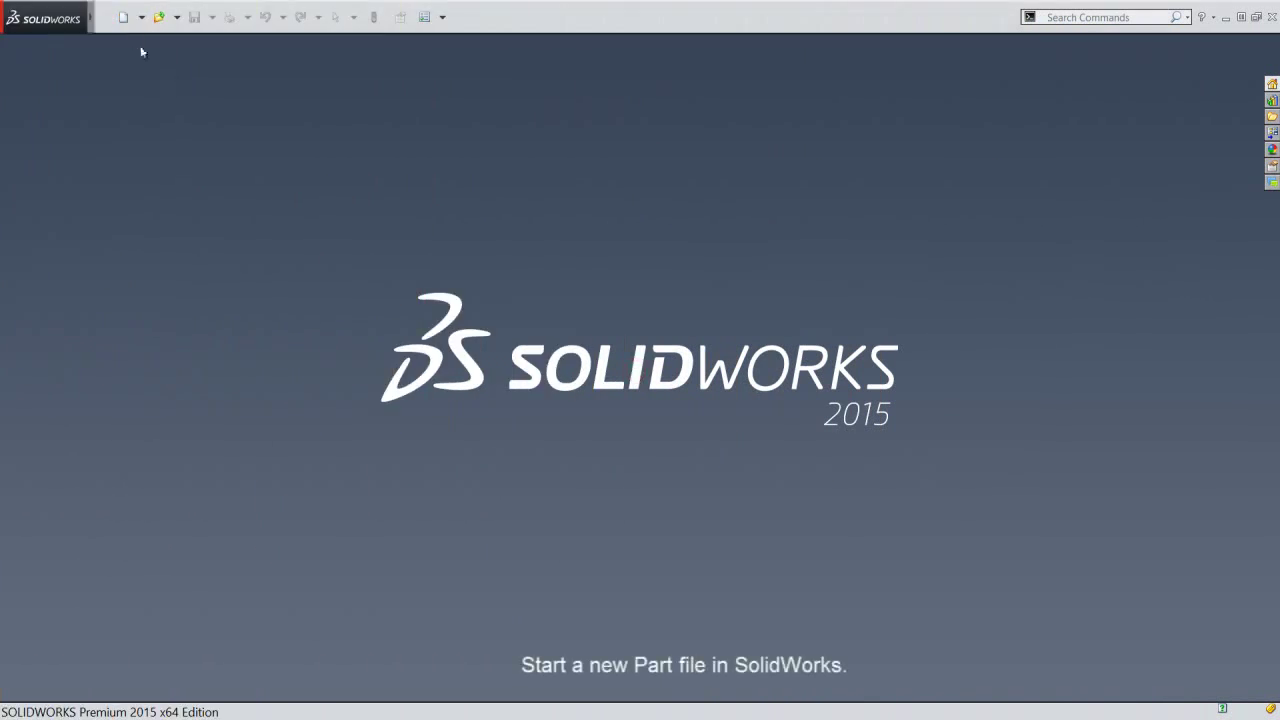
- Create a new part and start a Revolved Boss/Base with its sketch on the Front Plane
left_click(123, 18)
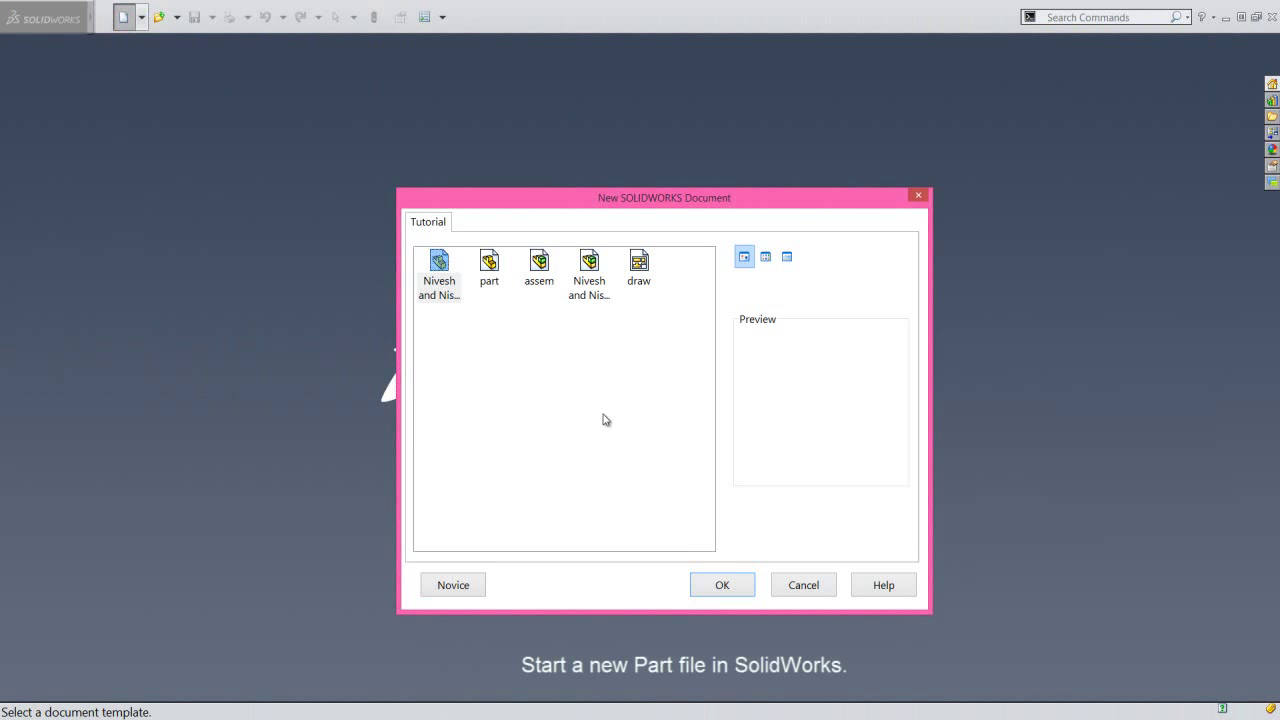
left_click(722, 586)
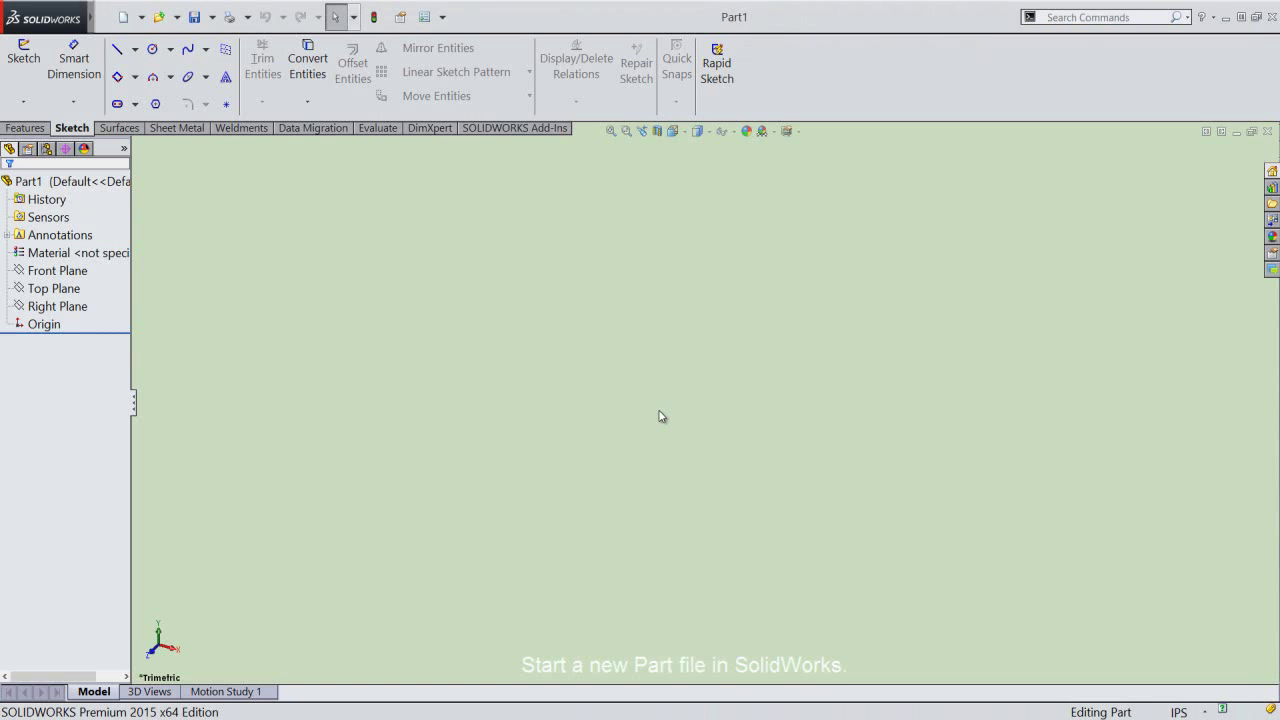
left_click(44, 131)
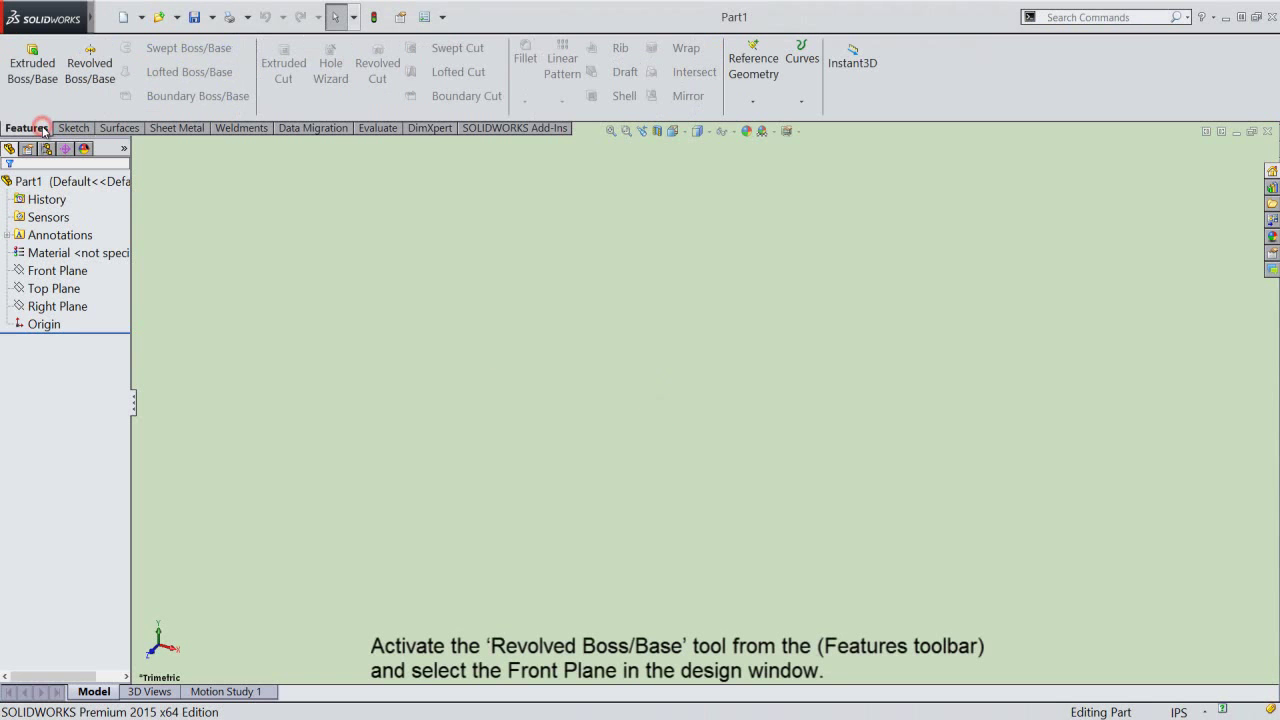
left_click(85, 83)
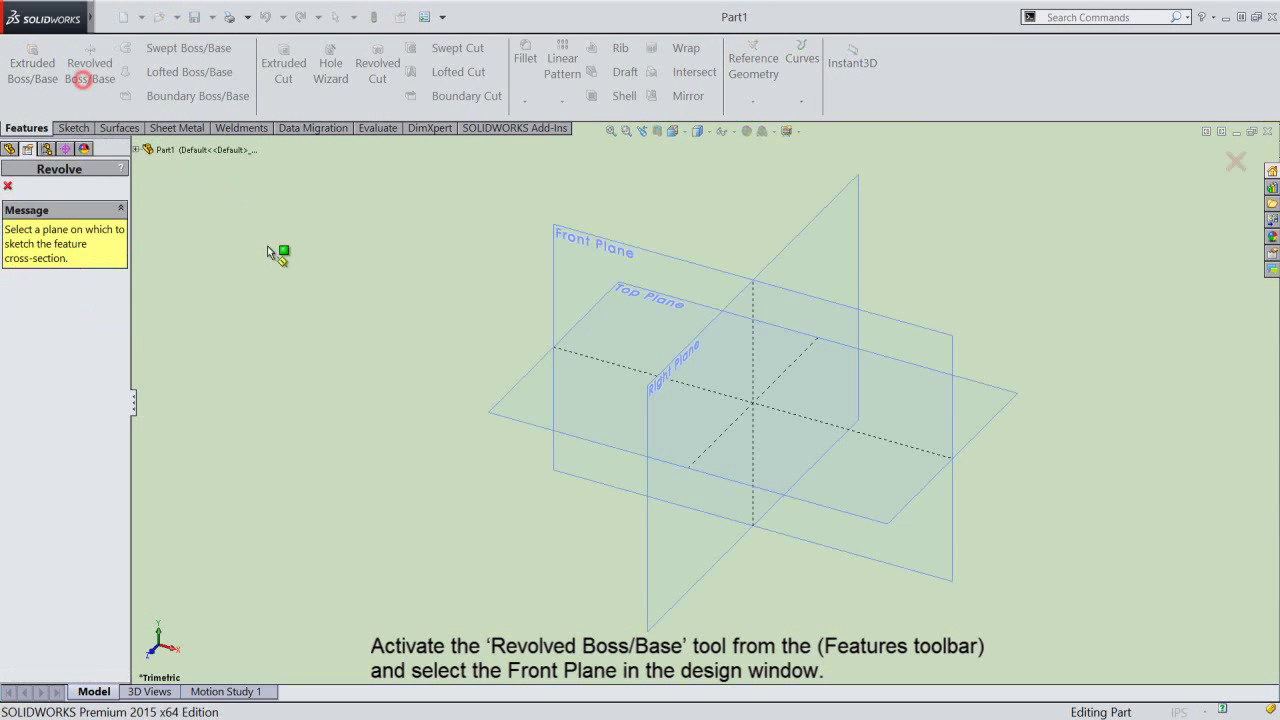
left_click(556, 260)
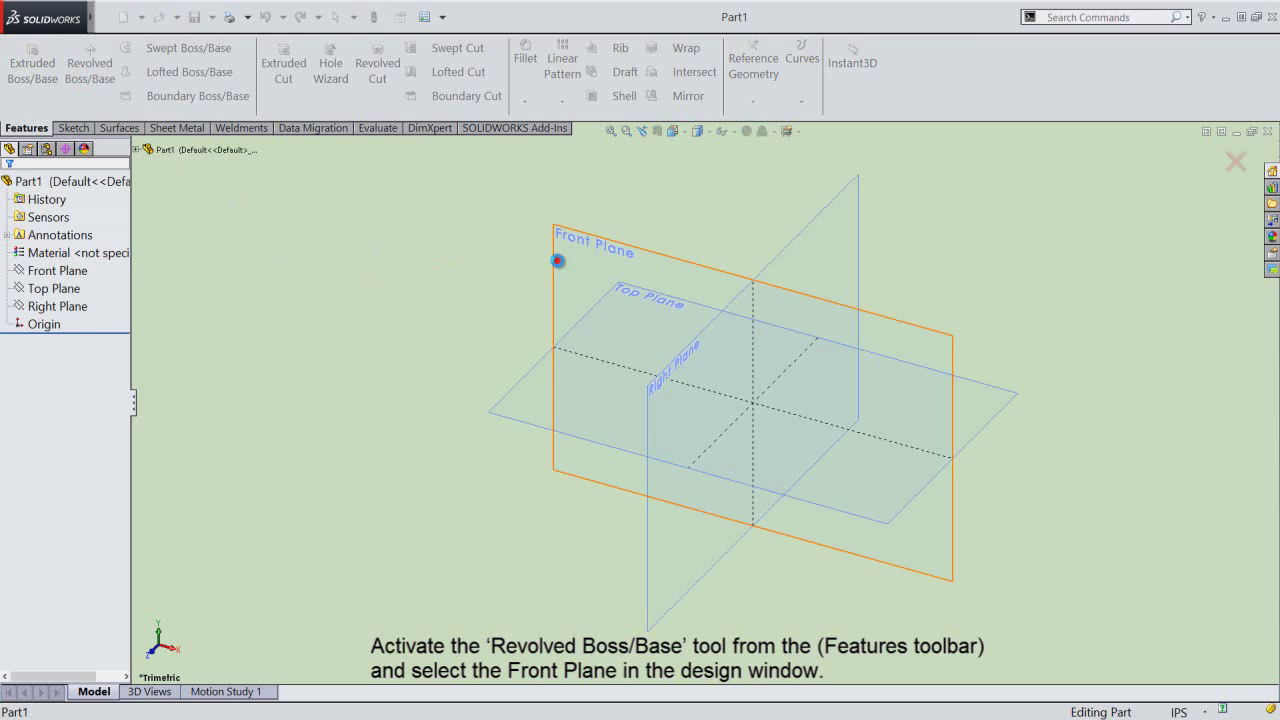
- Add an infinite vertical centerline through the sketch origin
right_click(557, 260)
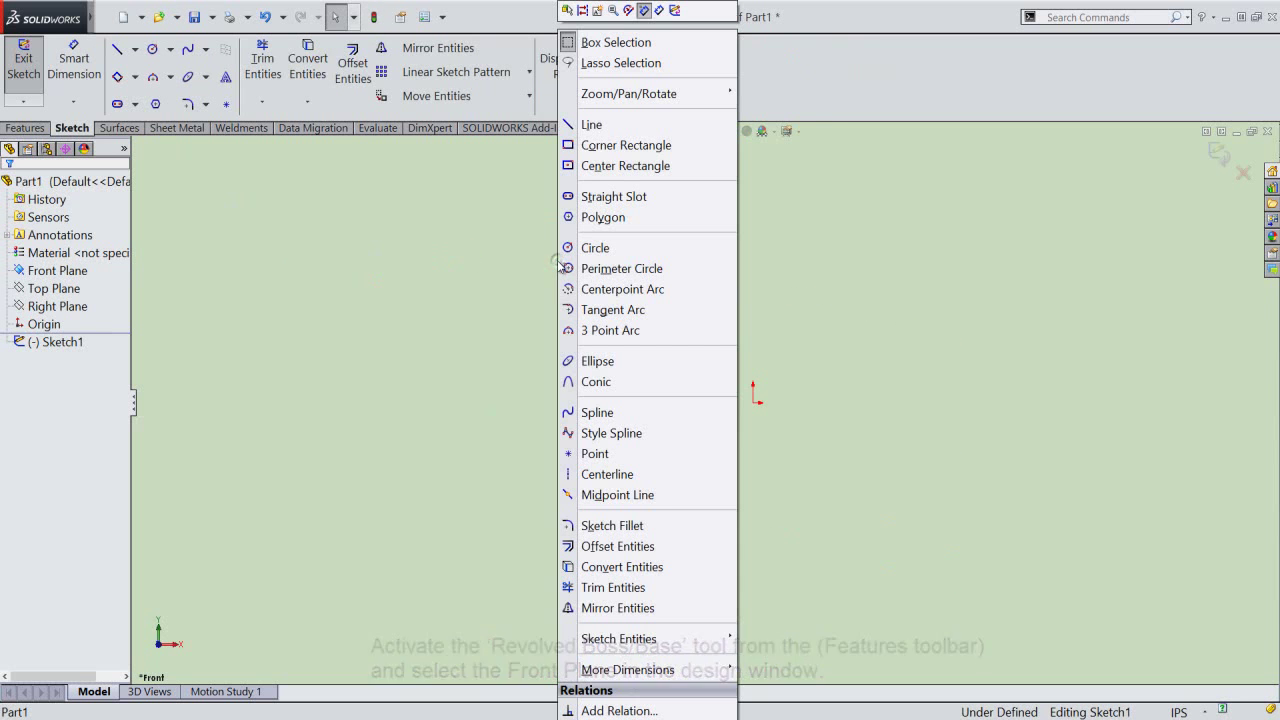
left_click(611, 474)
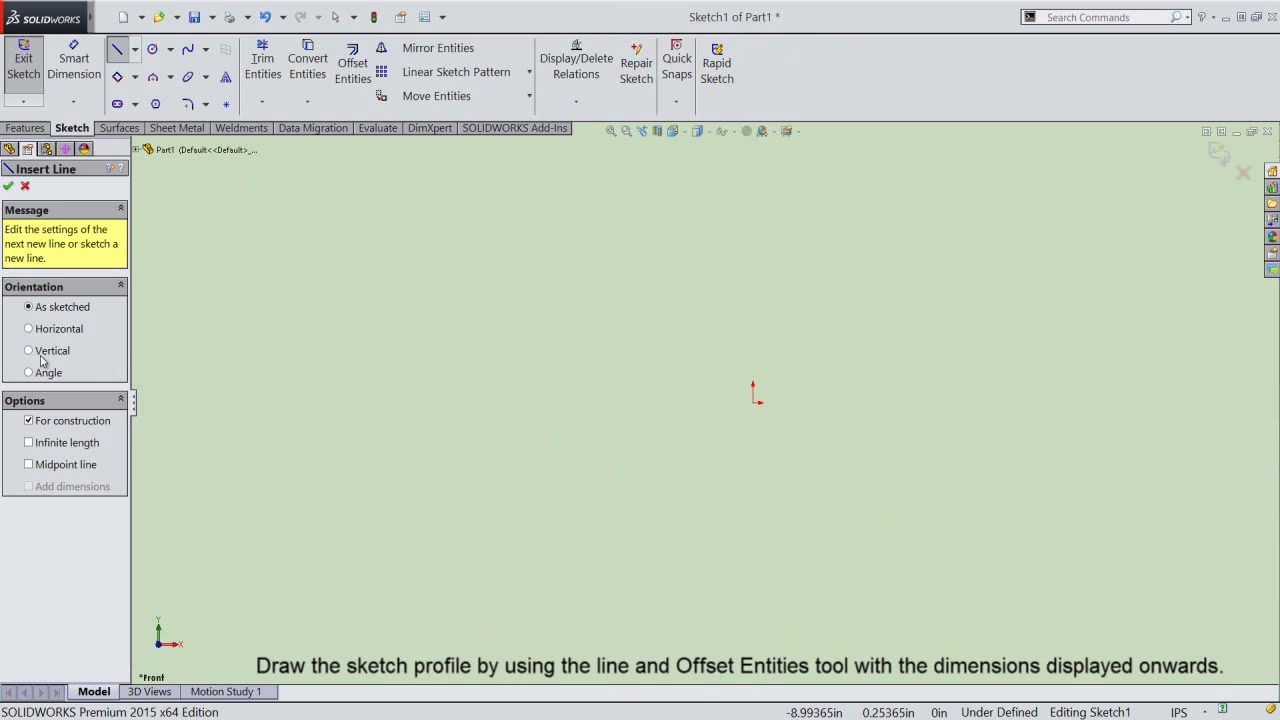
left_click(38, 352)
left_click(52, 441)
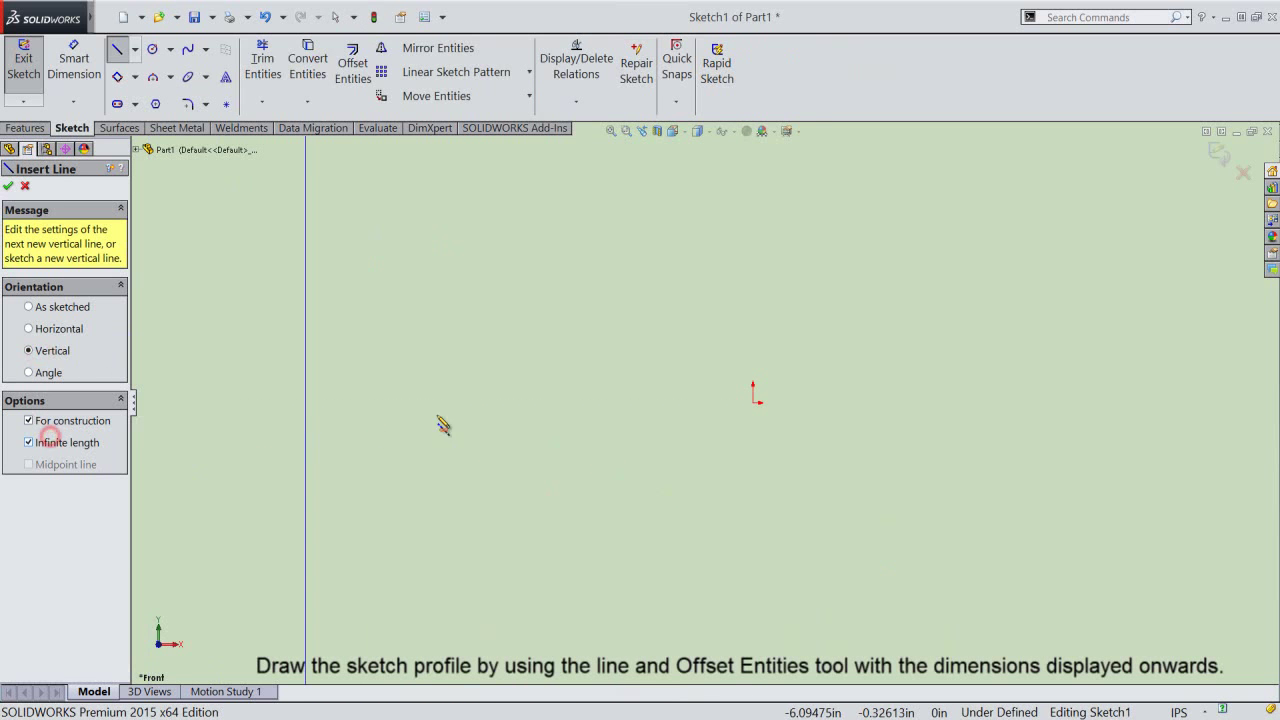
left_click(753, 402)
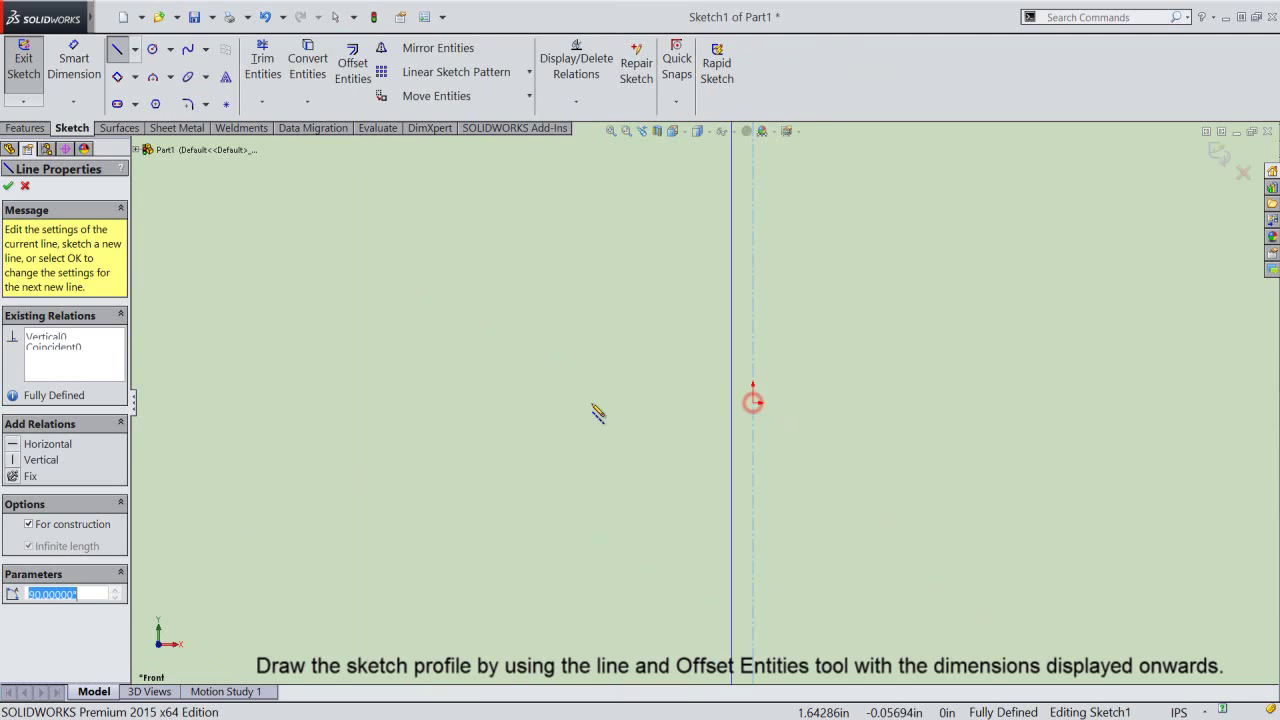
left_click(9, 187)
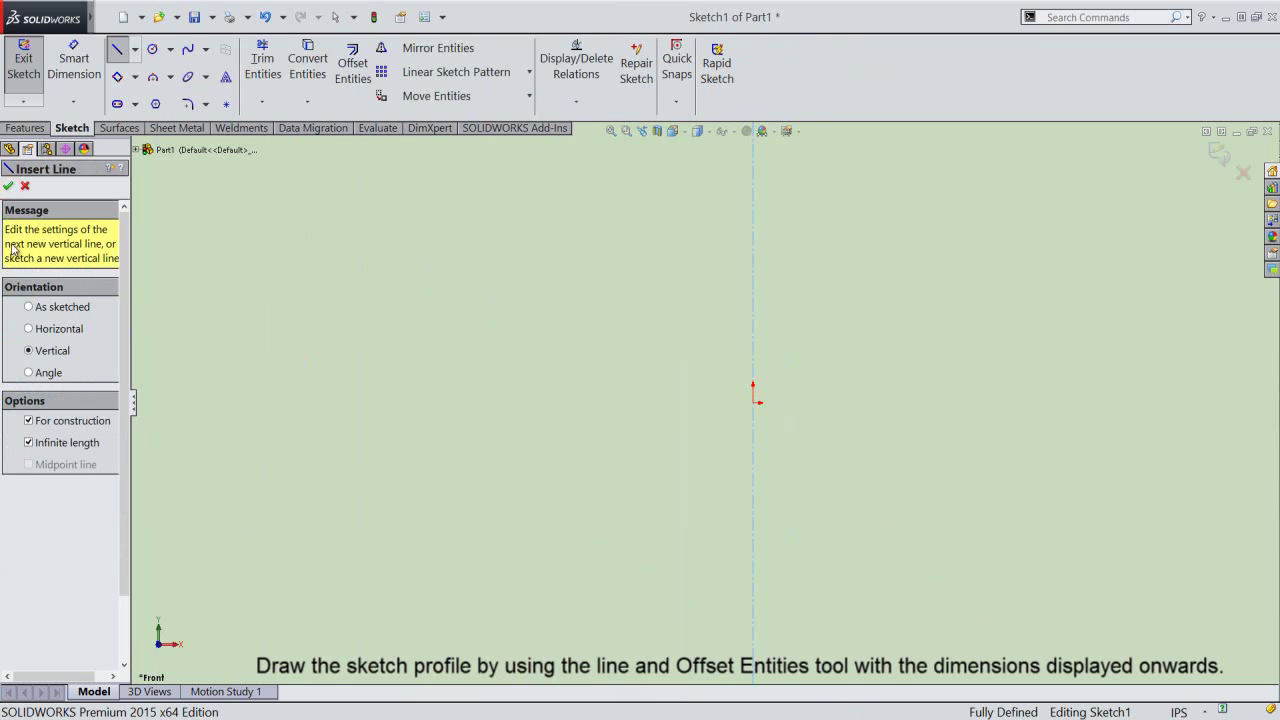
- Add an infinite horizontal centerline through the sketch origin
left_click(30, 329)
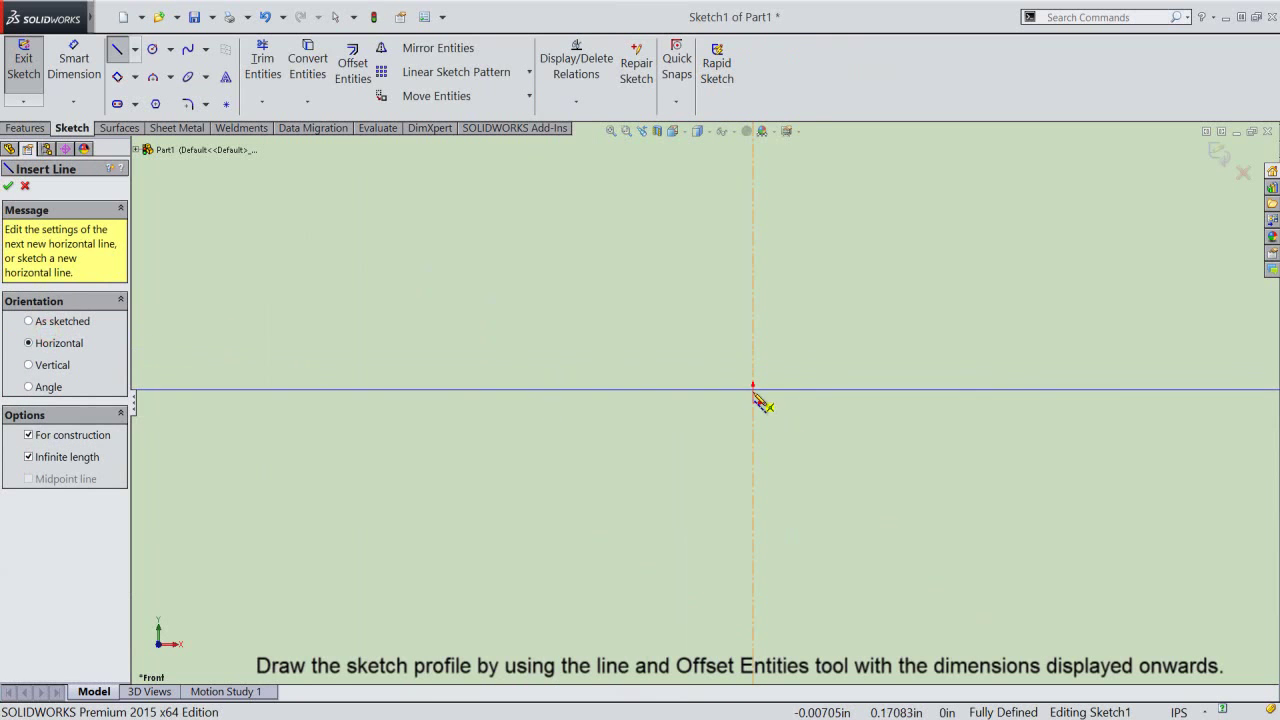
left_click(753, 402)
right_click(814, 344)
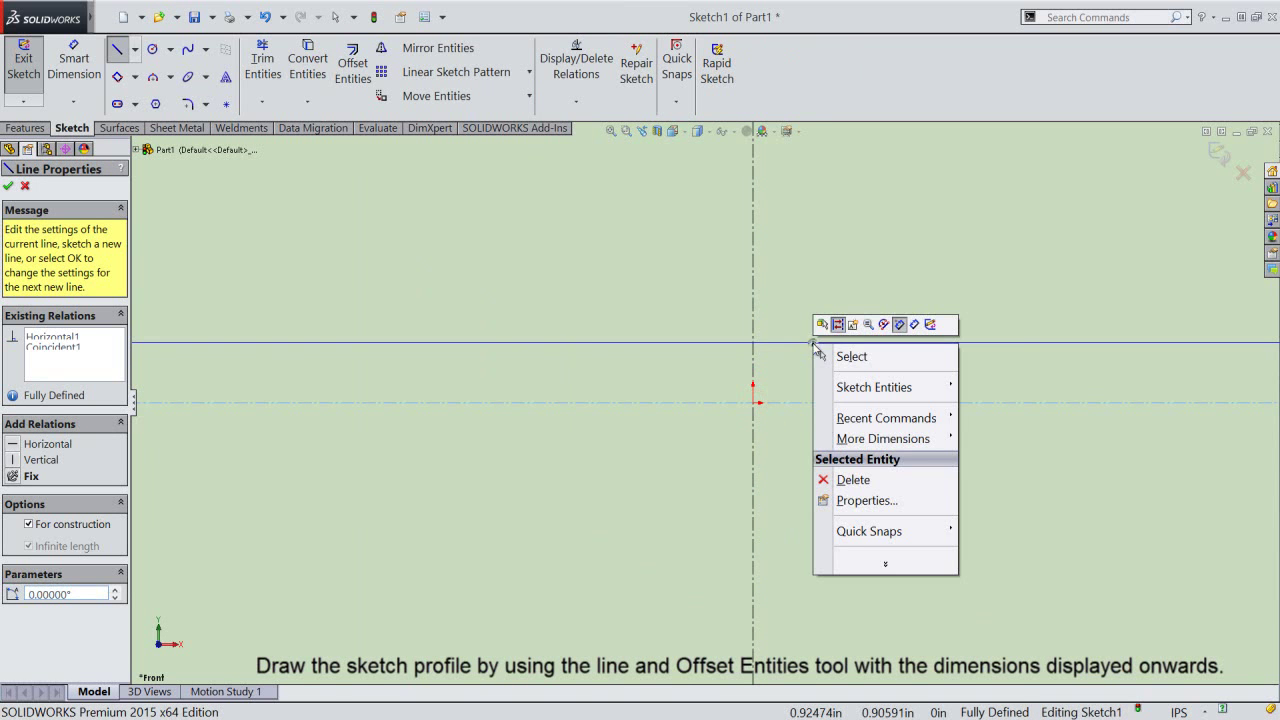
left_click(850, 358)
right_click(846, 357)
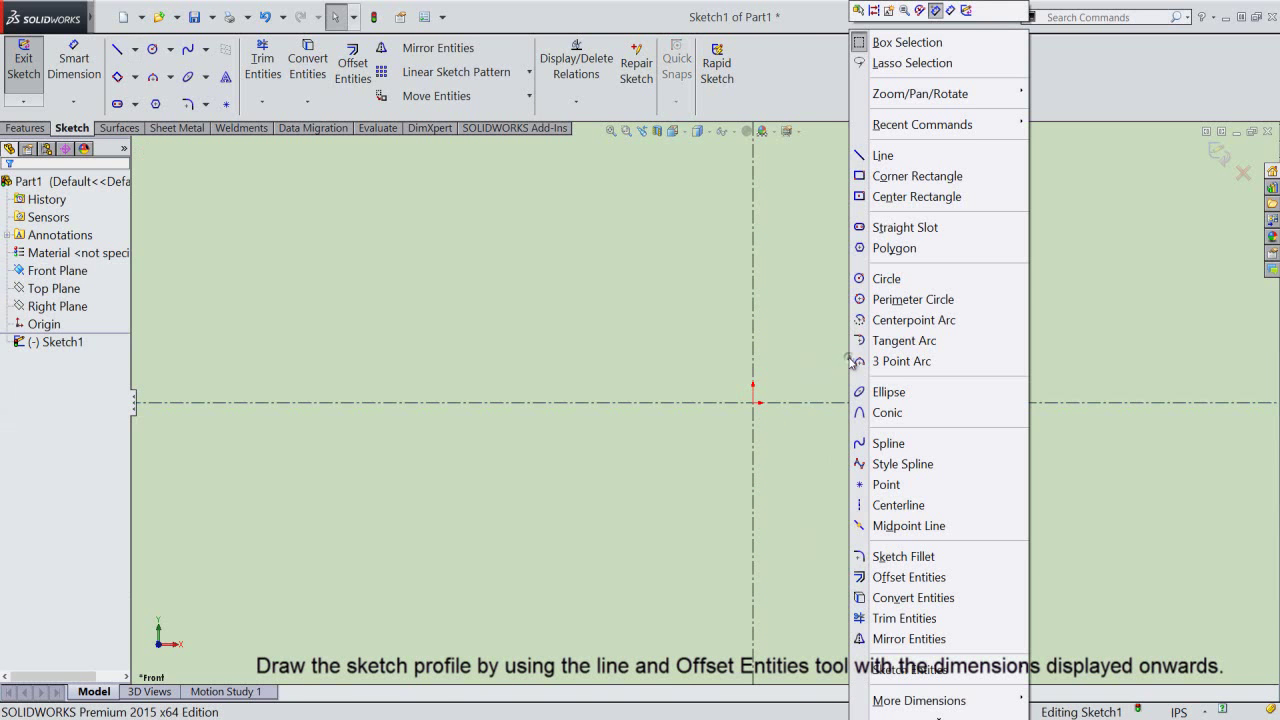
left_click(871, 157)
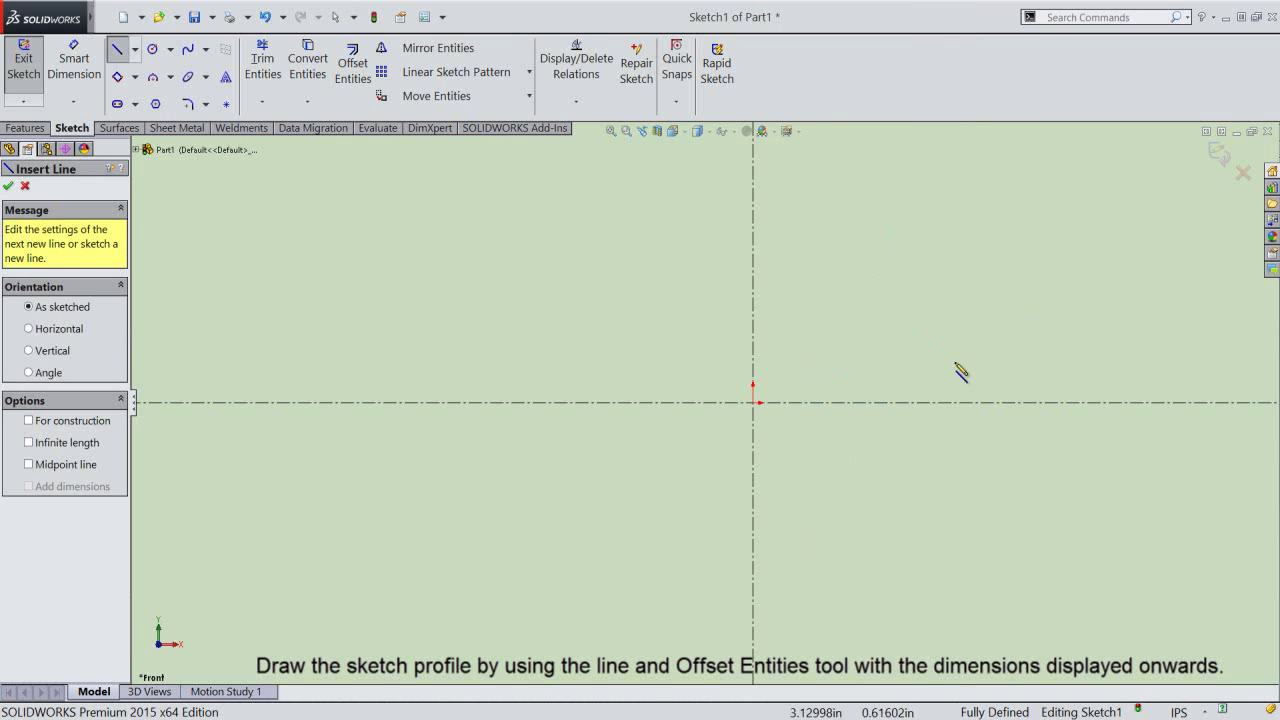
- Draw a short horizontal line on the centerline right of the origin, then a slanted line rising from its end
left_click(962, 404)
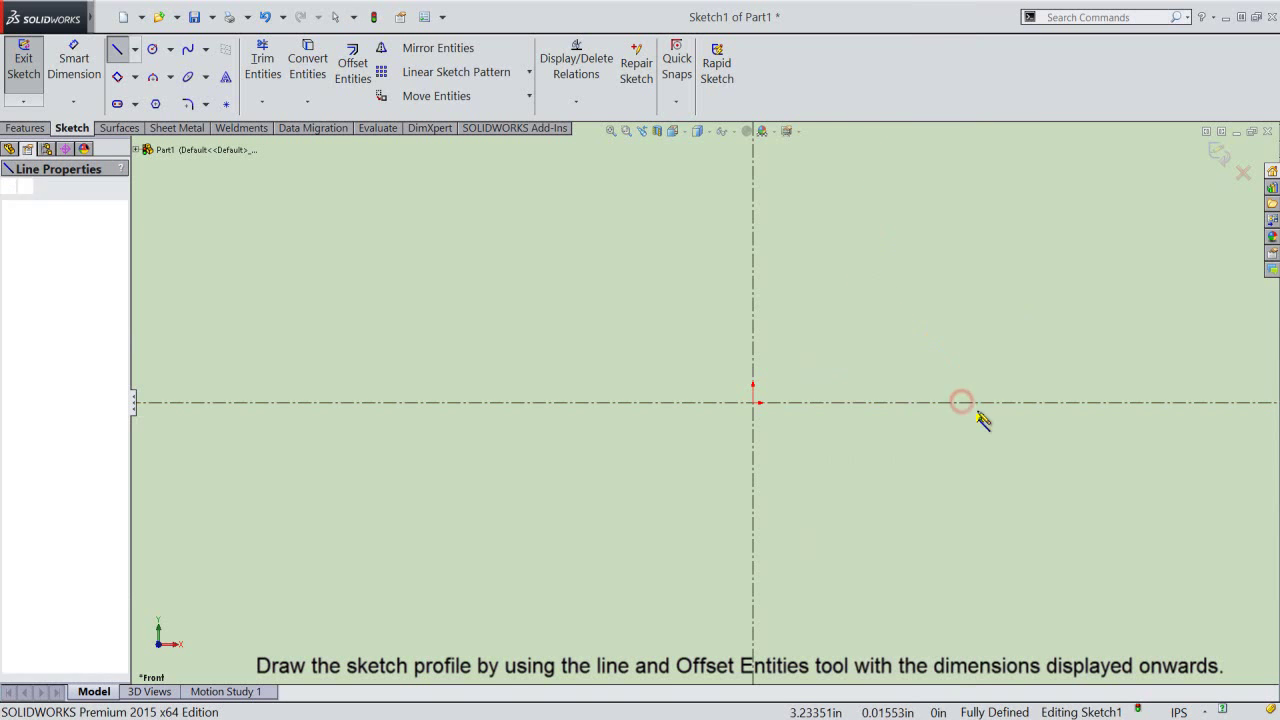
left_click(1047, 404)
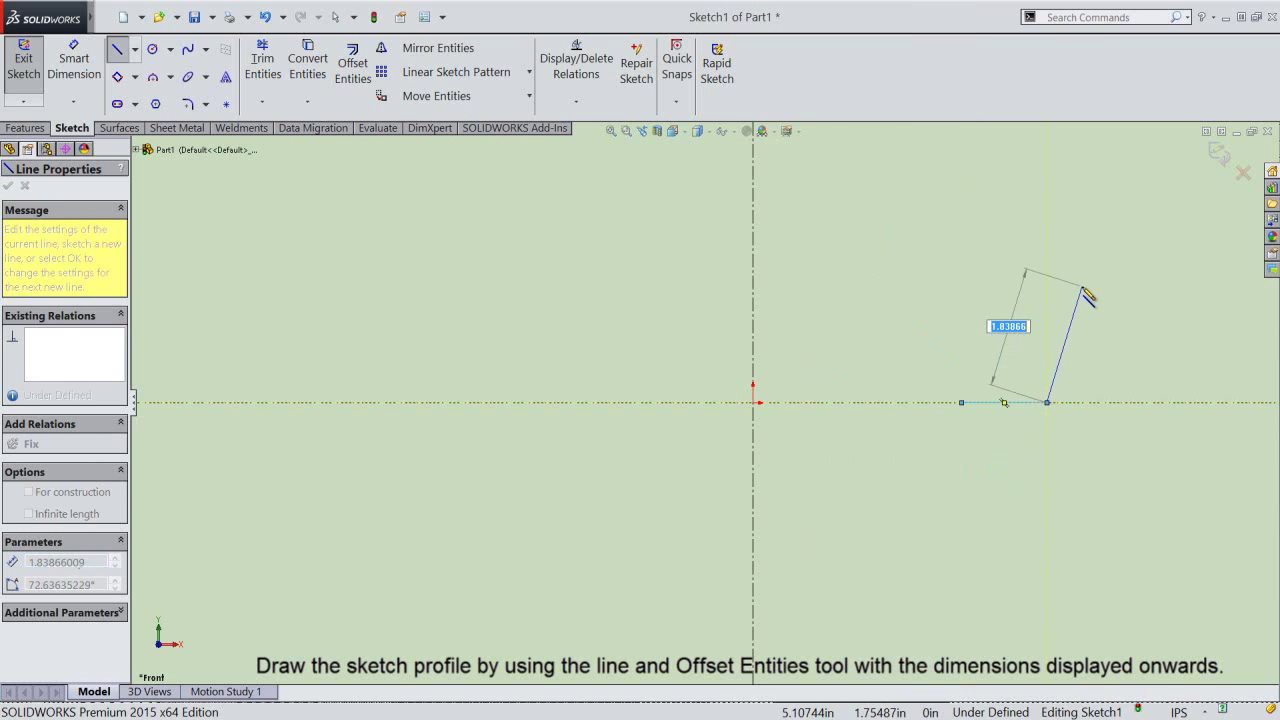
double_click(1083, 287)
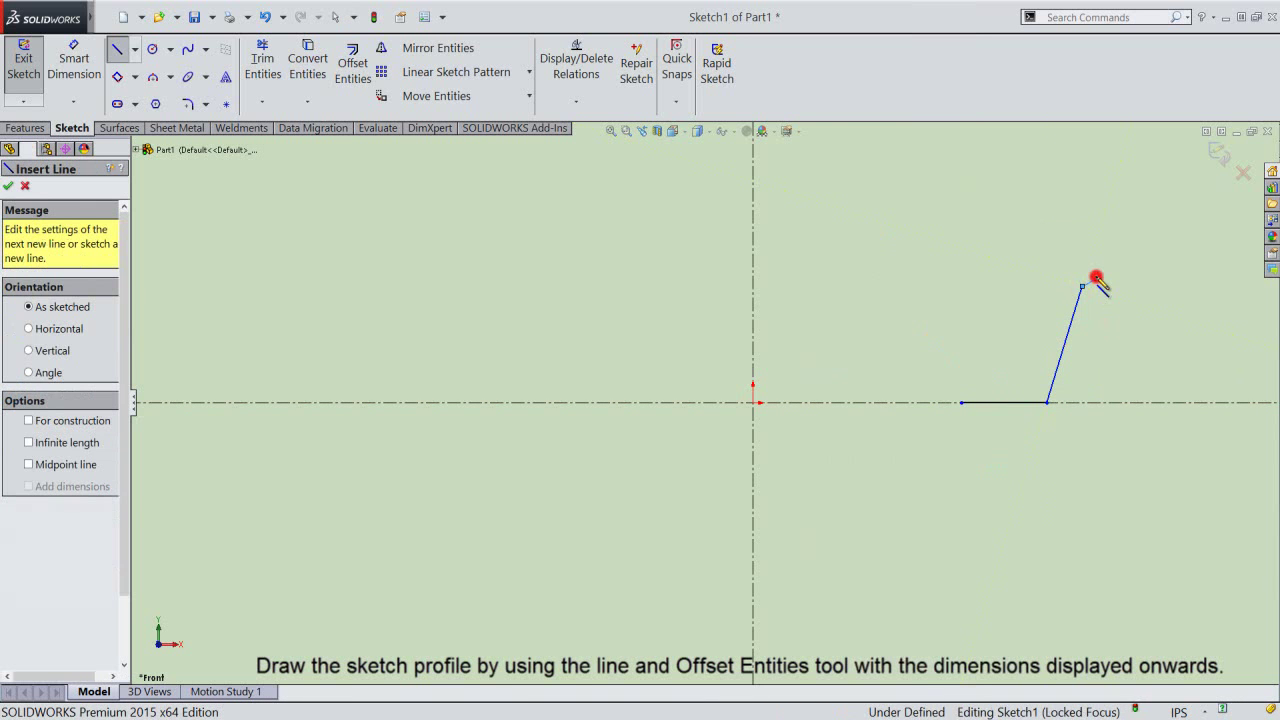
right_click(894, 232)
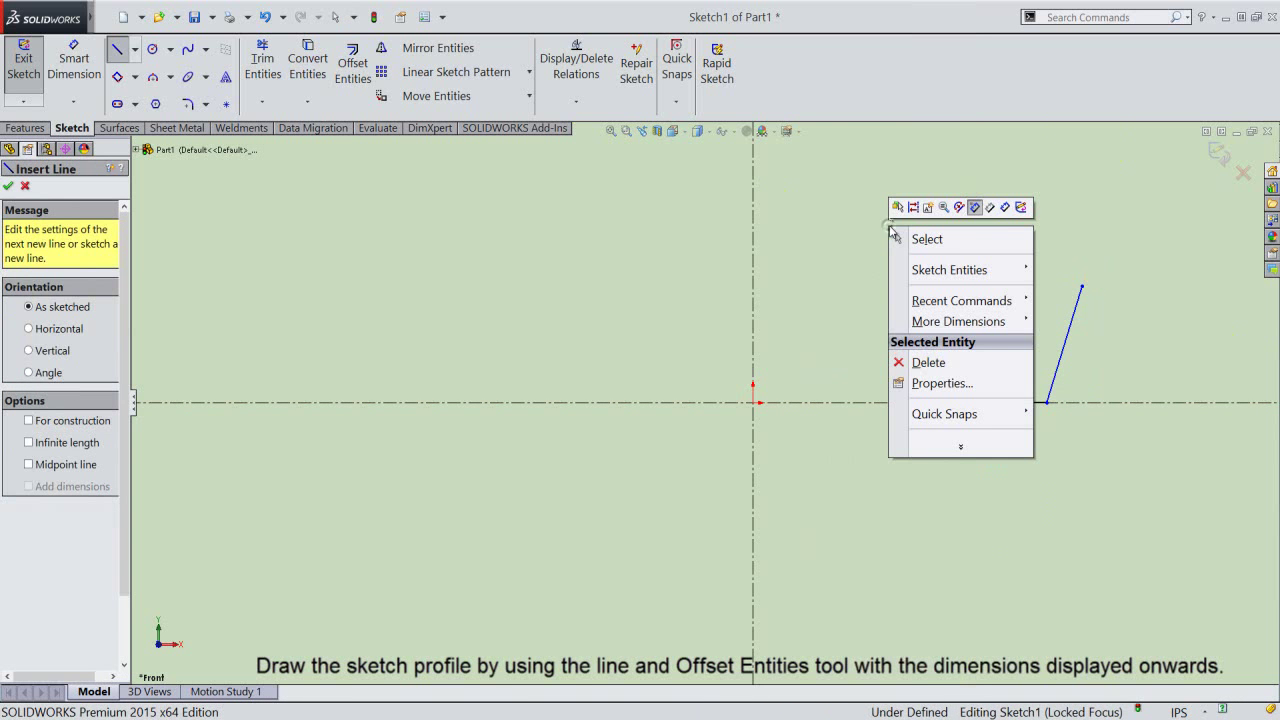
left_click(1005, 207)
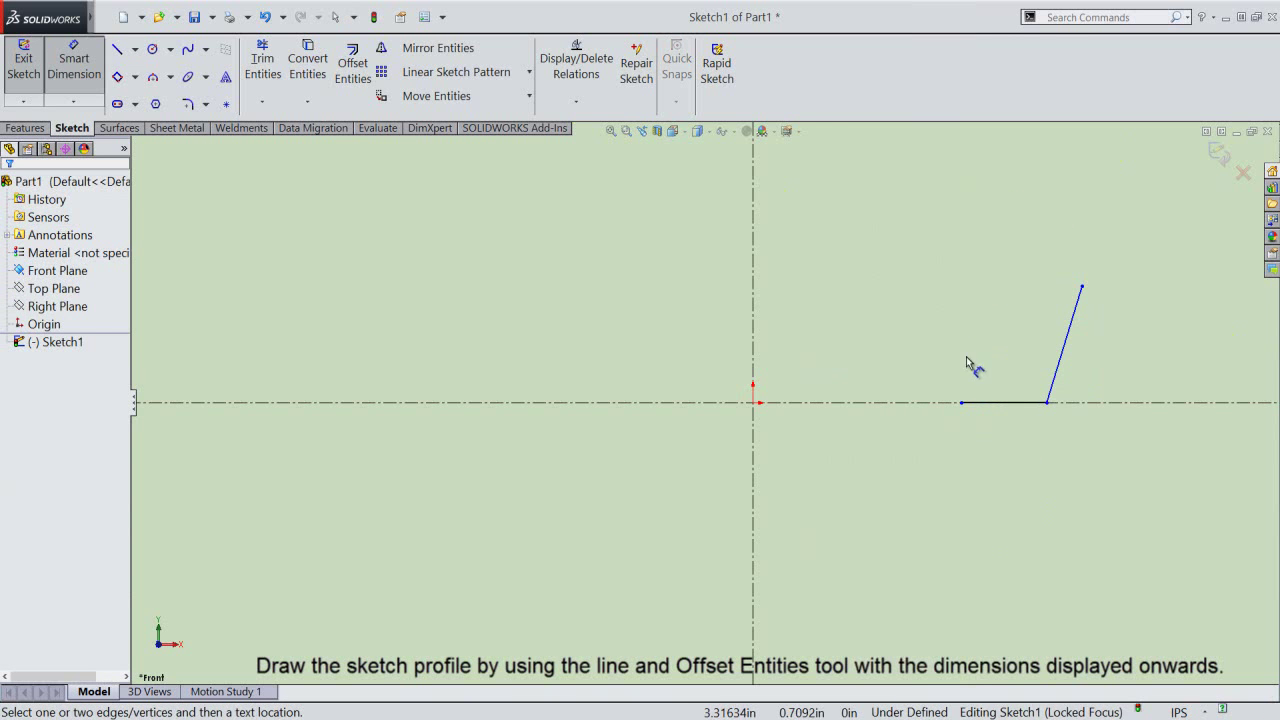
- Dimension the horizontal line's start at 0.4945 from the vertical centerline
left_click(961, 403)
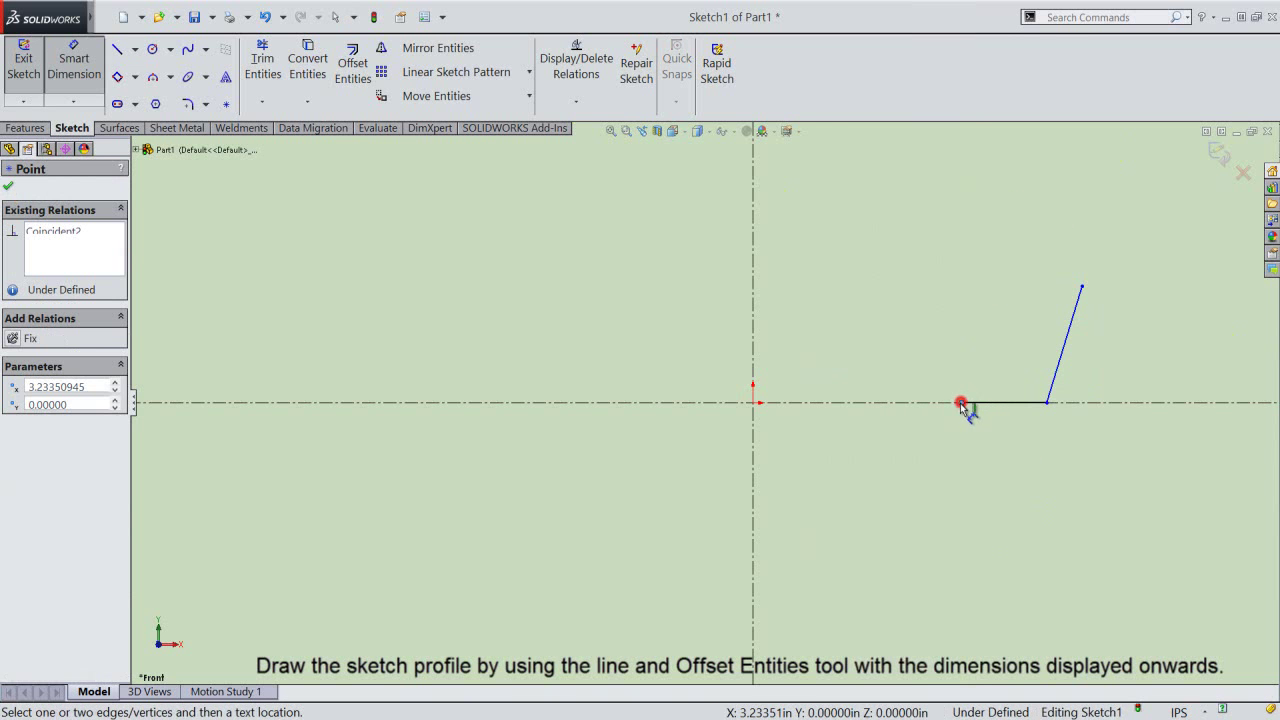
left_click(754, 432)
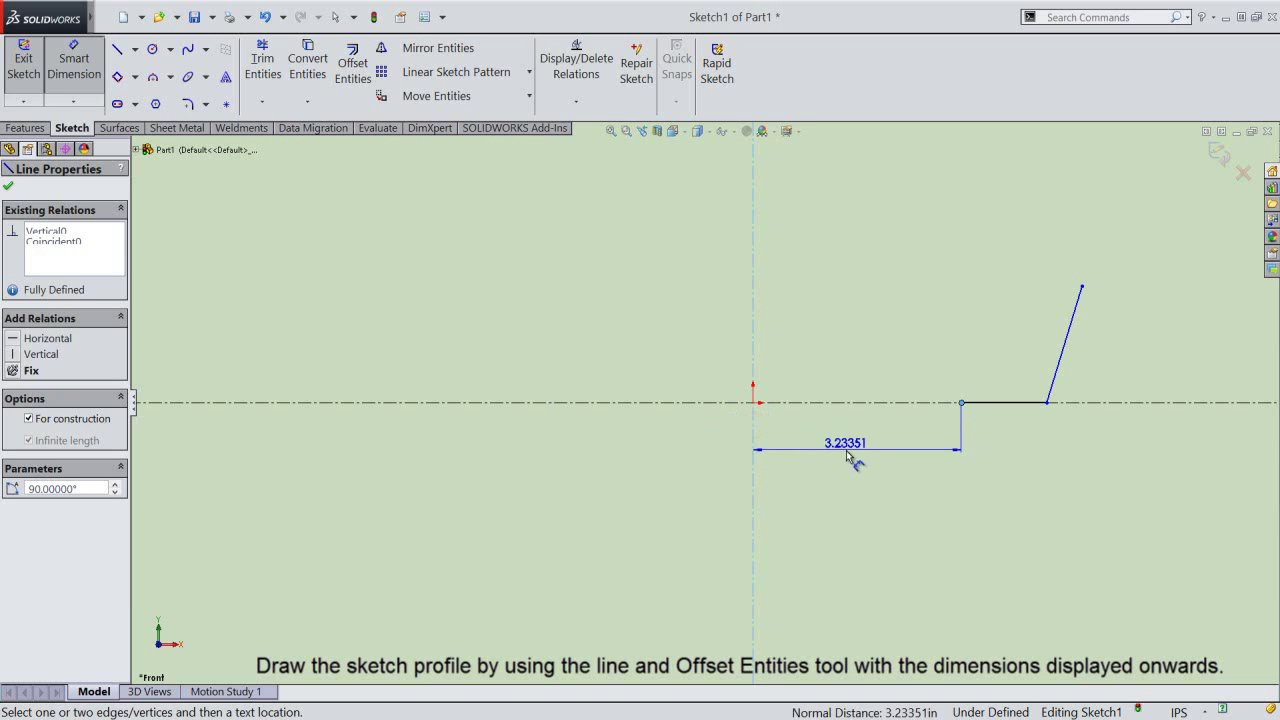
left_click(846, 450)
type(".4945")
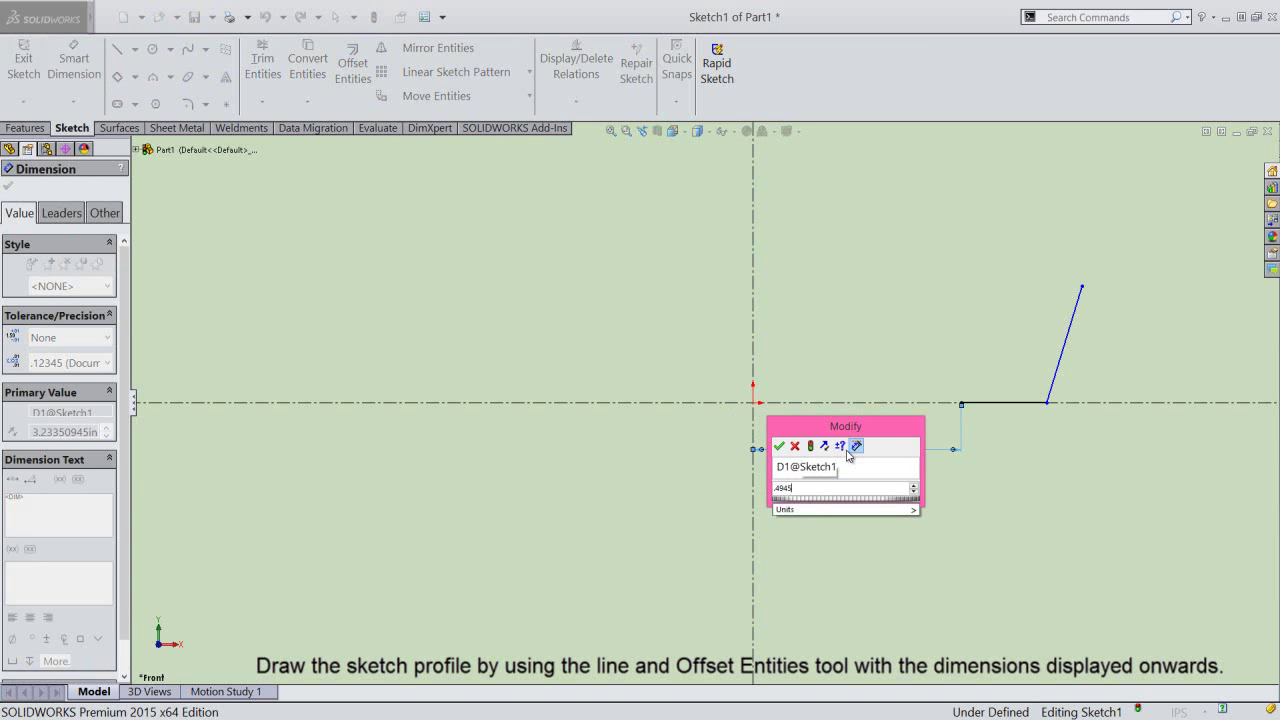
key("Return")
left_click(983, 472)
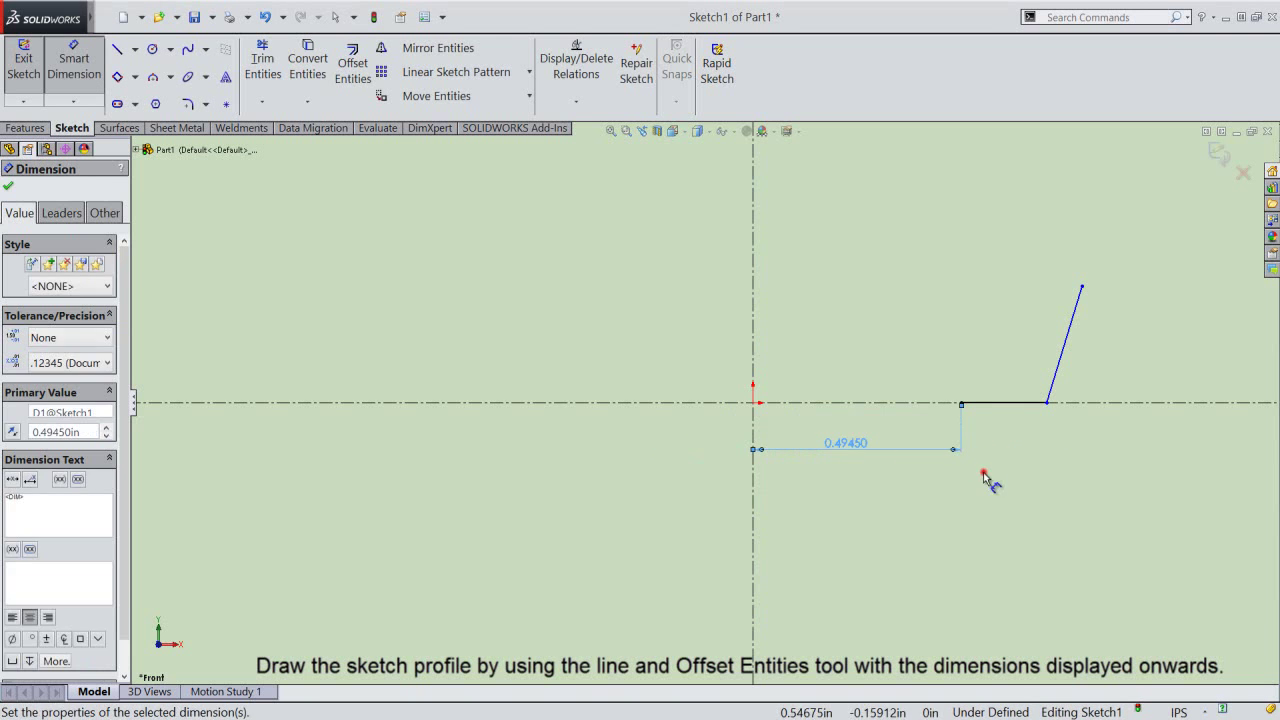
- Dimension the slanted line's length at about 0.28259 and move the dimension to its right
left_click(1061, 358)
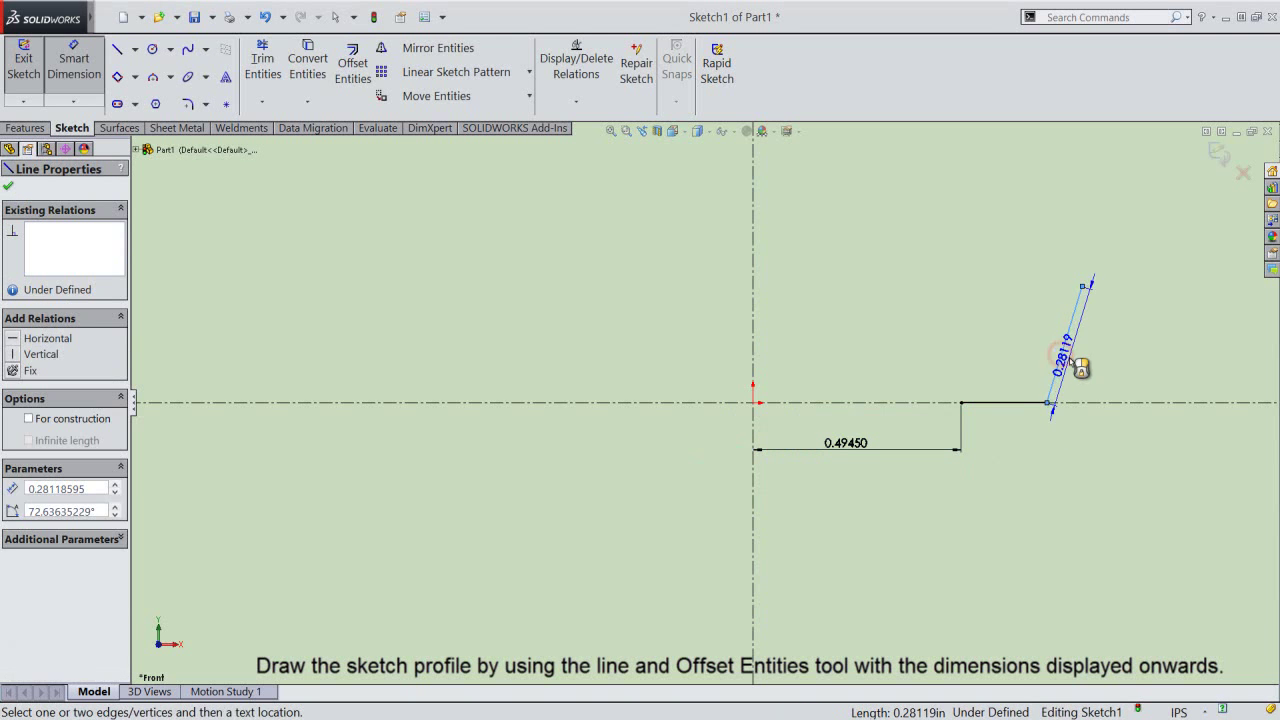
left_click(1070, 358)
type(".28259")
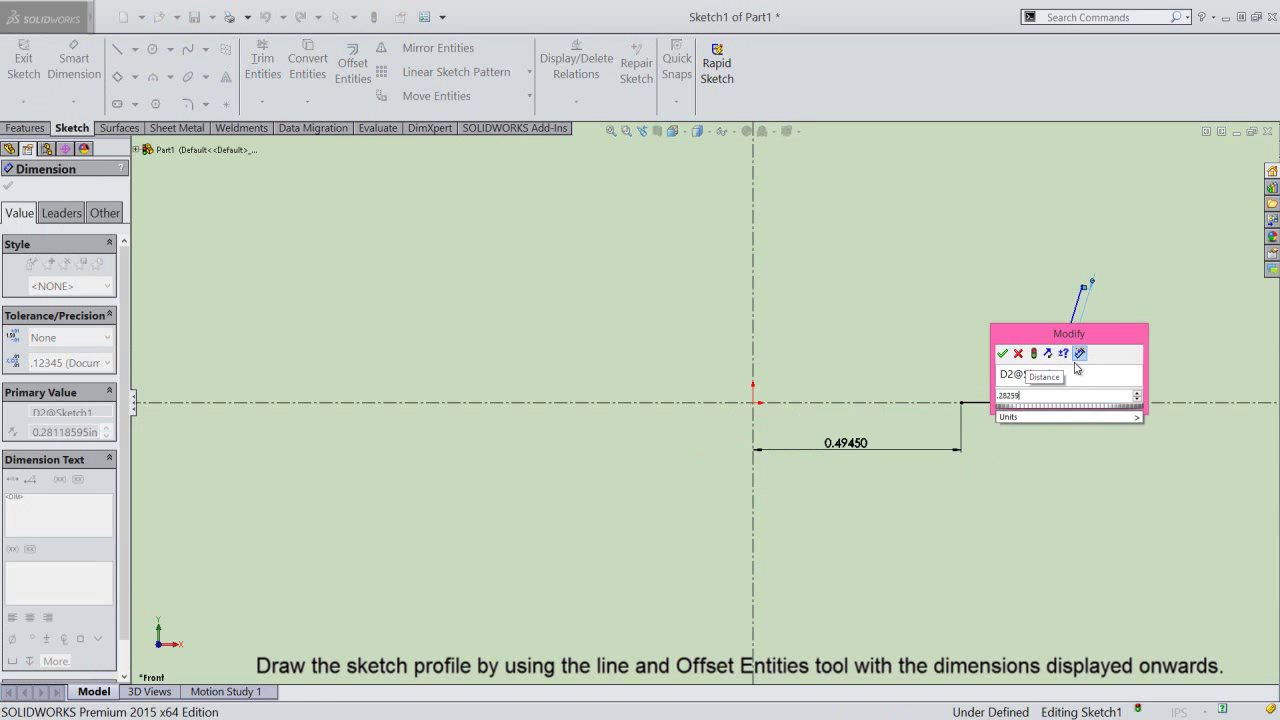
key("Return")
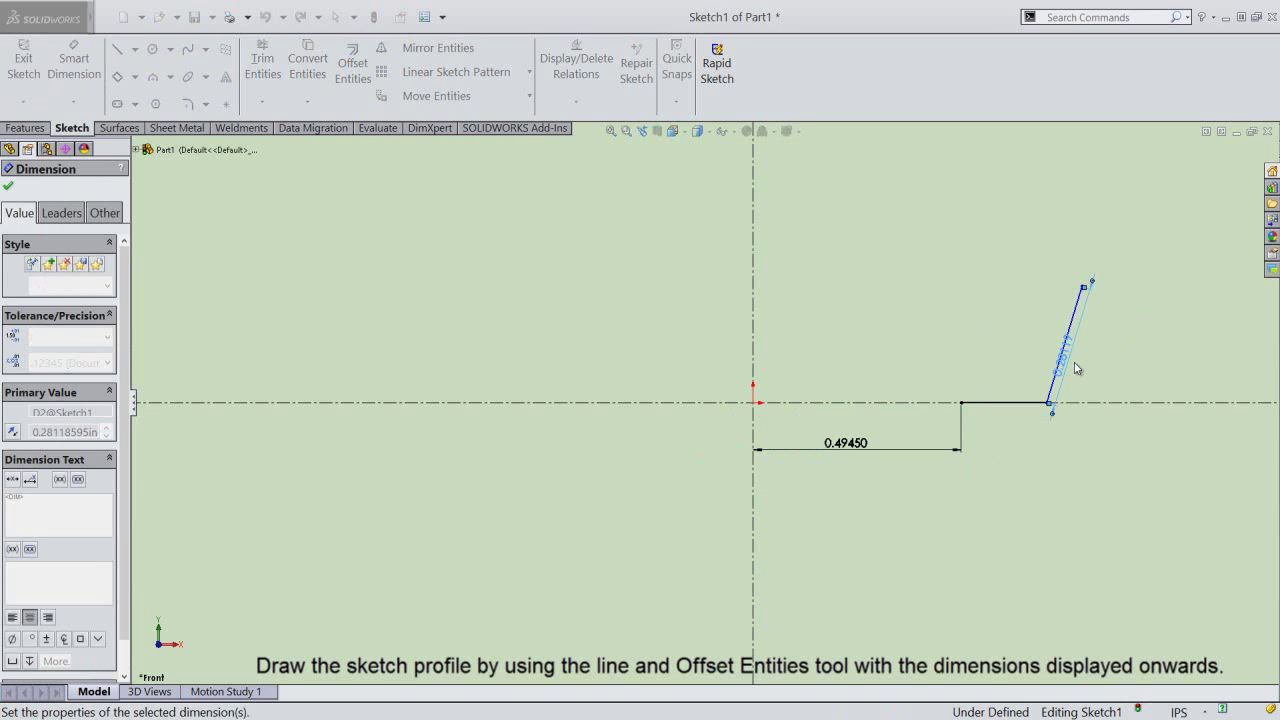
left_click(1119, 343)
right_click(1119, 343)
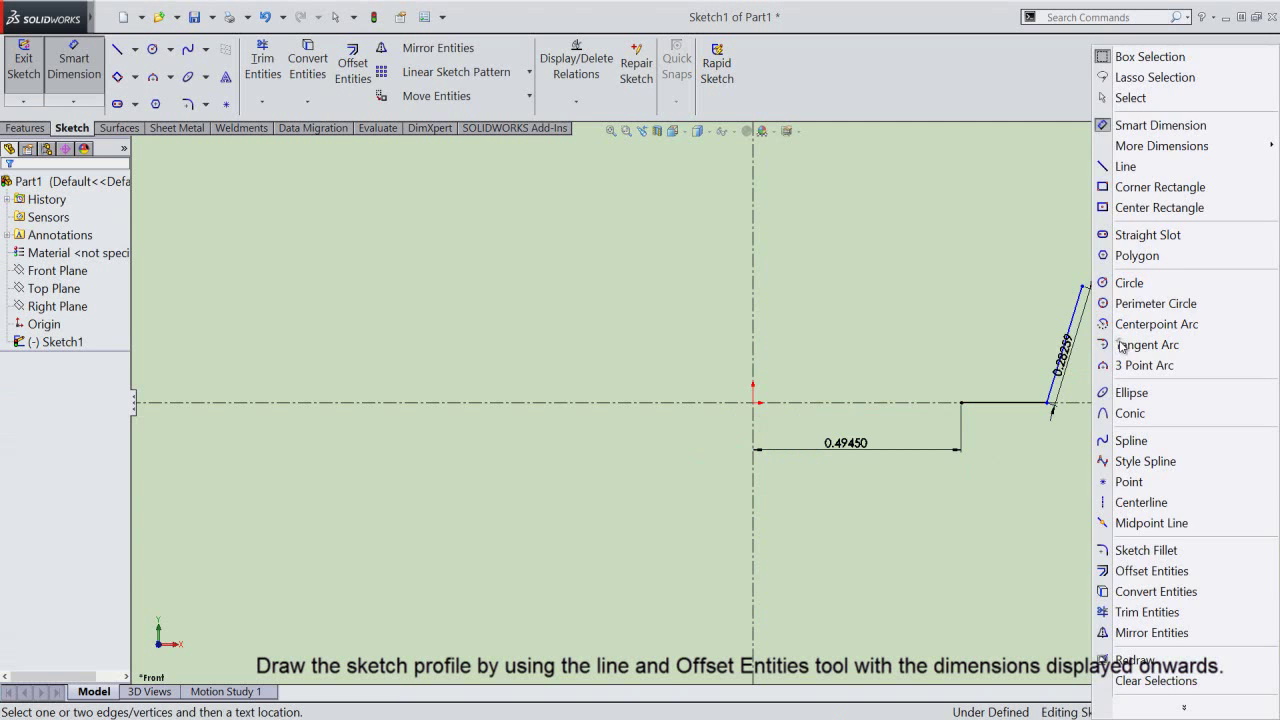
left_click(1117, 95)
left_click_drag(1080, 358, 1106, 369)
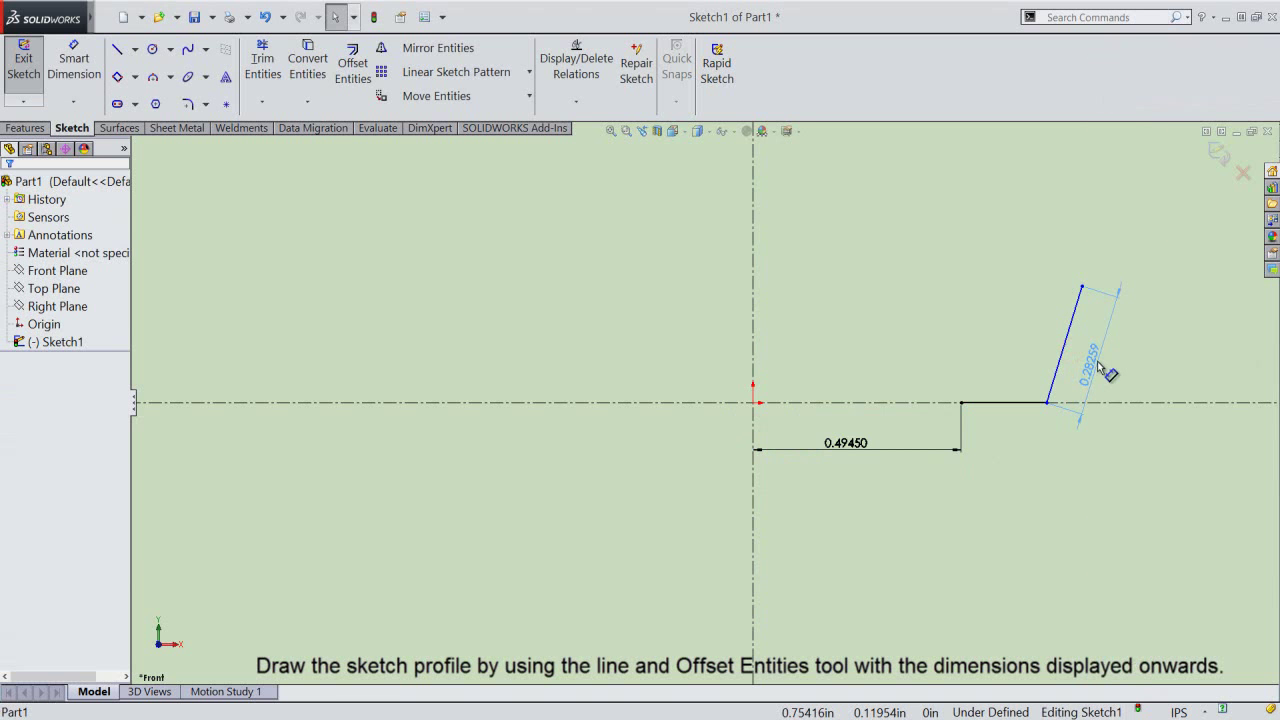
left_click(1117, 460)
- Set the angle between the horizontal and slanted lines to 135°
right_click(971, 287)
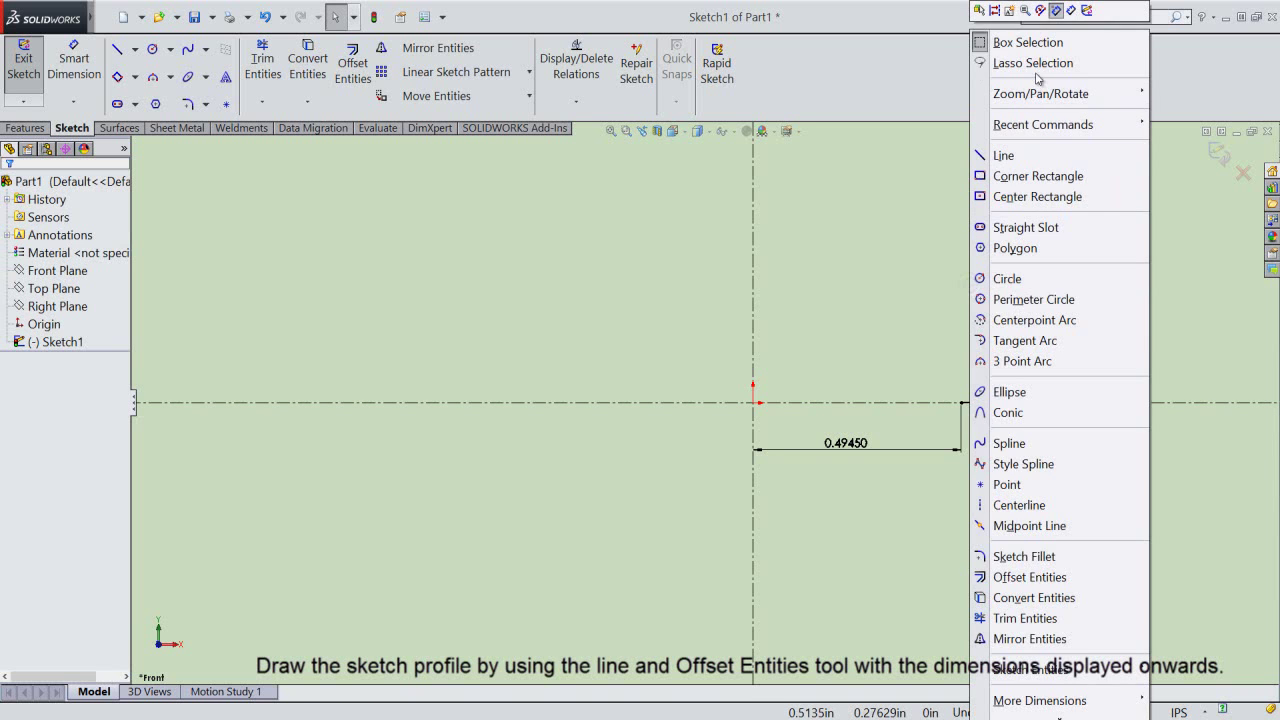
left_click(1070, 11)
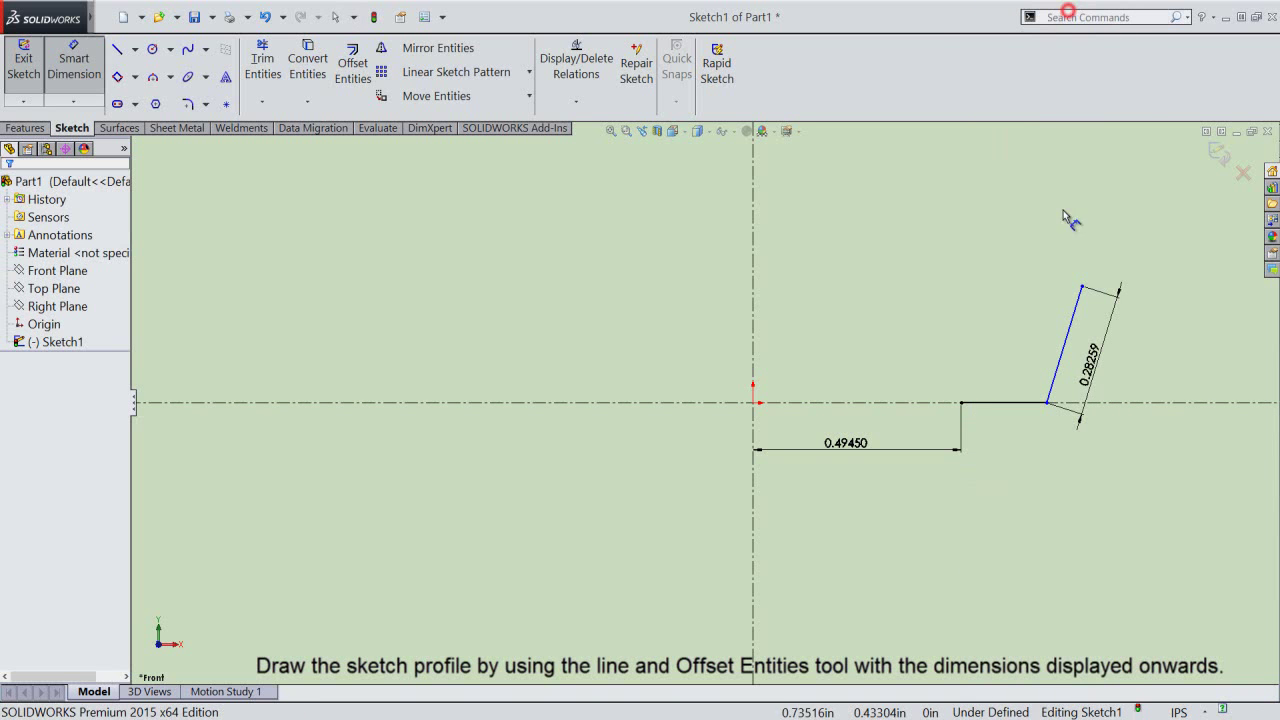
left_click(1020, 402)
left_click(1055, 376)
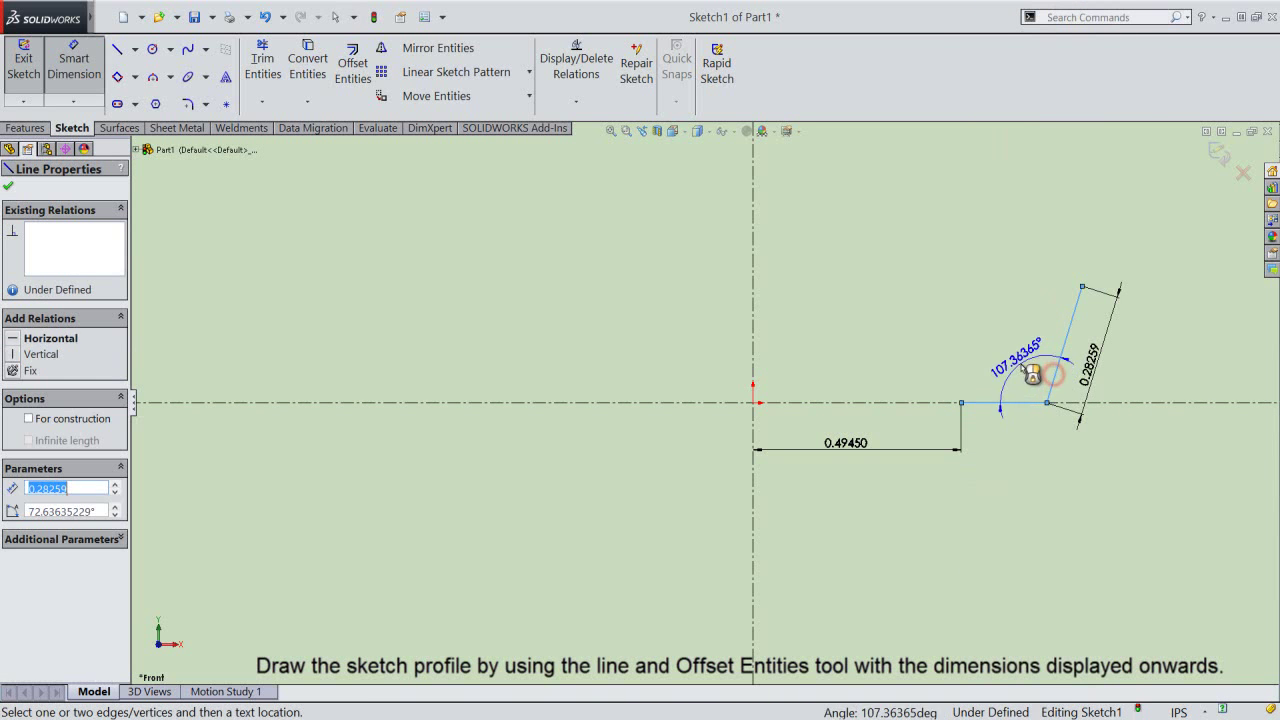
left_click(1020, 368)
type("135")
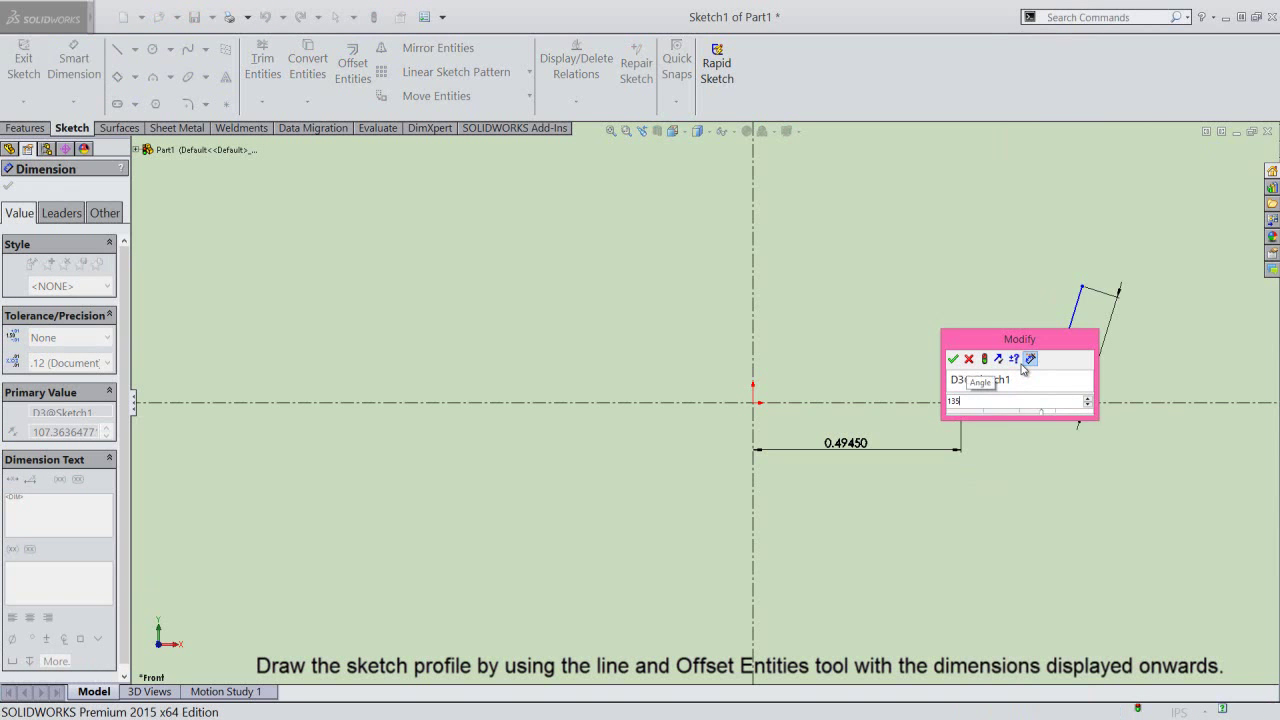
key("Return")
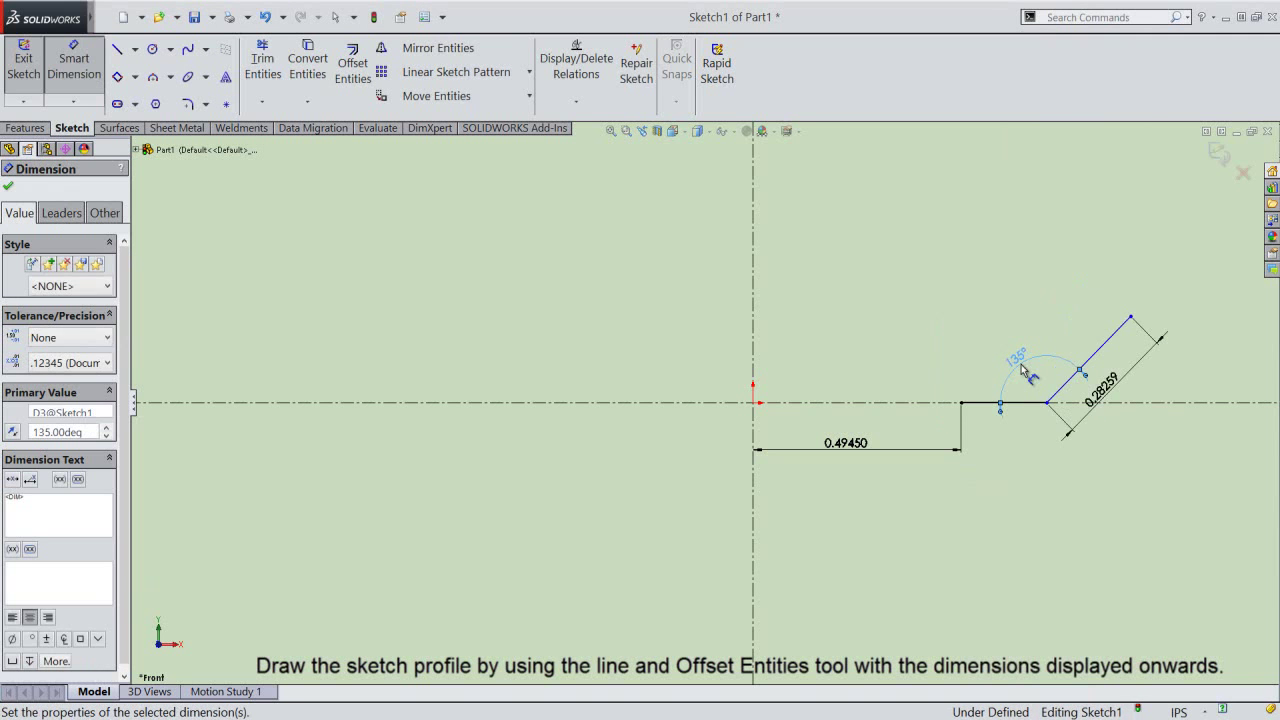
left_click(991, 321)
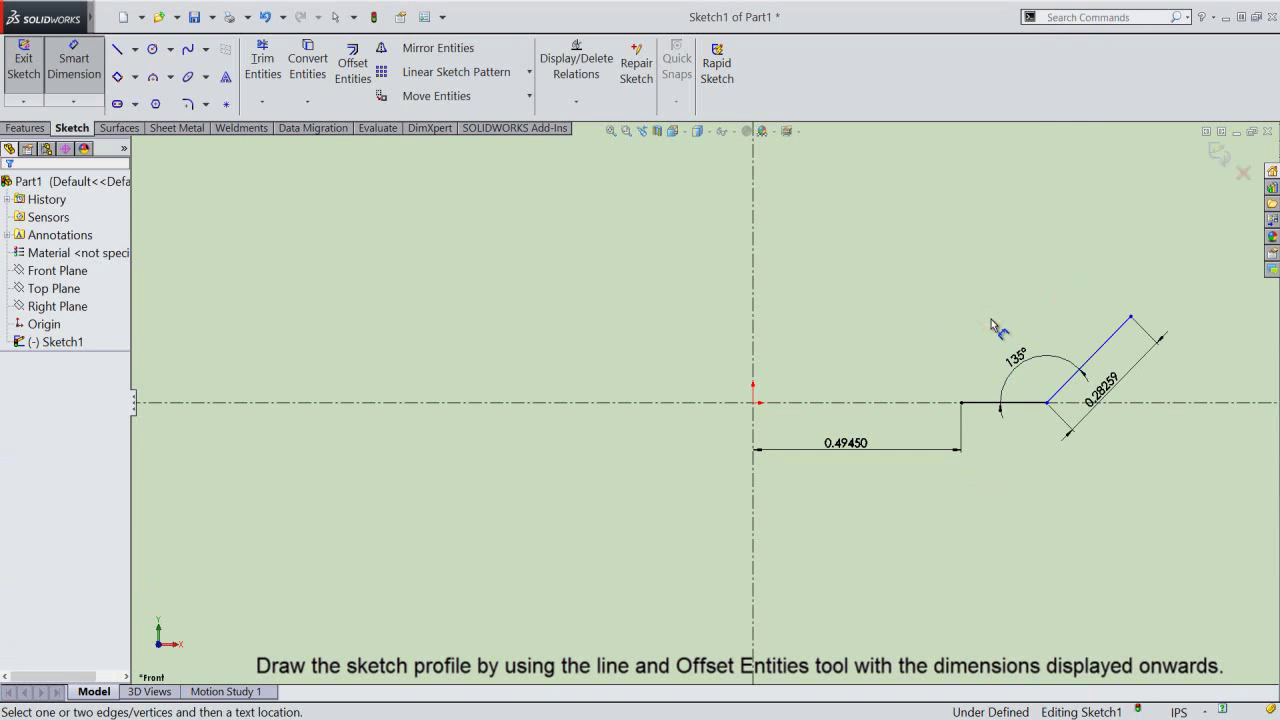
- Set the short horizontal line's length to 0.16505
left_click(988, 403)
left_click(1008, 456)
type("1")
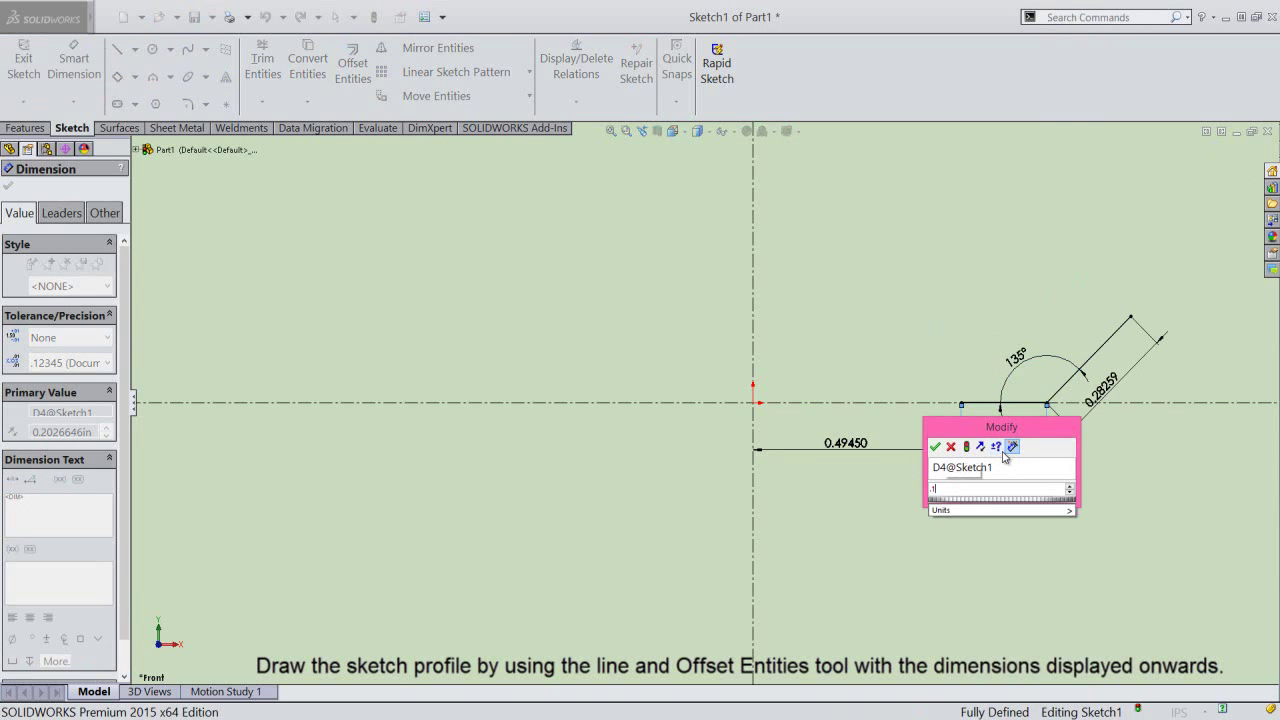
type("6505")
key("Return")
left_click(1010, 468)
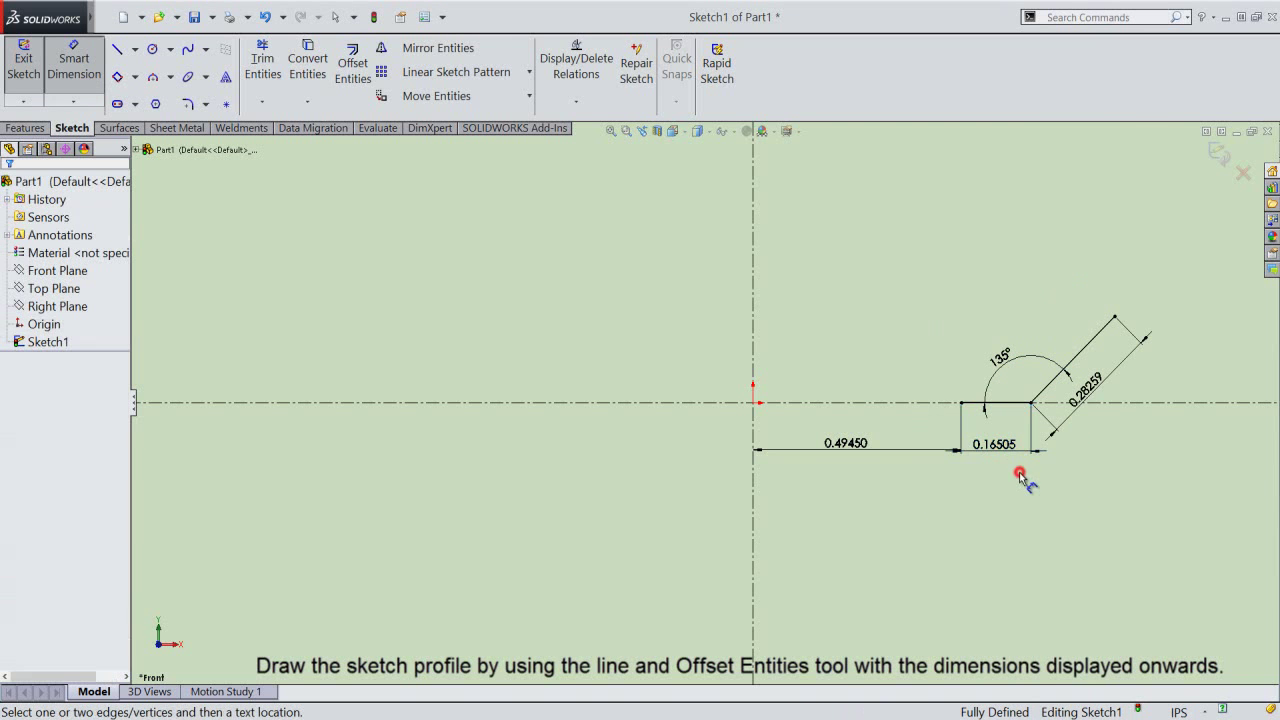
- Offset the bent profile chain 0.046 to the reverse side
left_click(348, 72)
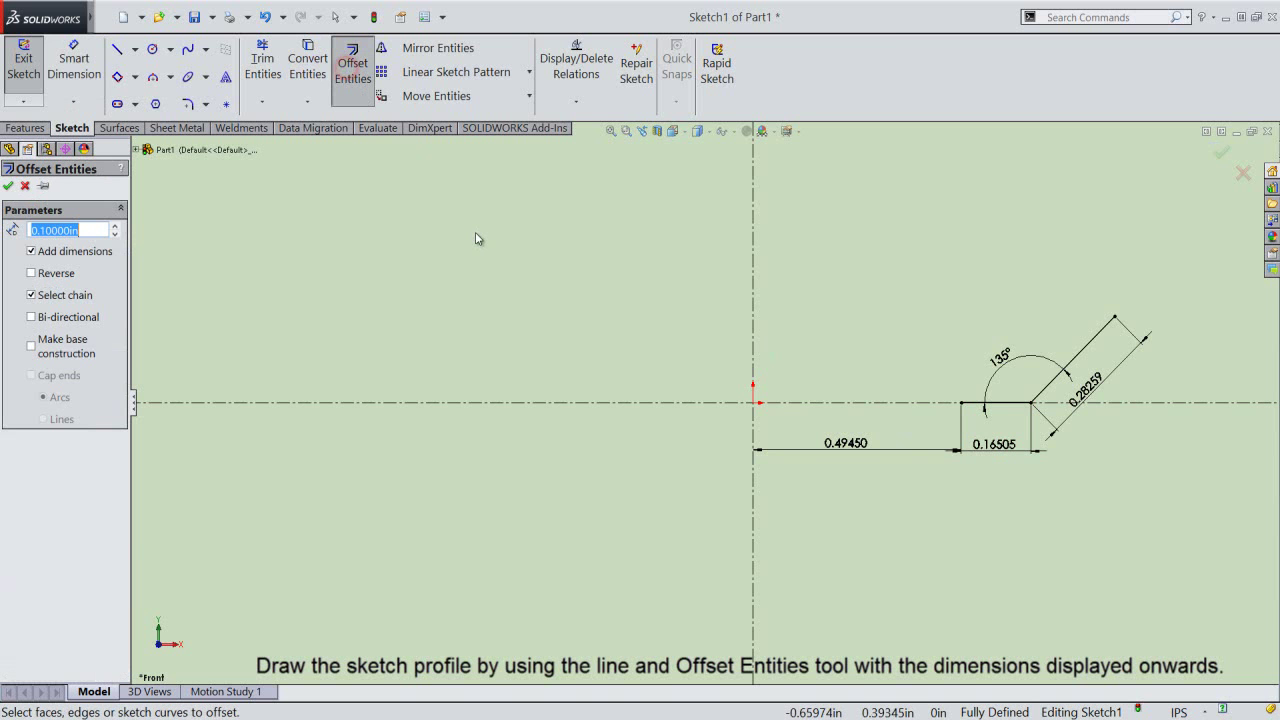
left_click(1010, 401)
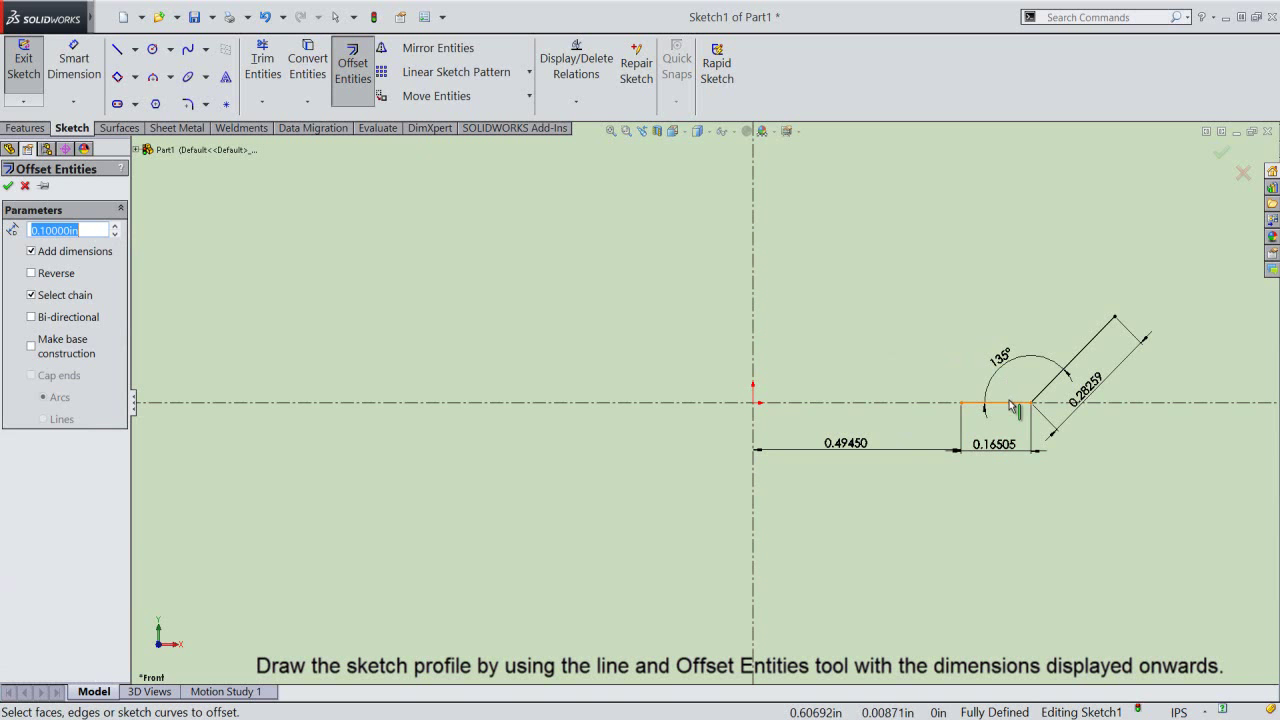
left_click(32, 273)
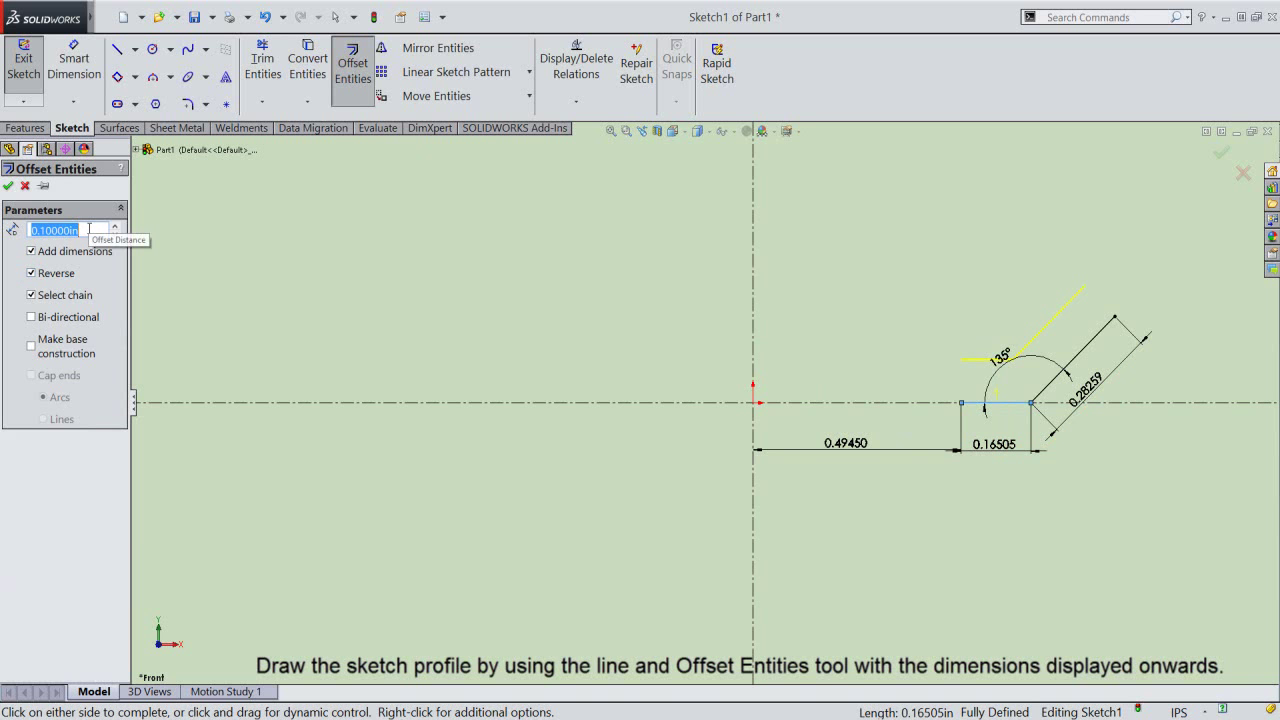
left_click_drag(89, 229, 40, 234)
type("0.04600")
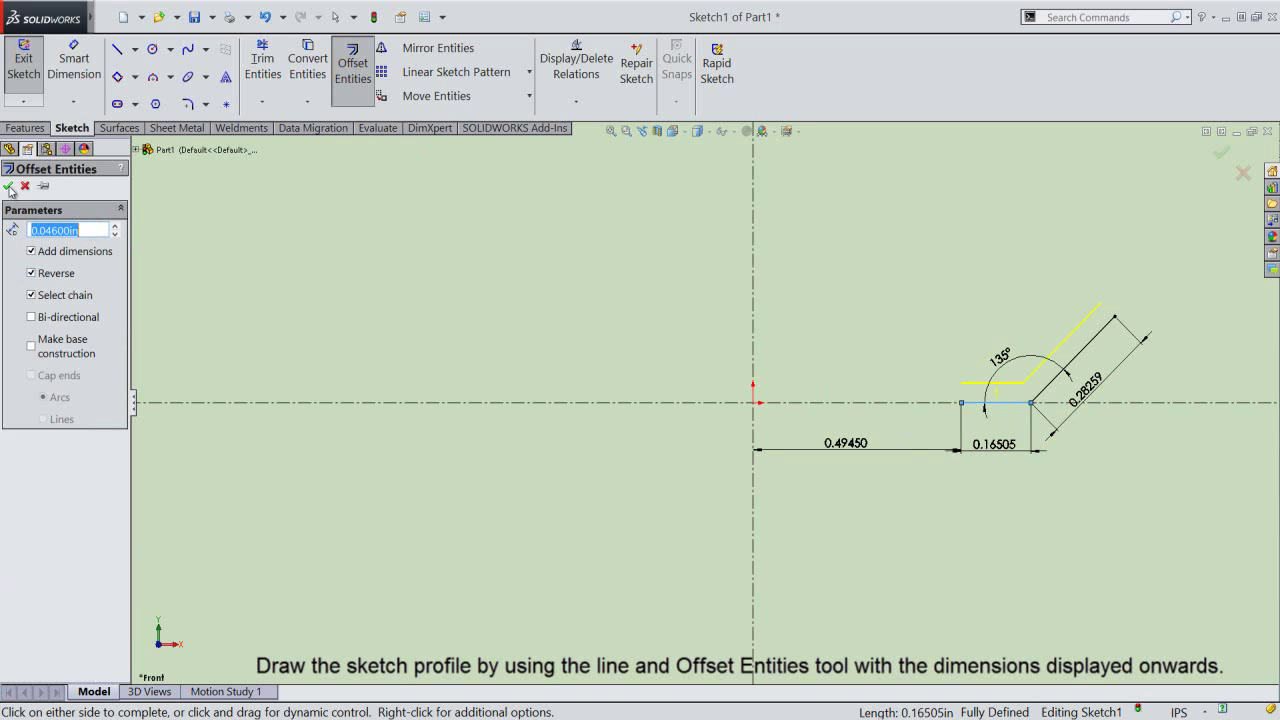
left_click(8, 186)
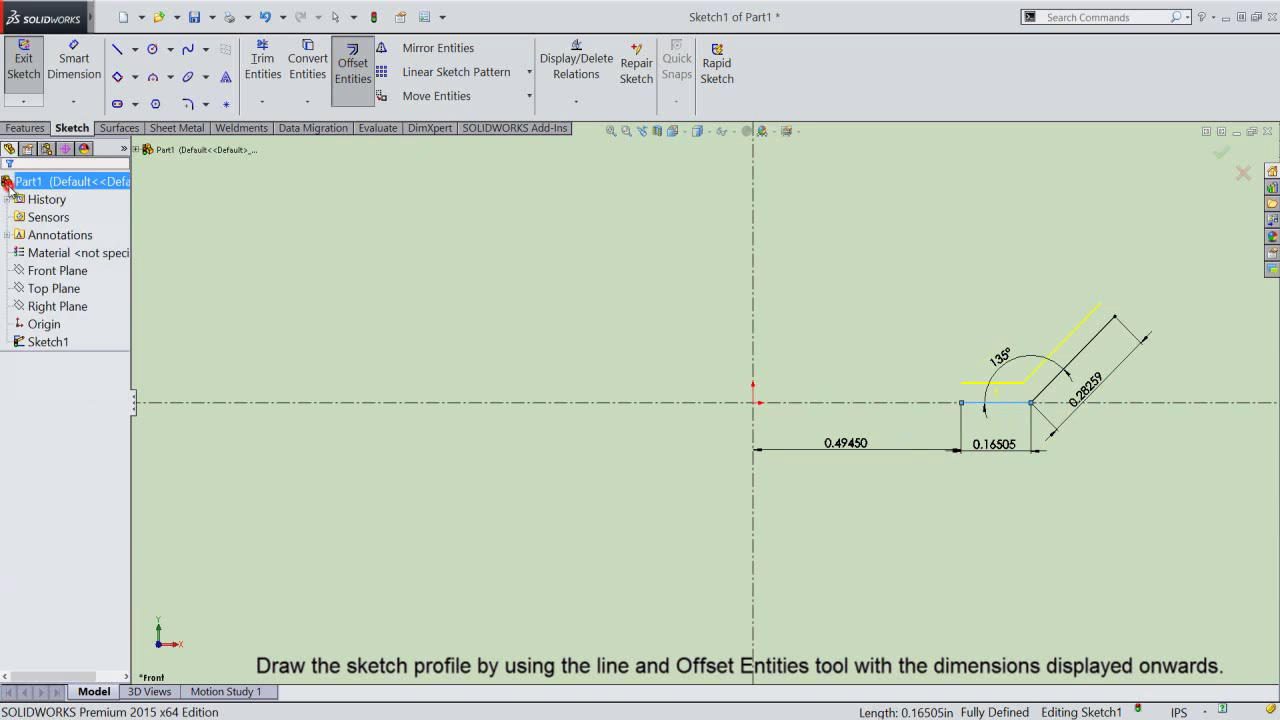
- Draw two closing lines joining the profile ends to the offset, making one closed outline
right_click(876, 278)
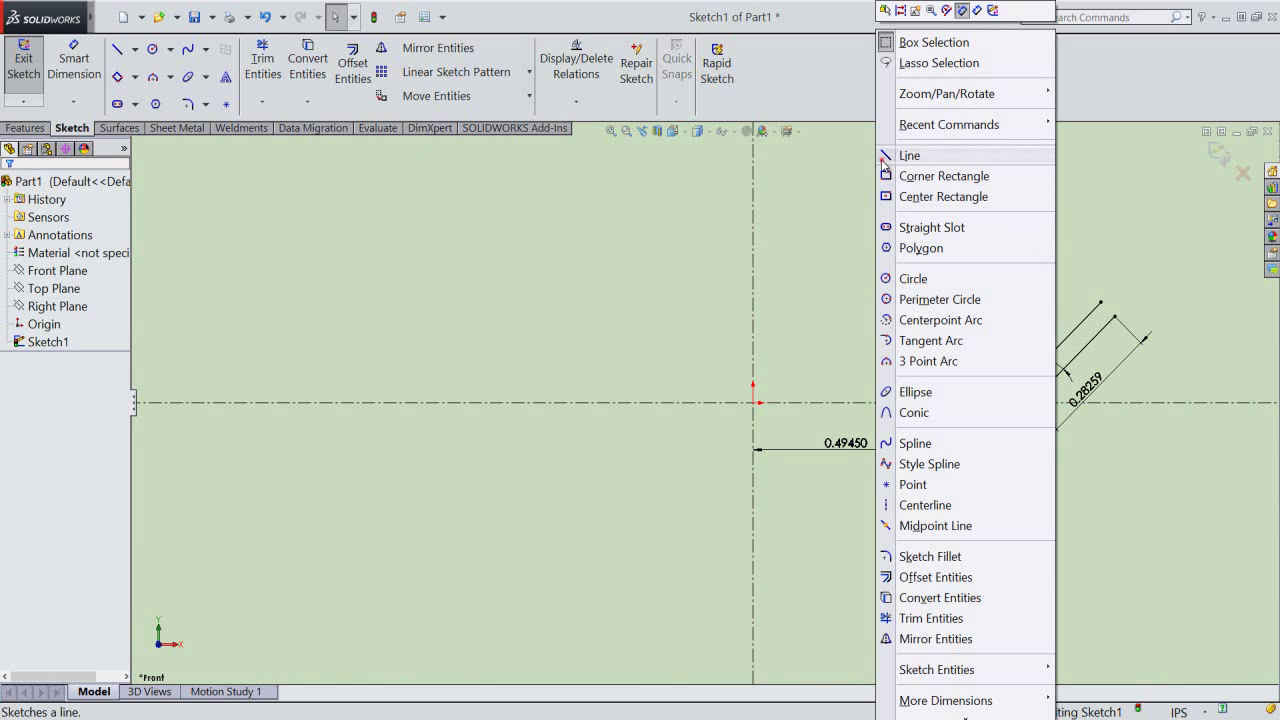
left_click(909, 155)
scroll(1085, 310, "down", 2)
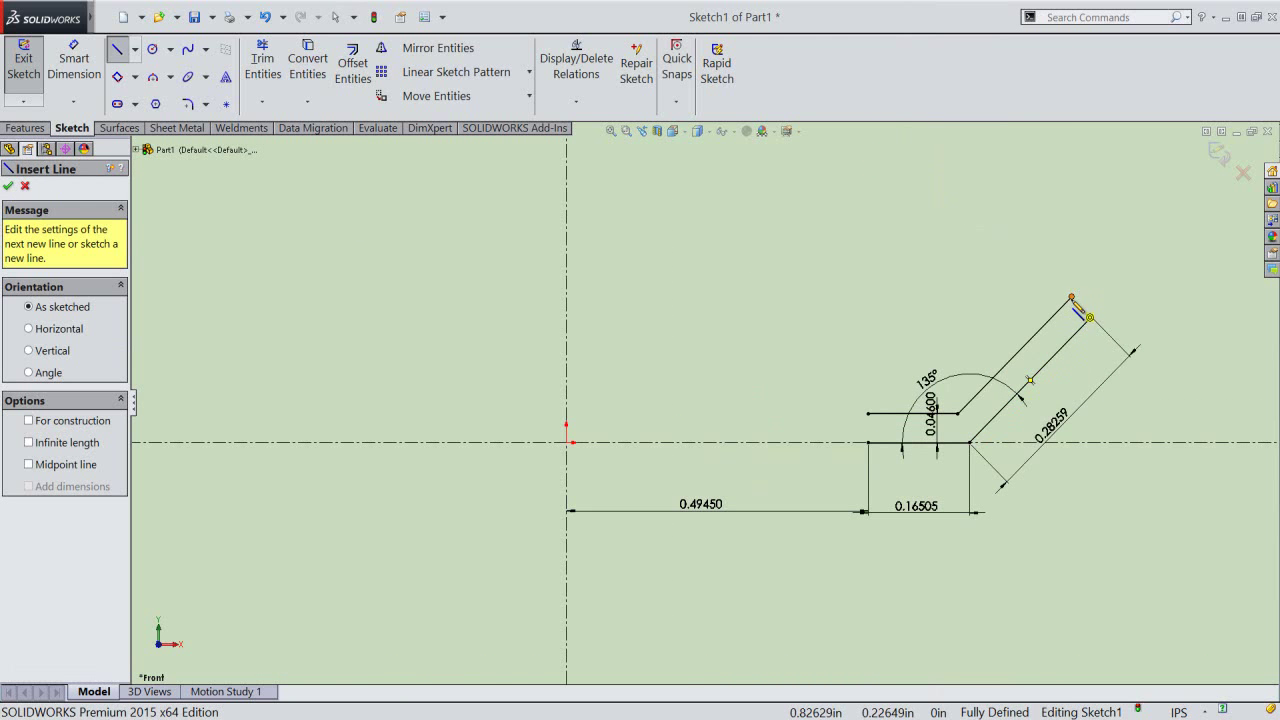
left_click(1089, 316)
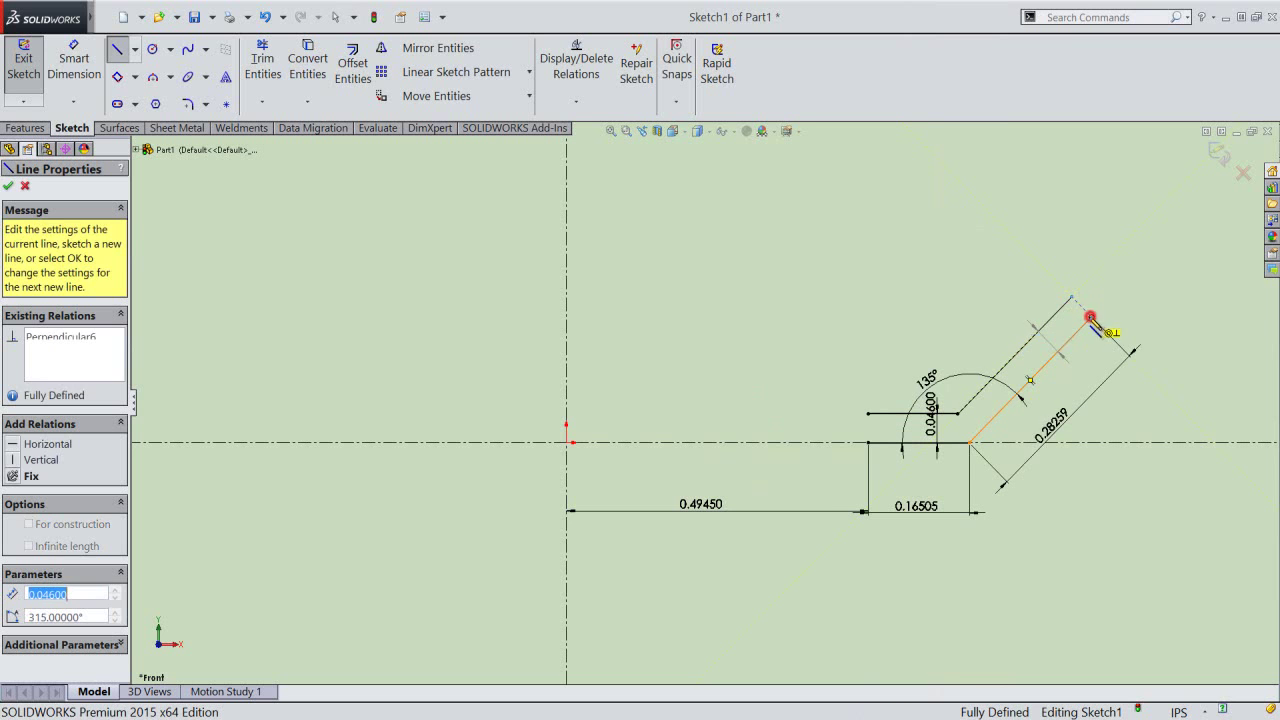
left_click(869, 412)
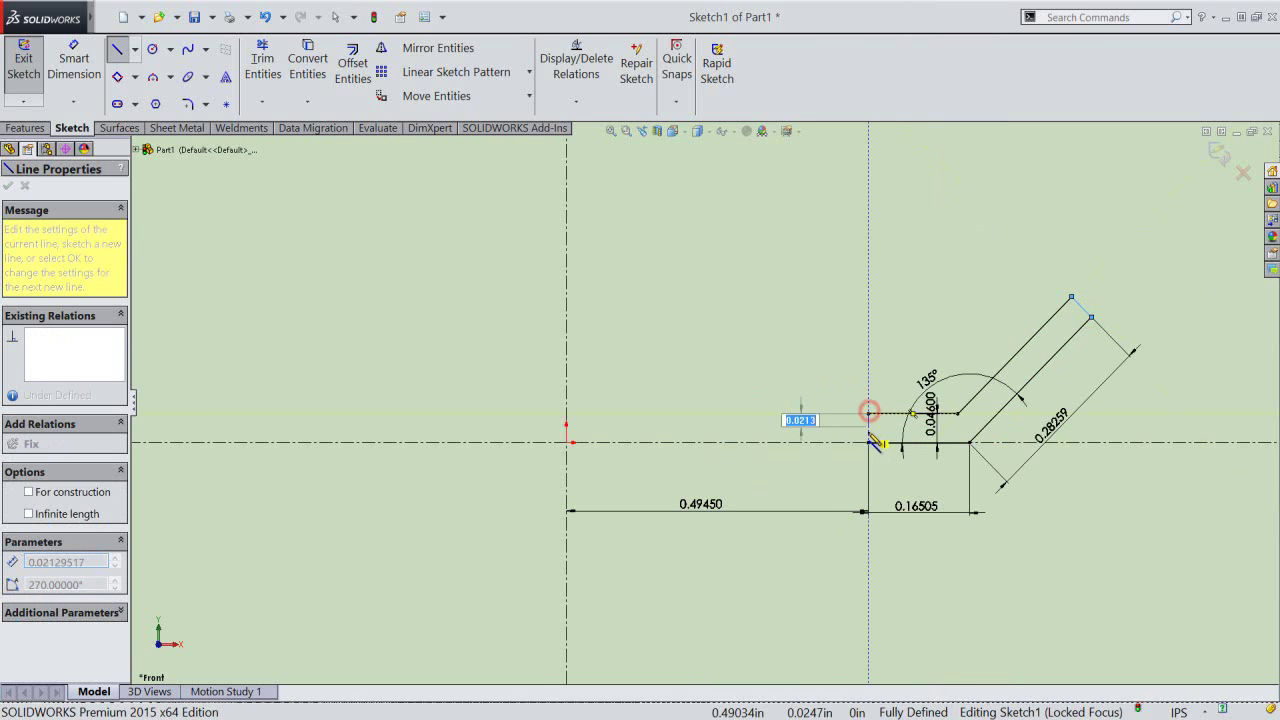
left_click(869, 442)
right_click(838, 340)
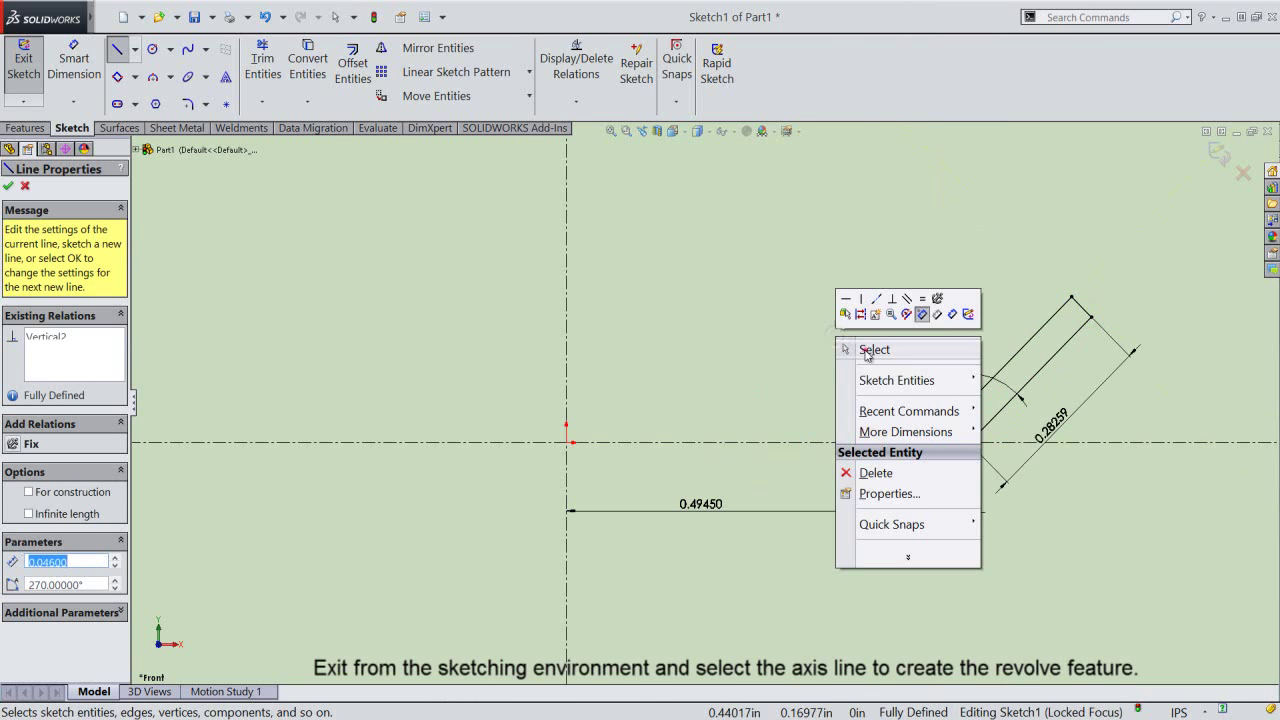
left_click(866, 350)
right_click(864, 312)
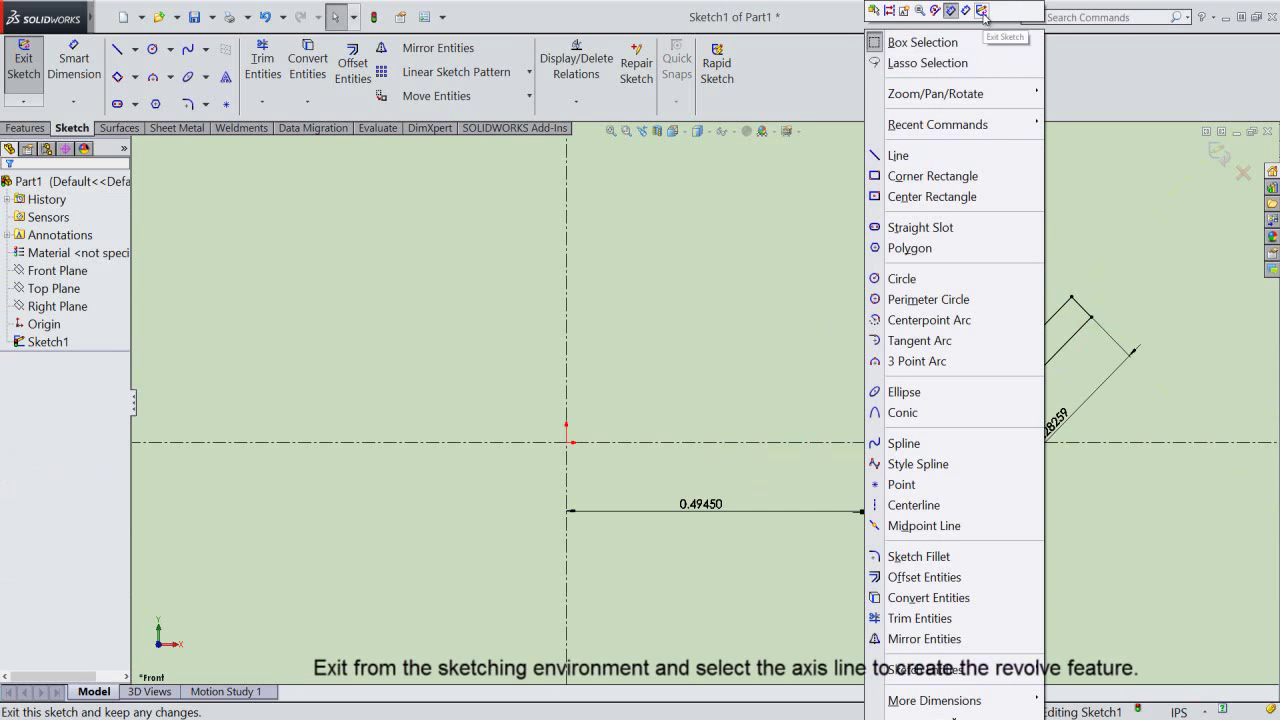
- Revolve the closed profile 360° about the vertical centerline into the shallow washer ring
left_click(983, 13)
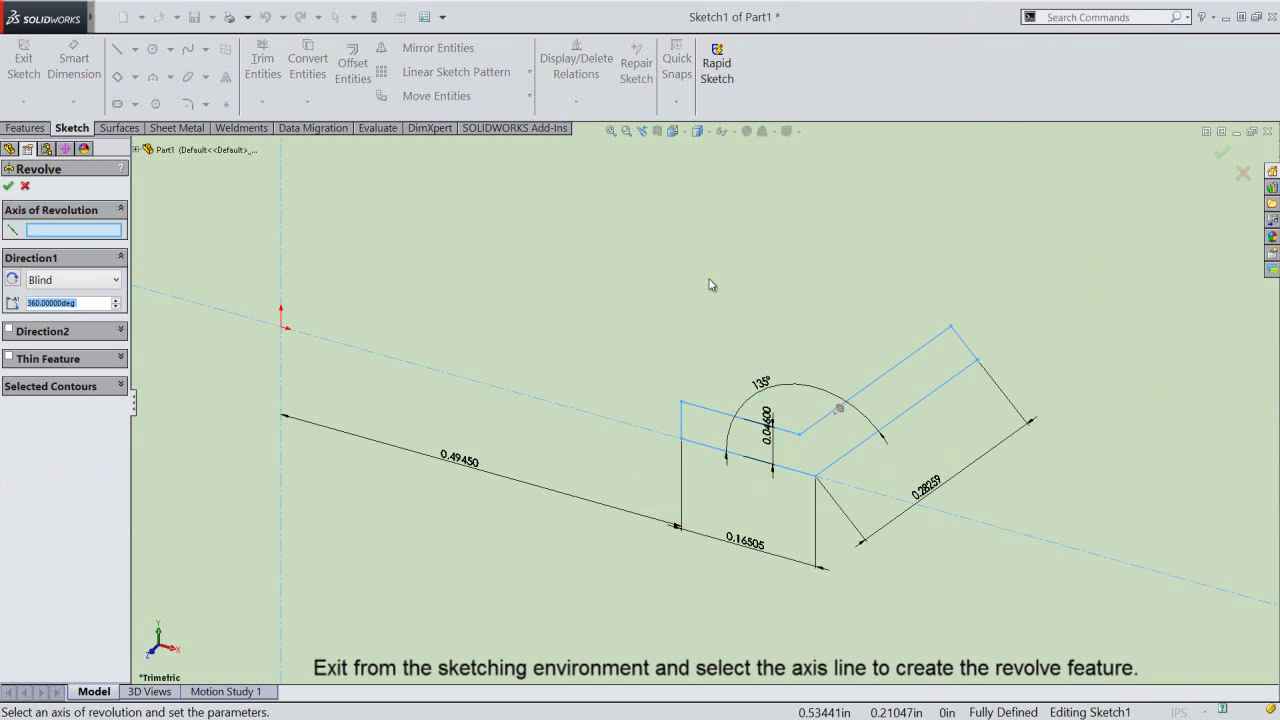
left_click(281, 257)
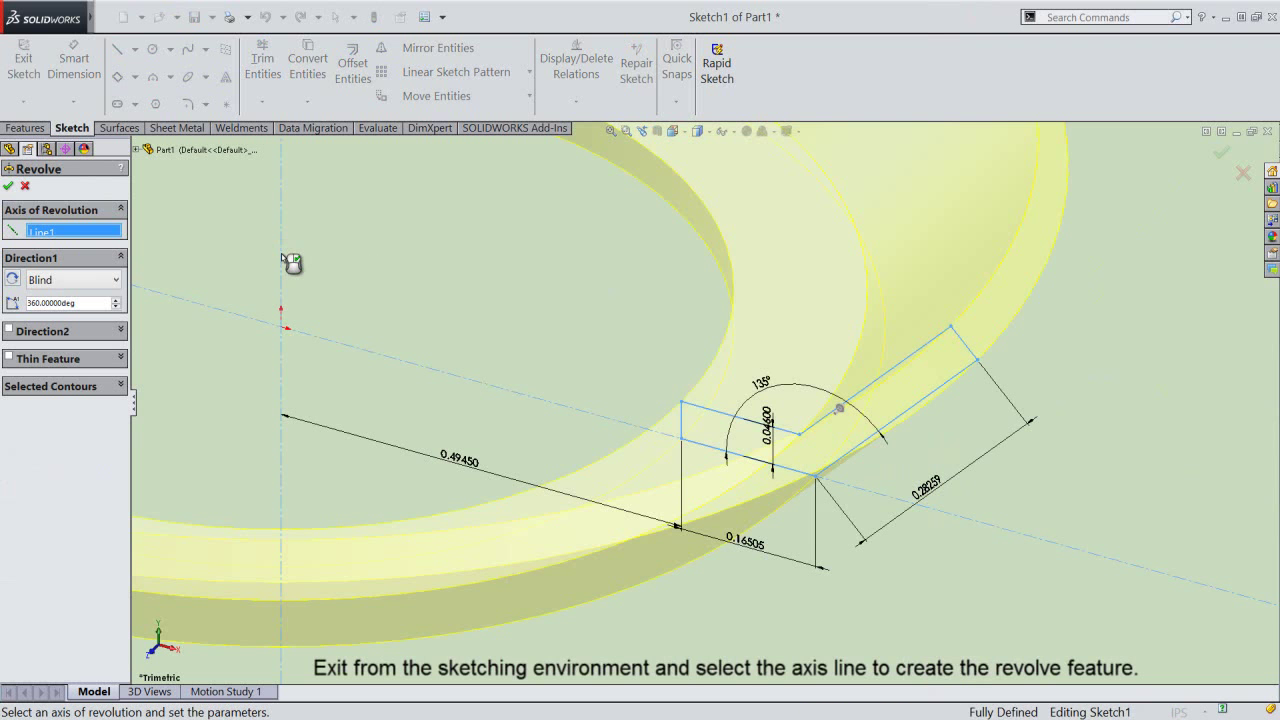
left_click(8, 186)
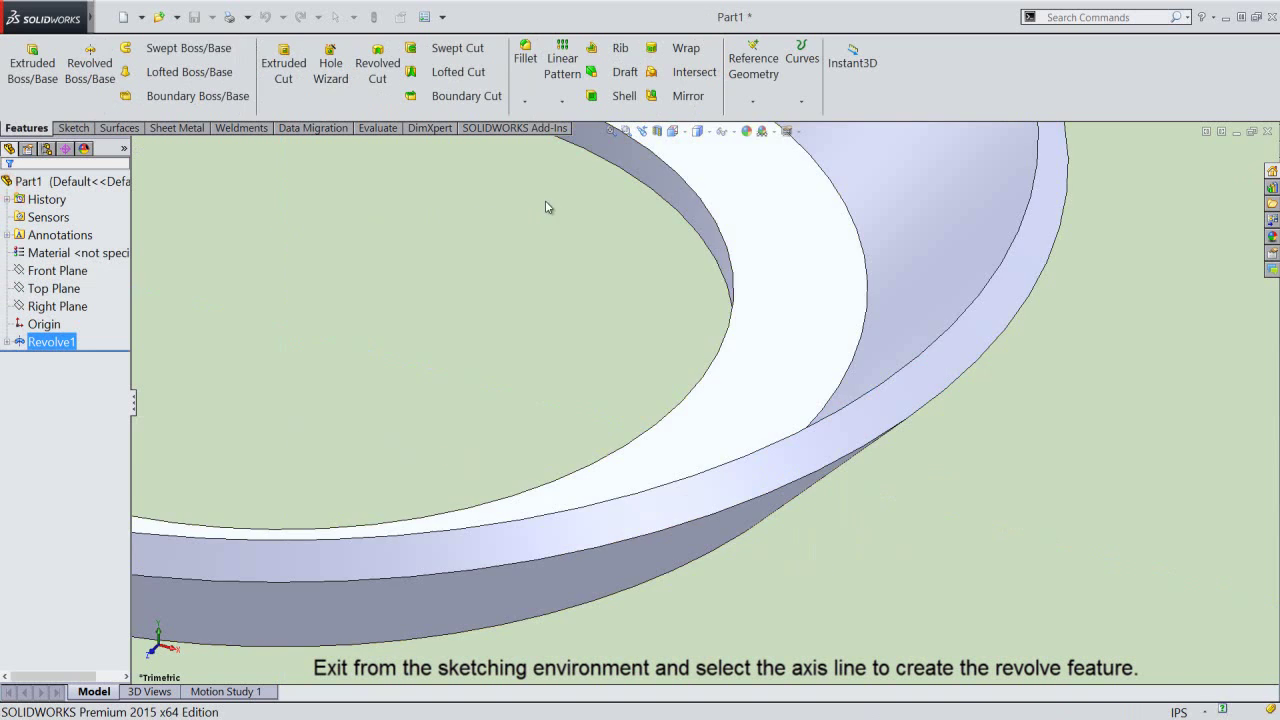
left_click(611, 131)
left_click(703, 431)
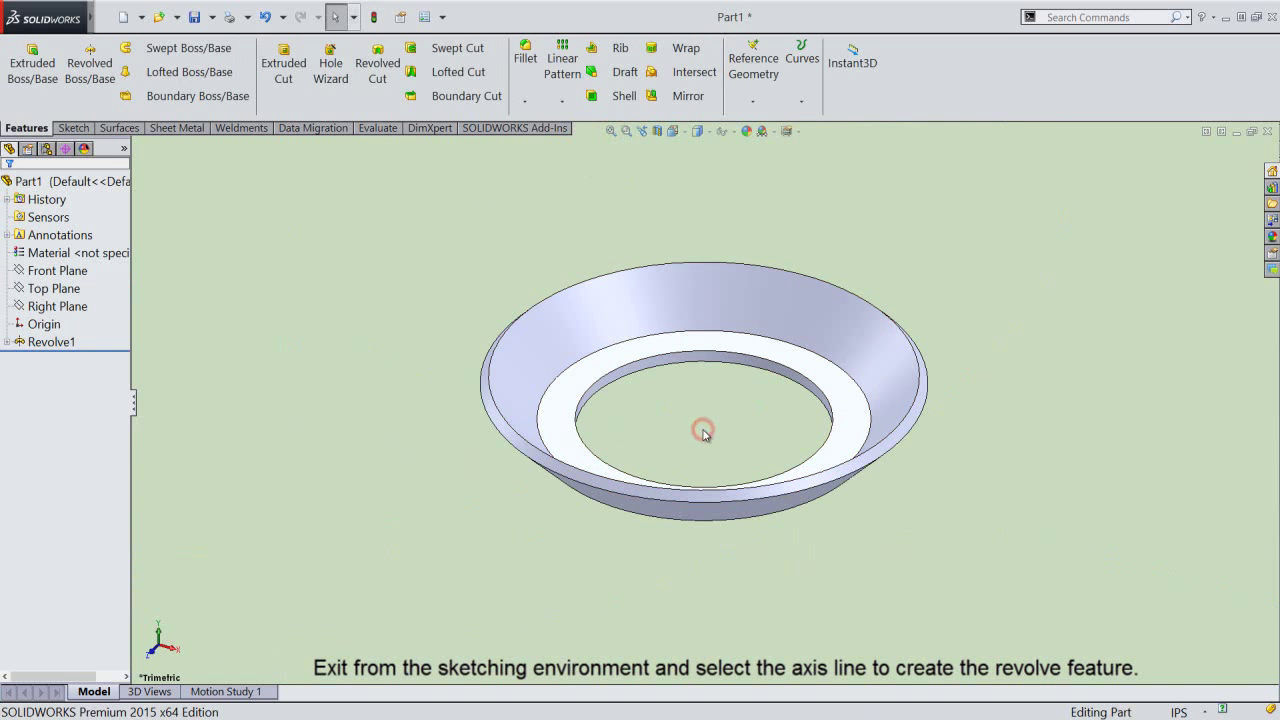
scroll(737, 388, "down", 2)
left_click(93, 184)
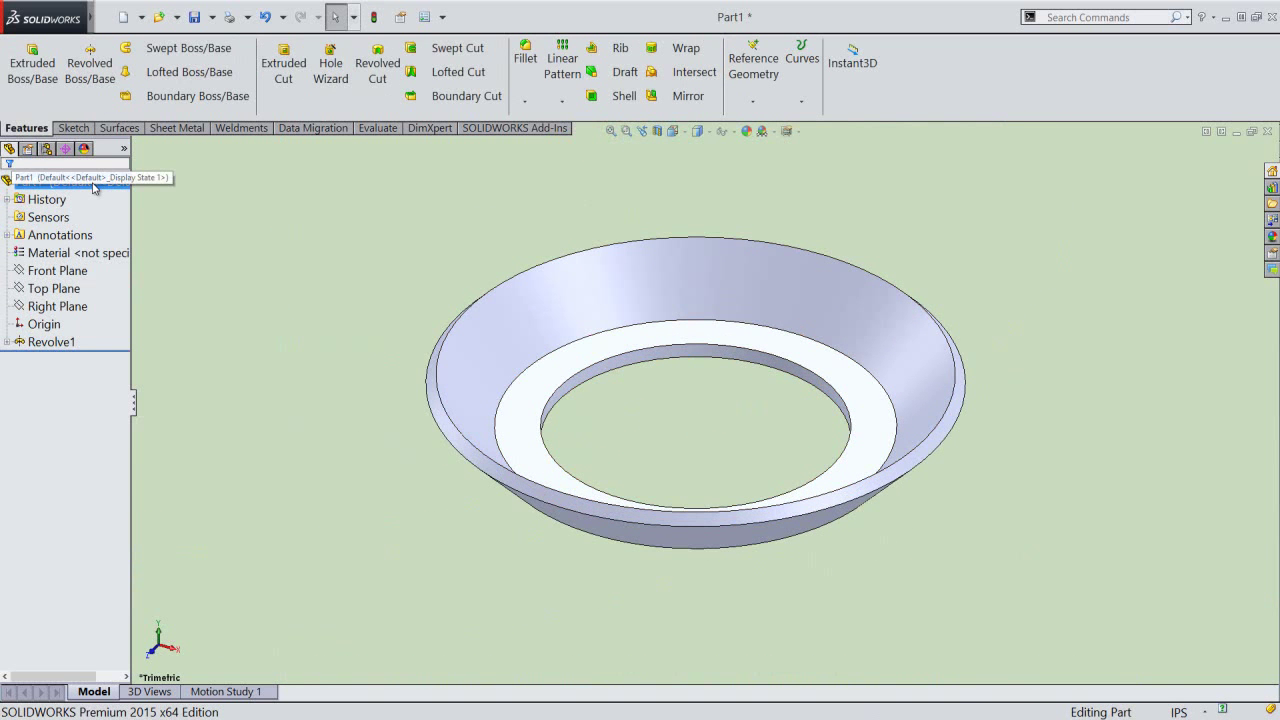
- Apply the polished steel appearance to the washer and switch to the isometric view
left_click(745, 133)
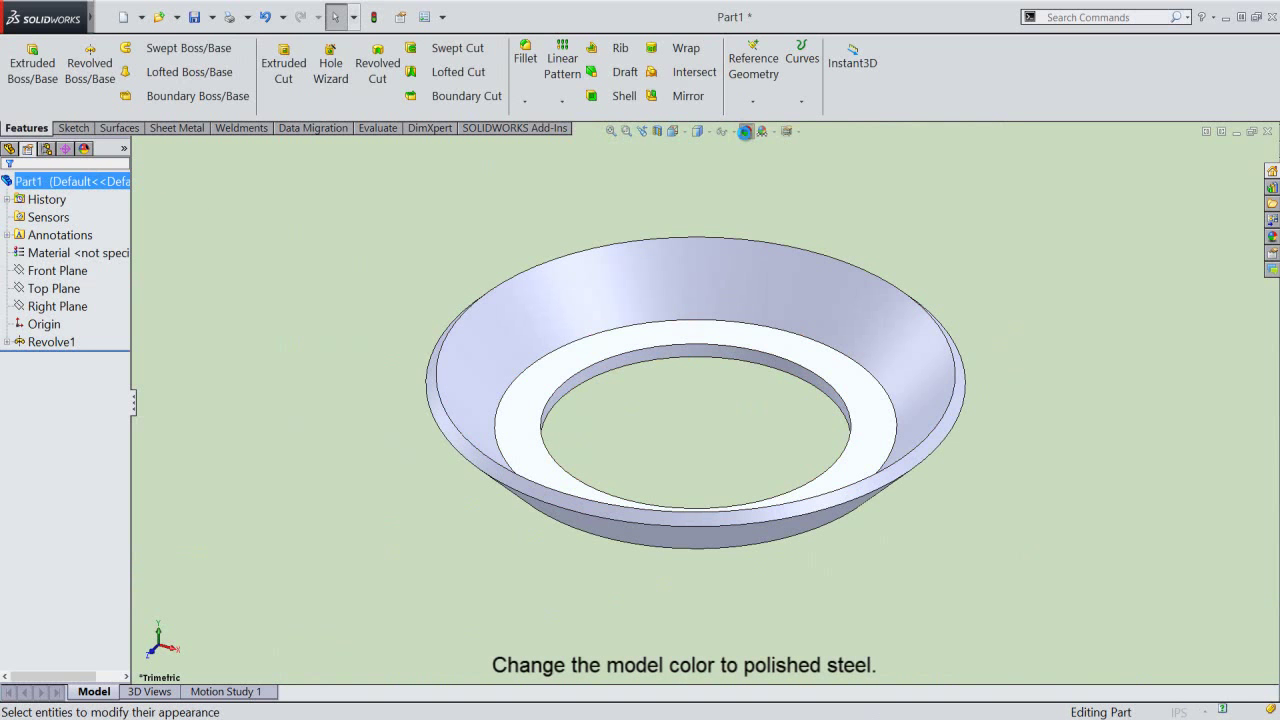
left_click(1067, 178)
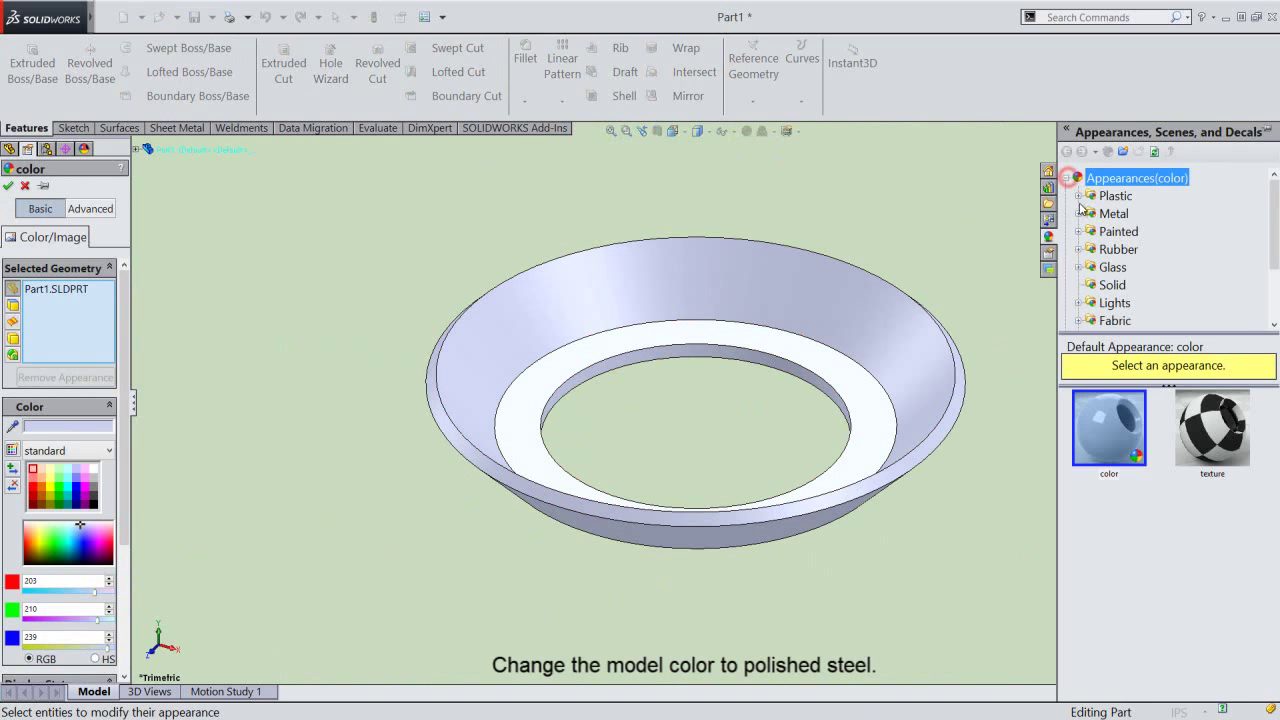
left_click(1080, 216)
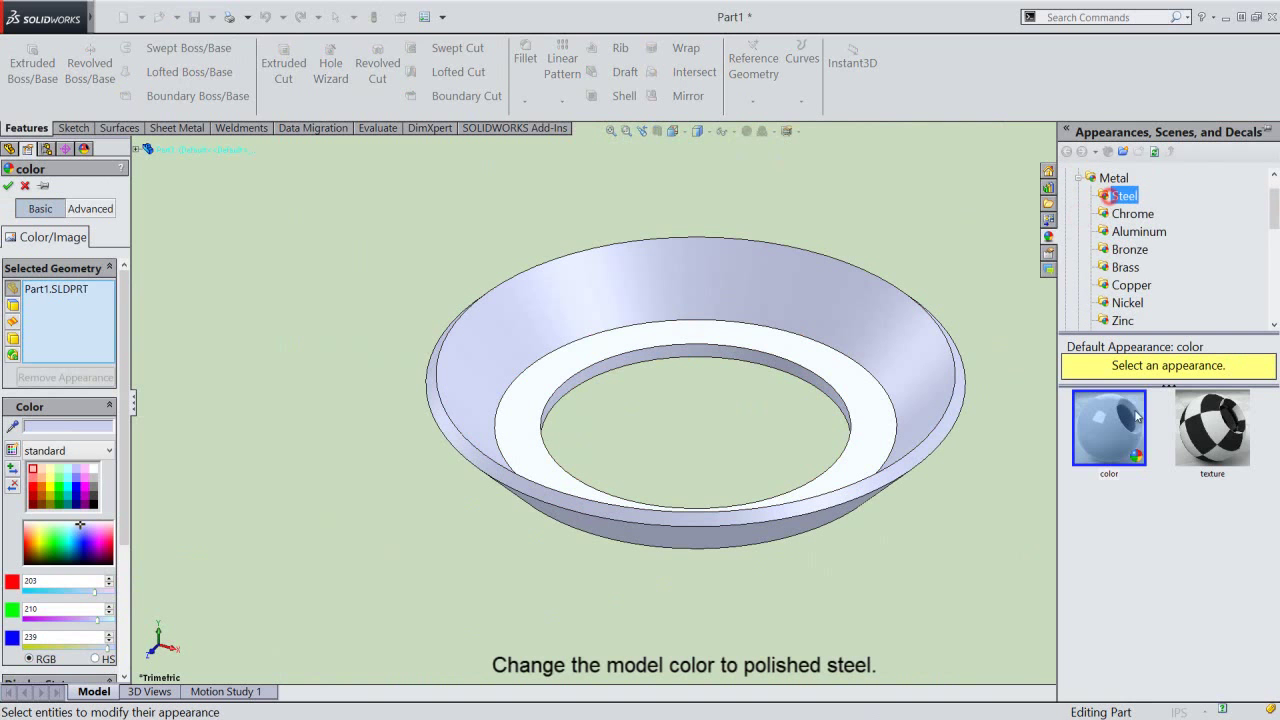
left_click(1120, 455)
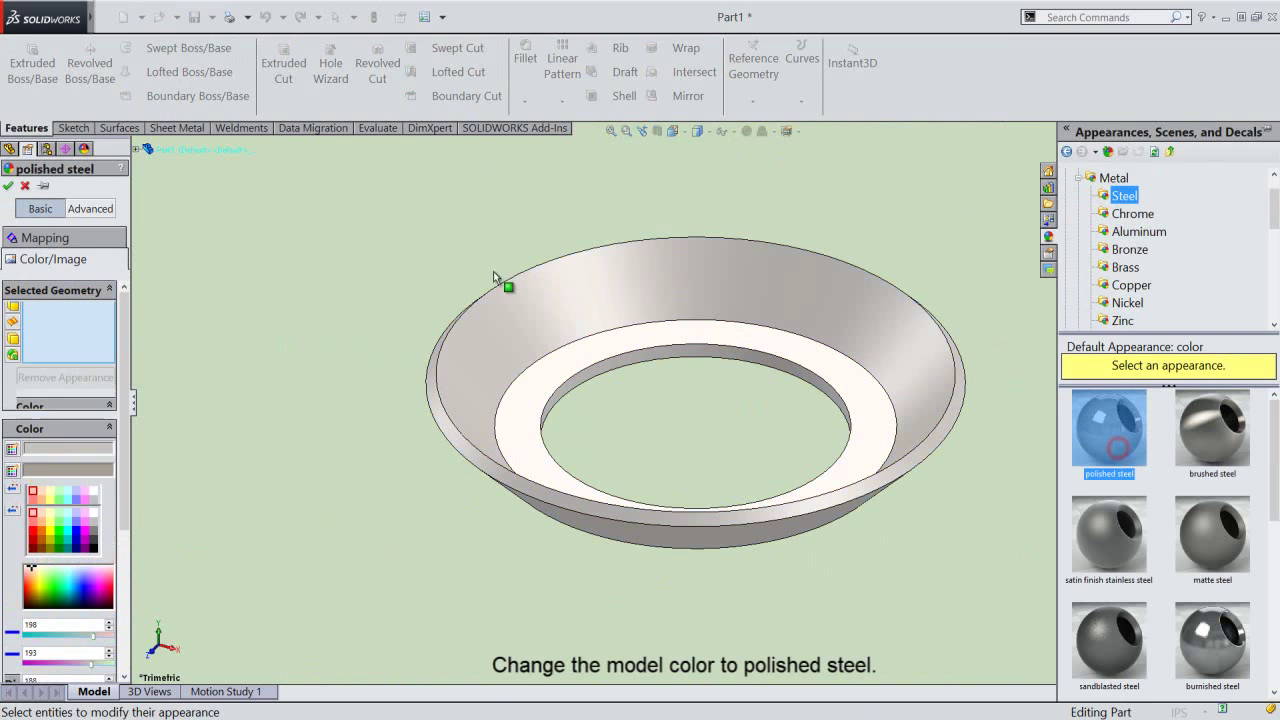
left_click(8, 186)
left_click(646, 205)
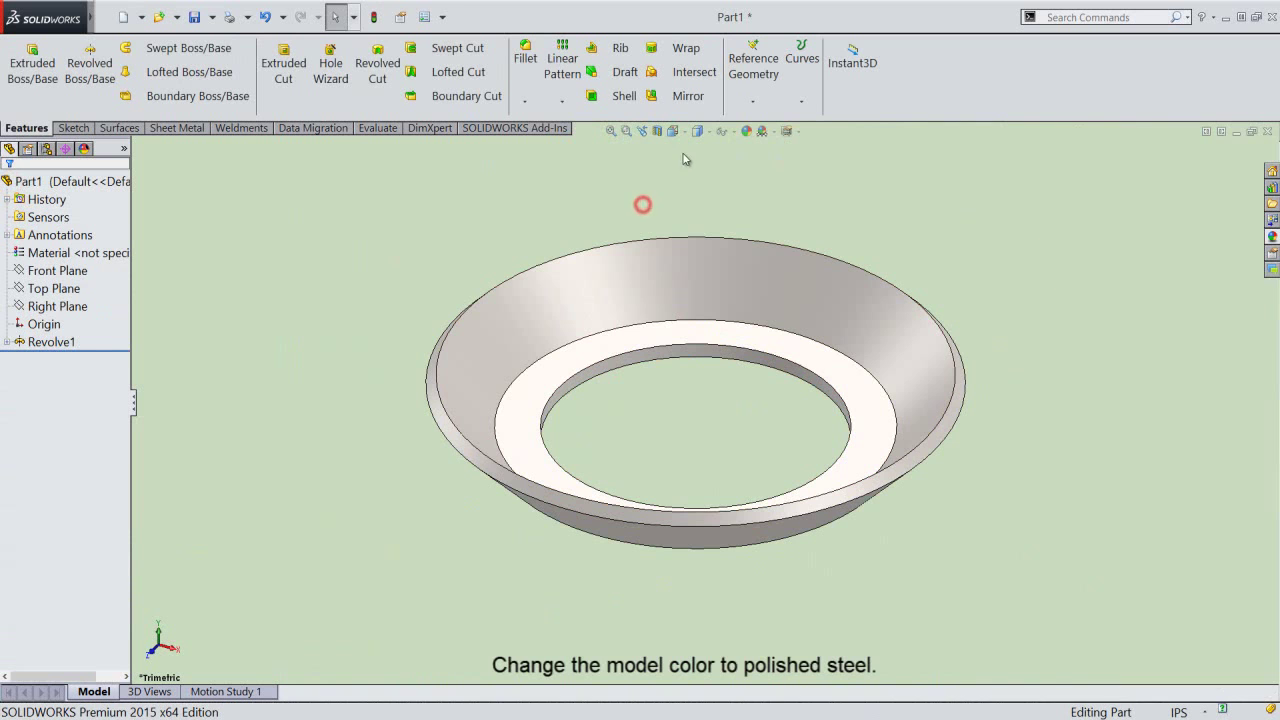
left_click(683, 131)
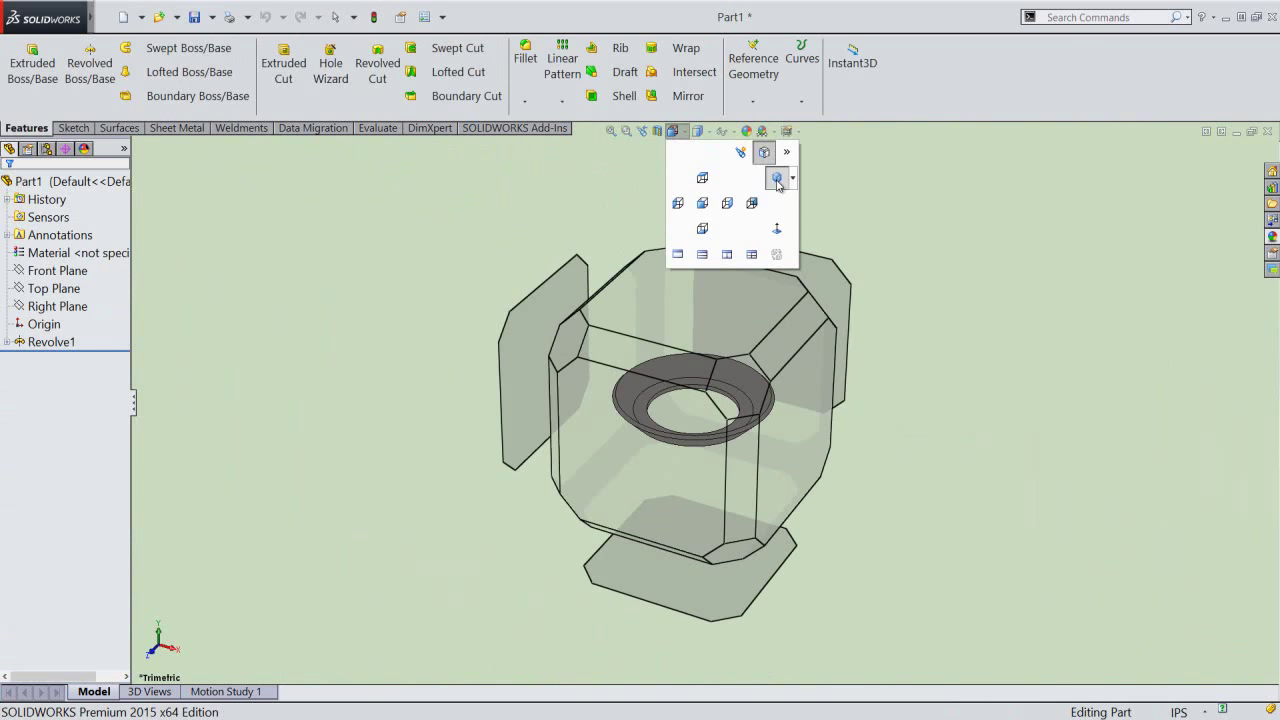
left_click(777, 180)
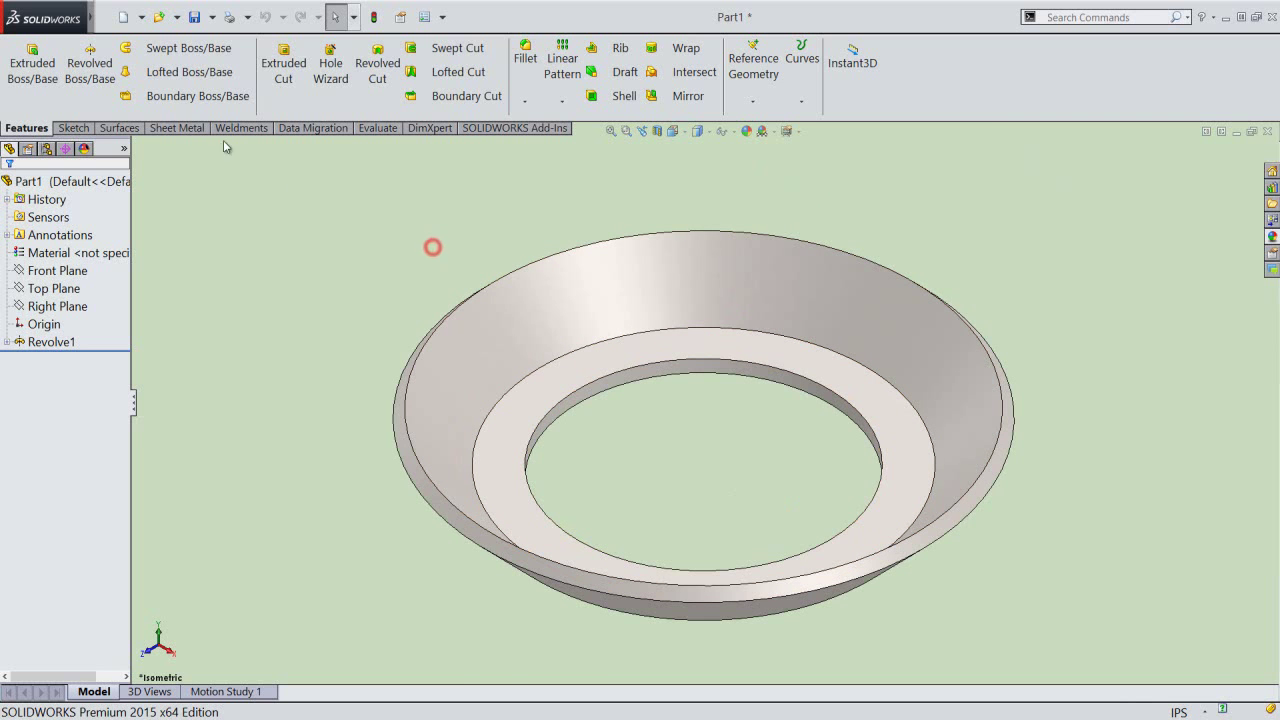
- Save the part as 'BearingLocknut Washer' and accept the adjusted ambient light settings
left_click(195, 17)
type("BearingLocknut Washer")
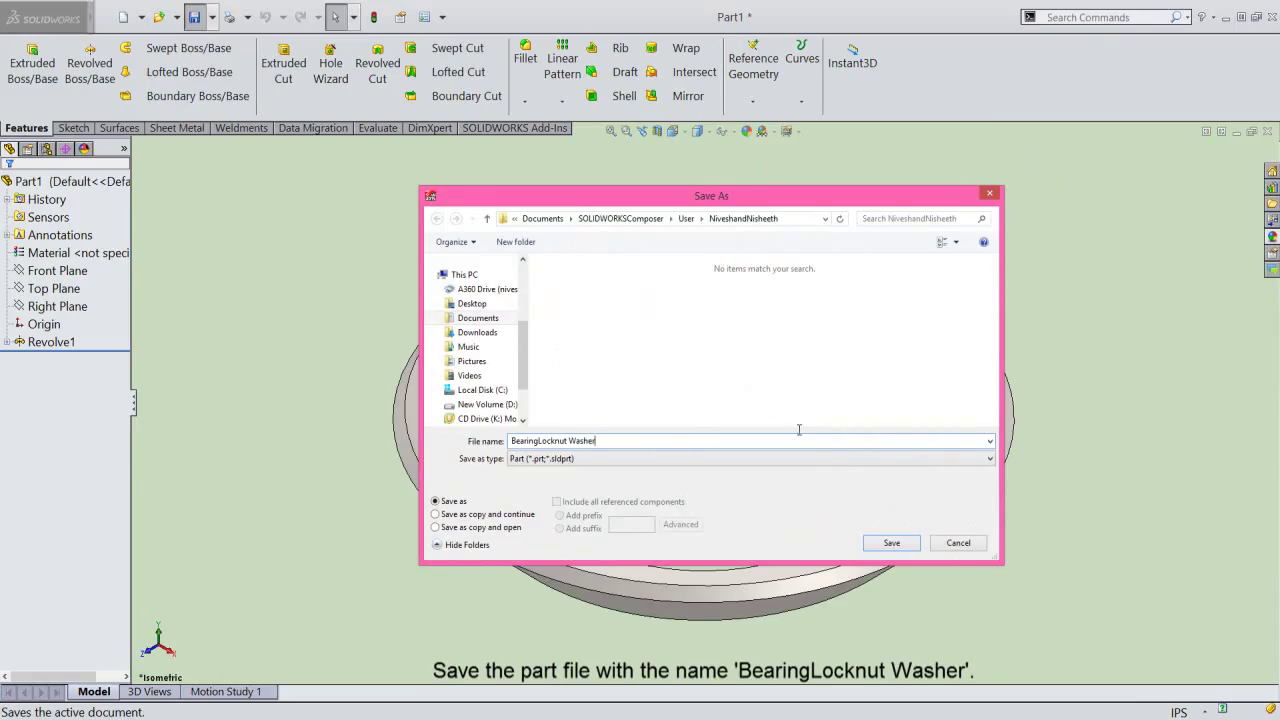
left_click(893, 541)
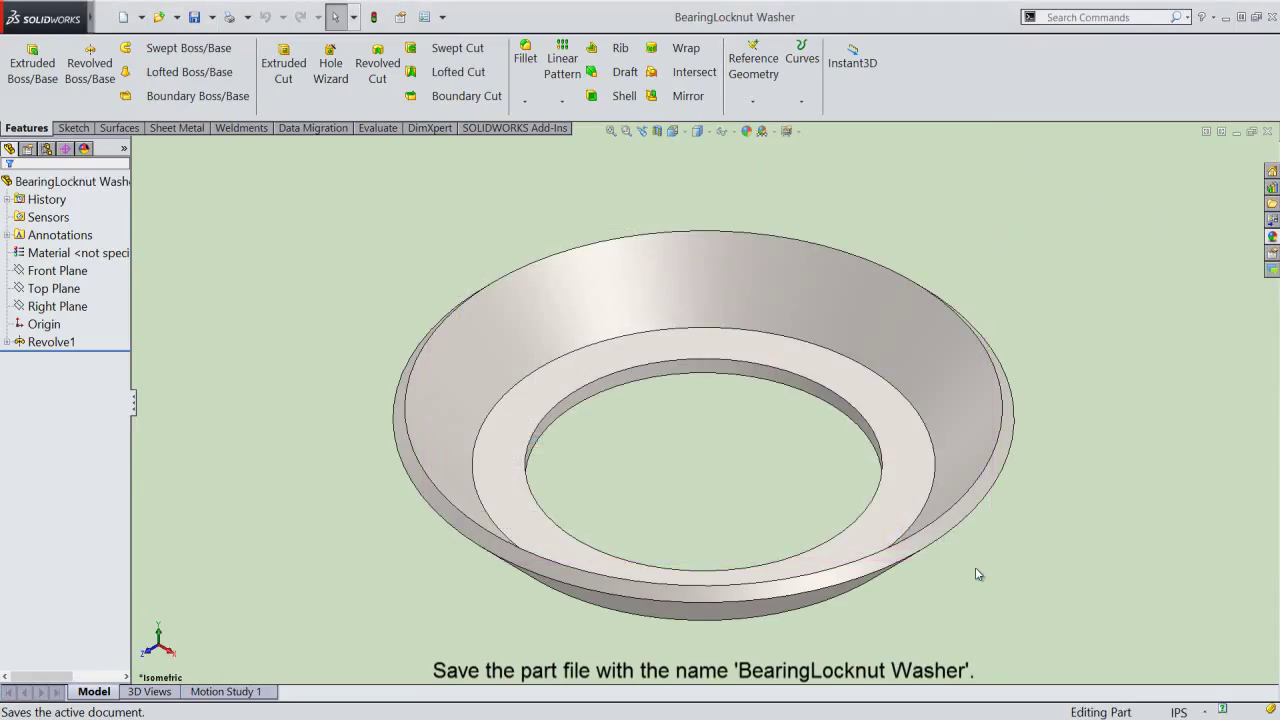
left_click(84, 148)
left_click(8, 228)
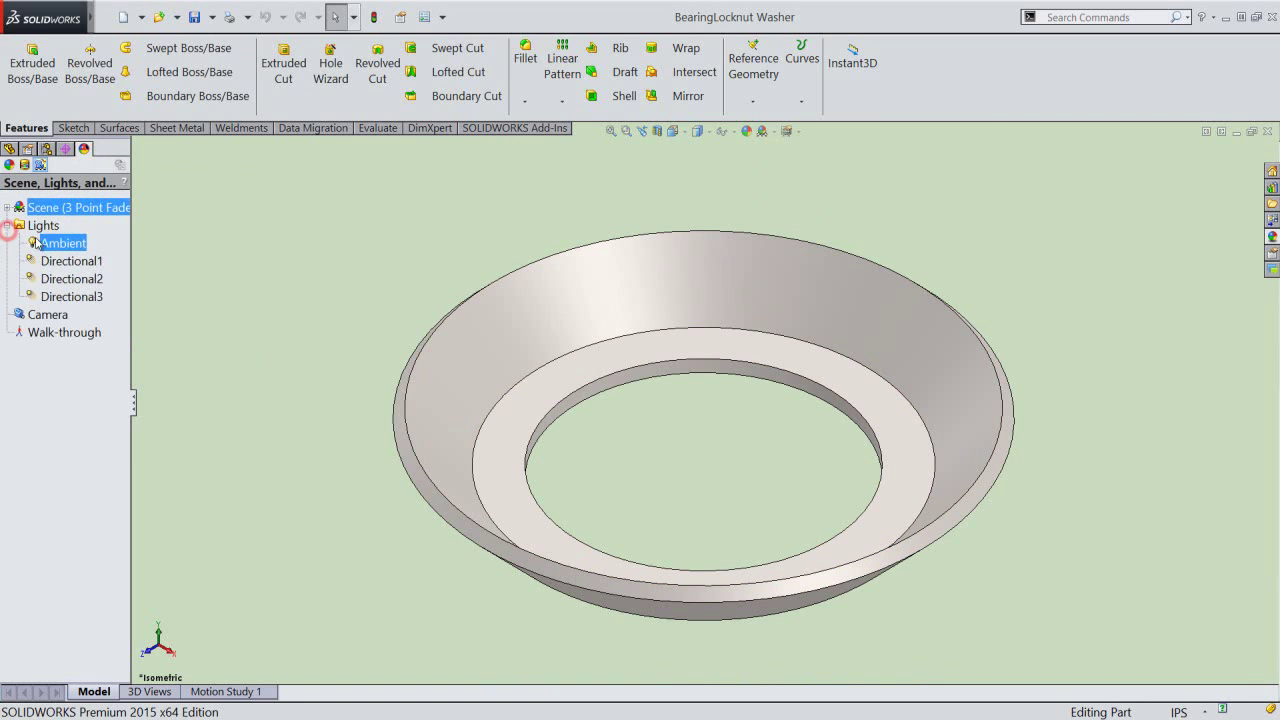
double_click(45, 243)
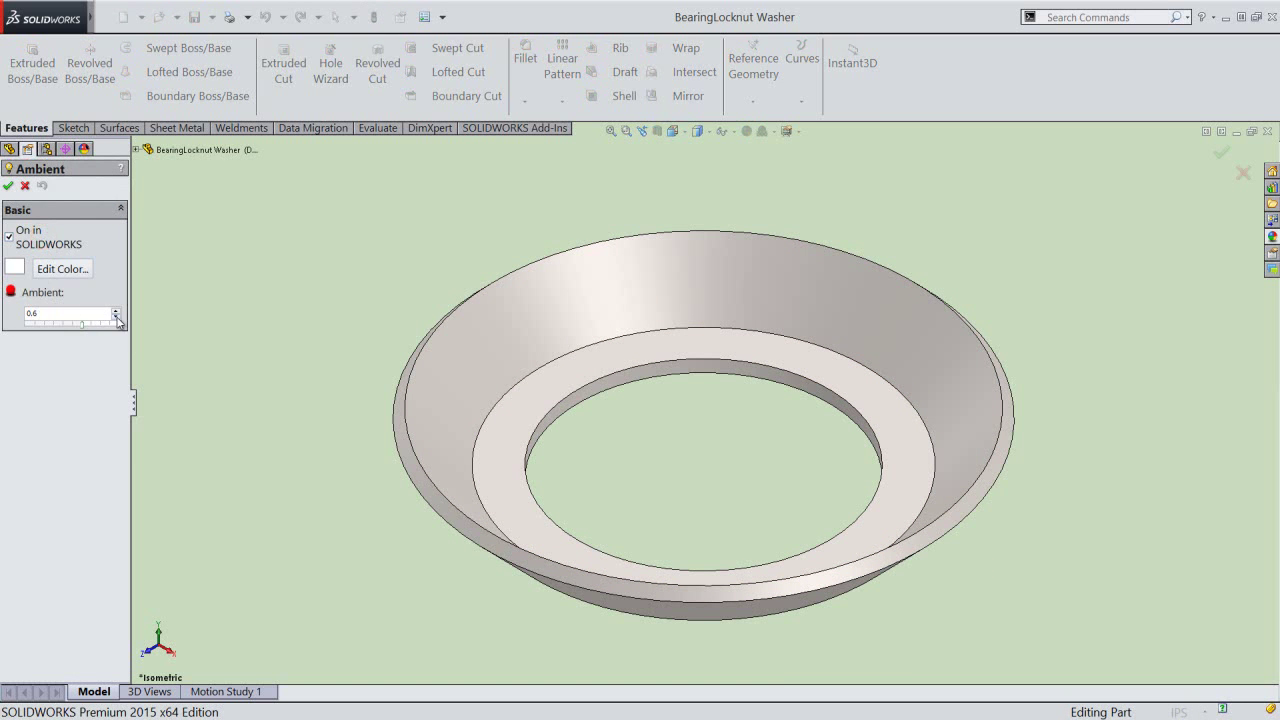
left_click(8, 186)
left_click(8, 223)
left_click(10, 149)
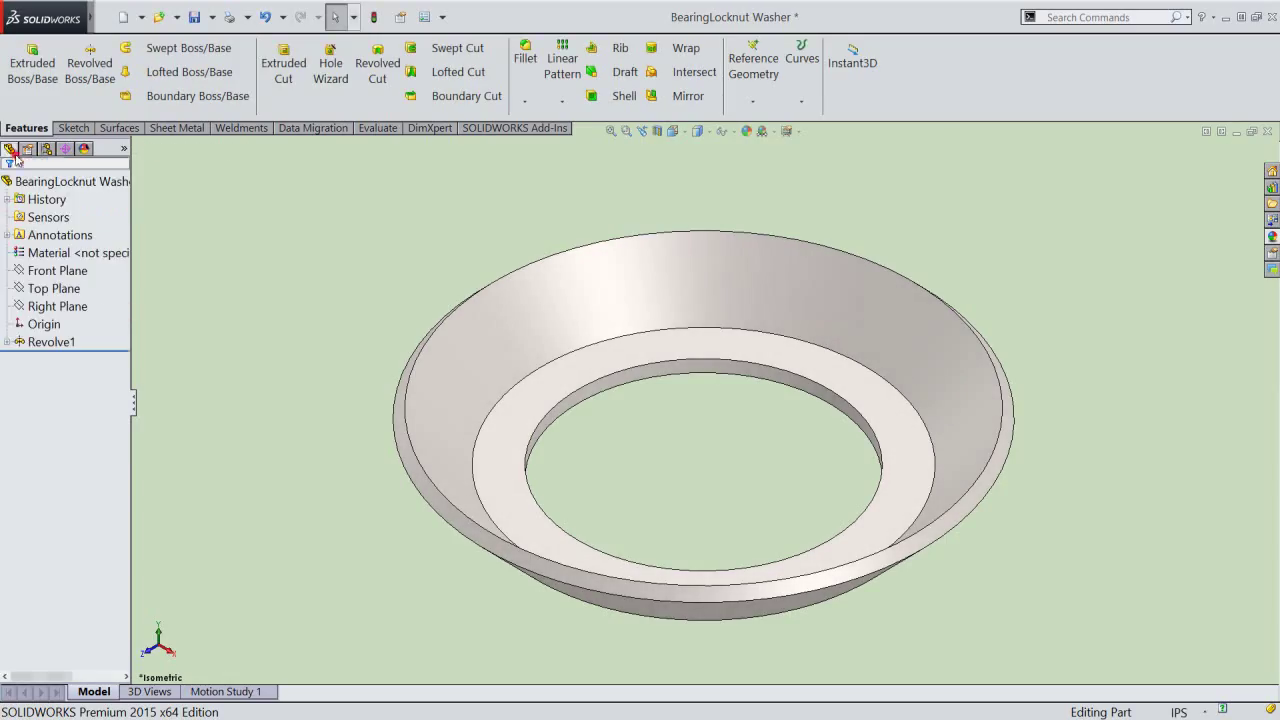
- Save the washer and start an Extruded Cut sketch on its bottom face
left_click(197, 17)
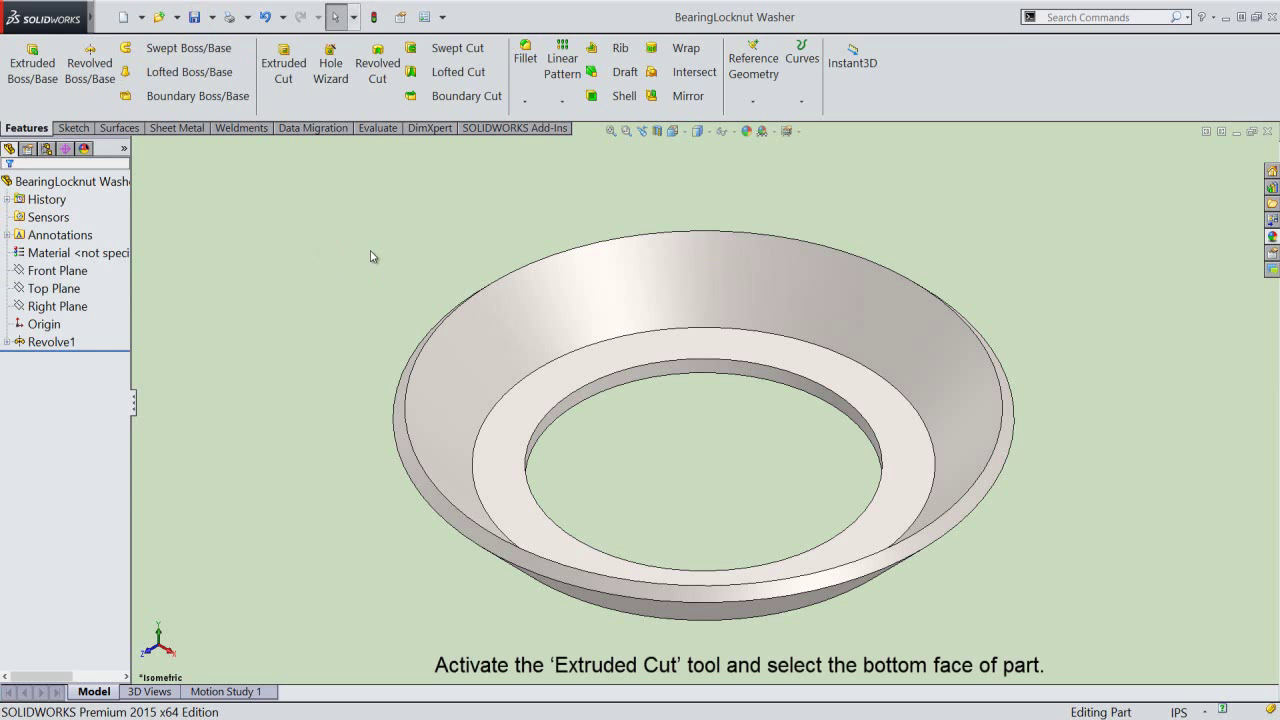
left_click(282, 76)
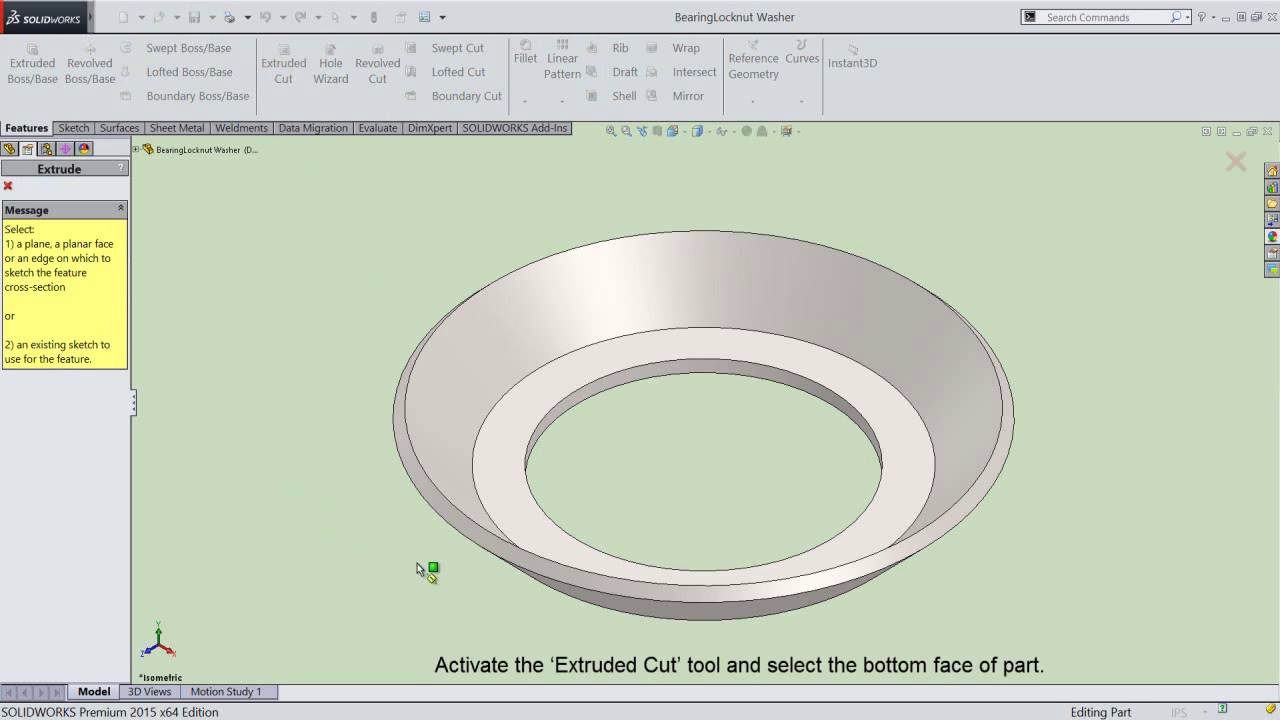
middle_click_drag(419, 565, 404, 359)
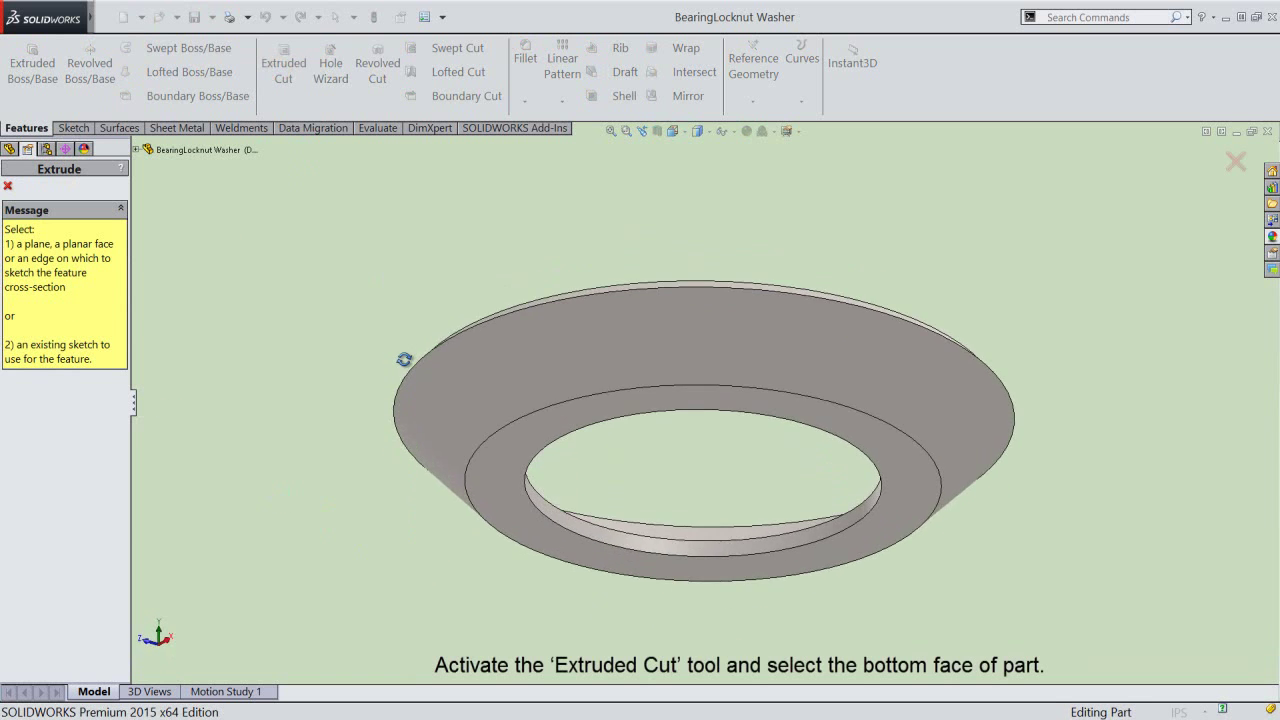
left_click(499, 469)
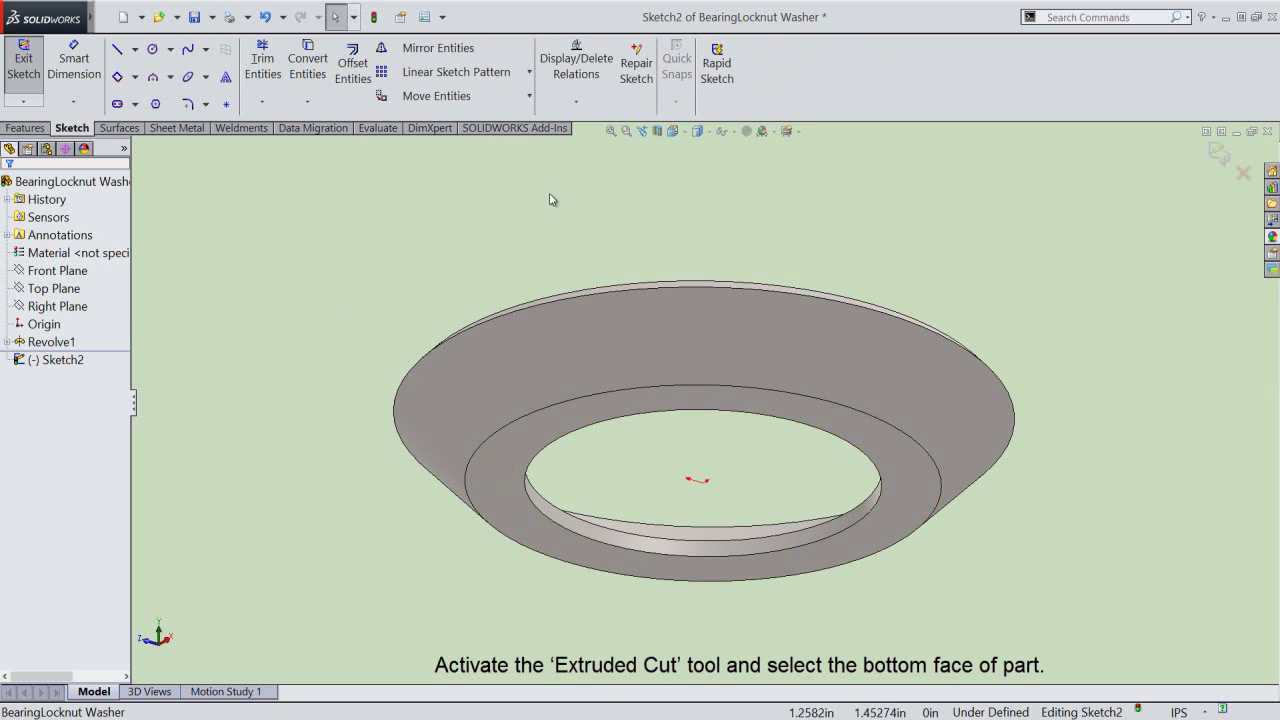
- View the sketch face straight on and zoom to fit the whole washer
left_click(648, 135)
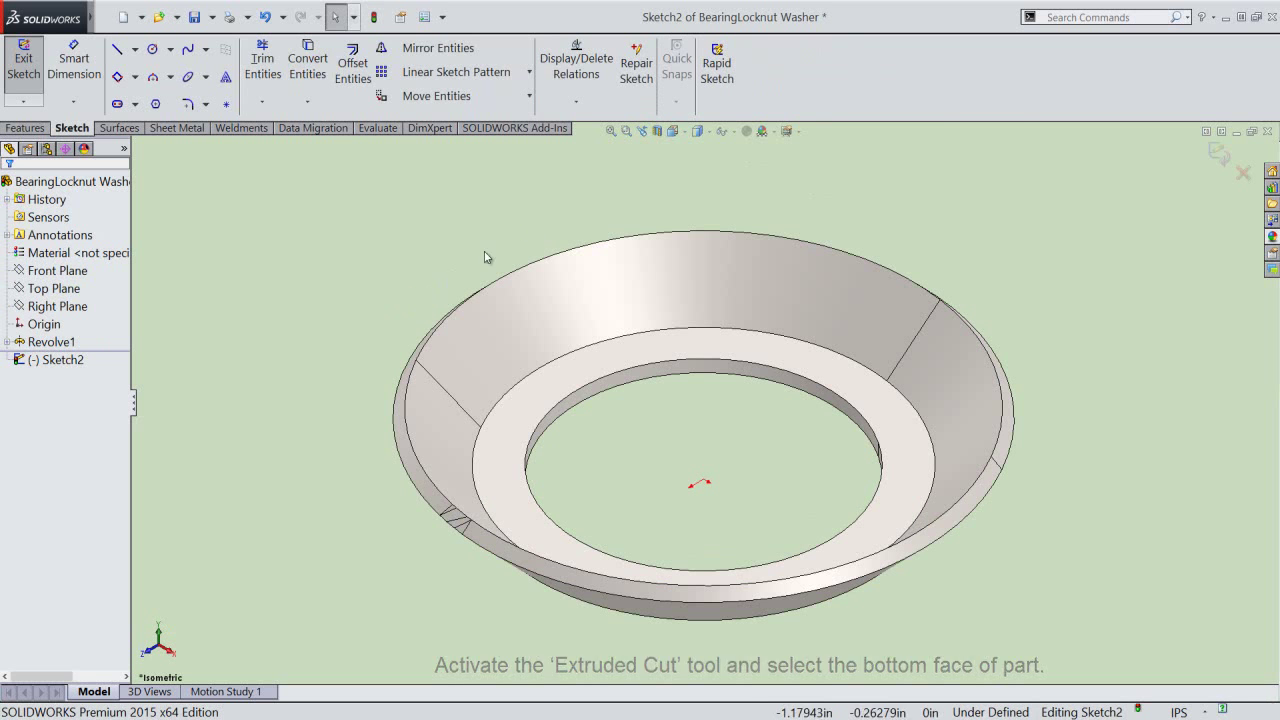
left_click(683, 134)
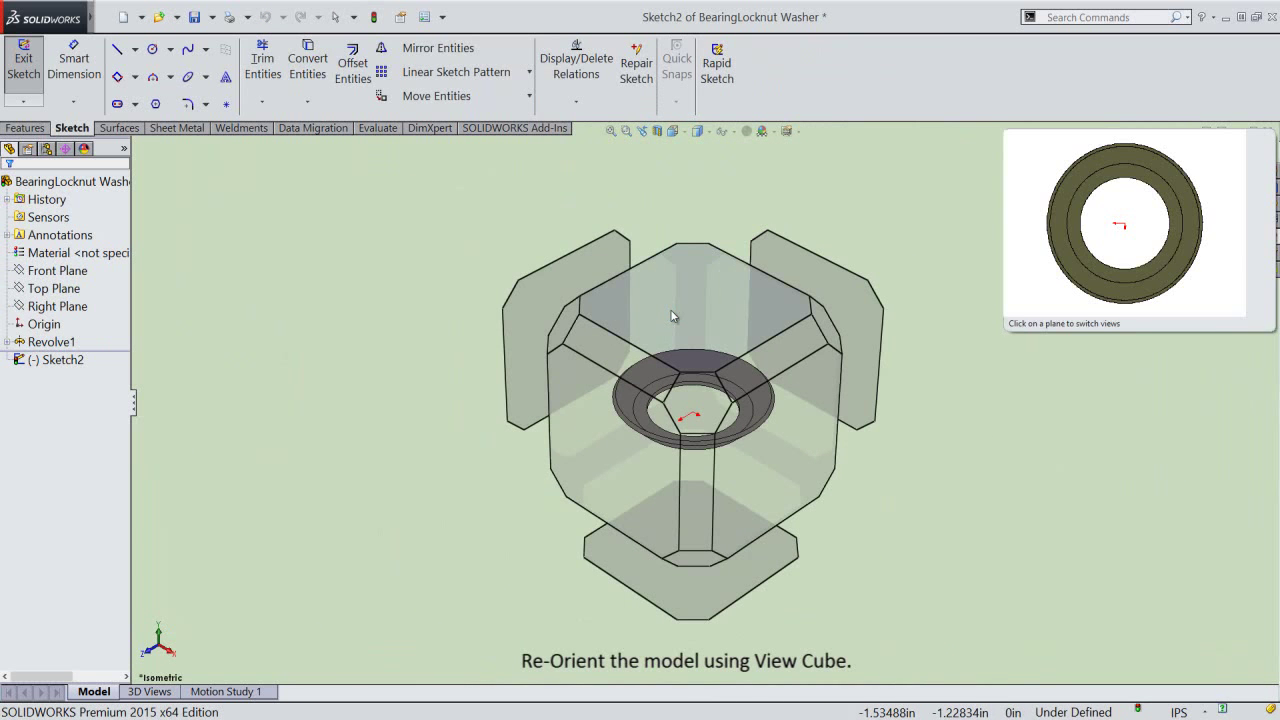
left_click(671, 311)
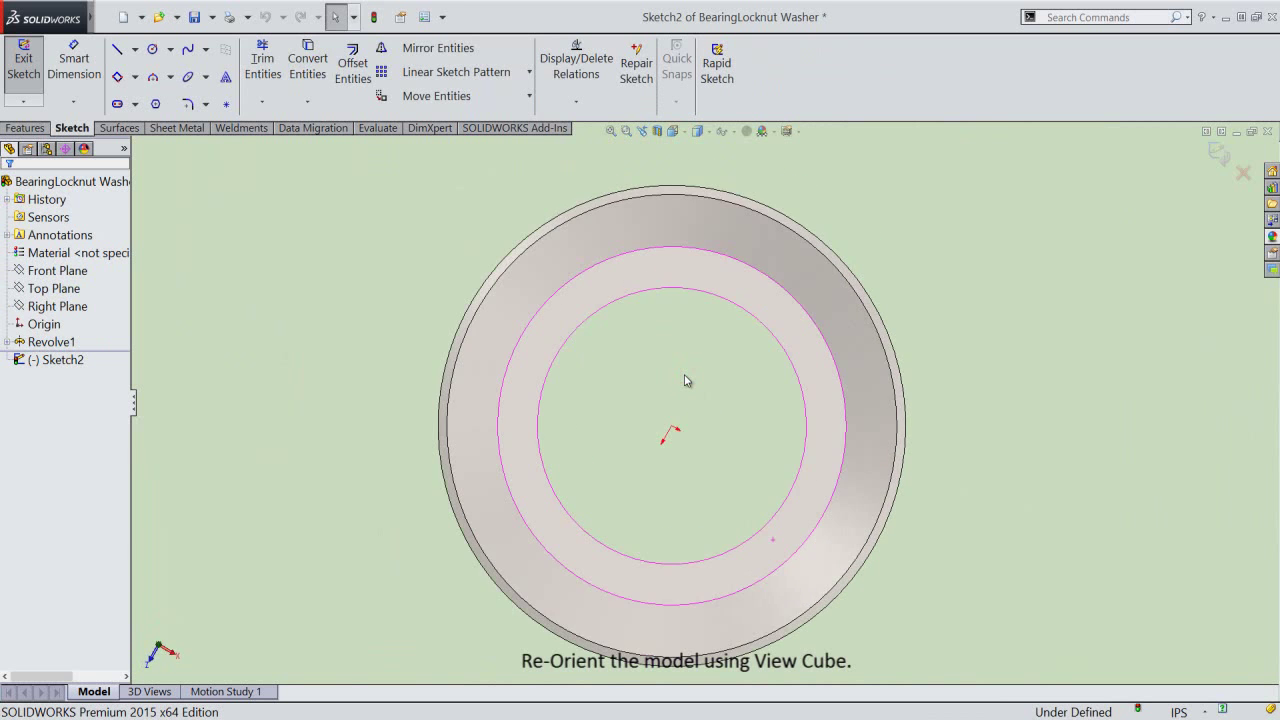
left_click(617, 133)
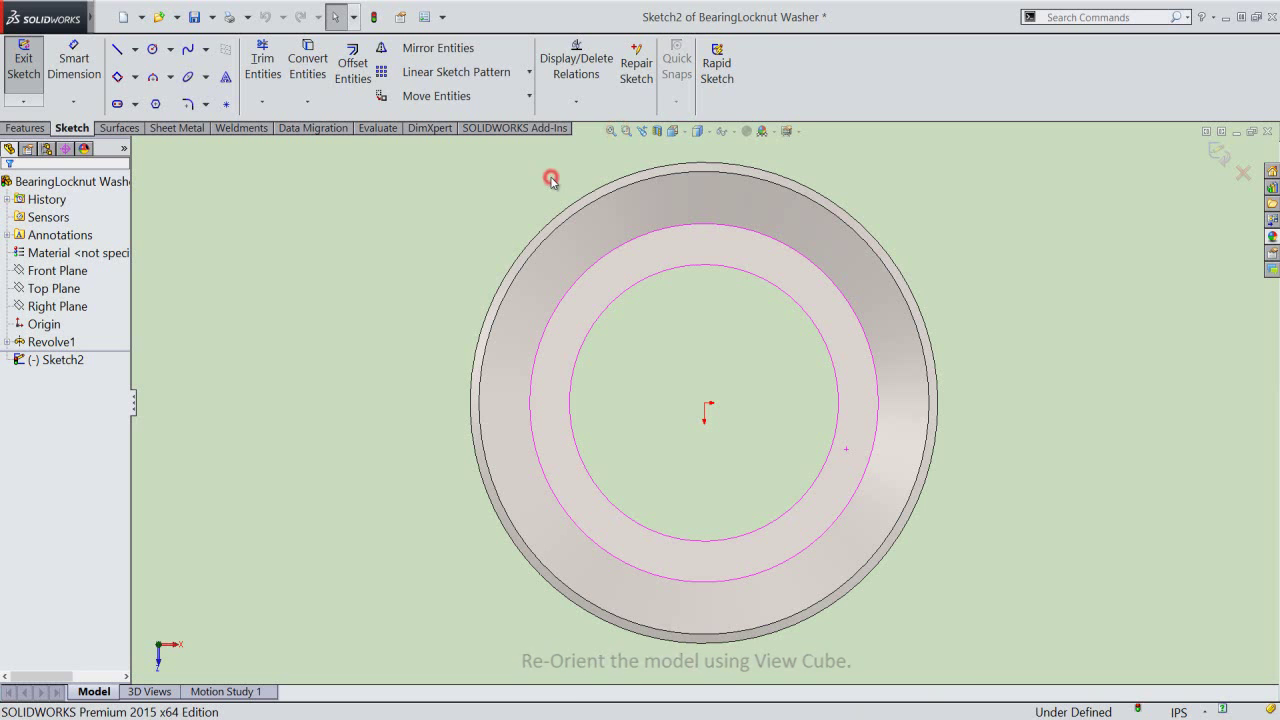
right_click(552, 179)
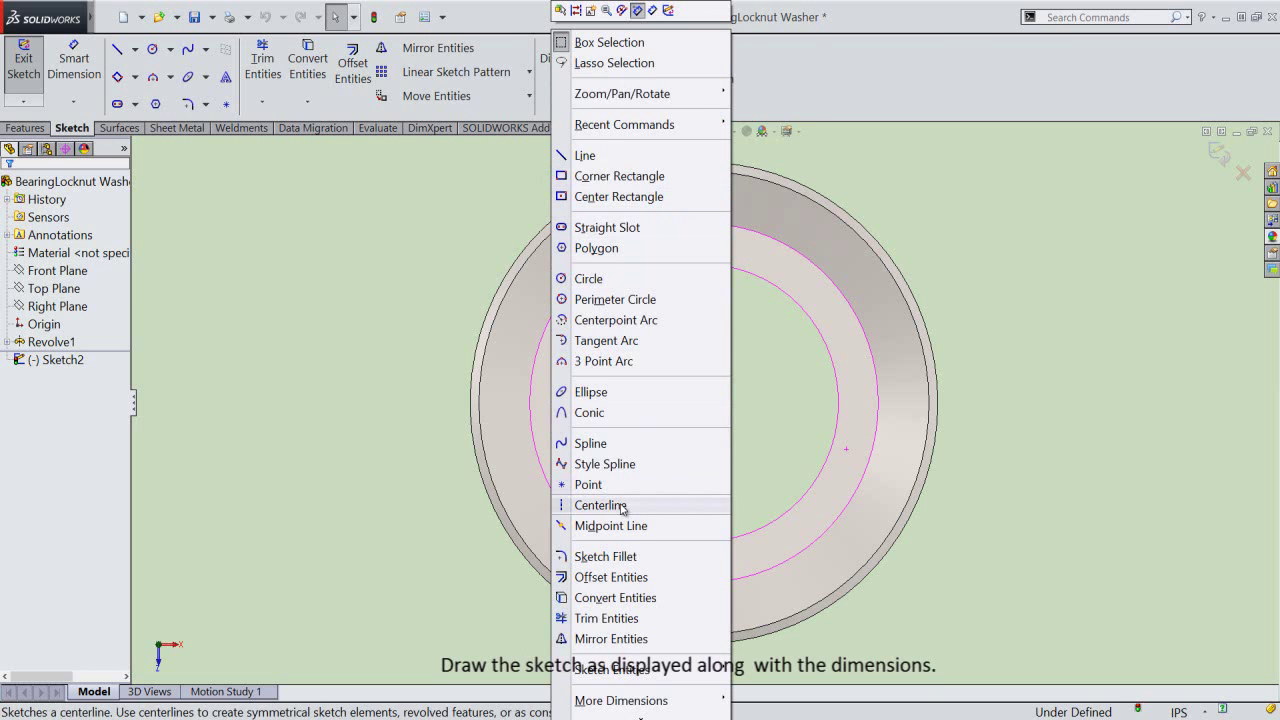
- Add an infinite horizontal centerline through the washer's centre
left_click(603, 505)
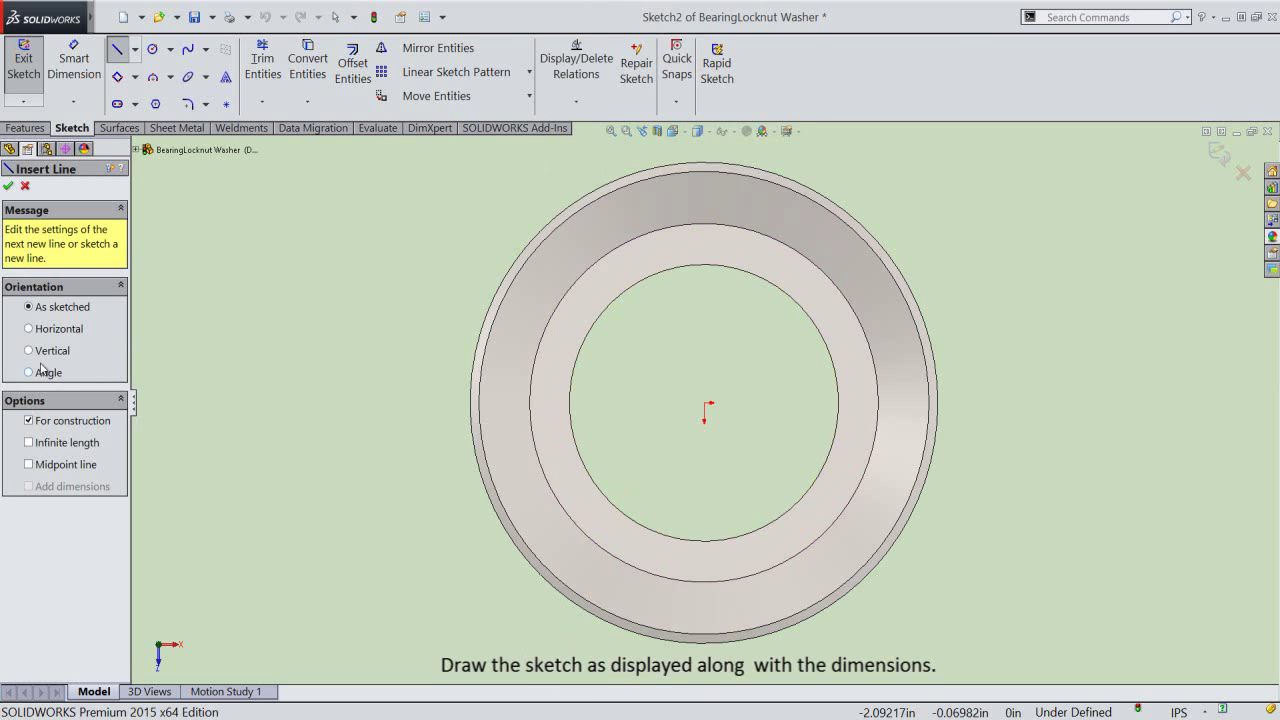
left_click(29, 329)
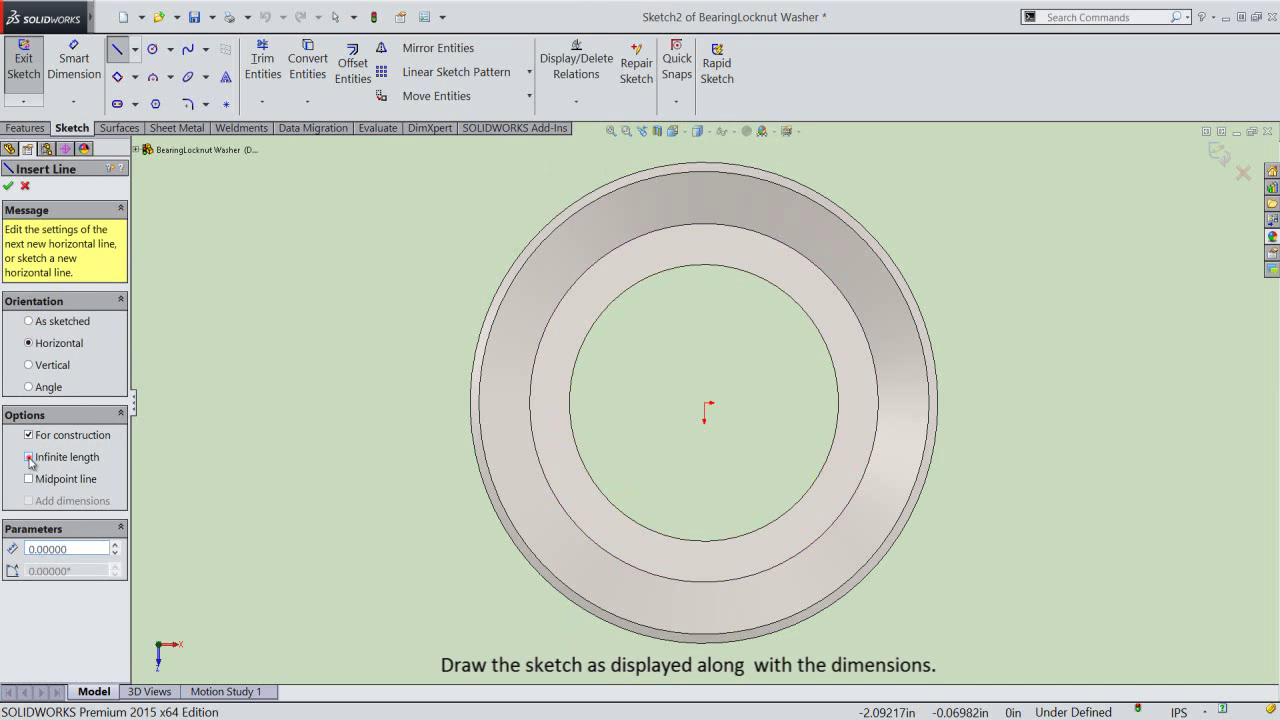
left_click(29, 458)
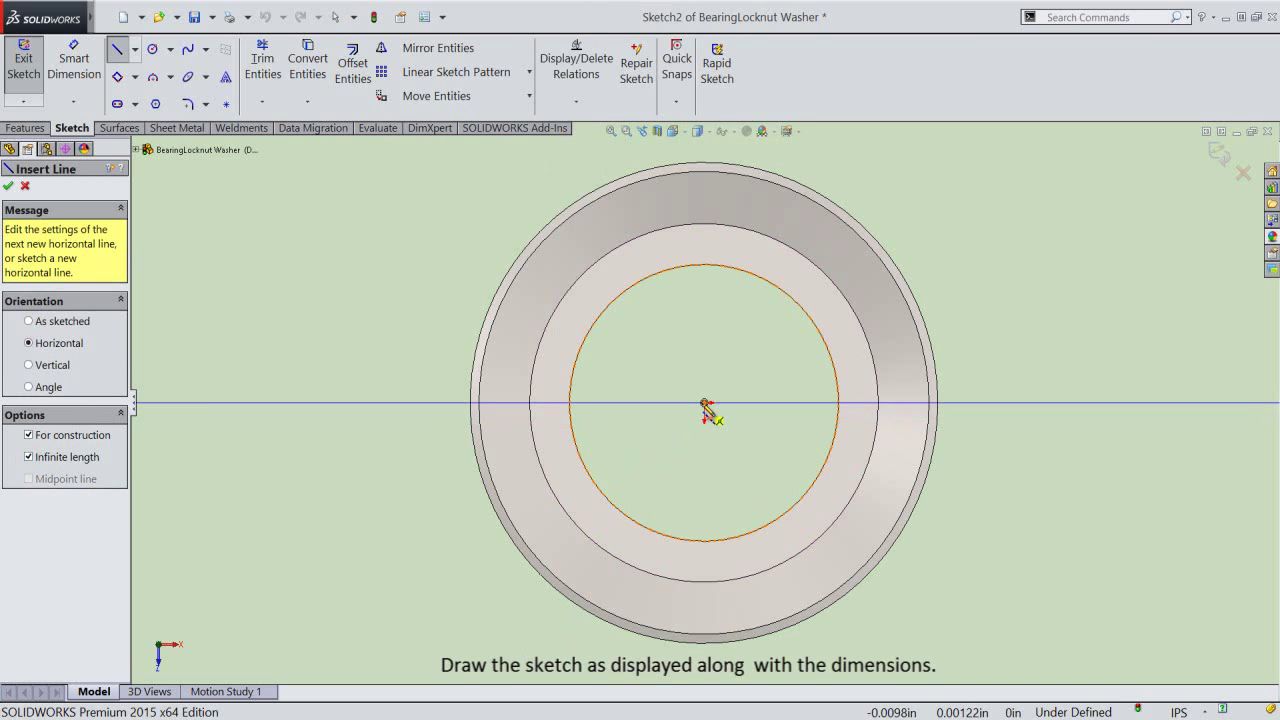
left_click(703, 402)
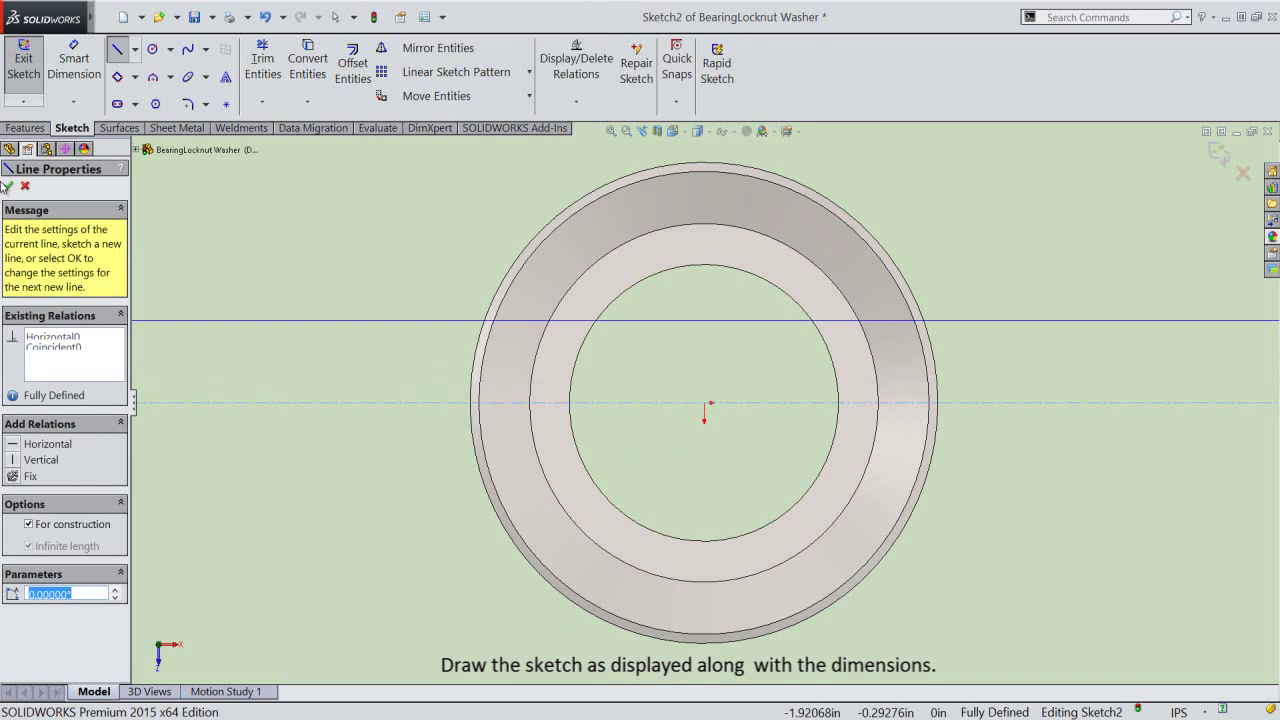
left_click(8, 186)
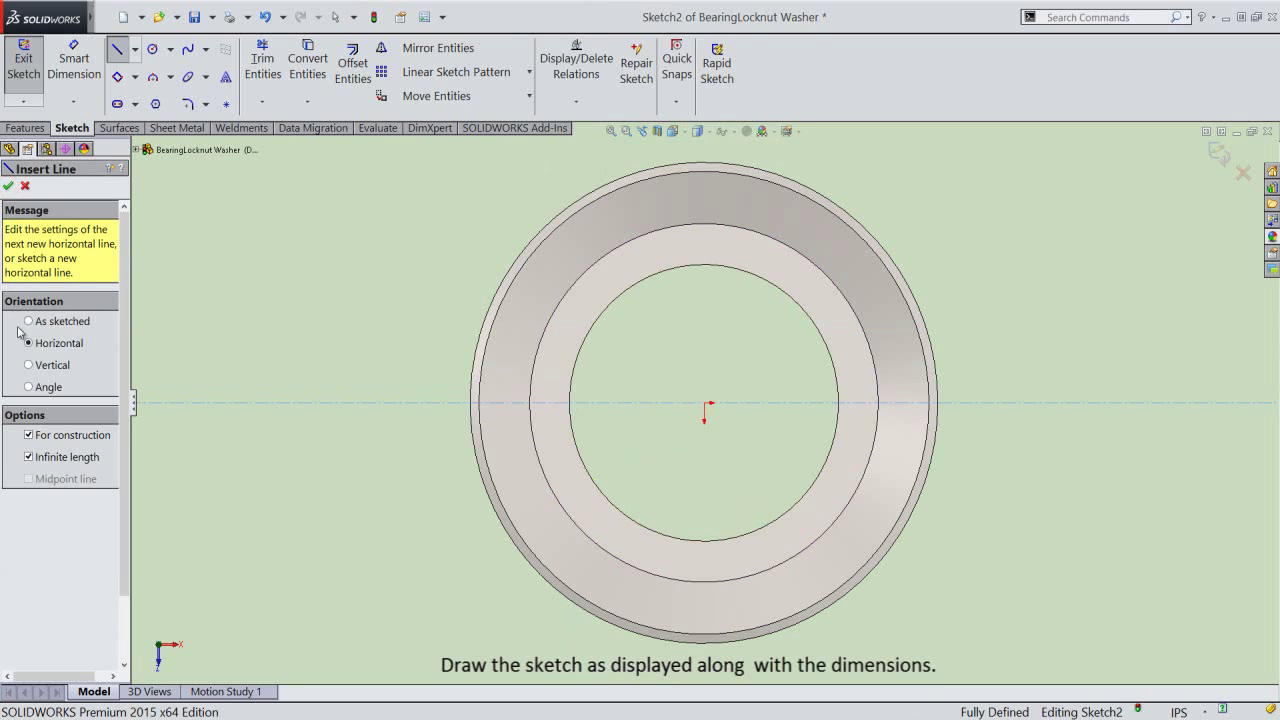
- Add an infinite vertical centerline through the washer's centre
left_click(30, 365)
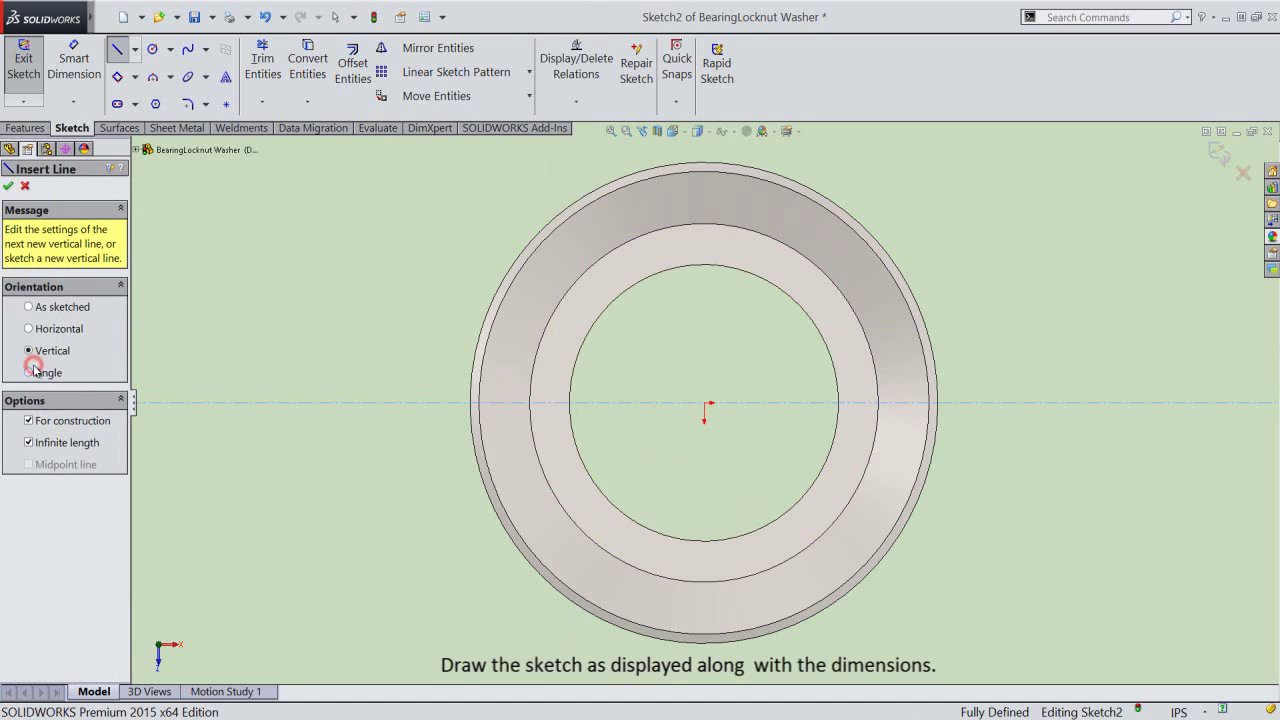
left_click(705, 405)
right_click(748, 357)
left_click(767, 362)
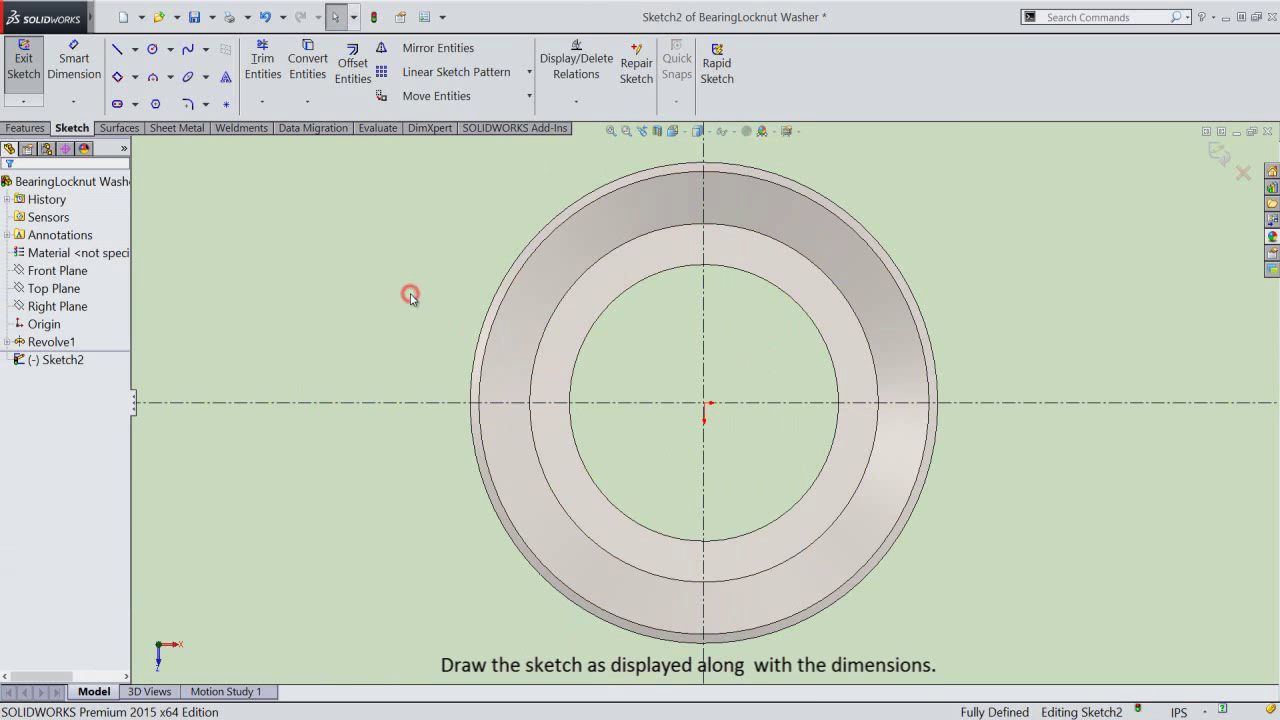
- Convert the washer's outer circular edge and the middle ring edge into two Sketch2 circles
left_click(474, 345)
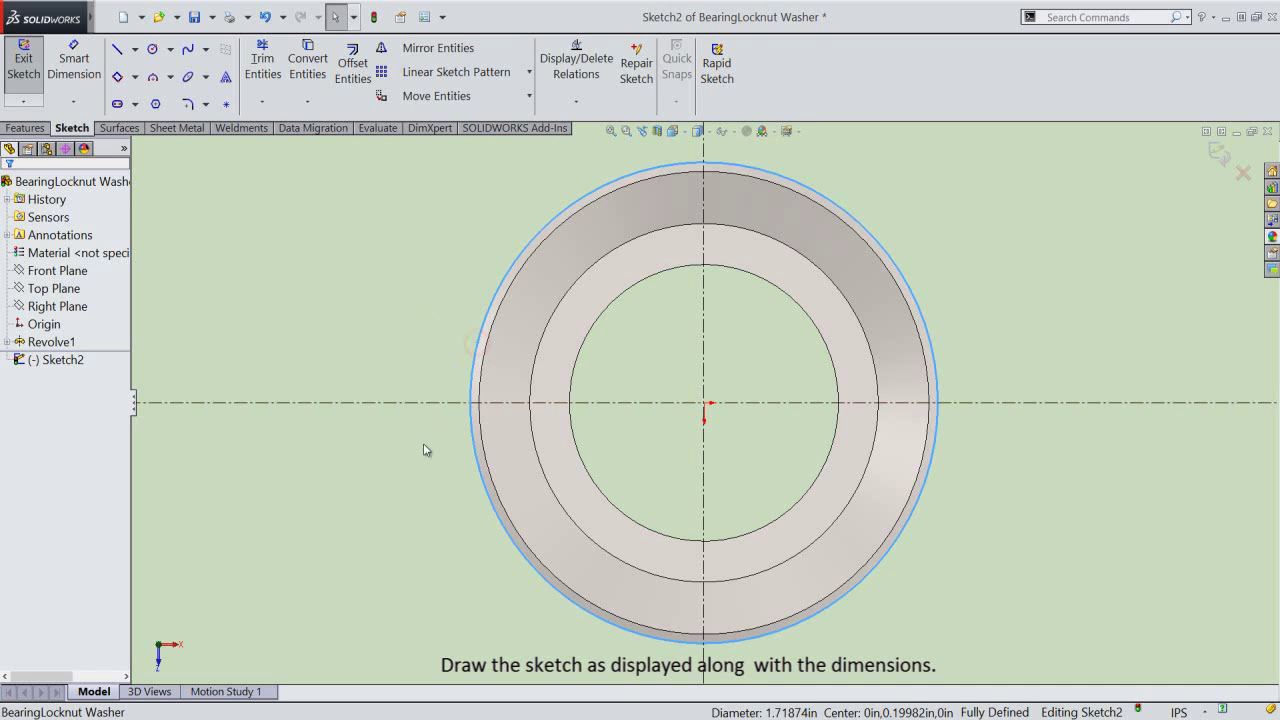
left_click(628, 562, "ctrl")
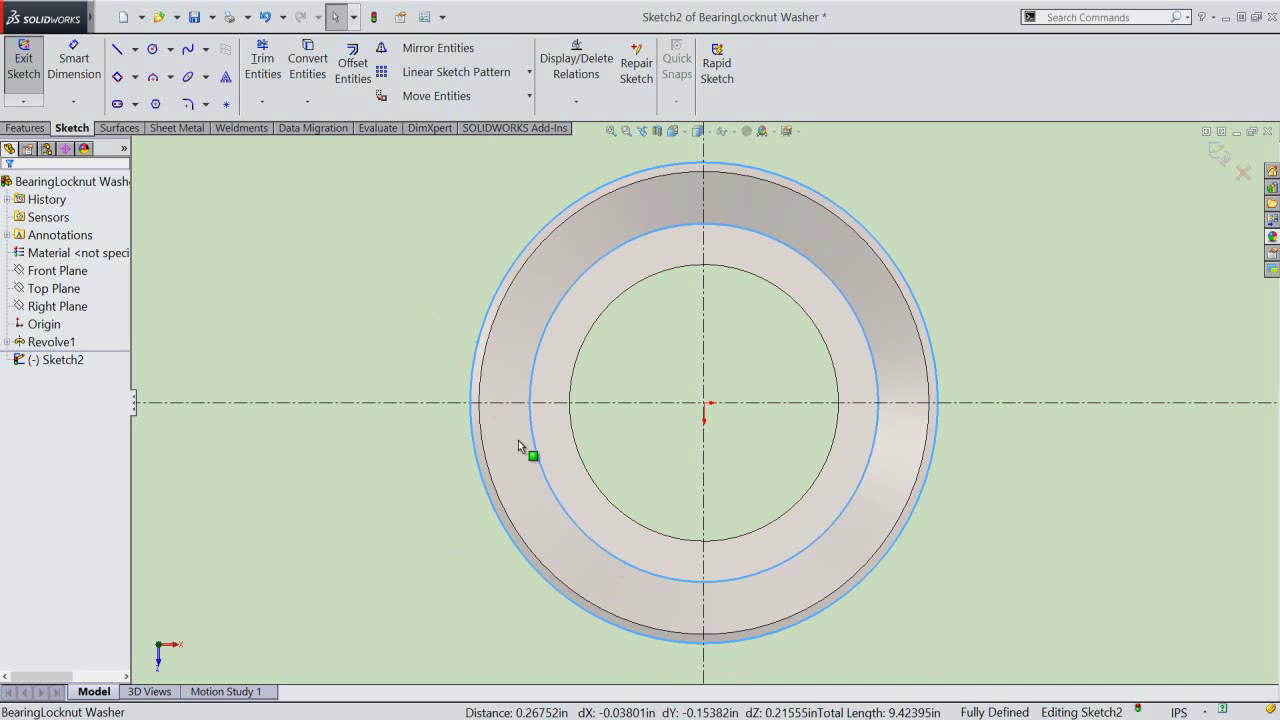
left_click(308, 52)
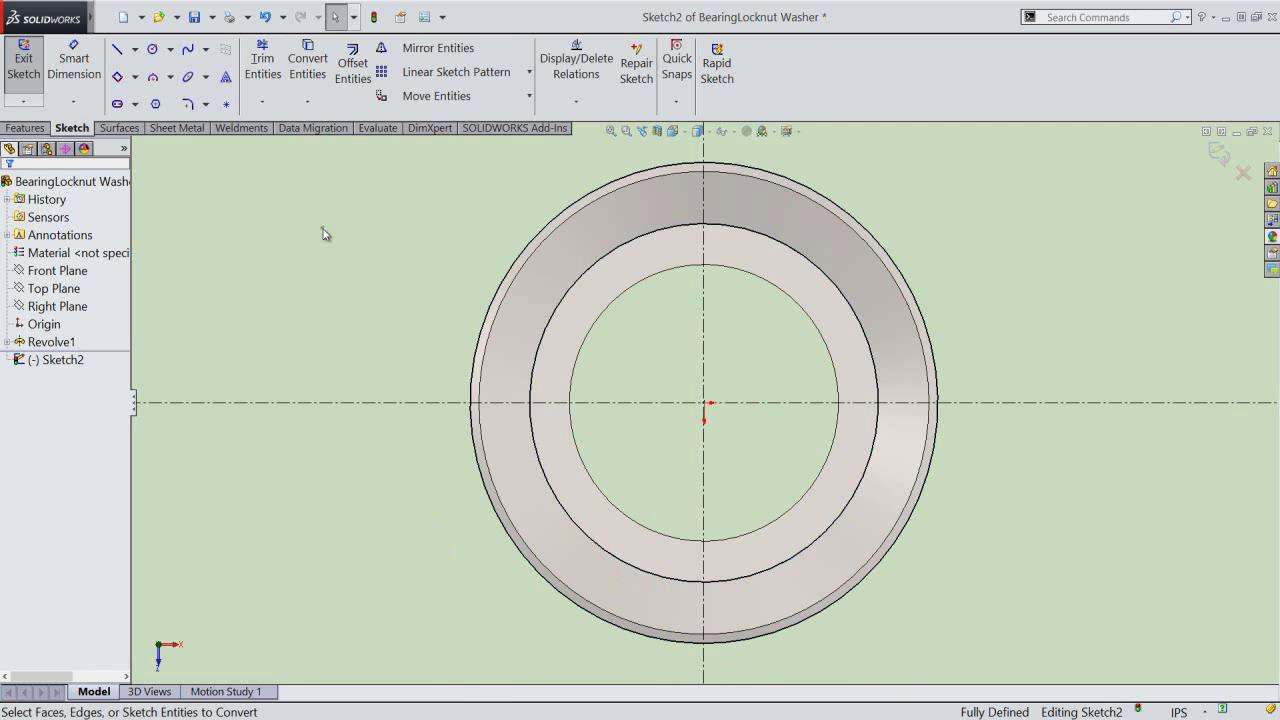
right_click(323, 229)
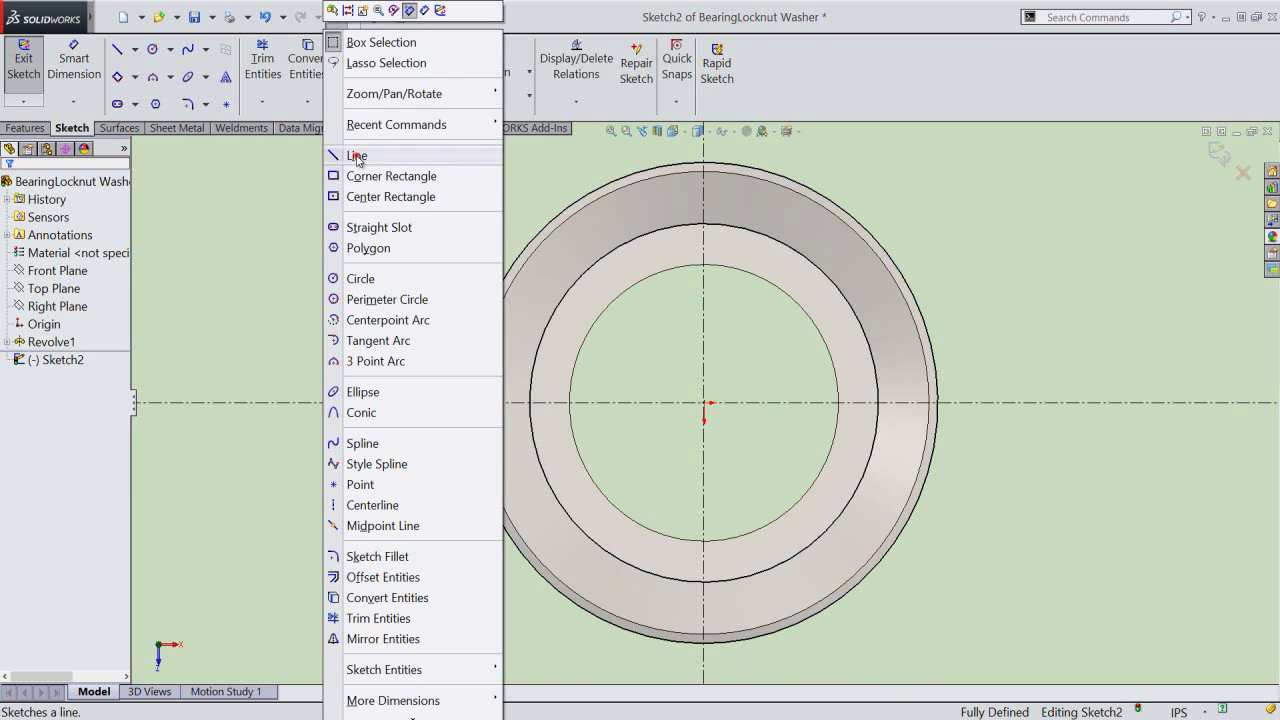
- Draw a diagonal line from the outer circle's upper right to its lower left
left_click(357, 156)
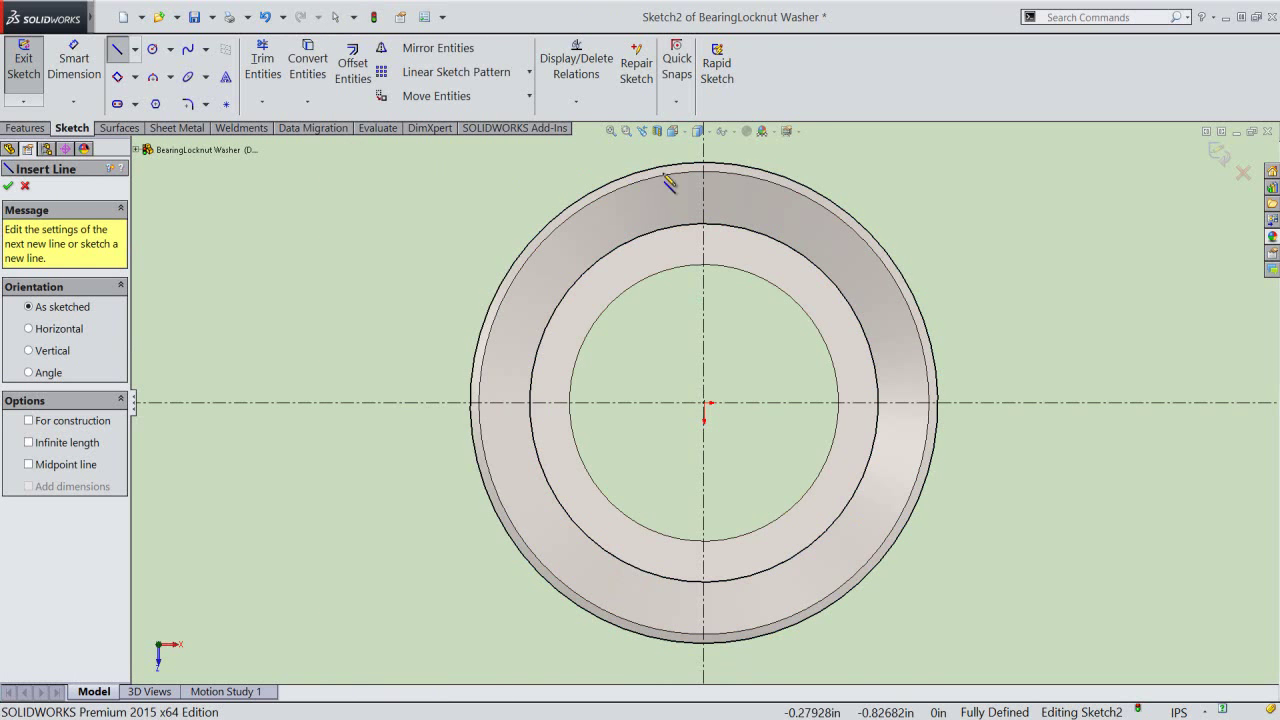
left_click(826, 198)
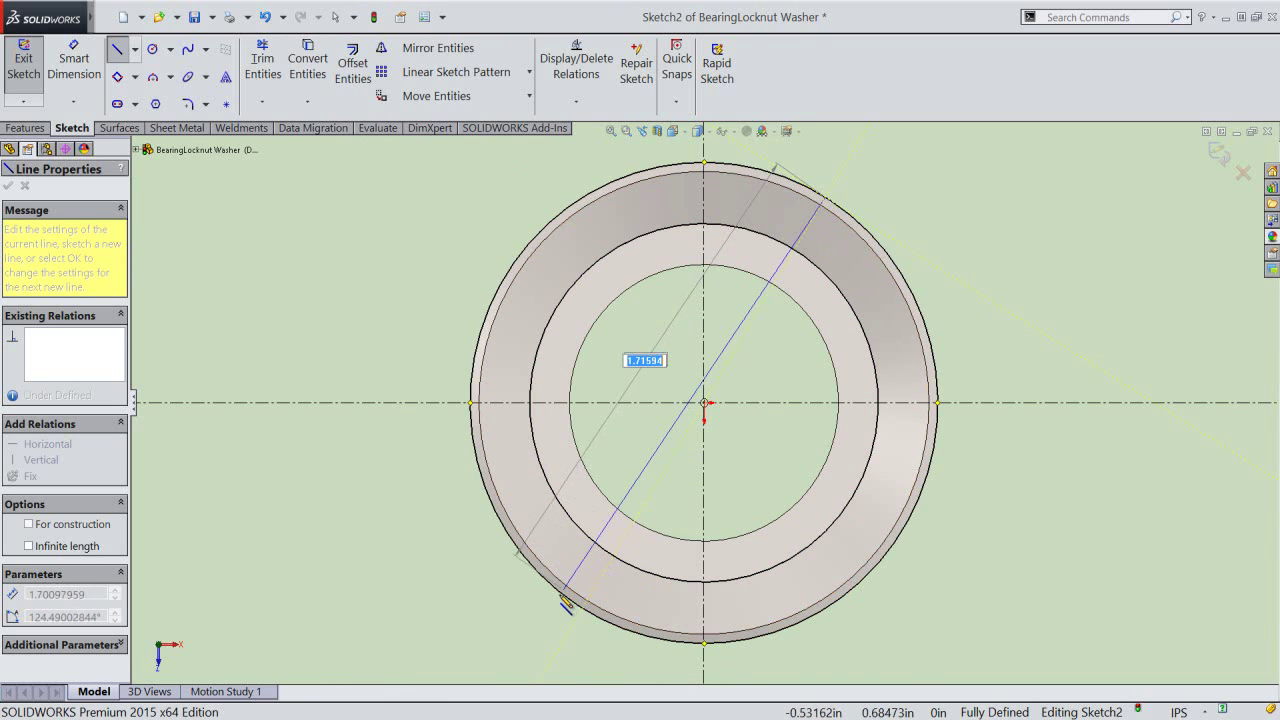
left_click(560, 593)
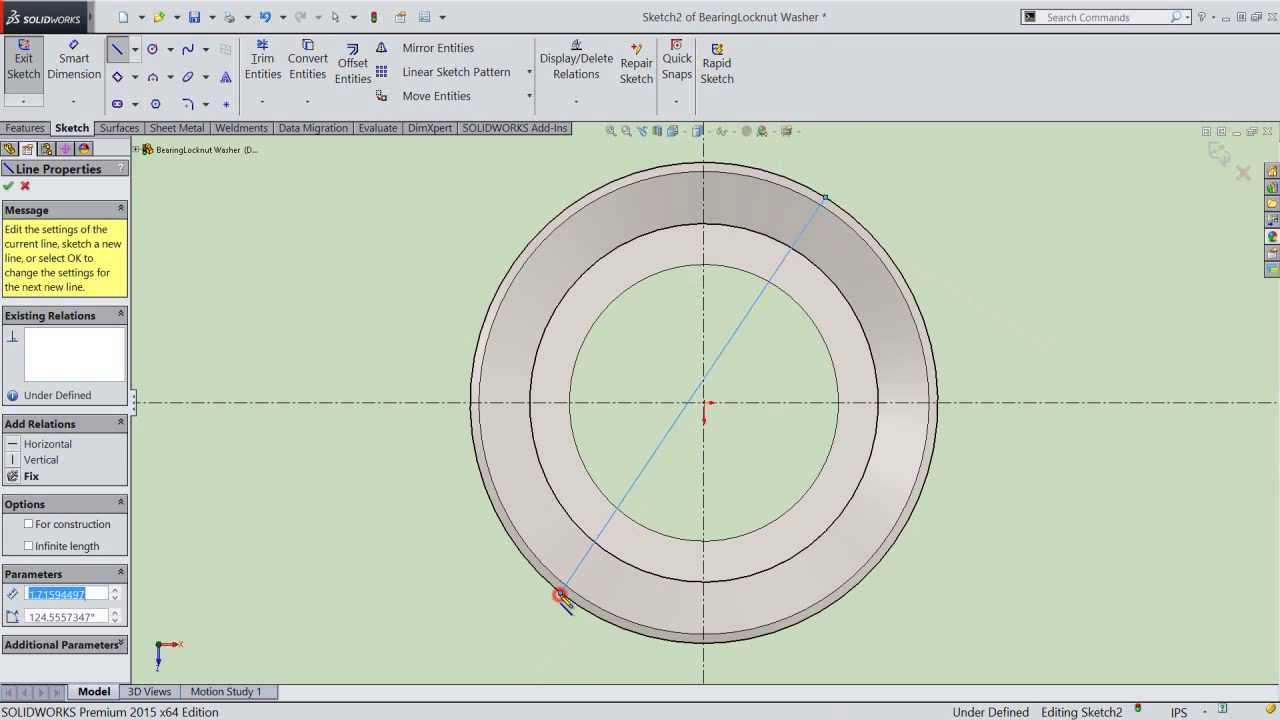
double_click(466, 521)
right_click(394, 260)
left_click(426, 295)
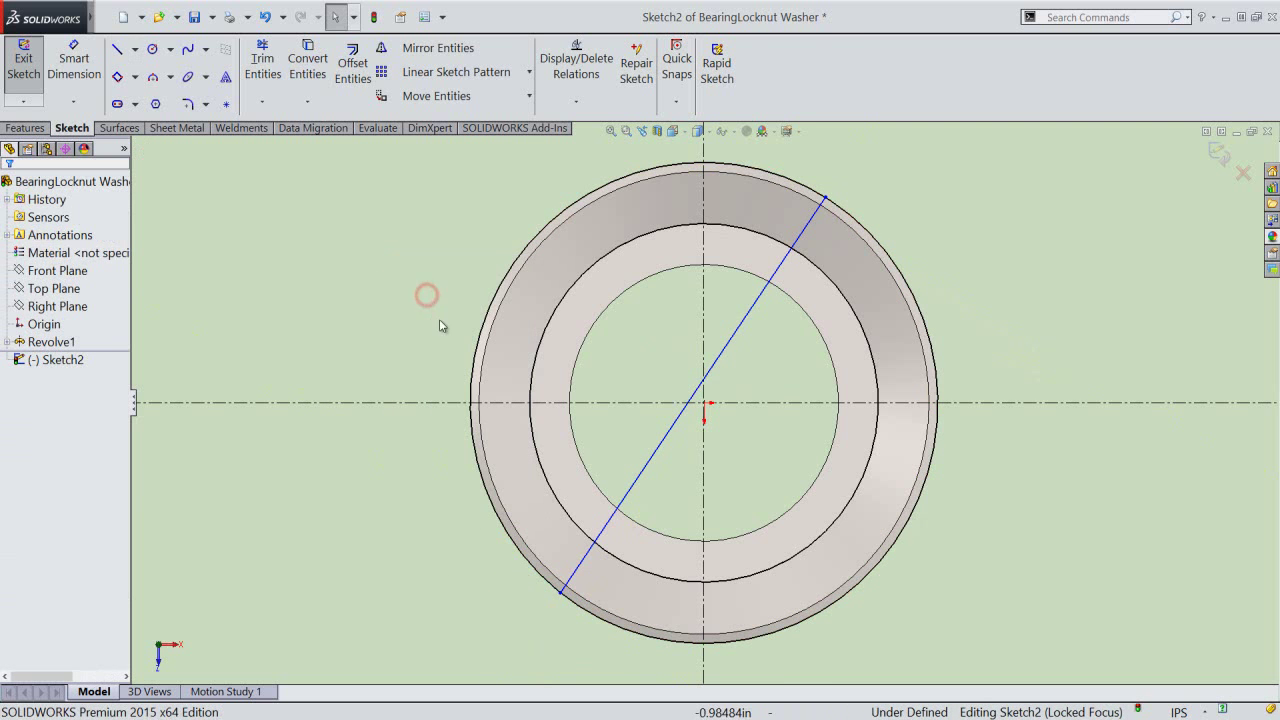
- Make the diagonal line coincident with the origin so it passes through the centre
left_click(702, 405)
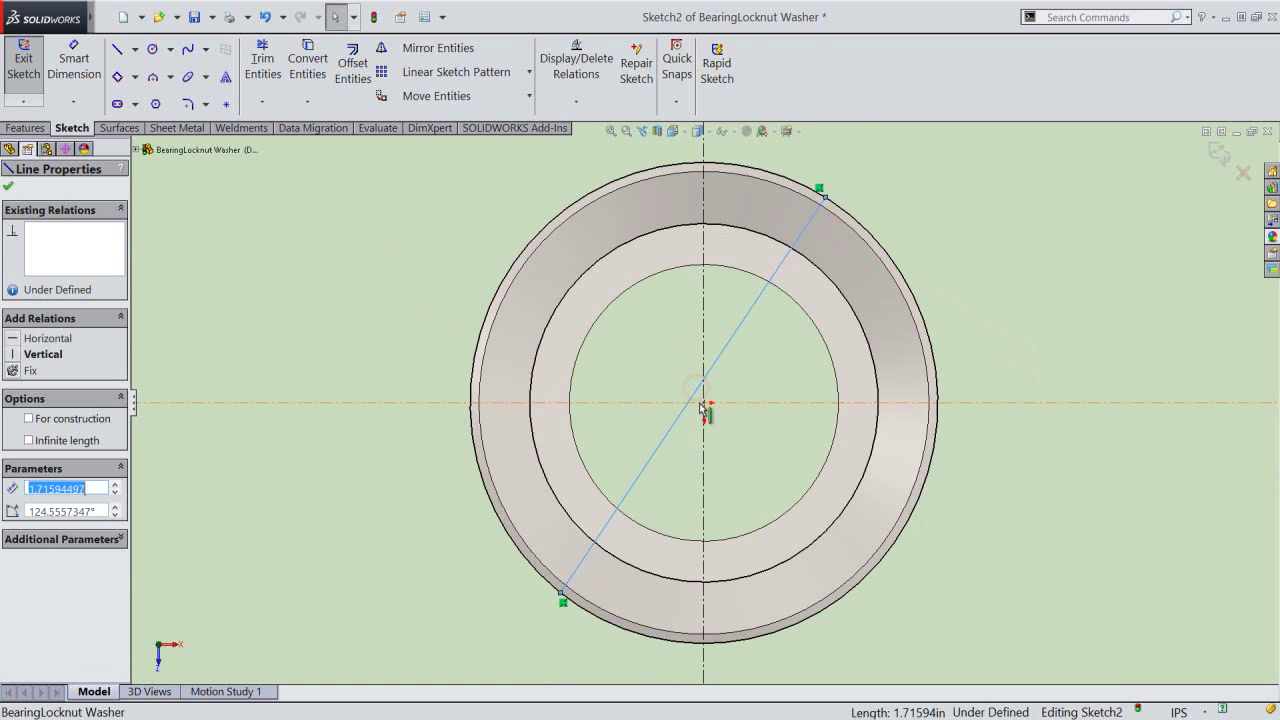
left_click(704, 403, "ctrl")
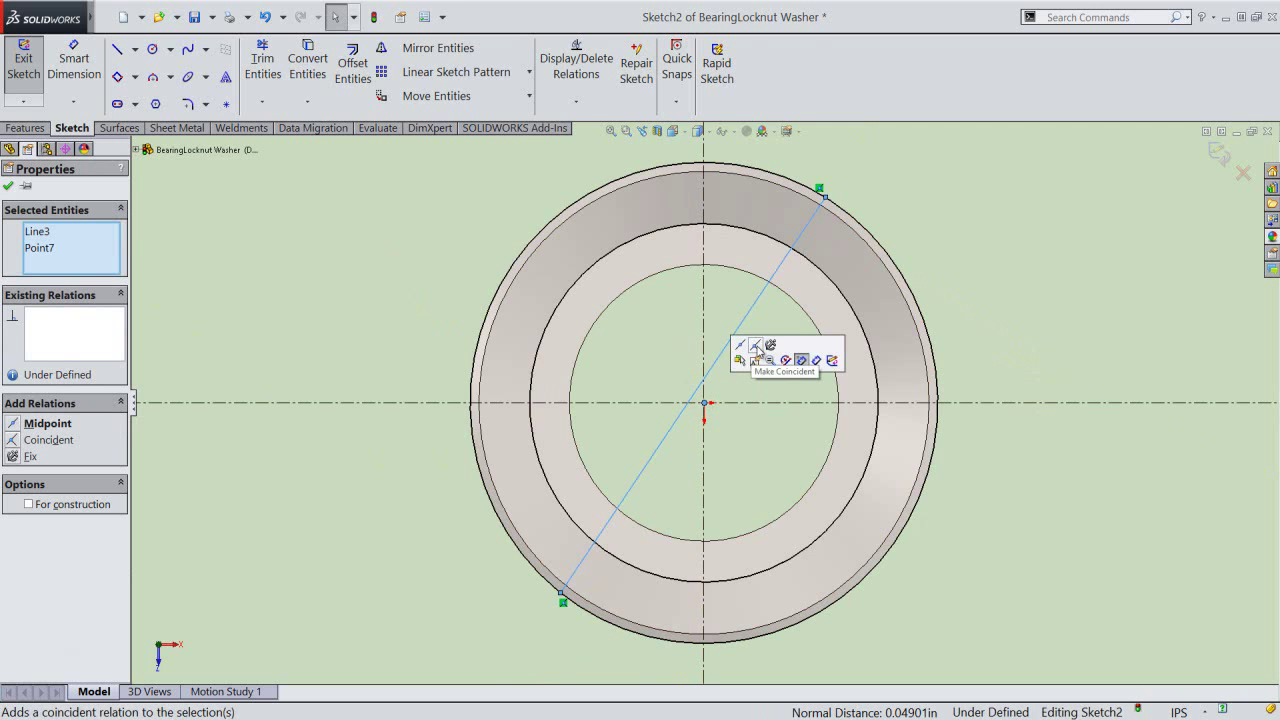
left_click(757, 346)
left_click(766, 378)
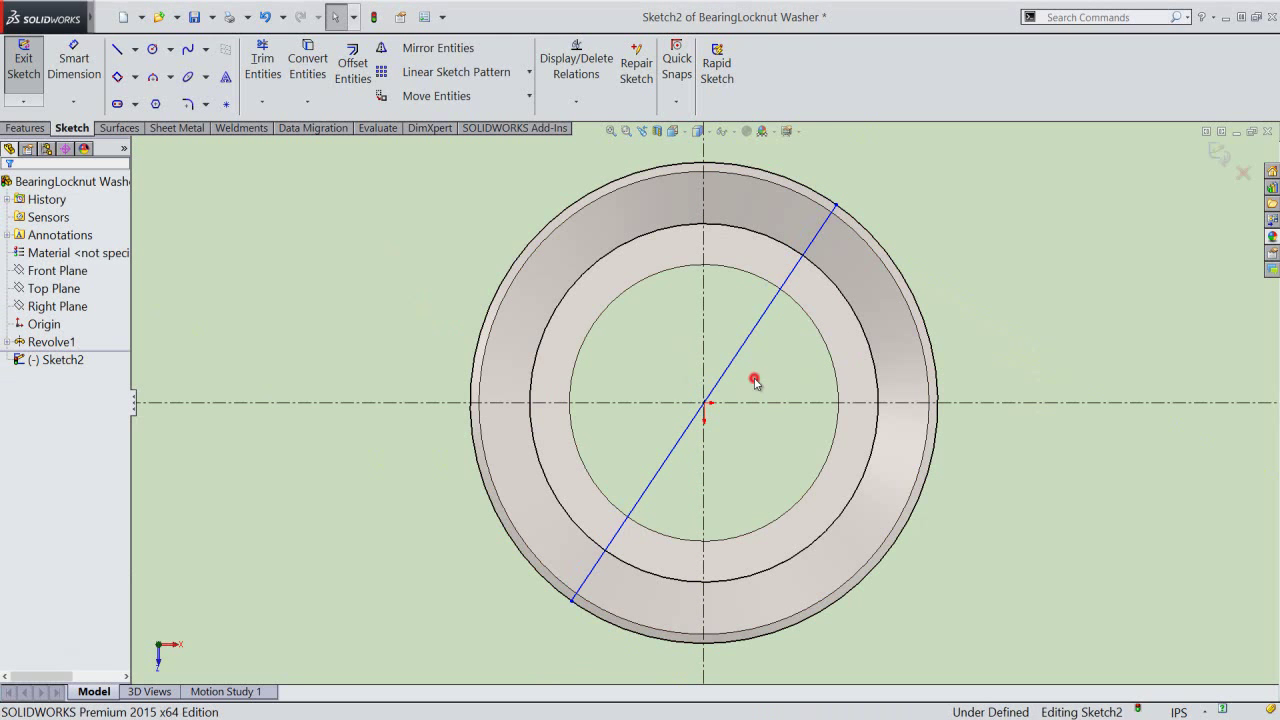
right_click(766, 380)
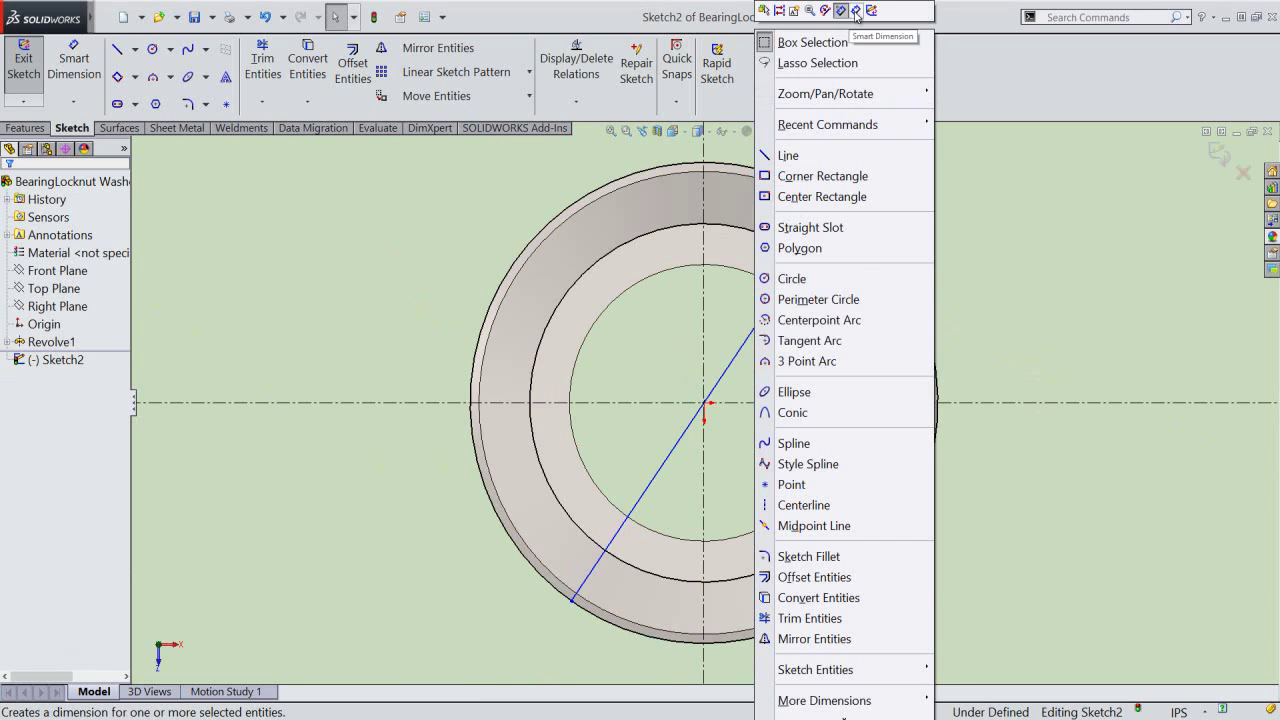
- Dimension the diagonal line's angle from the vertical centerline as 27.69231°
left_click(855, 11)
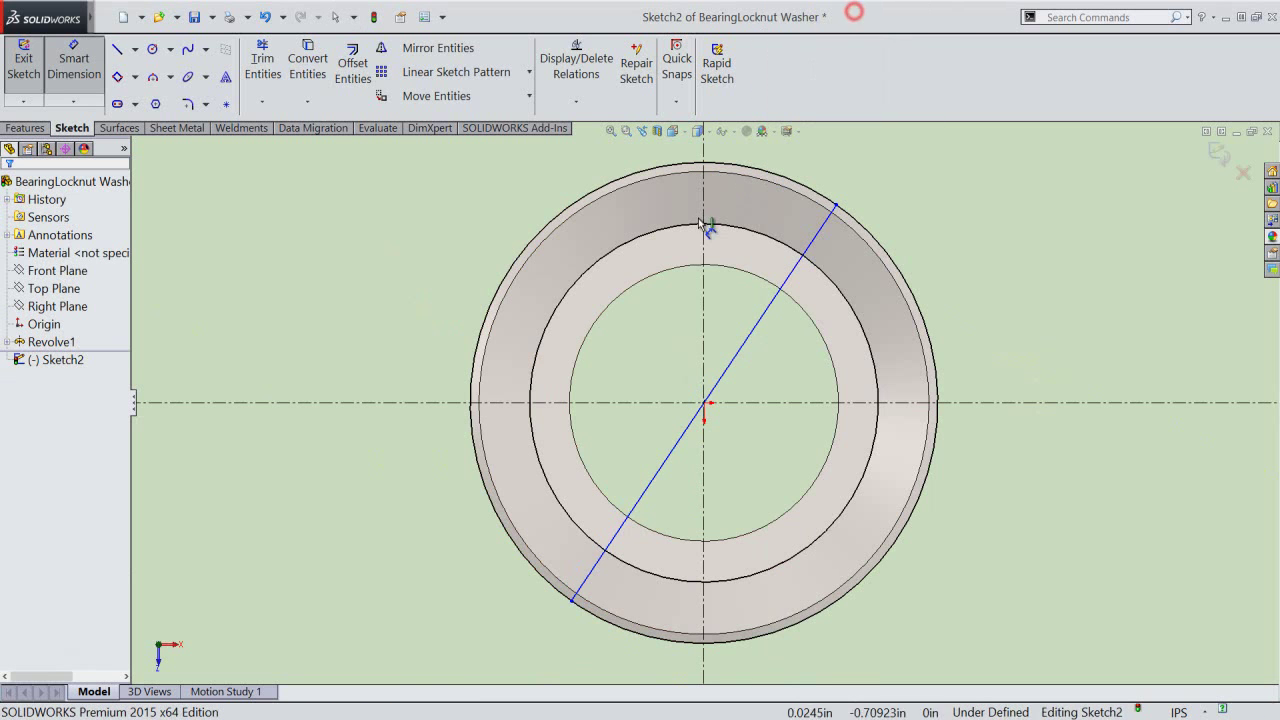
left_click(655, 480)
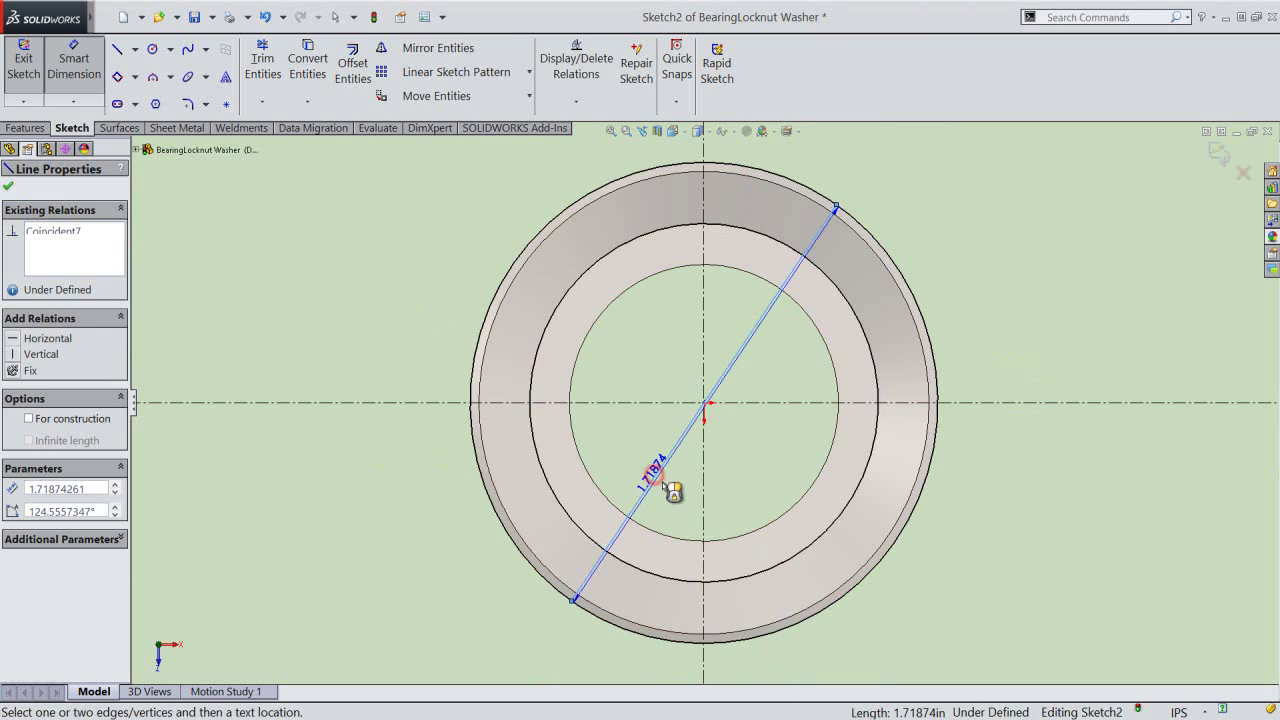
left_click(704, 513)
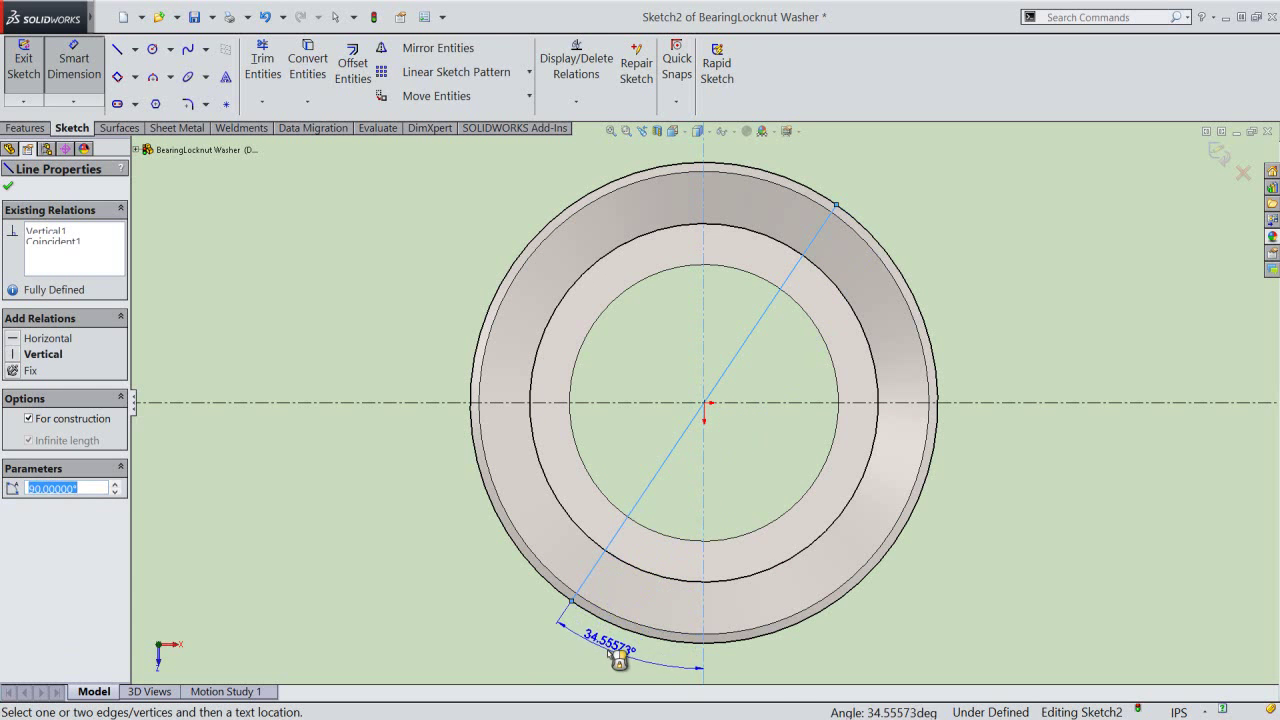
left_click(620, 650)
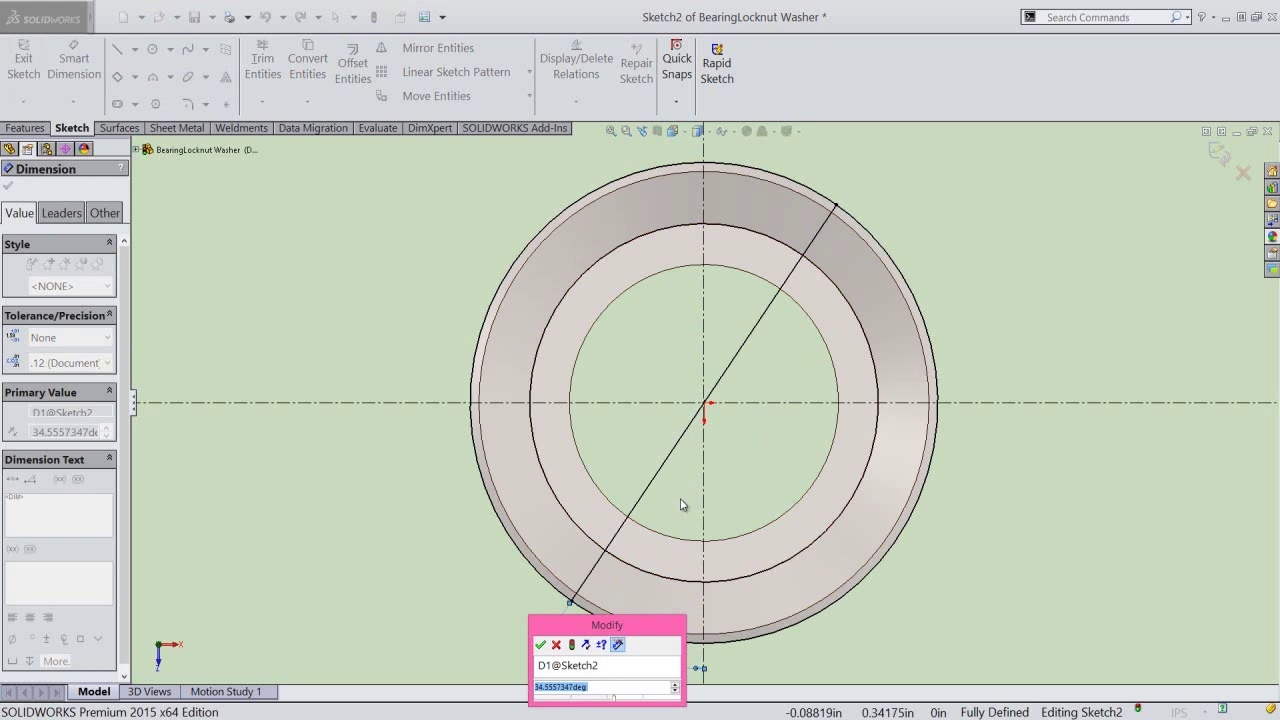
type("27")
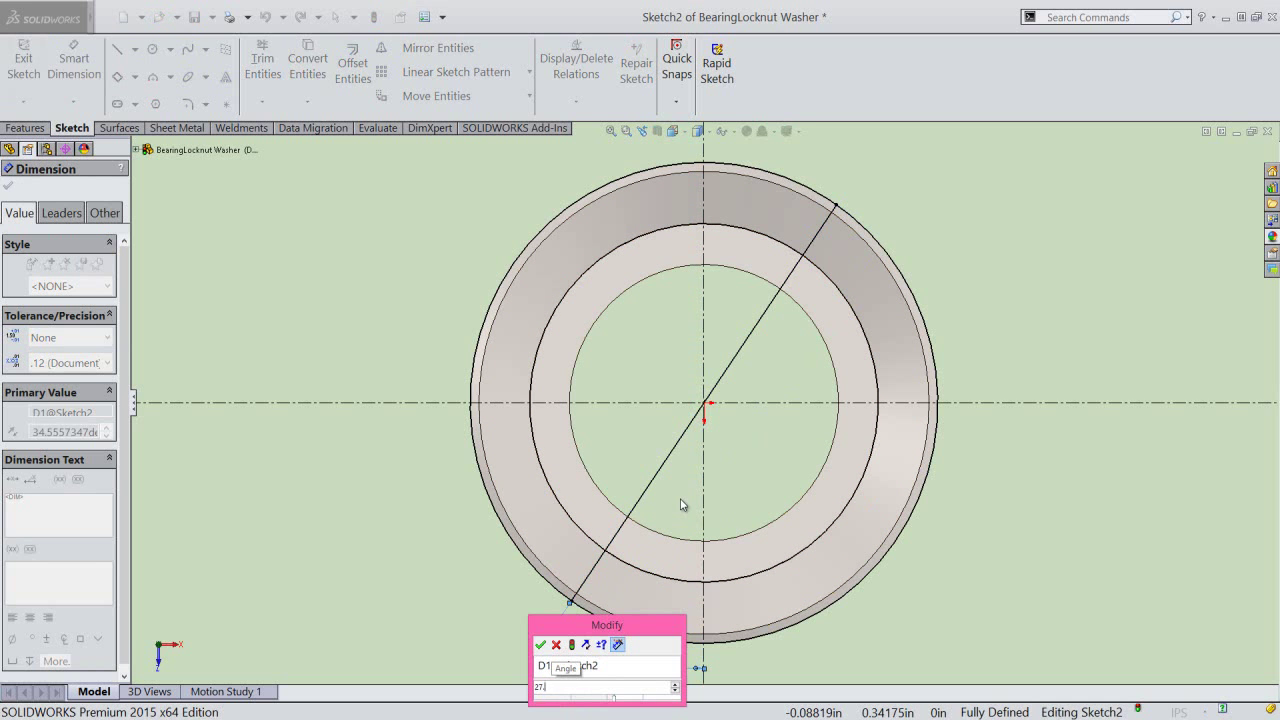
type(".69231")
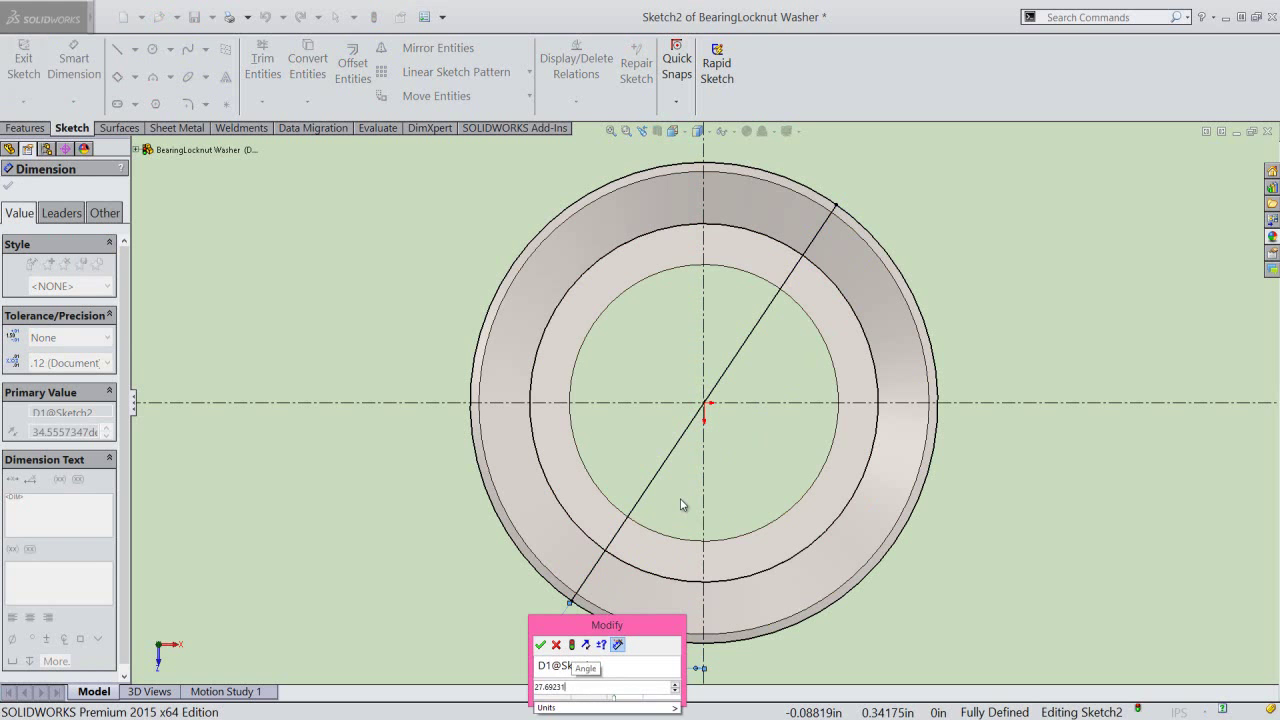
key("Return")
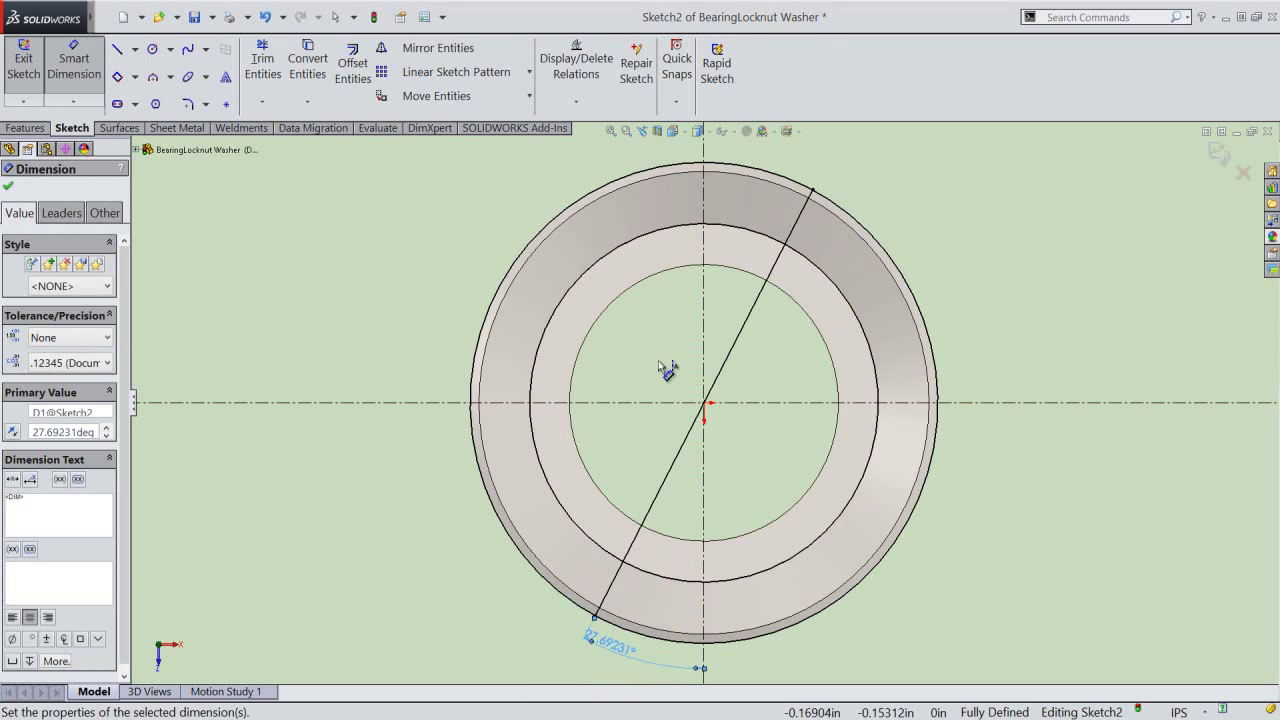
left_click(659, 363)
right_click(659, 366)
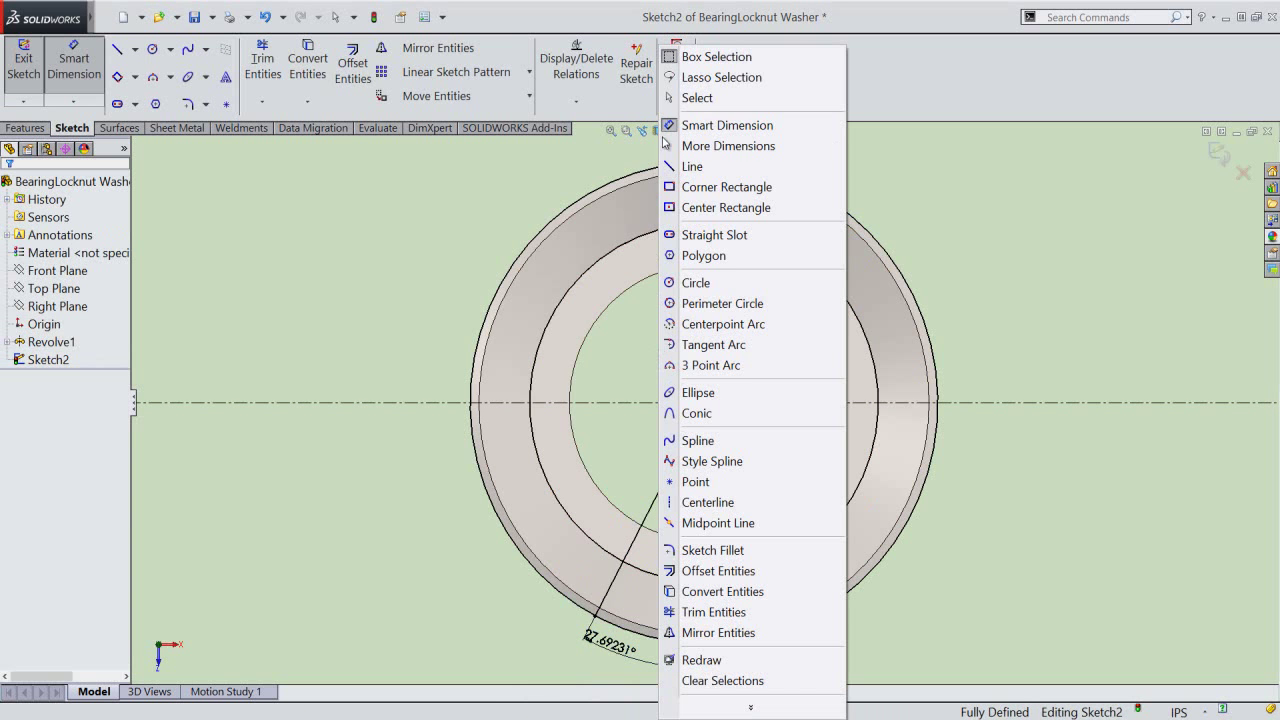
- Draw a vertical line from the top to the bottom of the outer circle
left_click(677, 100)
right_click(534, 175)
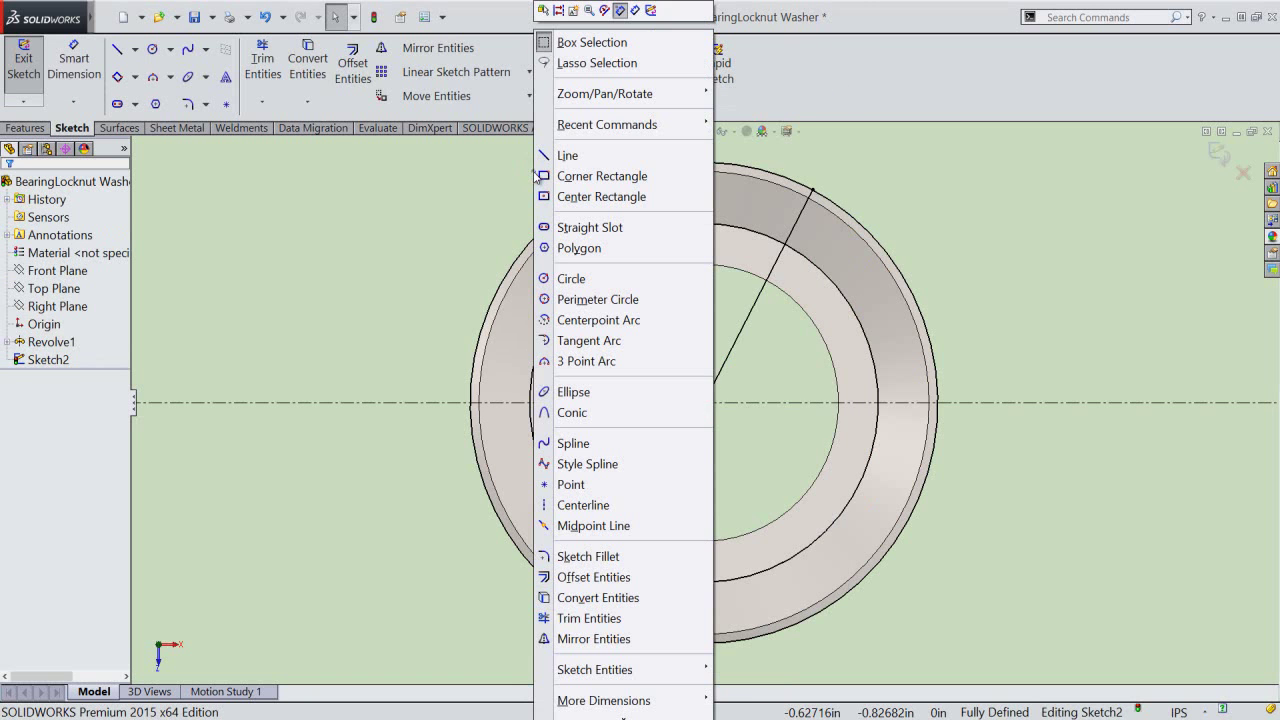
left_click(550, 155)
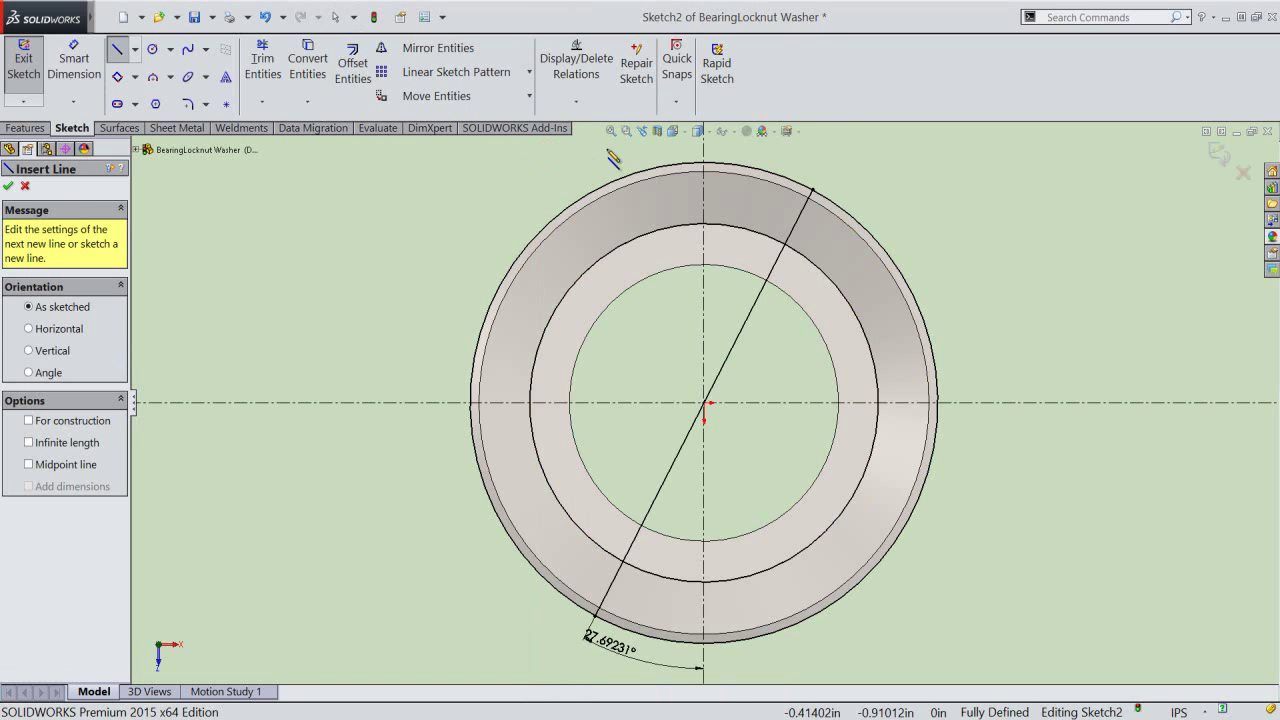
left_click(671, 168)
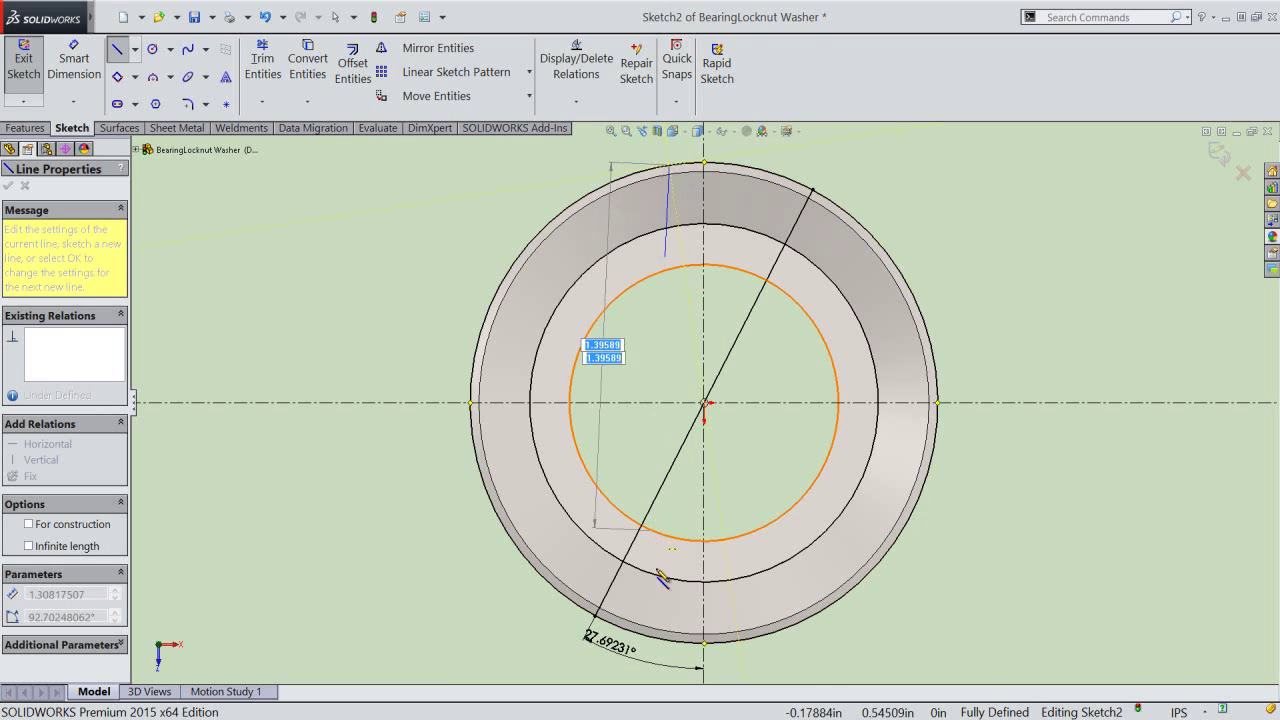
left_click(669, 641)
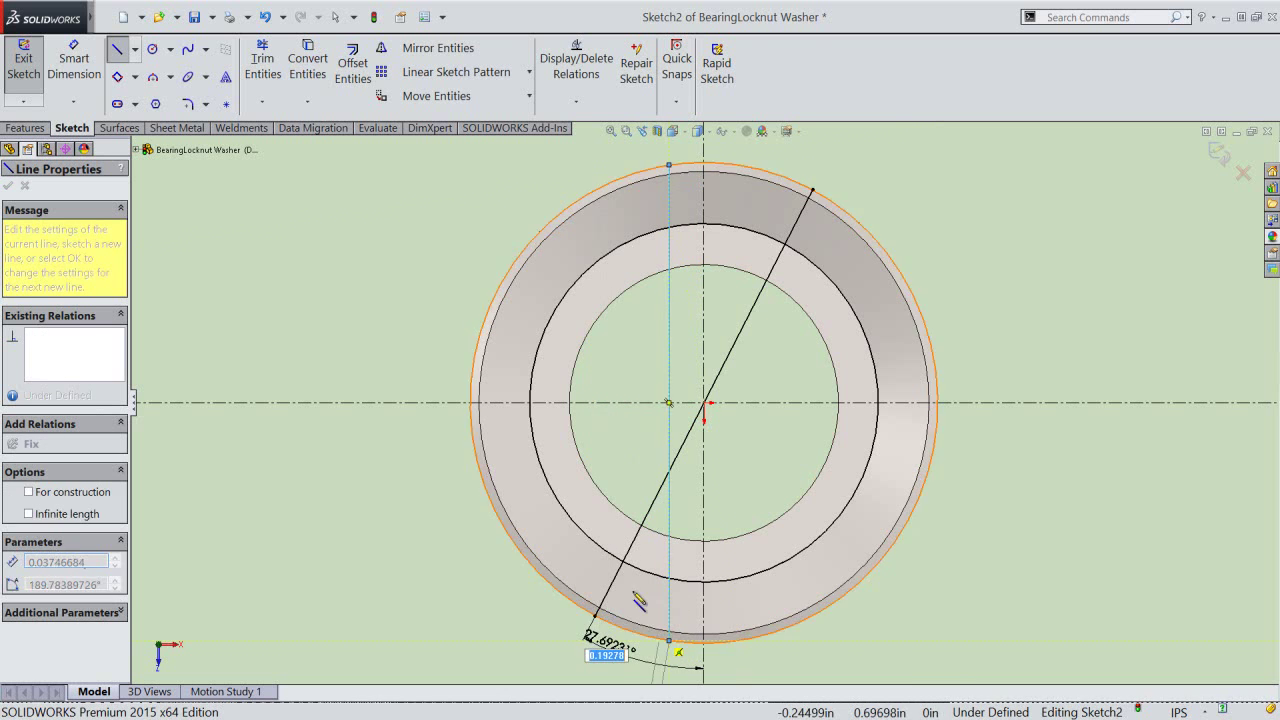
- Dimension the vertical line 0.073 in from the vertical centerline
right_click(450, 188)
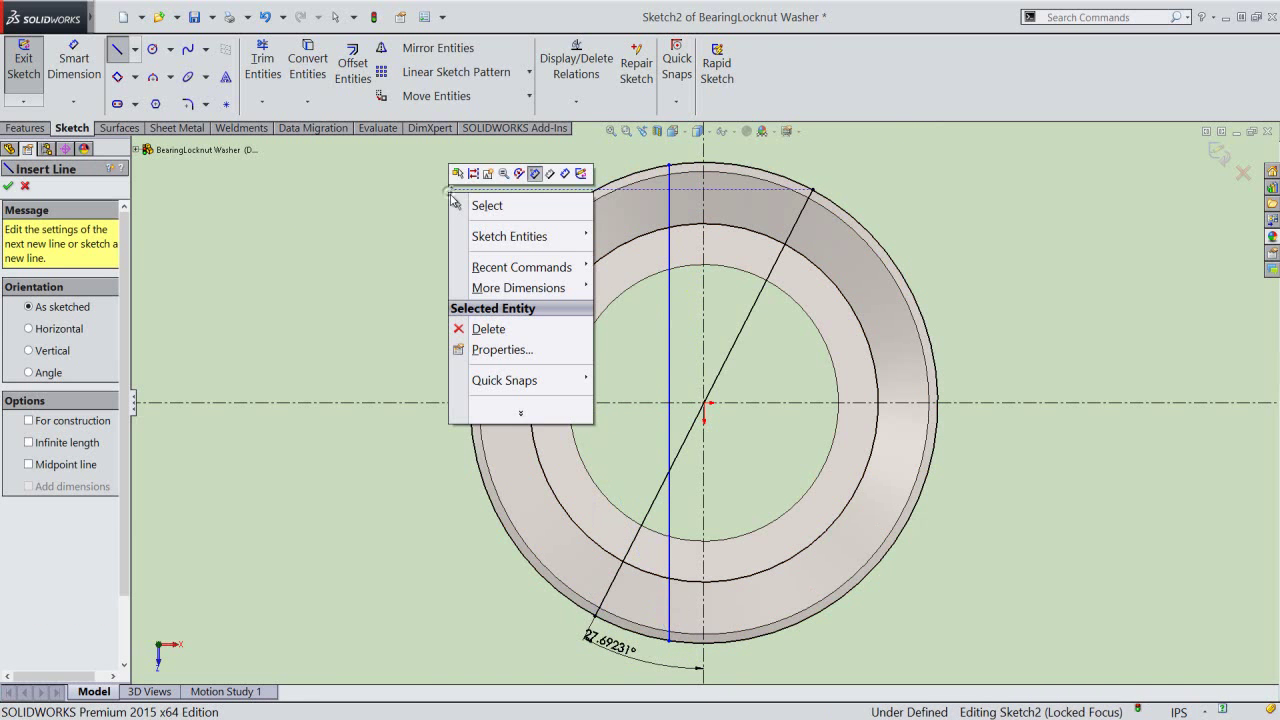
left_click(566, 174)
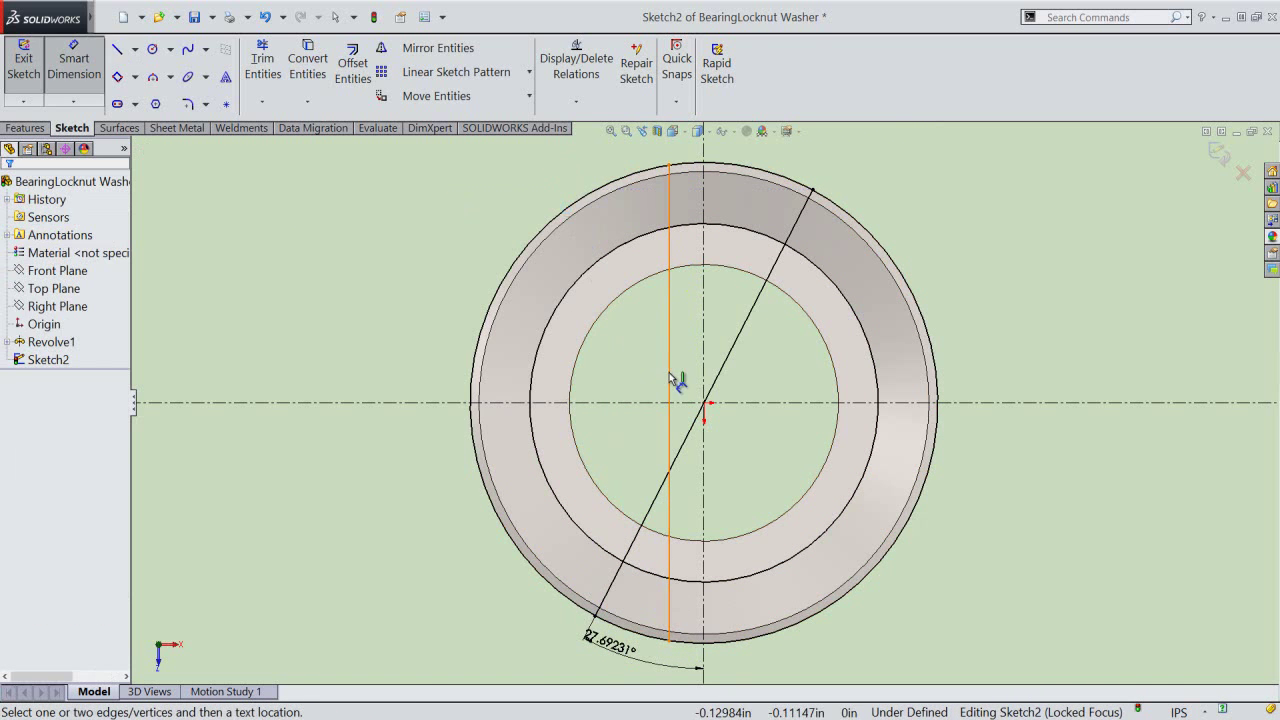
left_click(669, 378)
left_click(702, 375)
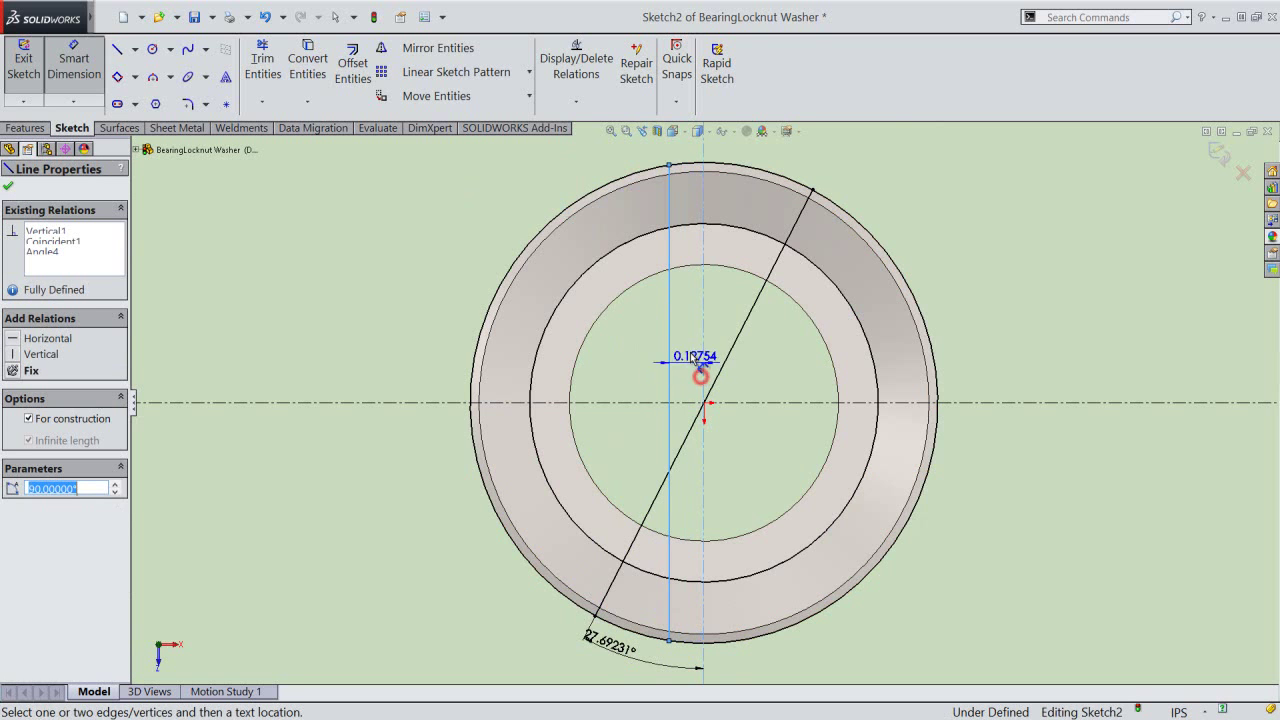
left_click(686, 346)
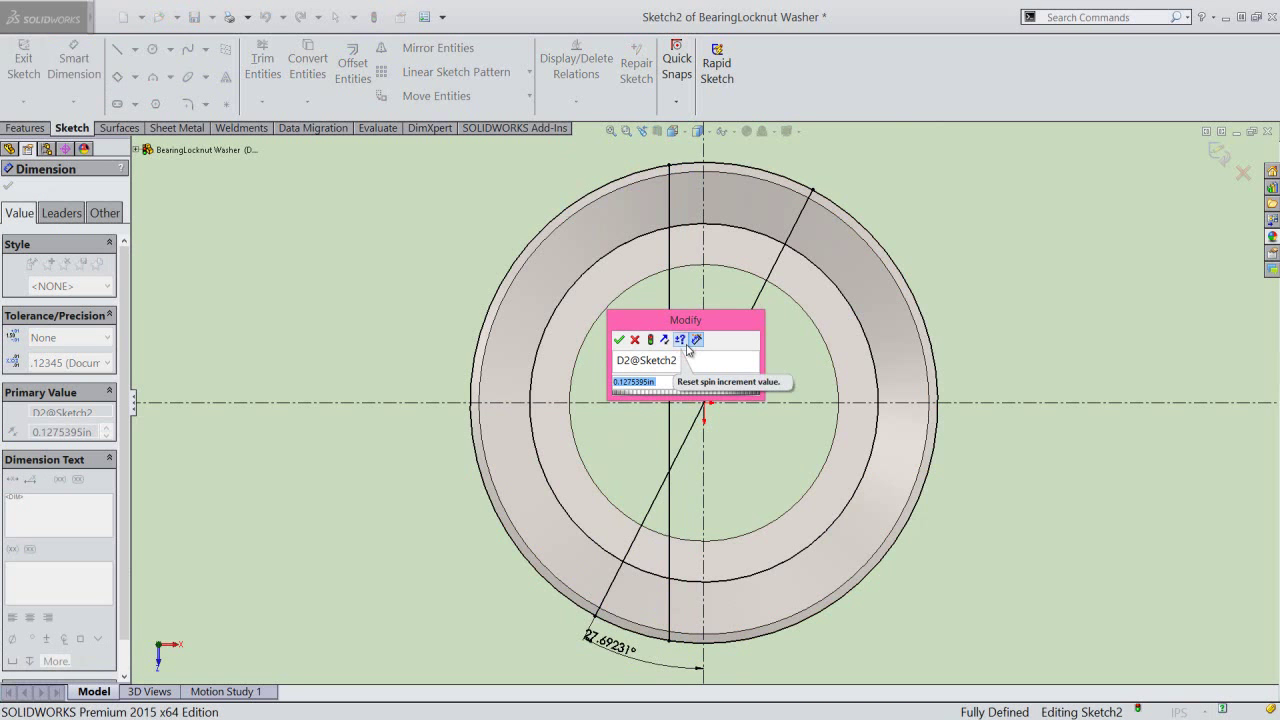
type("d.073")
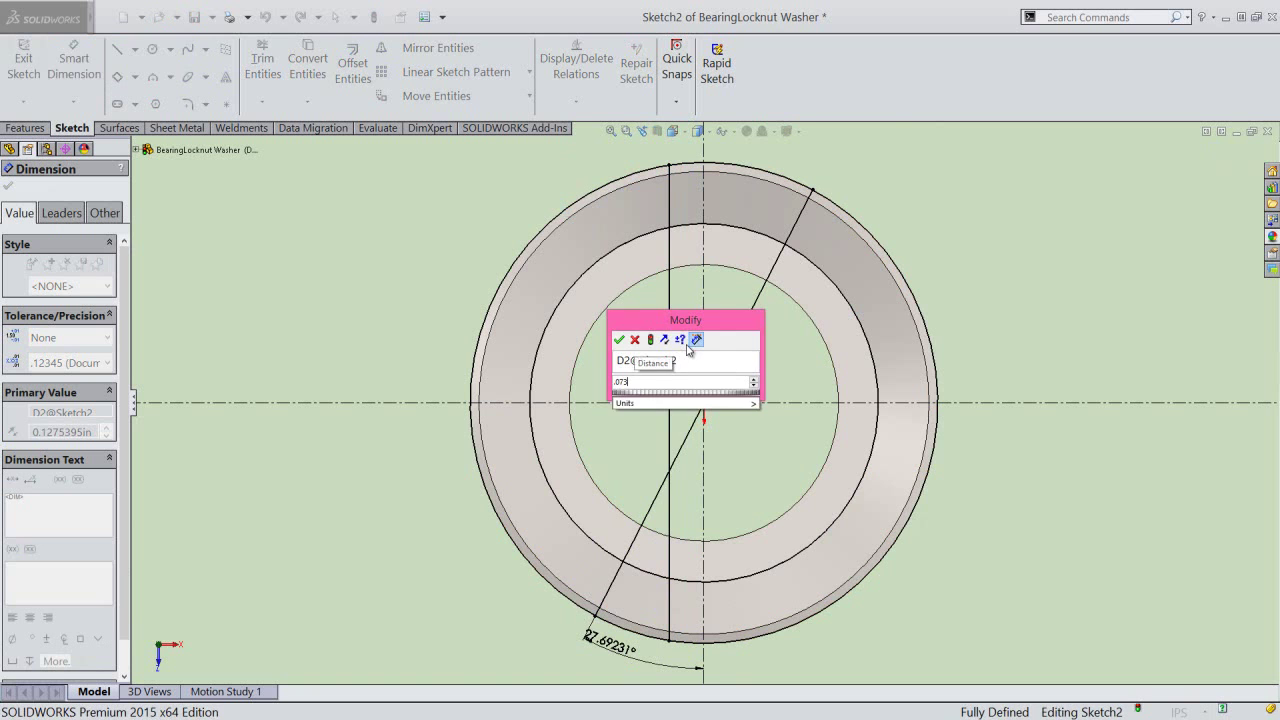
key("Return")
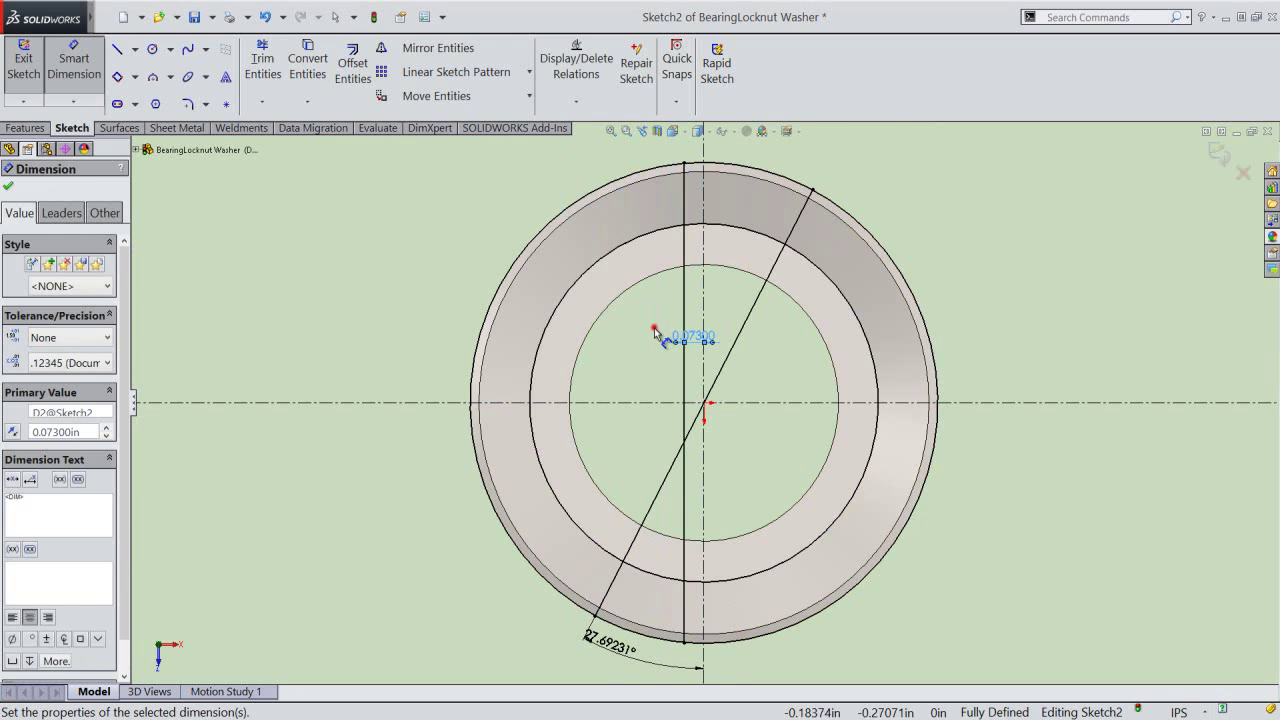
left_click(654, 330)
- Offset the diagonal line 0.046 in to its right
right_click(655, 333)
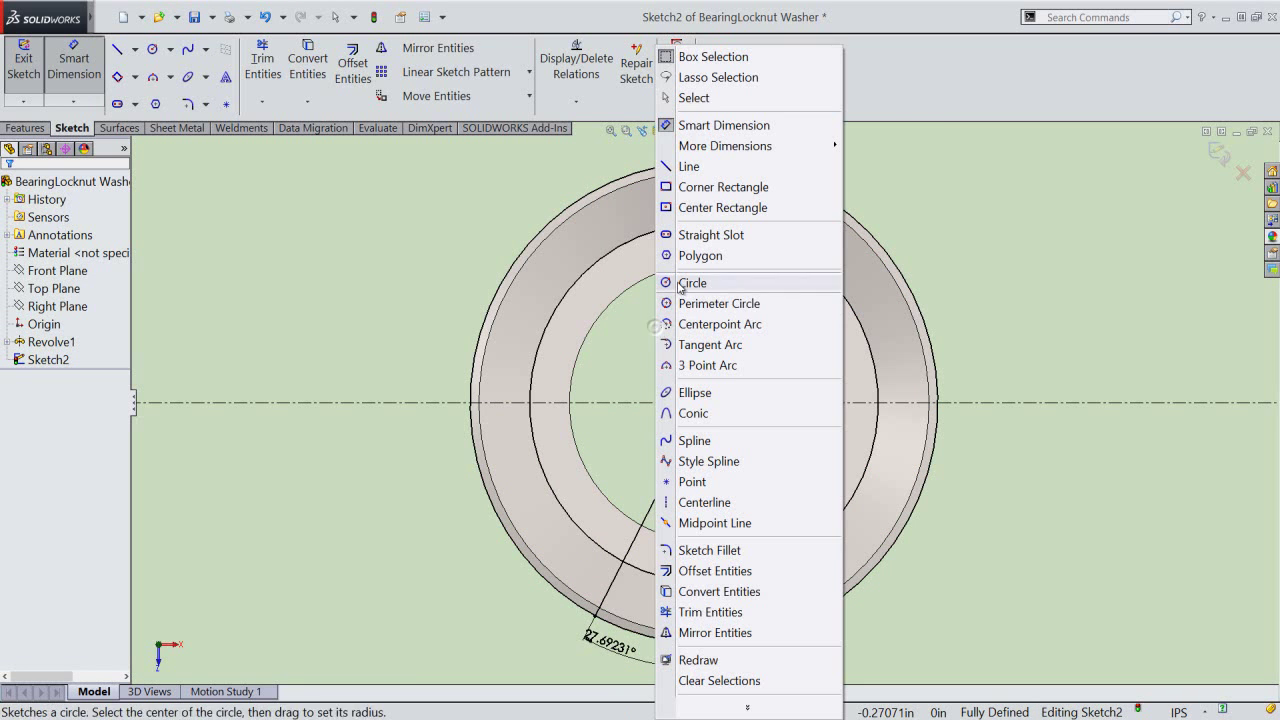
left_click(676, 96)
left_click(412, 216)
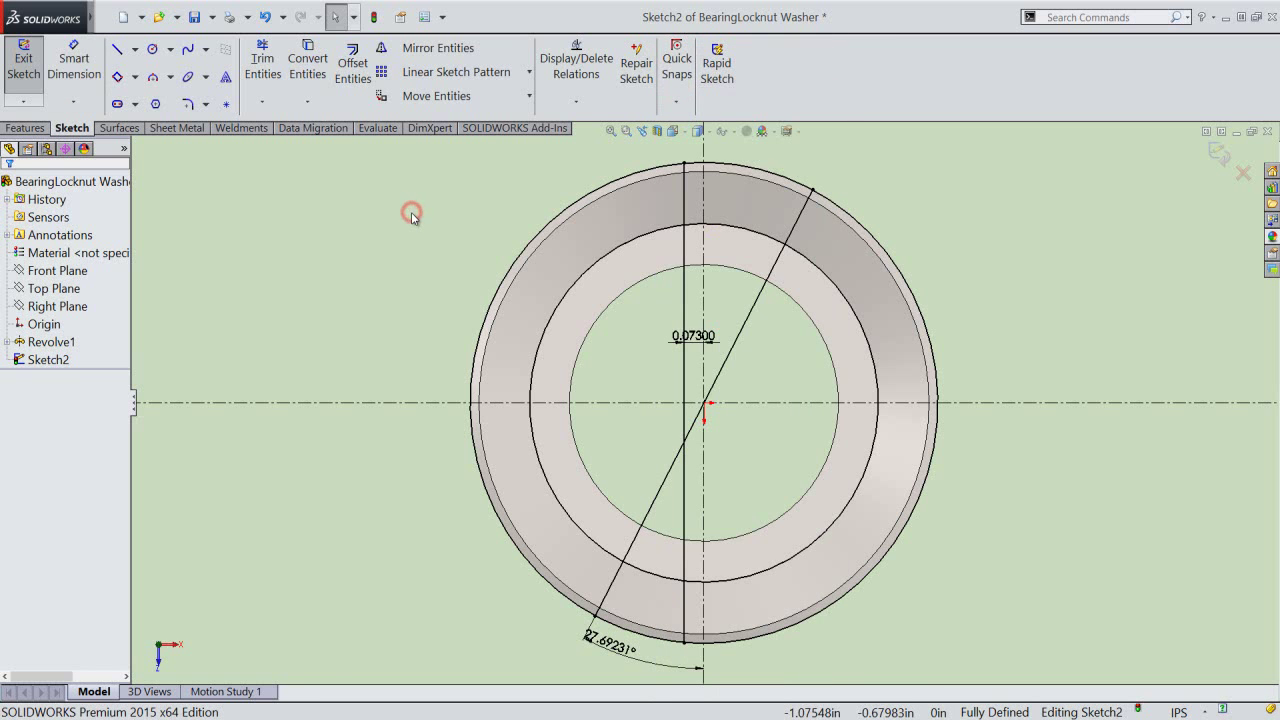
left_click(351, 70)
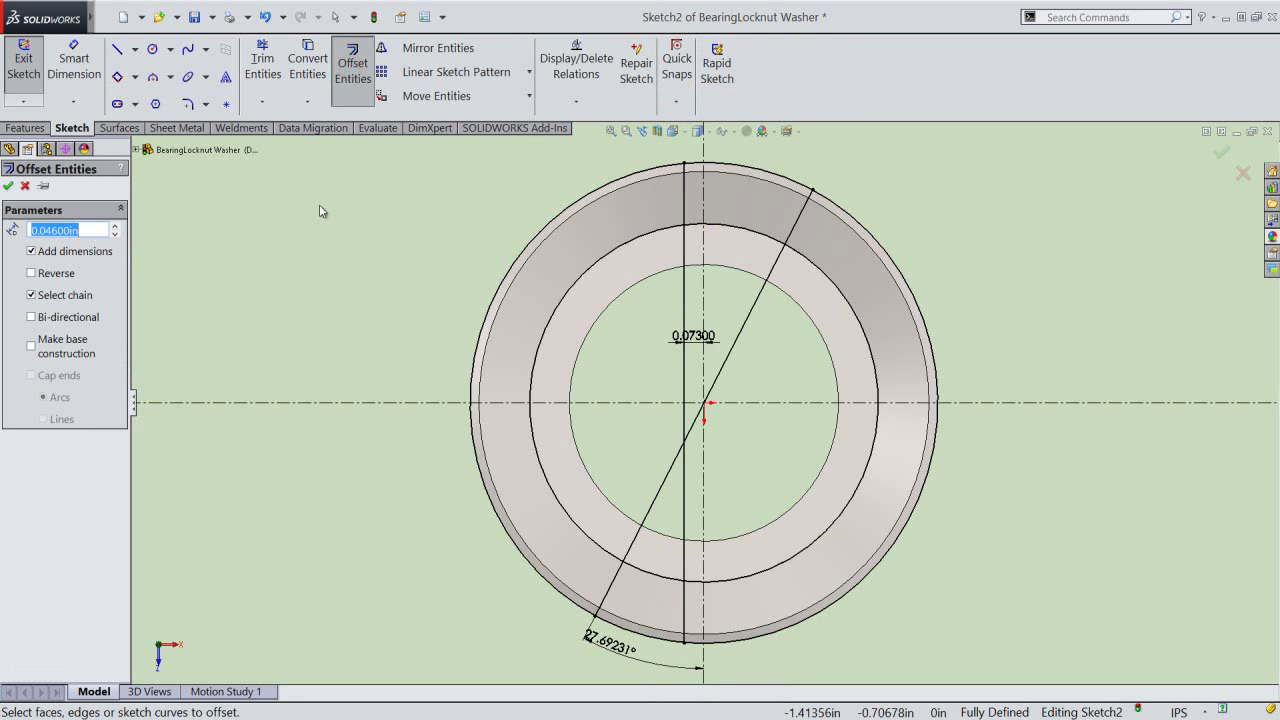
left_click(662, 483)
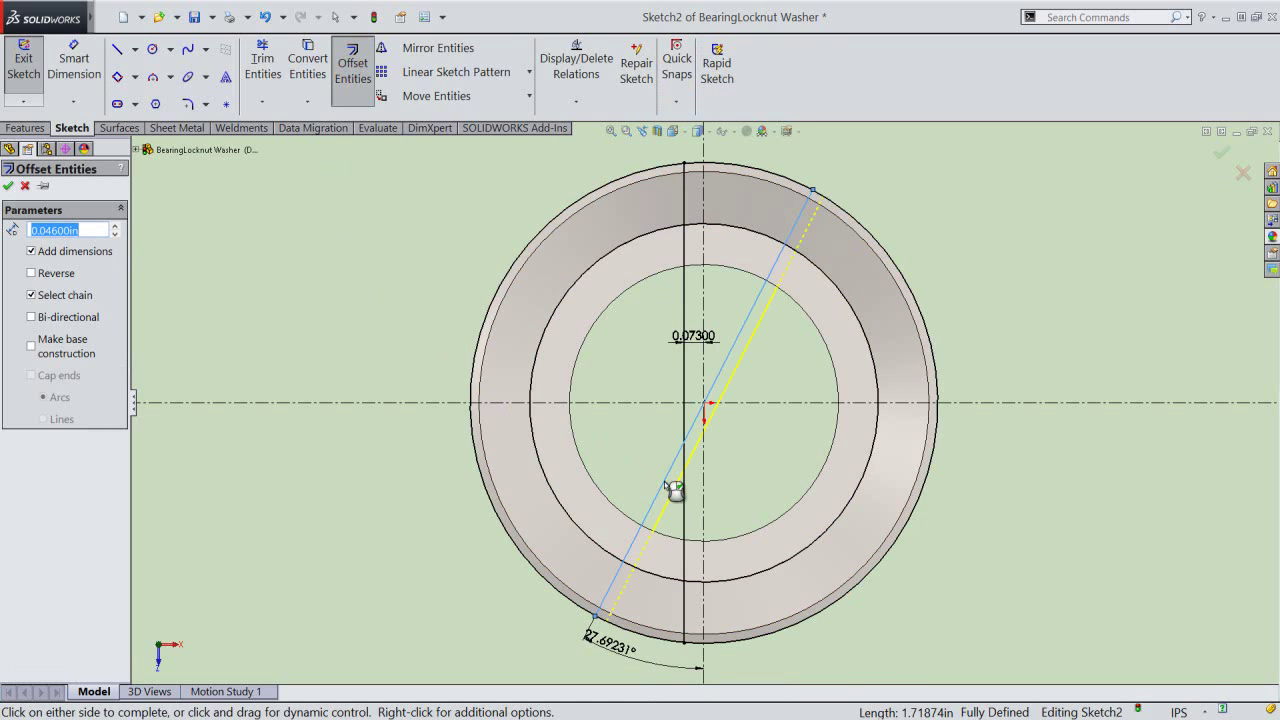
left_click(8, 187)
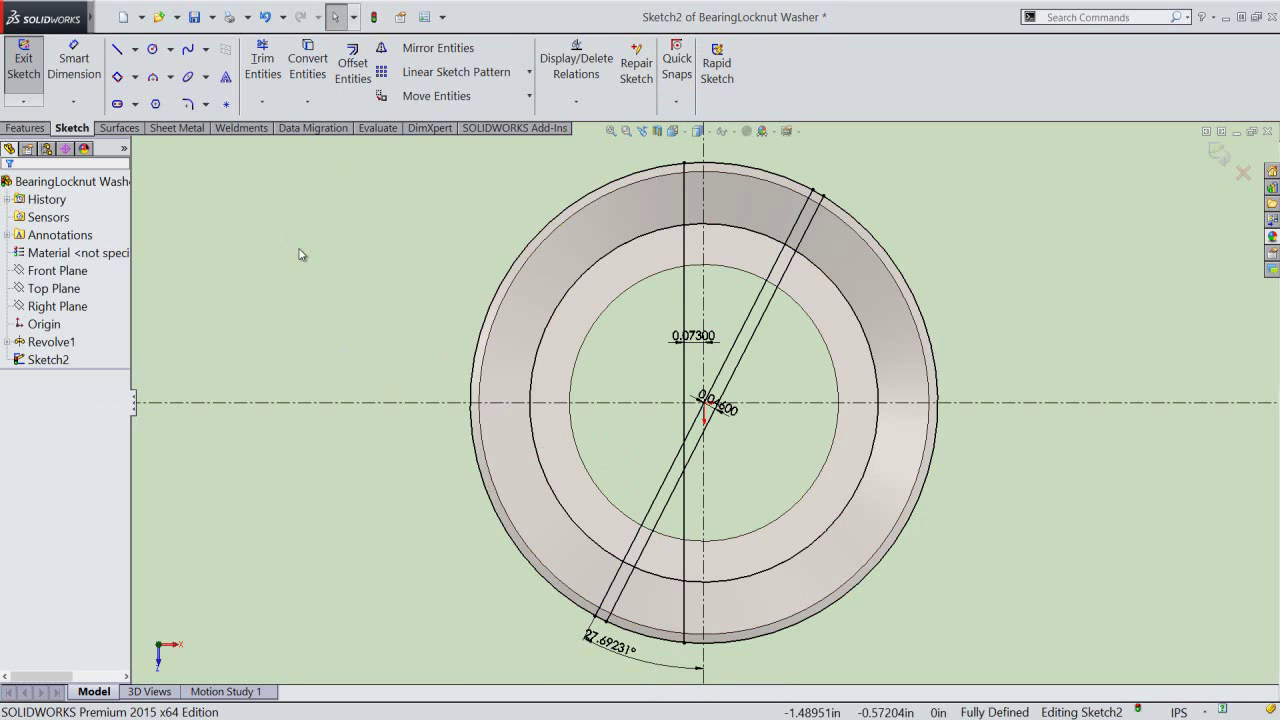
- Link the 0.046 offset dimension by equation to the 0.073 dimension (D2@Sketch2)
scroll(706, 408, "down", 2)
scroll(705, 410, "down", 2)
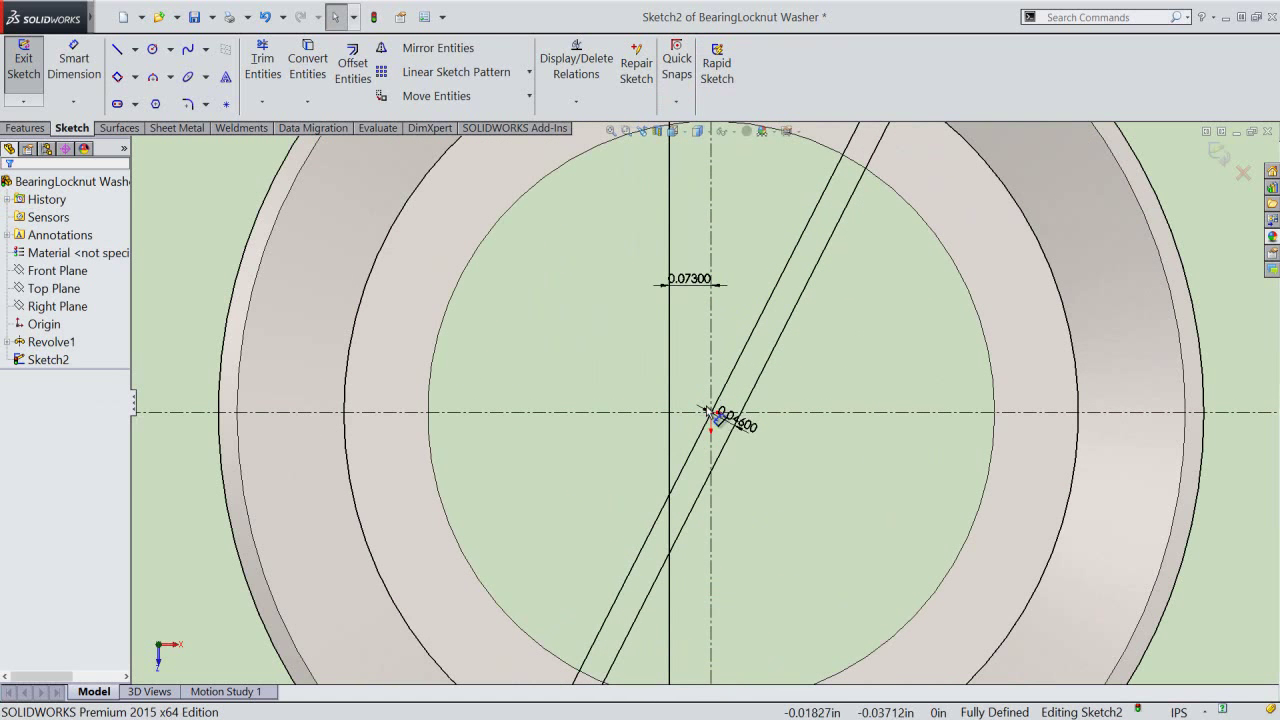
left_click(728, 418)
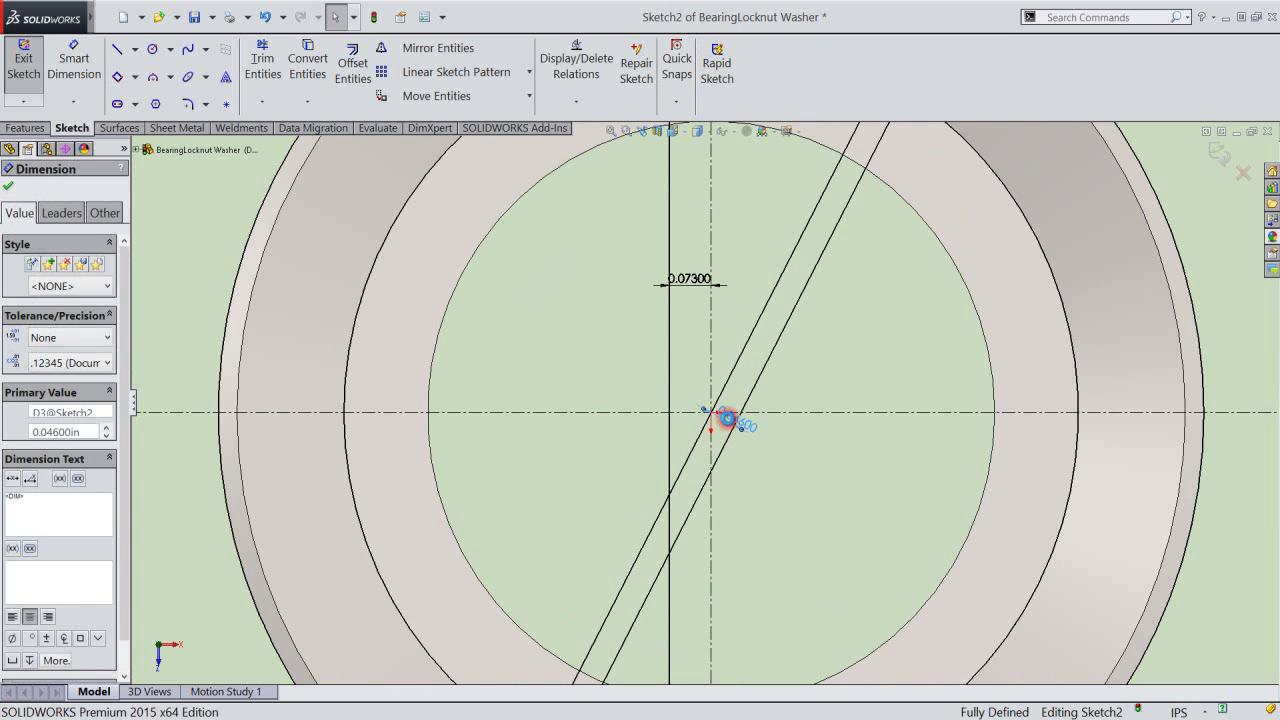
double_click(728, 418)
left_click_drag(733, 400, 937, 314)
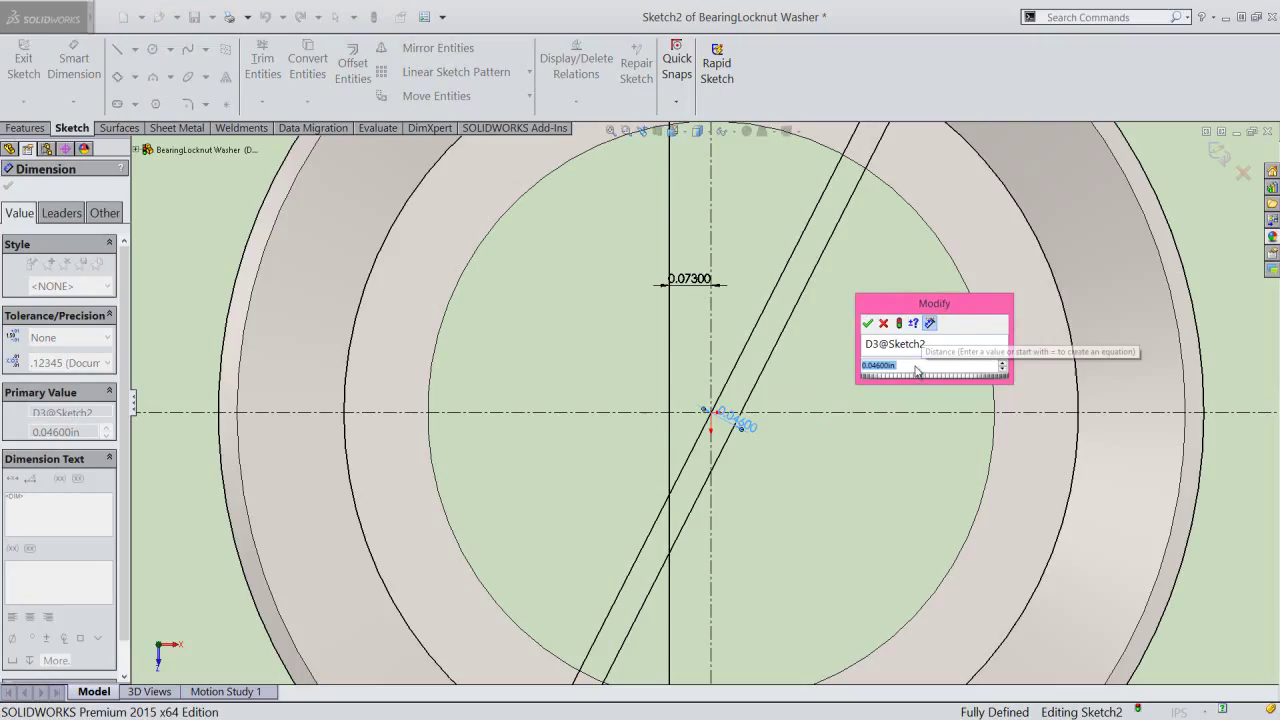
type("=")
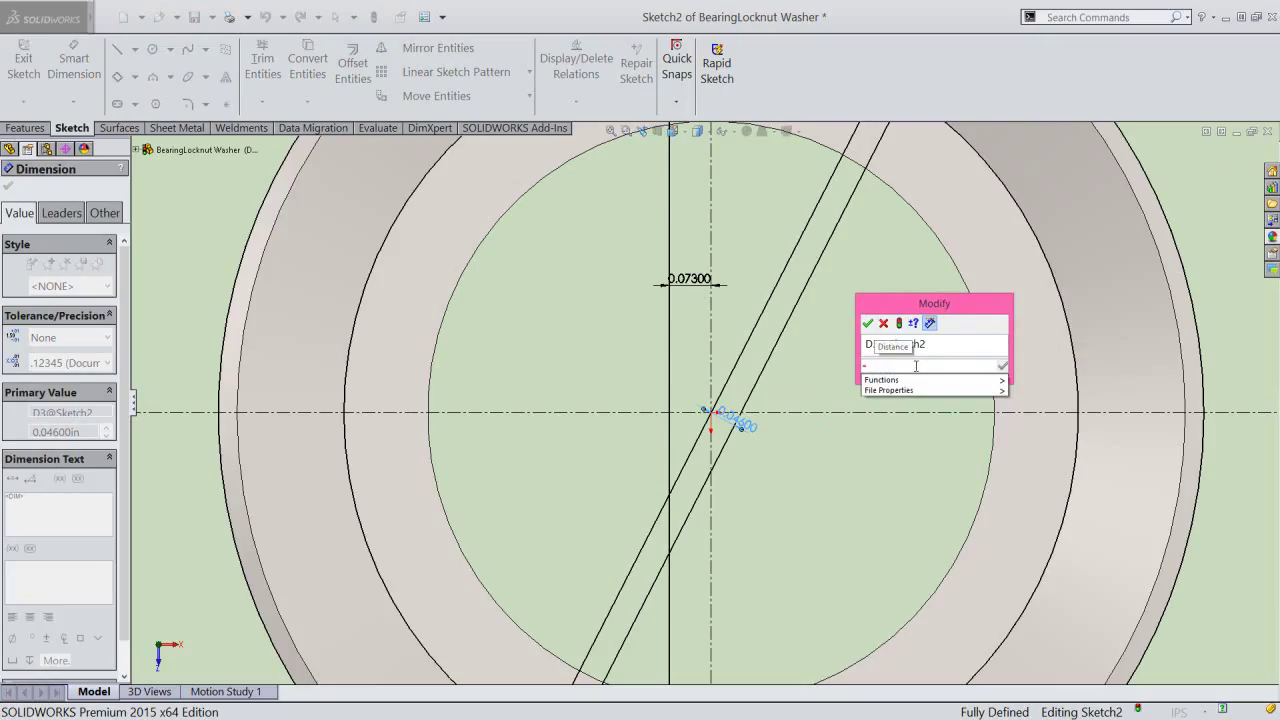
left_click(694, 282)
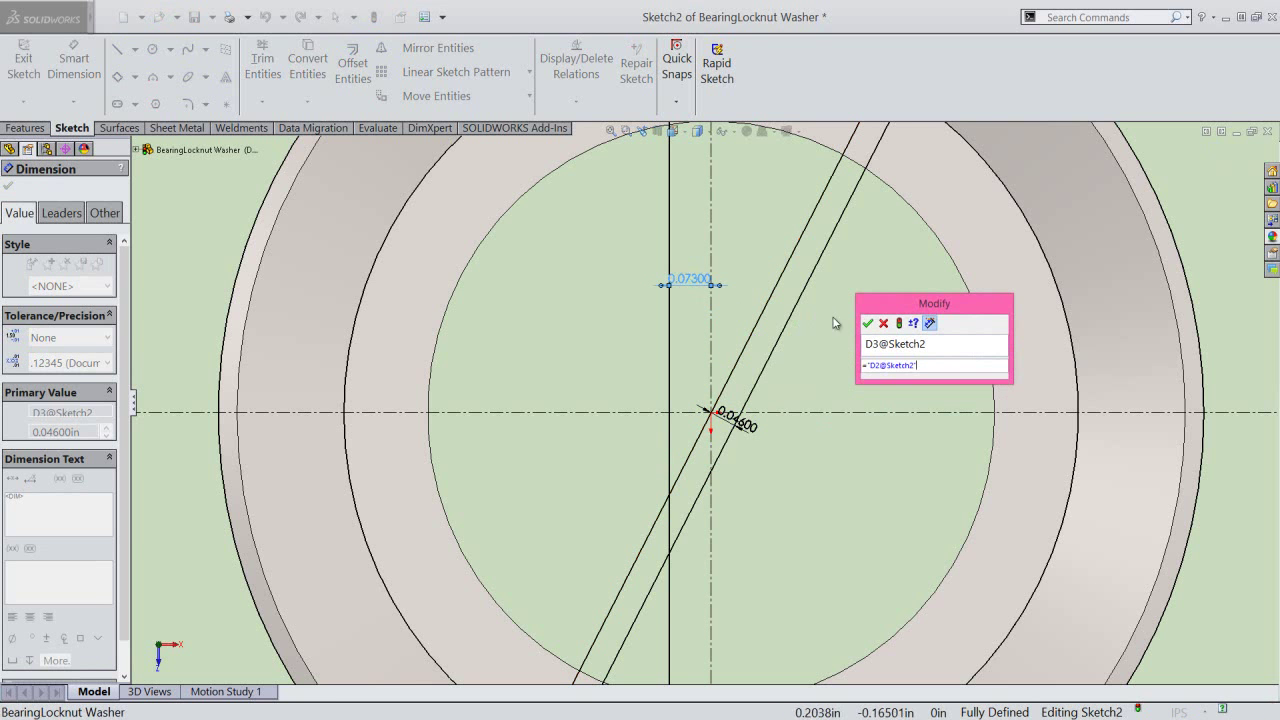
left_click(867, 323)
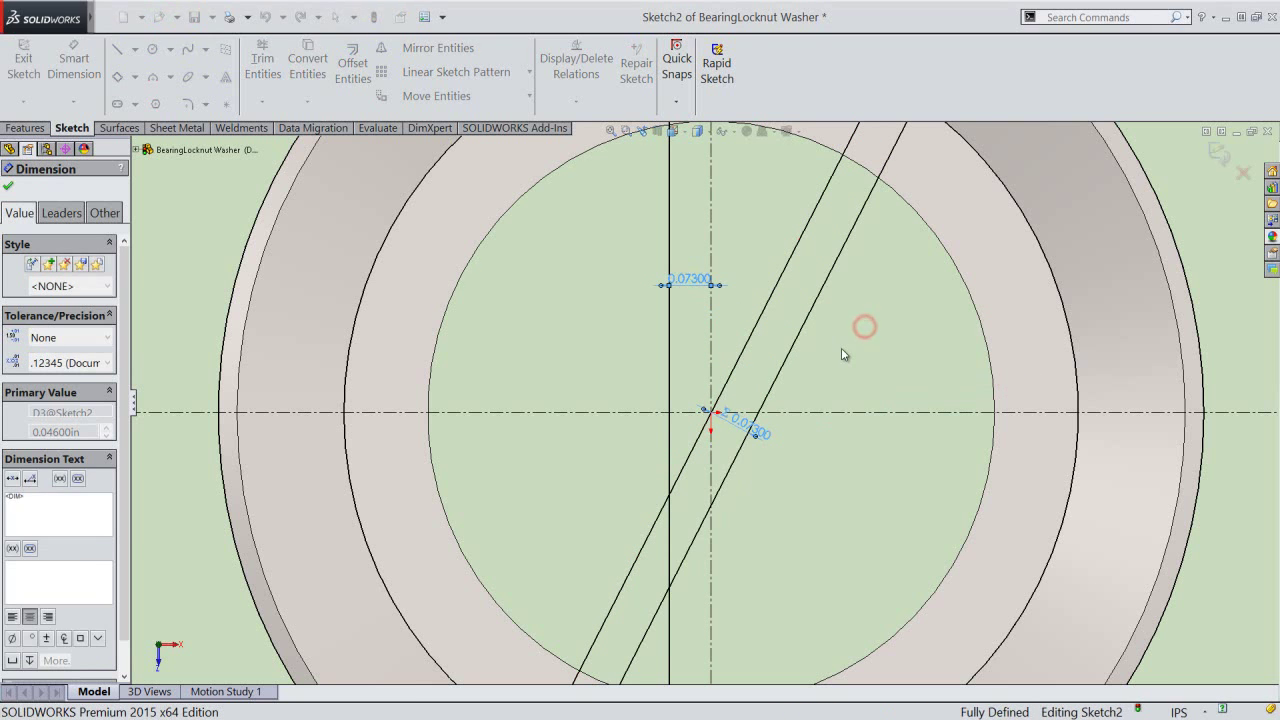
key("Escape")
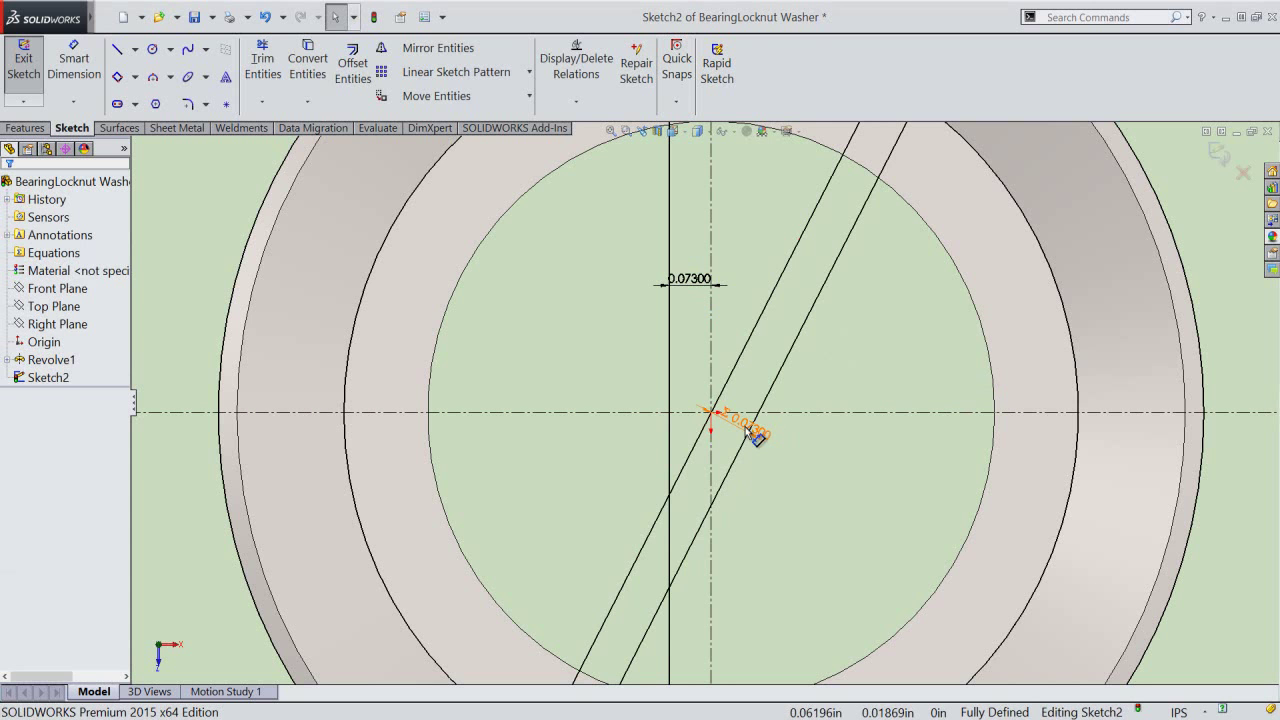
- Move the angled 0.07300 dimension and the 27.69231° angle clear of the geometry
left_click_drag(755, 435, 812, 472)
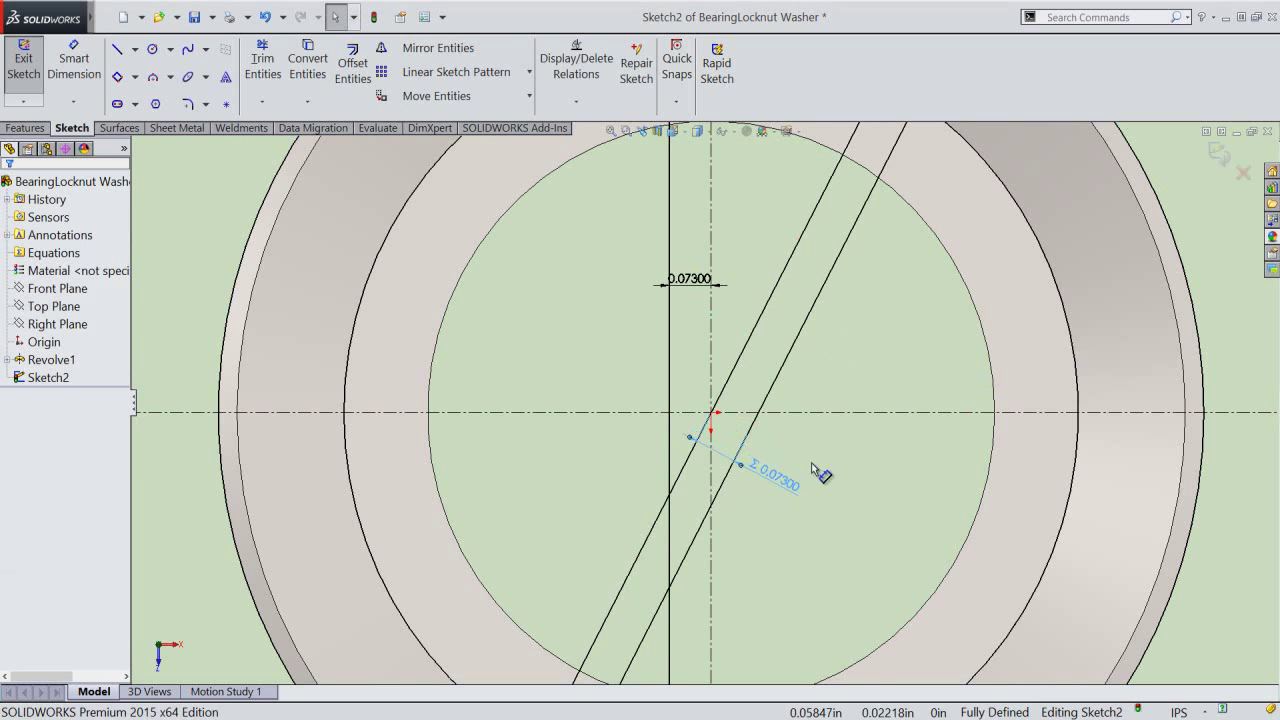
key("Escape")
scroll(631, 370, "up", 2)
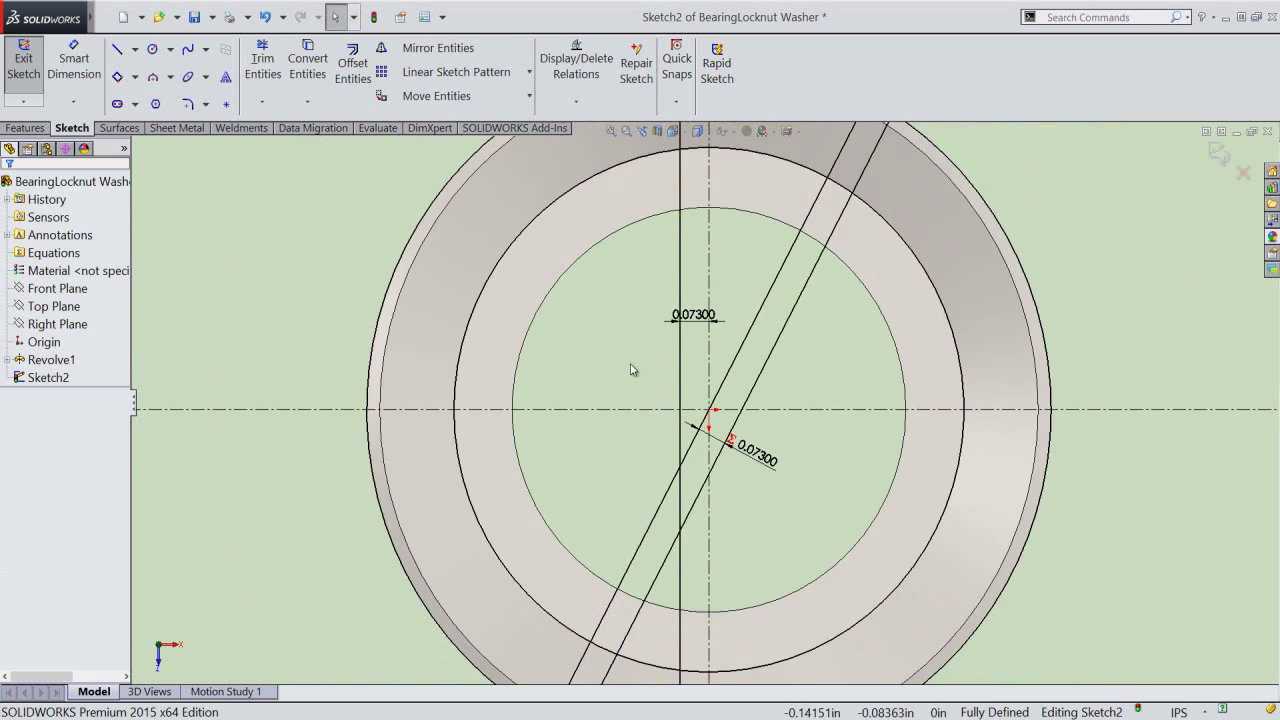
scroll(631, 370, "up", 2)
scroll(645, 592, "down", 2)
scroll(645, 592, "down", 1)
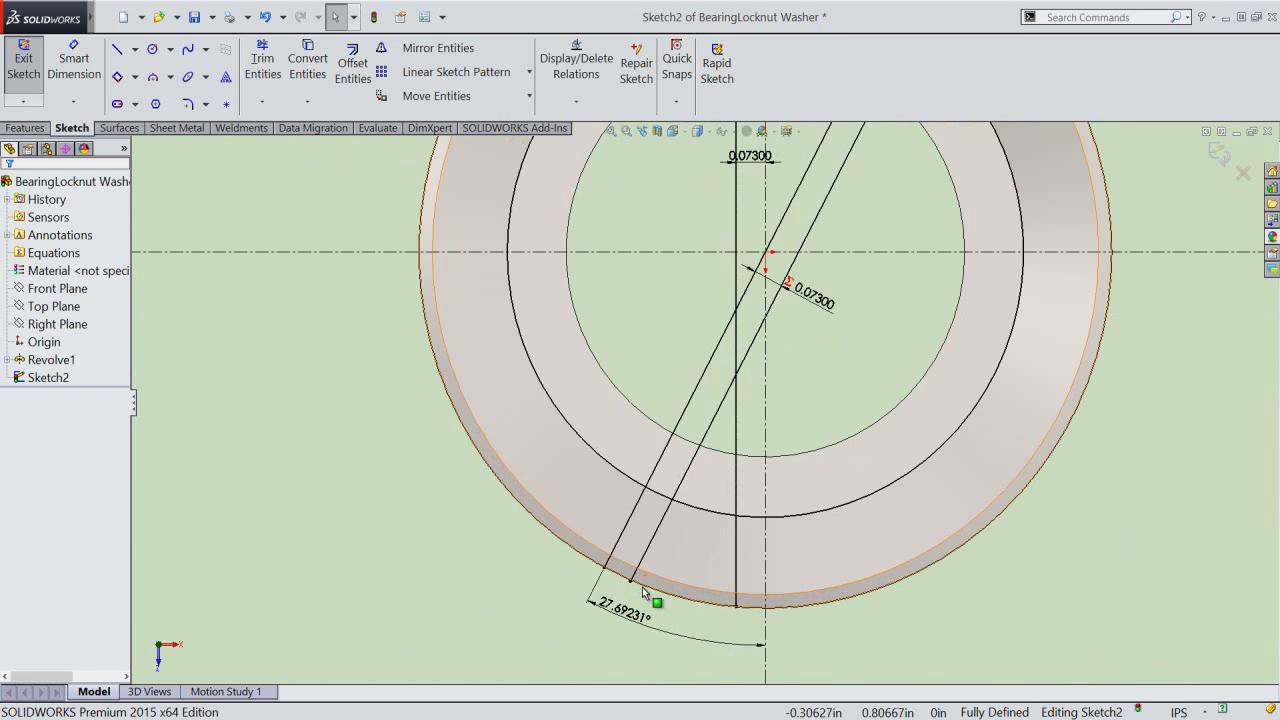
left_click_drag(626, 608, 669, 356)
- Set the angle dimension inside the washer and shorten both slanted lines' loose ends
left_click(847, 372)
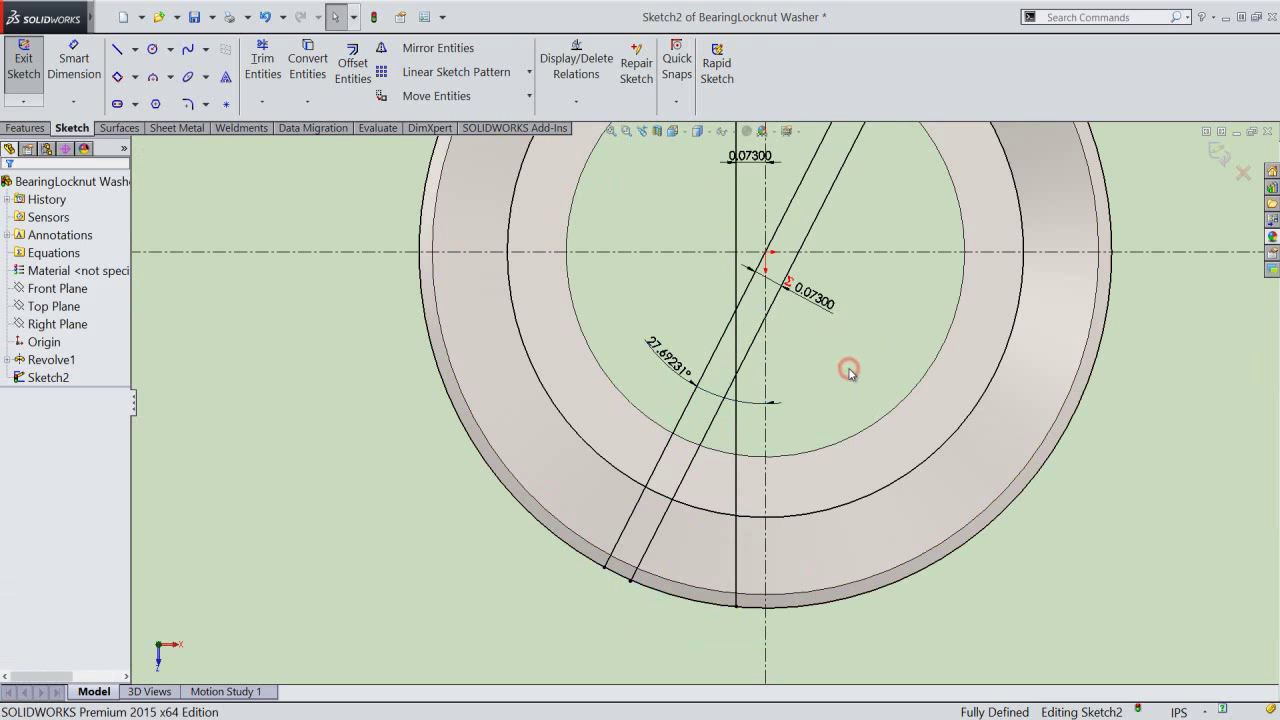
left_click(805, 368)
scroll(742, 472, "down", 2)
scroll(675, 547, "down", 3)
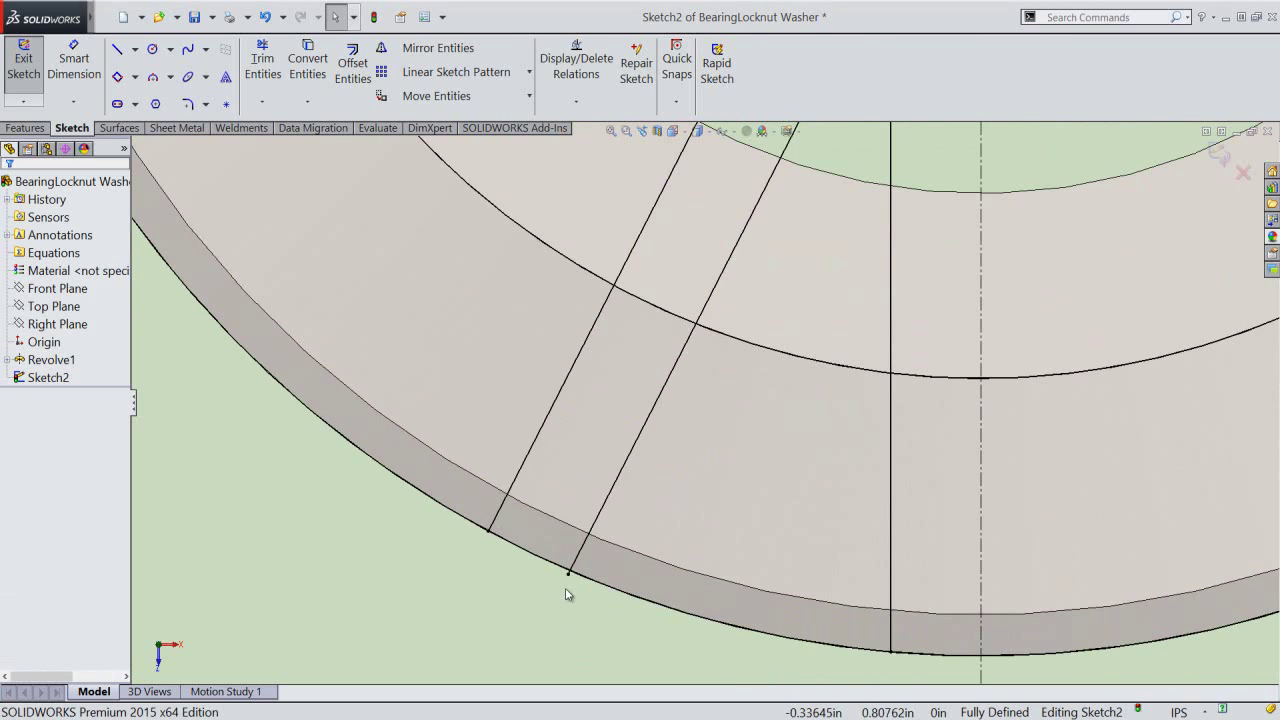
left_click_drag(568, 575, 623, 474)
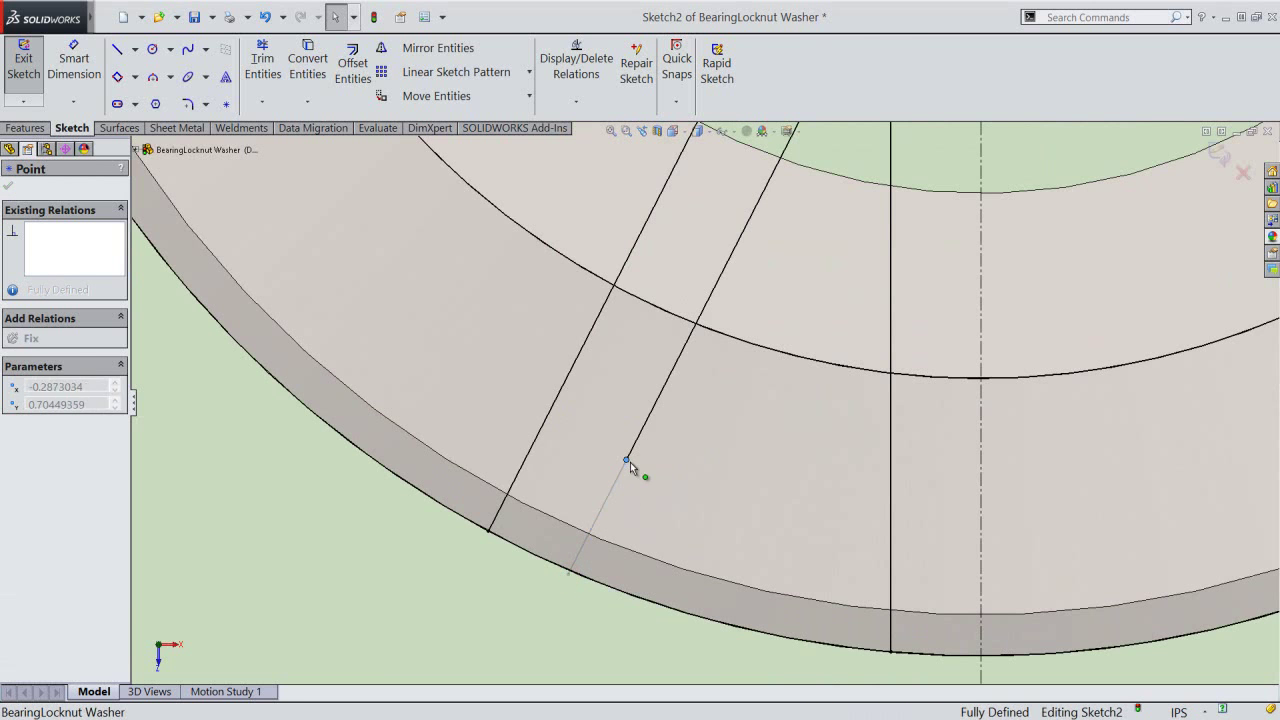
left_click(545, 607)
scroll(561, 586, "up", 2)
scroll(565, 585, "up", 2)
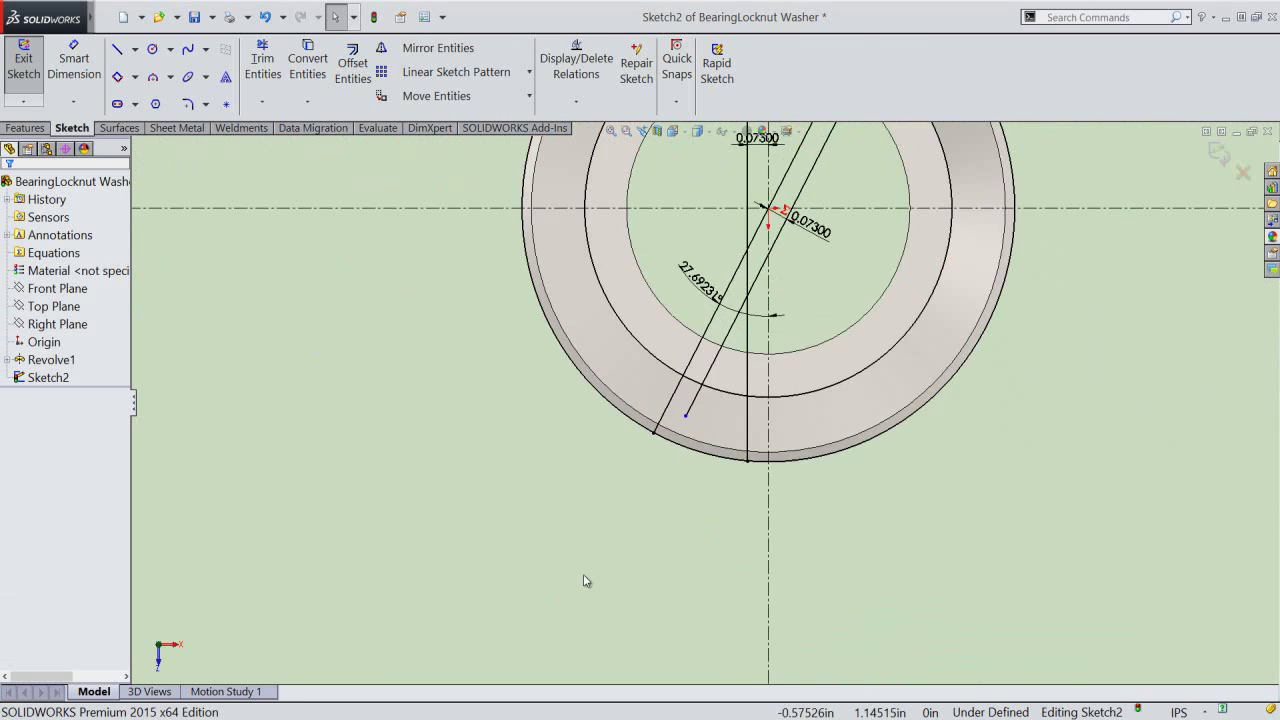
scroll(586, 580, "up", 2)
scroll(790, 205, "down", 2)
scroll(813, 232, "down", 3)
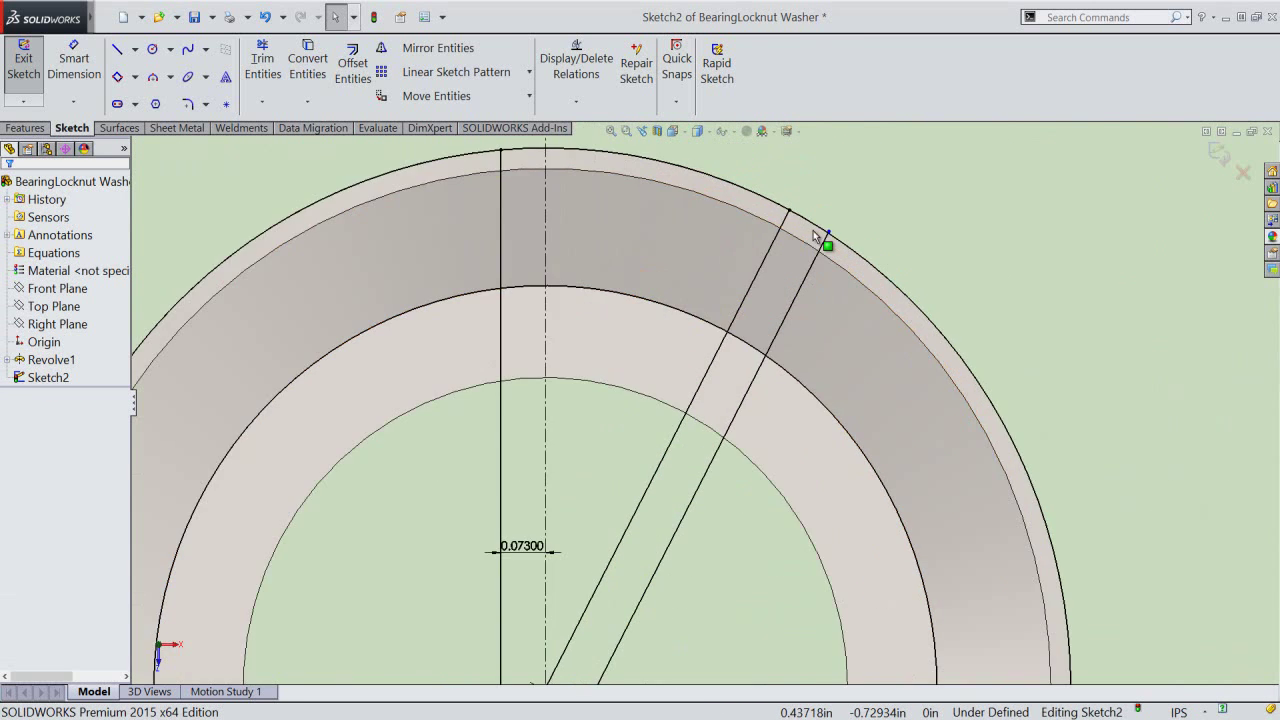
scroll(813, 230, "down", 1)
left_click_drag(824, 250, 783, 347)
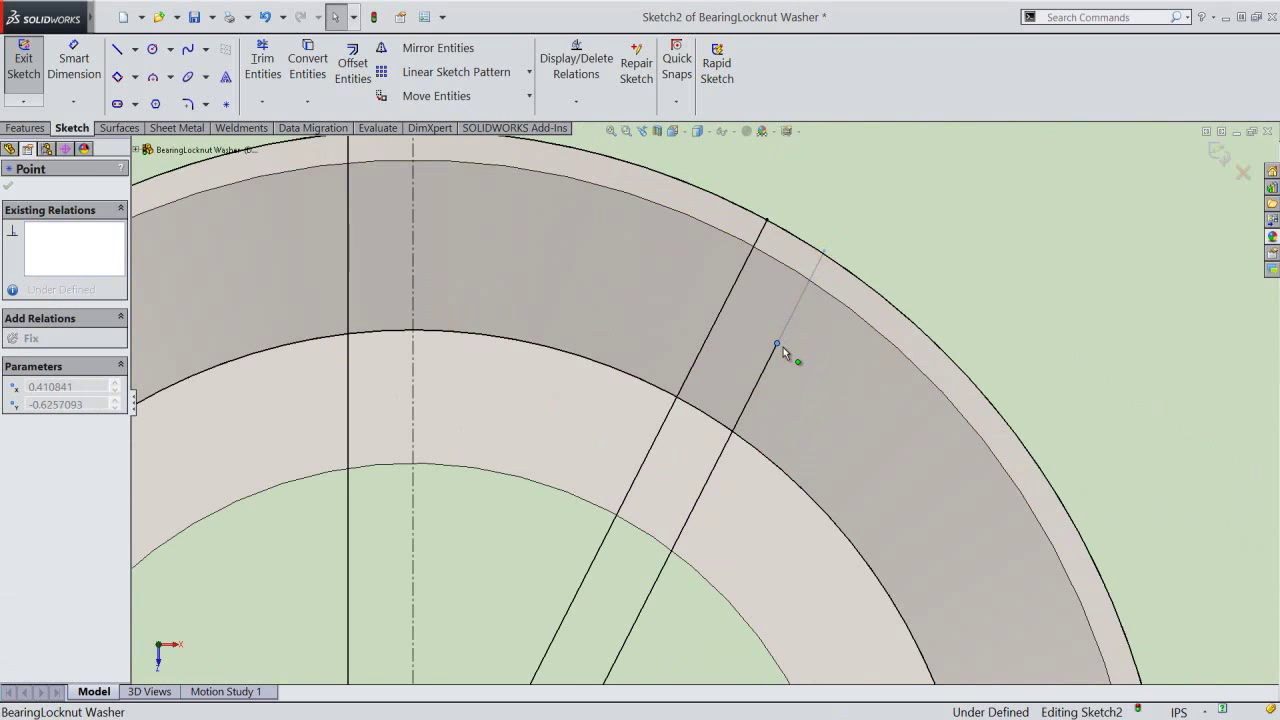
left_click(974, 247)
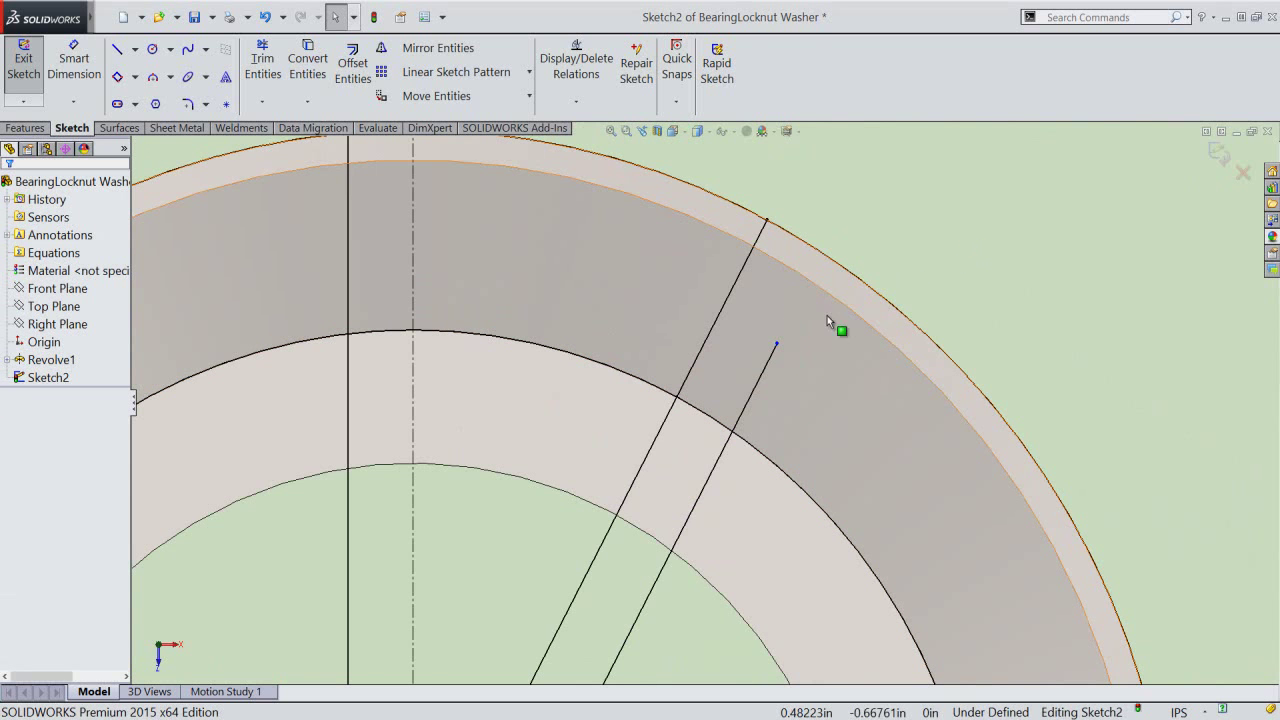
- Make the upper slanted line's endpoint coincident with the outer circle
left_click(838, 262, "ctrl")
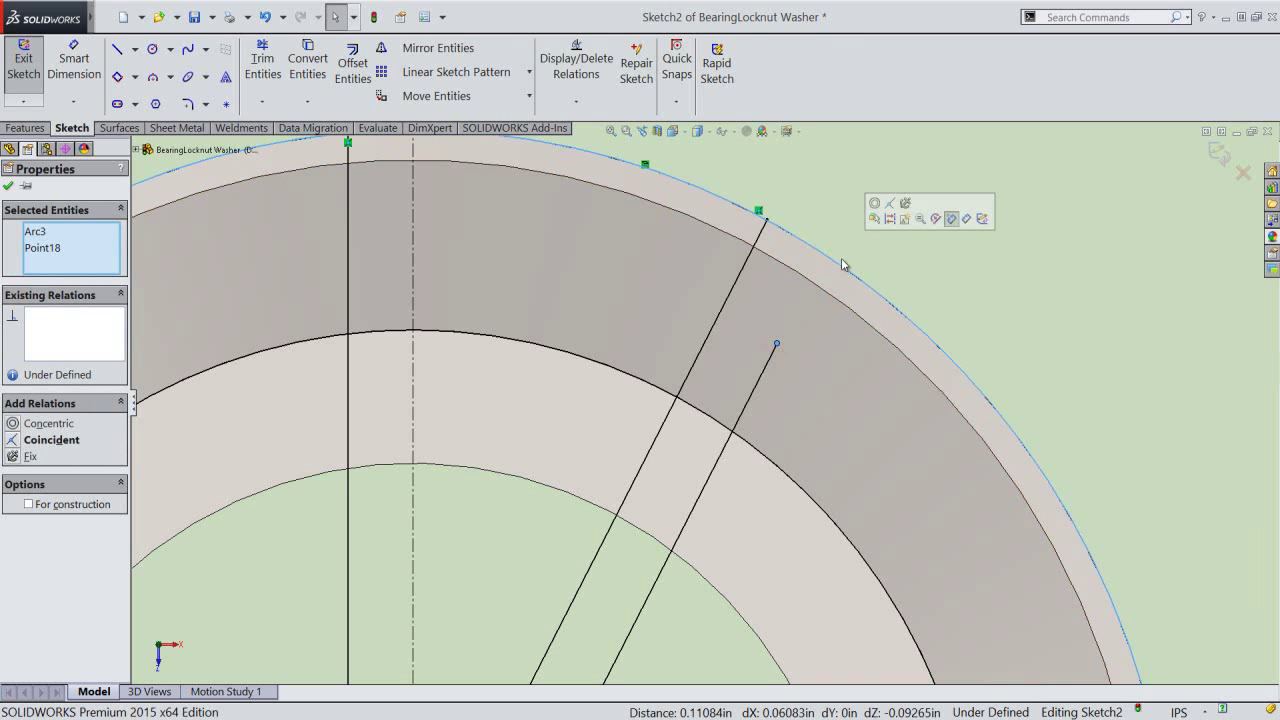
left_click(888, 206)
left_click(888, 224)
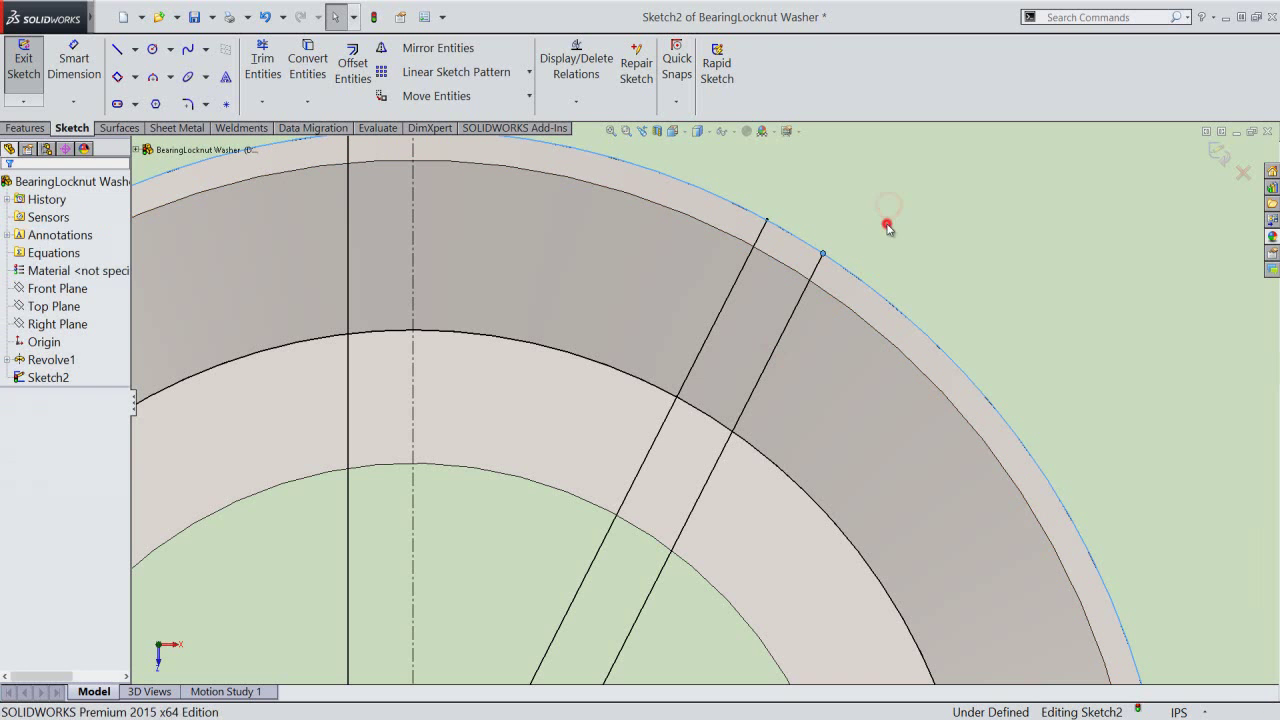
scroll(677, 527, "up", 2)
scroll(677, 527, "up", 2)
scroll(677, 527, "up", 2)
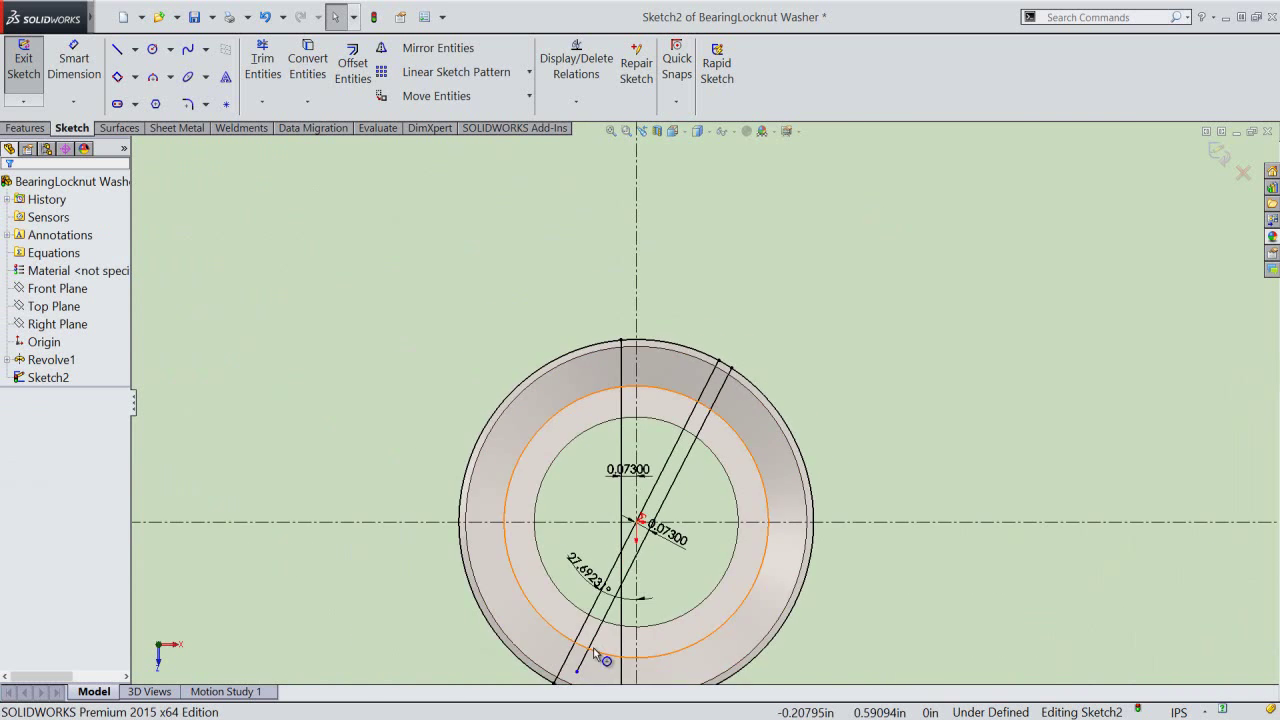
scroll(665, 540, "down", 2)
scroll(645, 554, "down", 2)
scroll(733, 497, "down", 2)
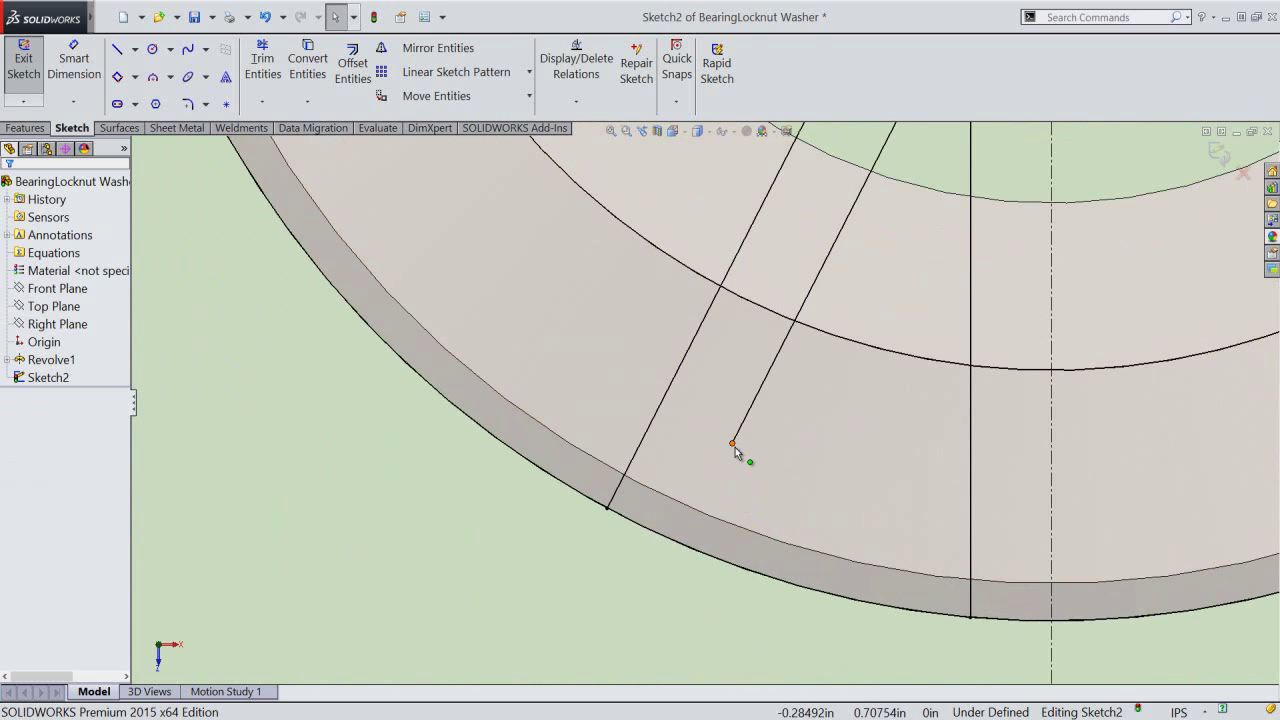
- Make the lower slanted line's loose endpoint coincident with the outer circle
left_click(733, 443)
left_click(672, 545, "ctrl")
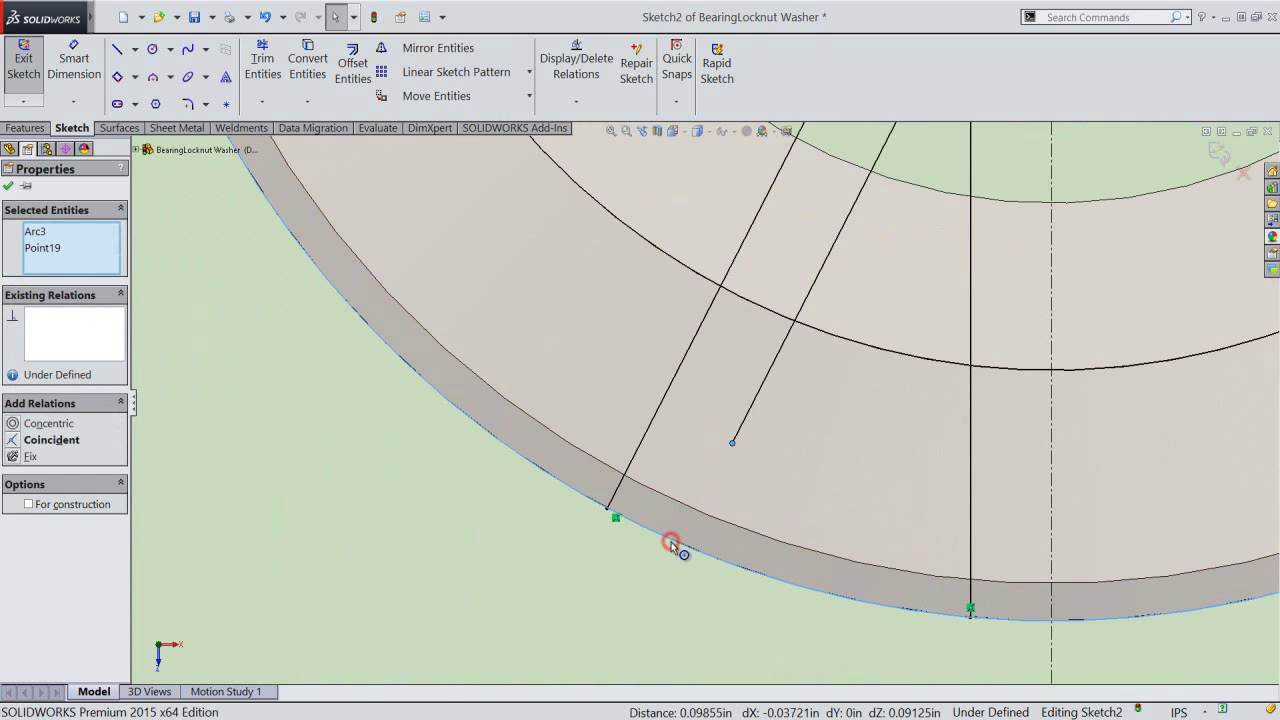
left_click(721, 487)
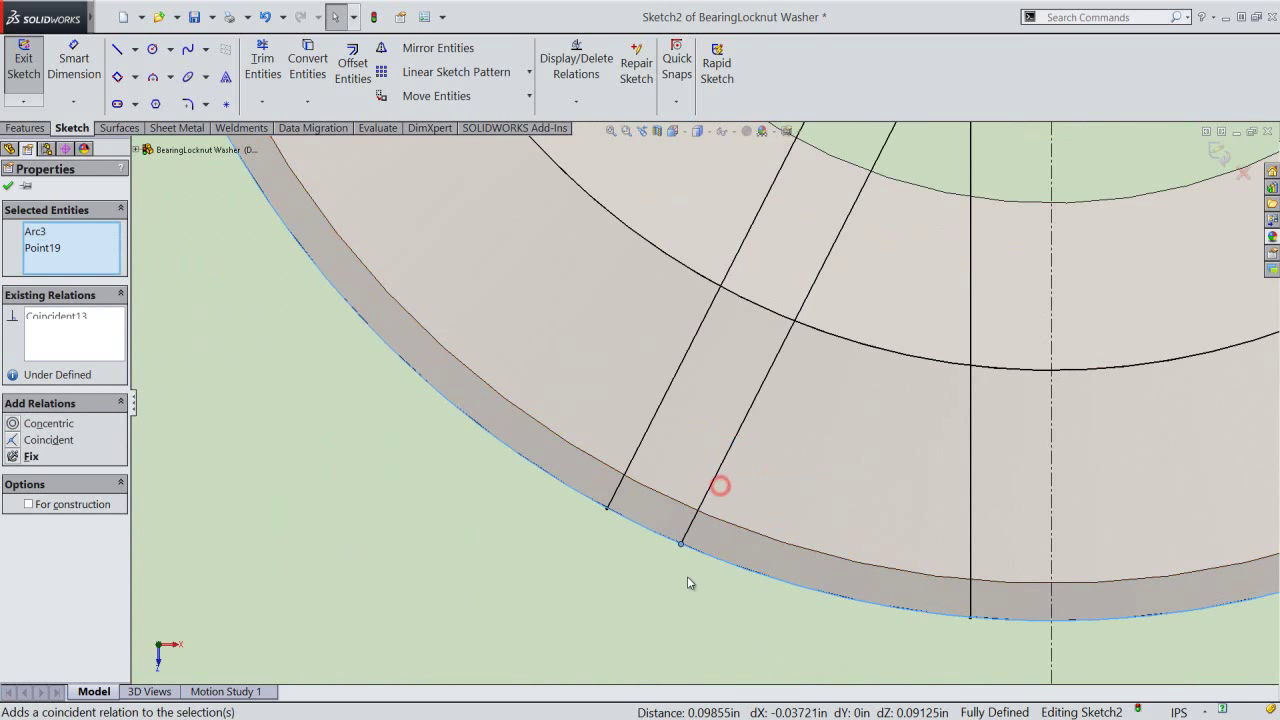
left_click(688, 576)
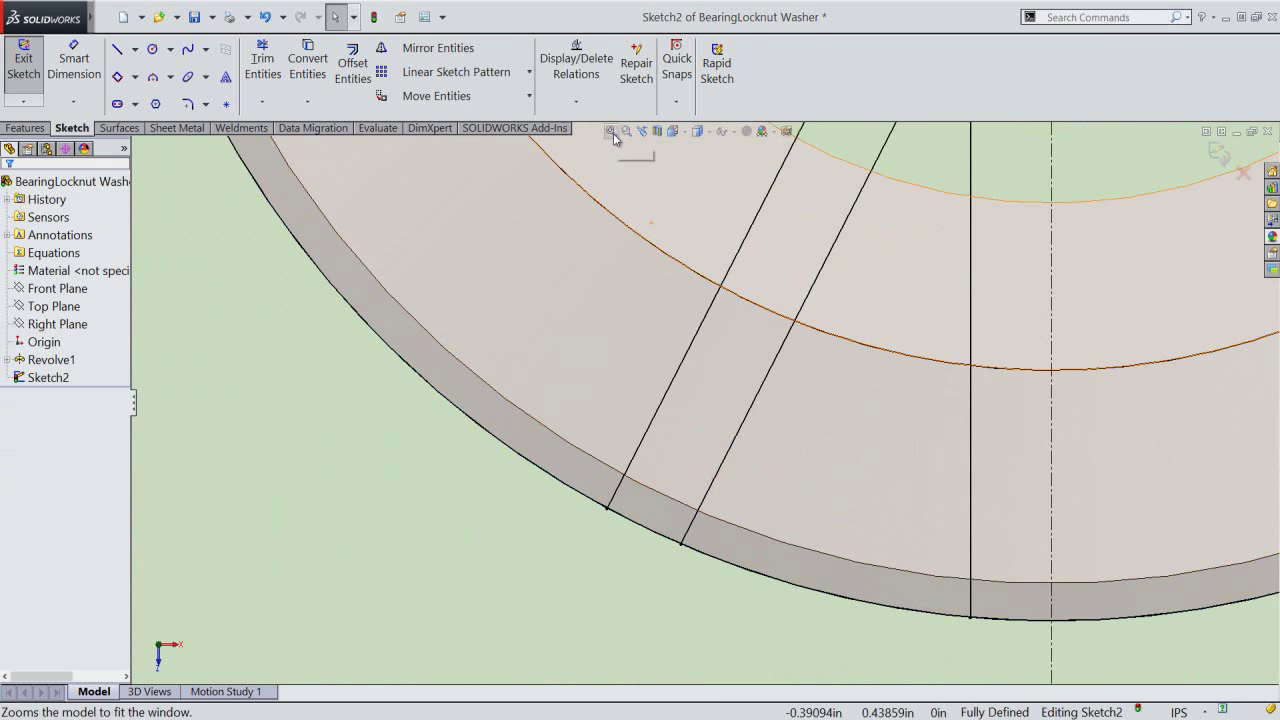
left_click(611, 131)
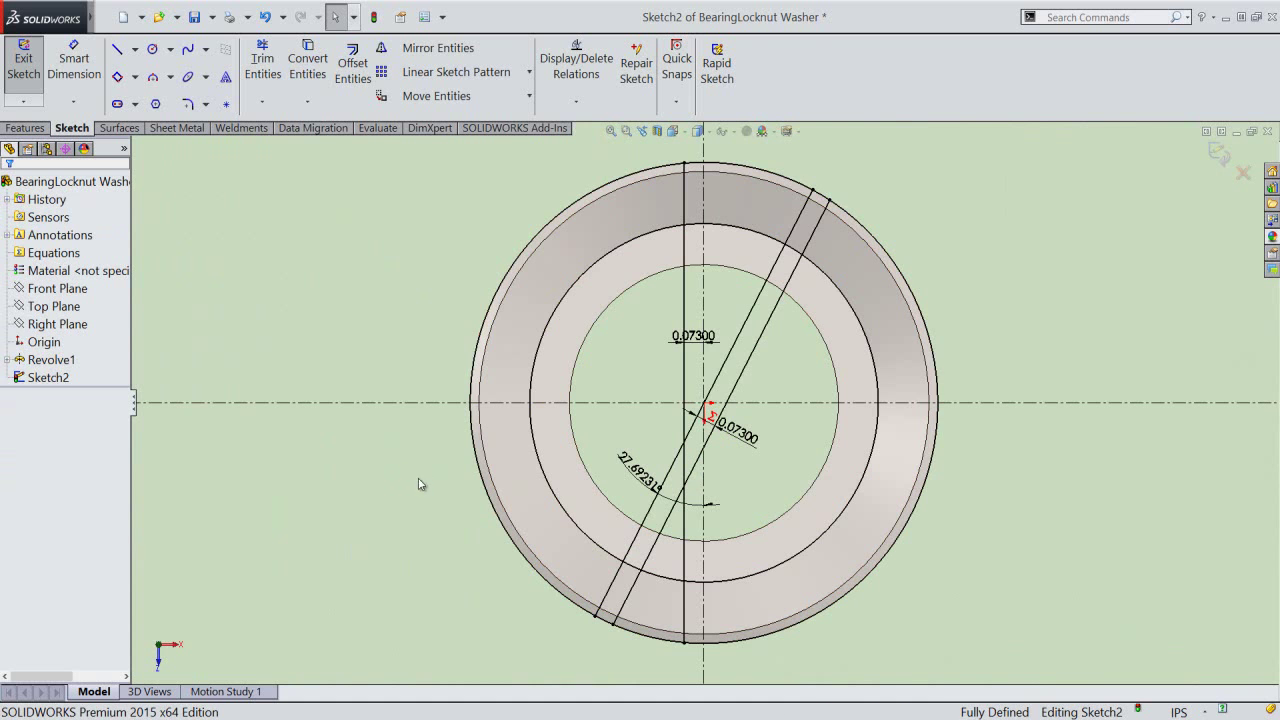
- Convert both circles, the two slanted lines and the vertical line to construction geometry
left_click(474, 463)
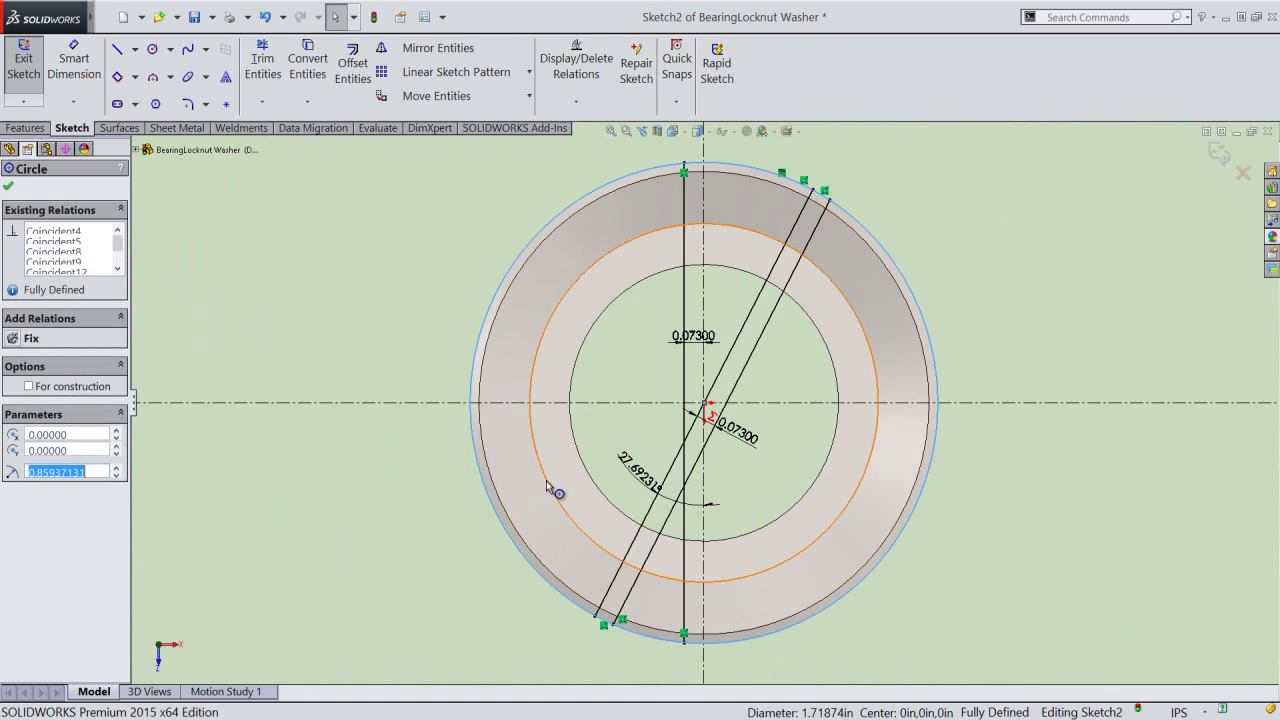
left_click(547, 481, "ctrl")
left_click(660, 516, "ctrl")
left_click(663, 522, "ctrl")
left_click(684, 525, "ctrl")
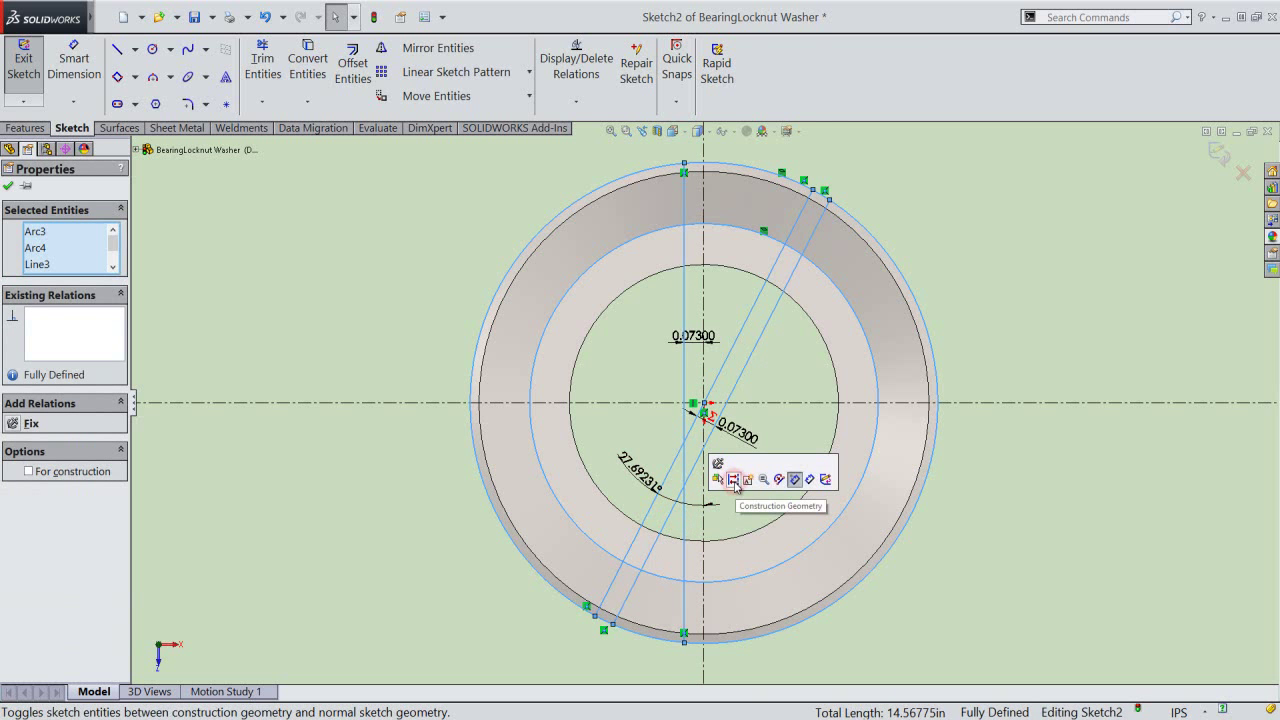
left_click(735, 480)
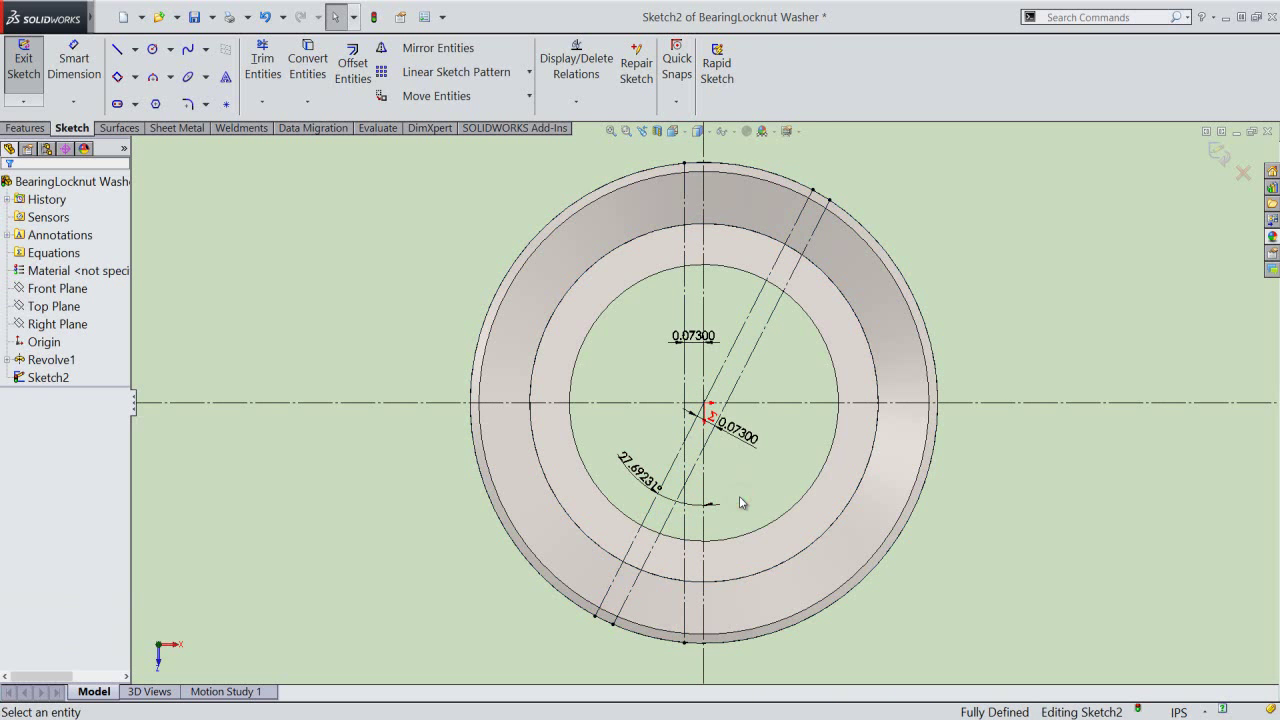
- Draw a solid slanted line along the guide from the middle circle to the outer edge
scroll(669, 659, "down", 3)
scroll(665, 581, "down", 2)
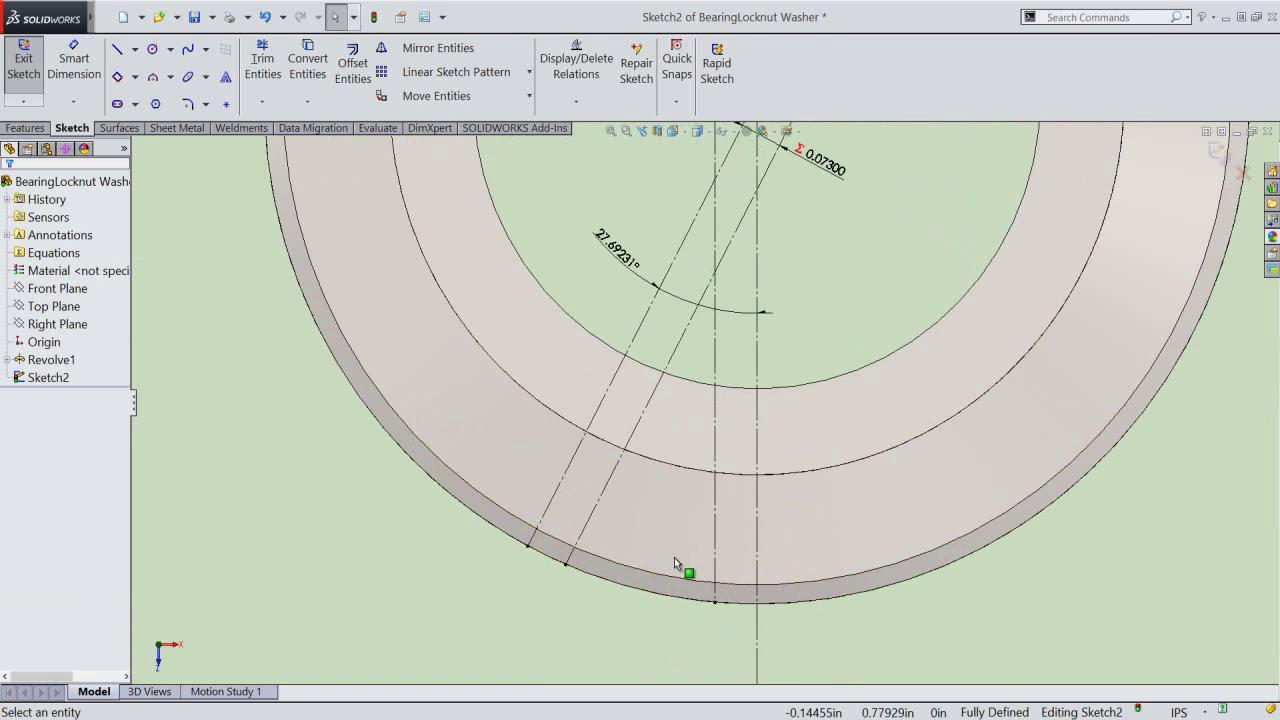
scroll(670, 575, "down", 2)
right_click(648, 620)
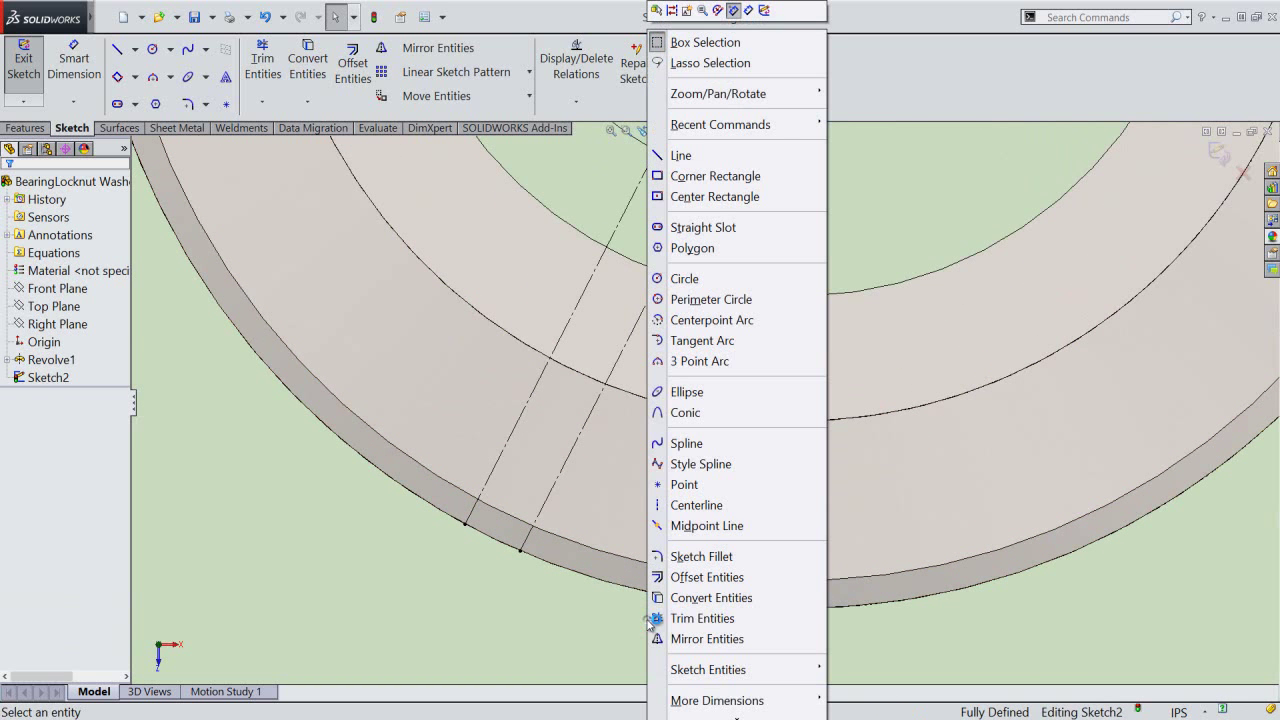
left_click(670, 156)
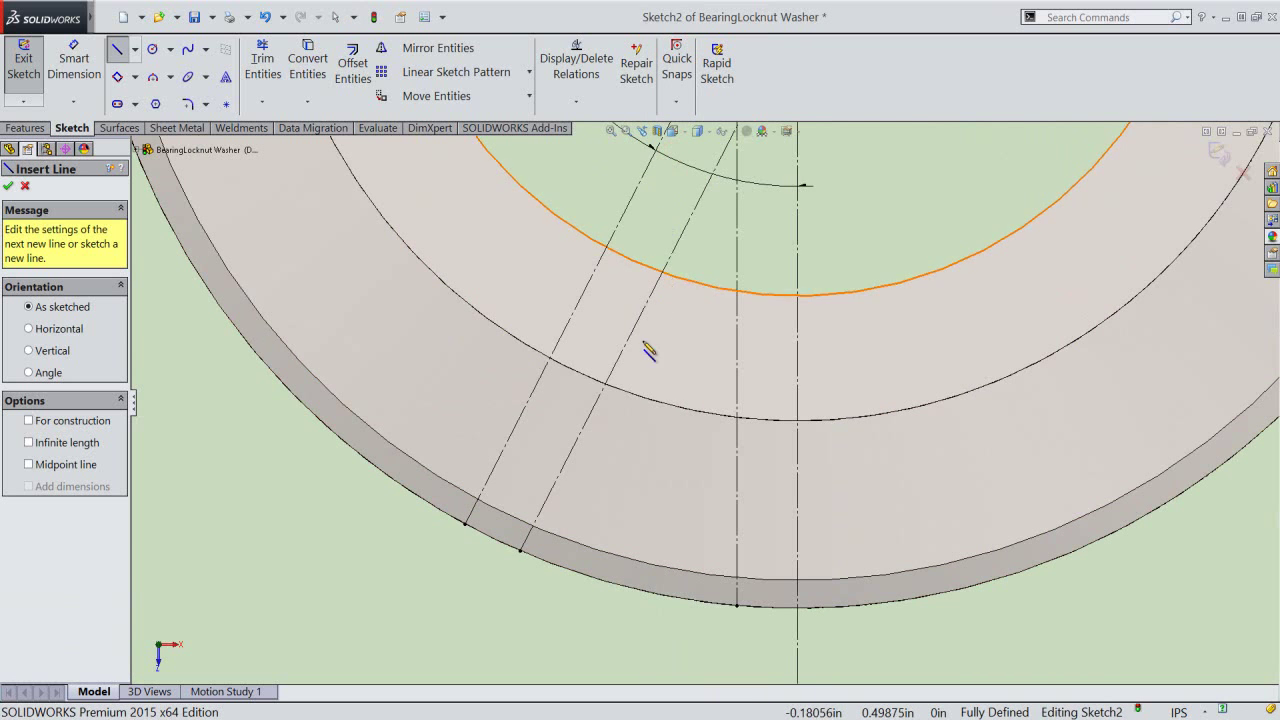
scroll(625, 403, "down", 2)
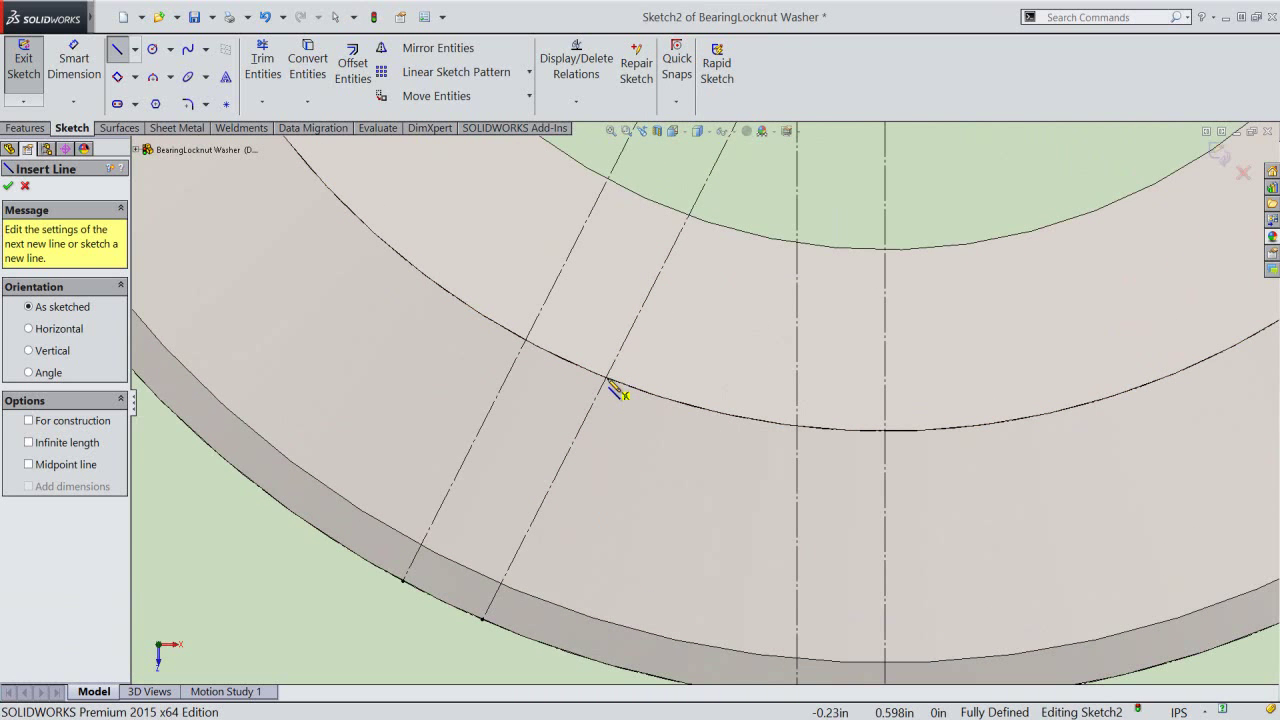
left_click(608, 380)
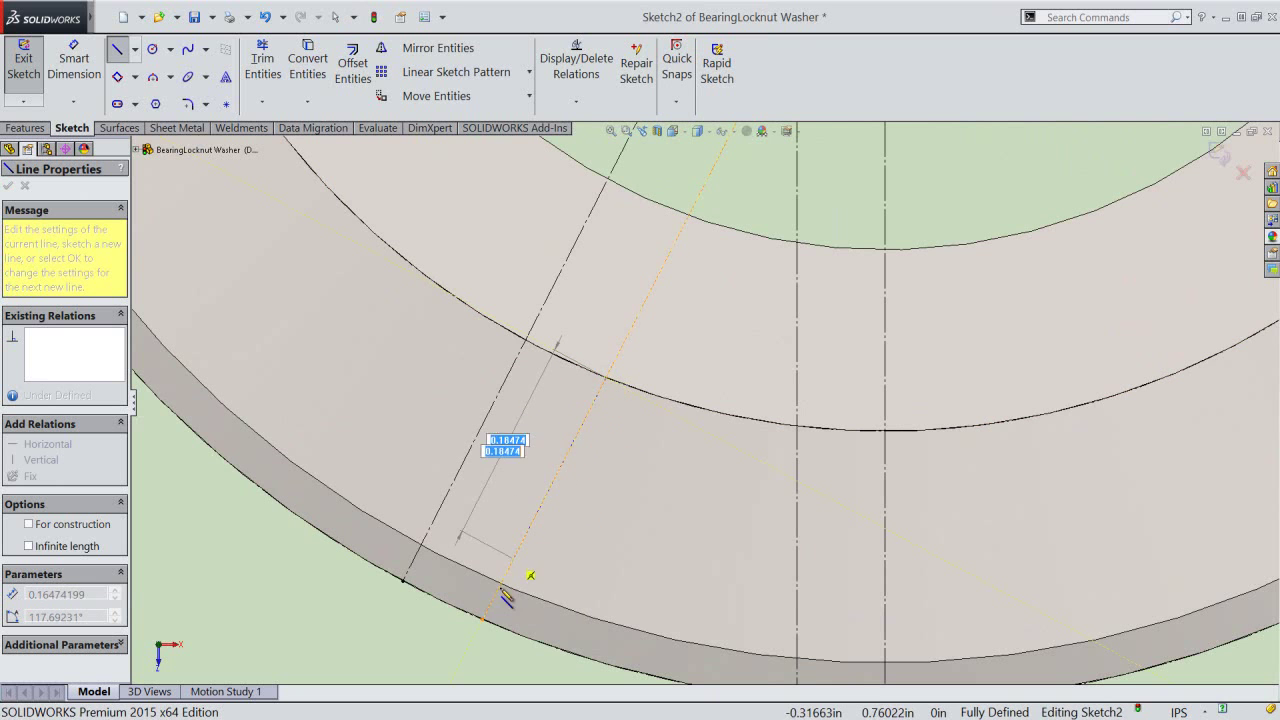
left_click(483, 619)
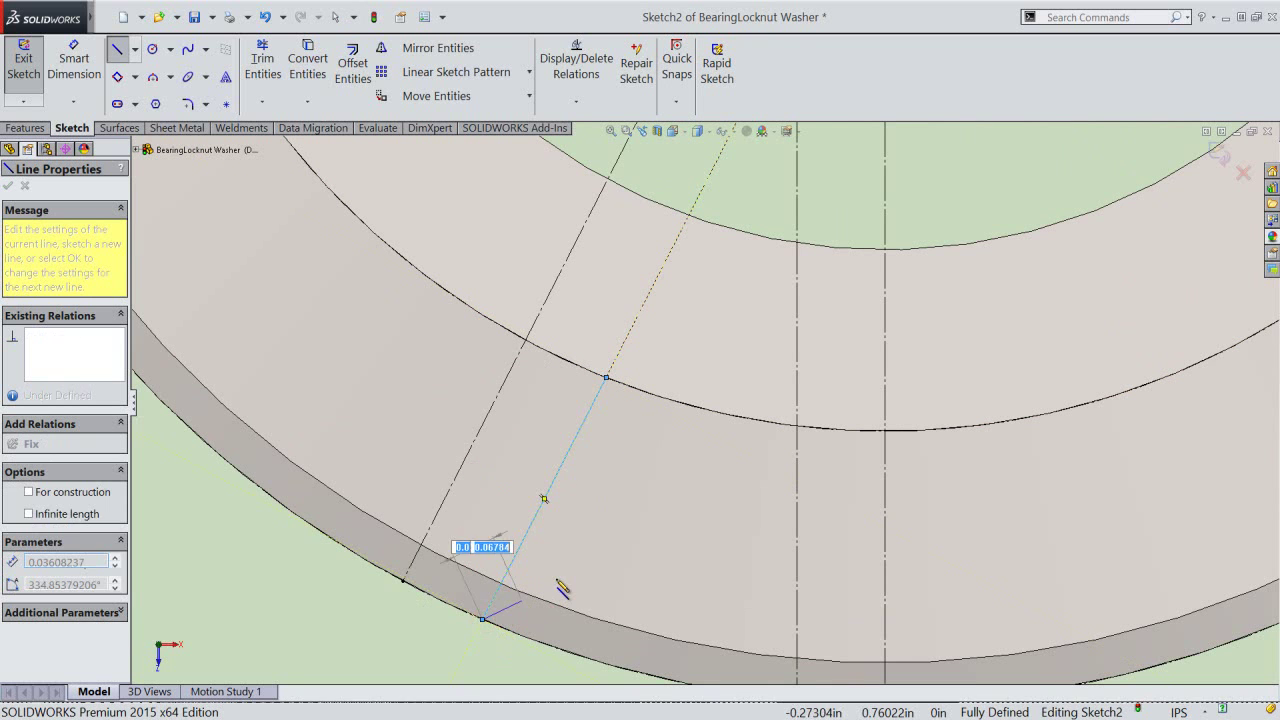
key("Escape")
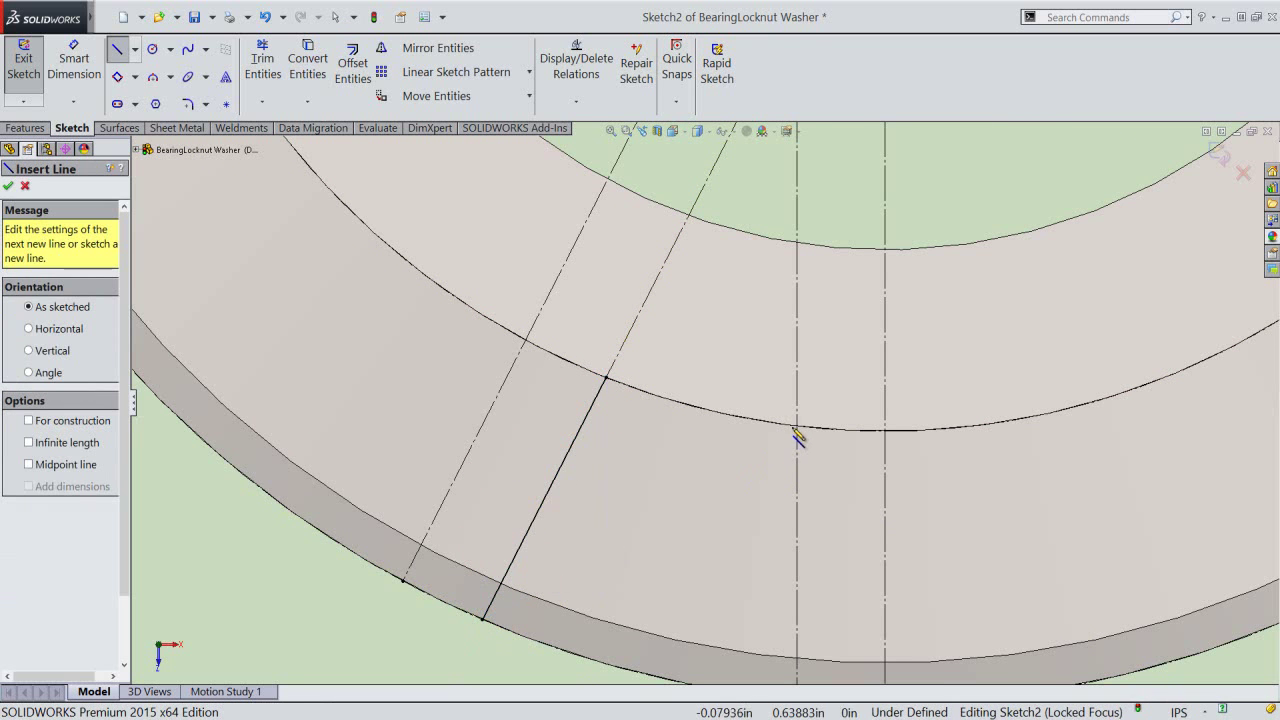
- Draw a solid vertical line from the middle circle to the outer edge and check both top endpoints
left_click(800, 429)
scroll(800, 430, "up", 3)
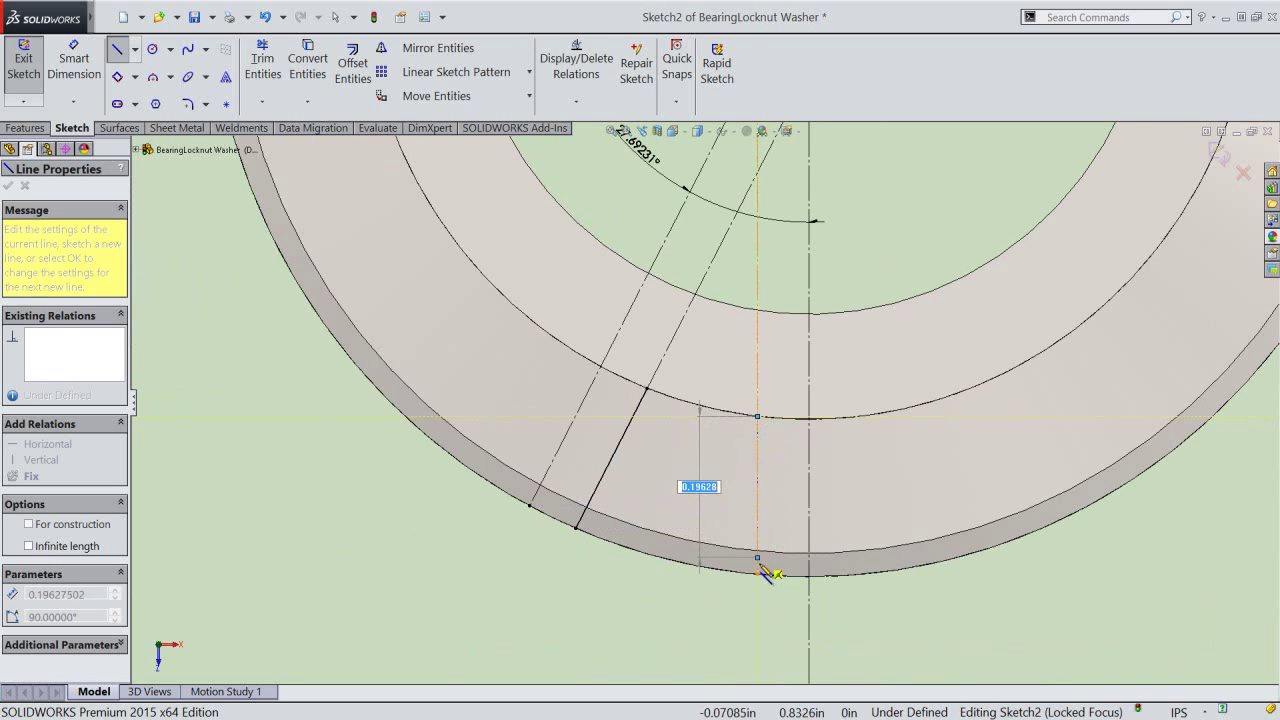
left_click(757, 575)
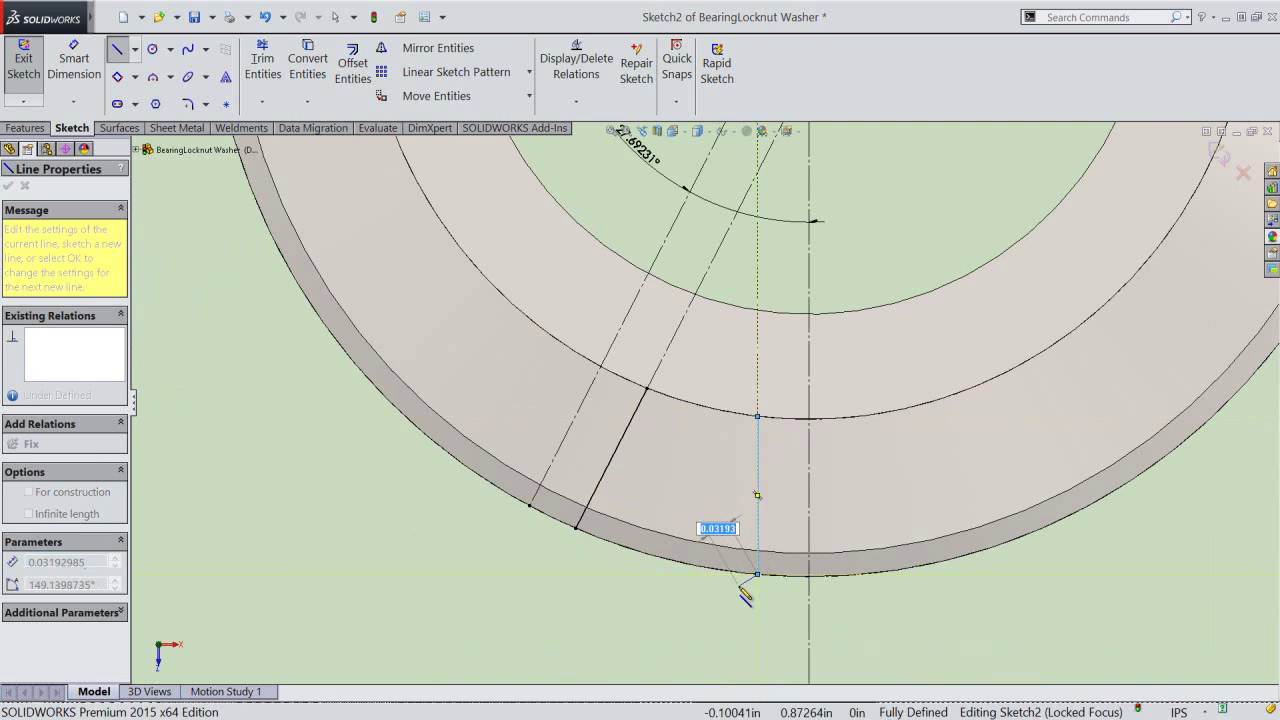
key("Escape")
right_click(466, 510)
left_click(492, 518)
left_click(647, 390)
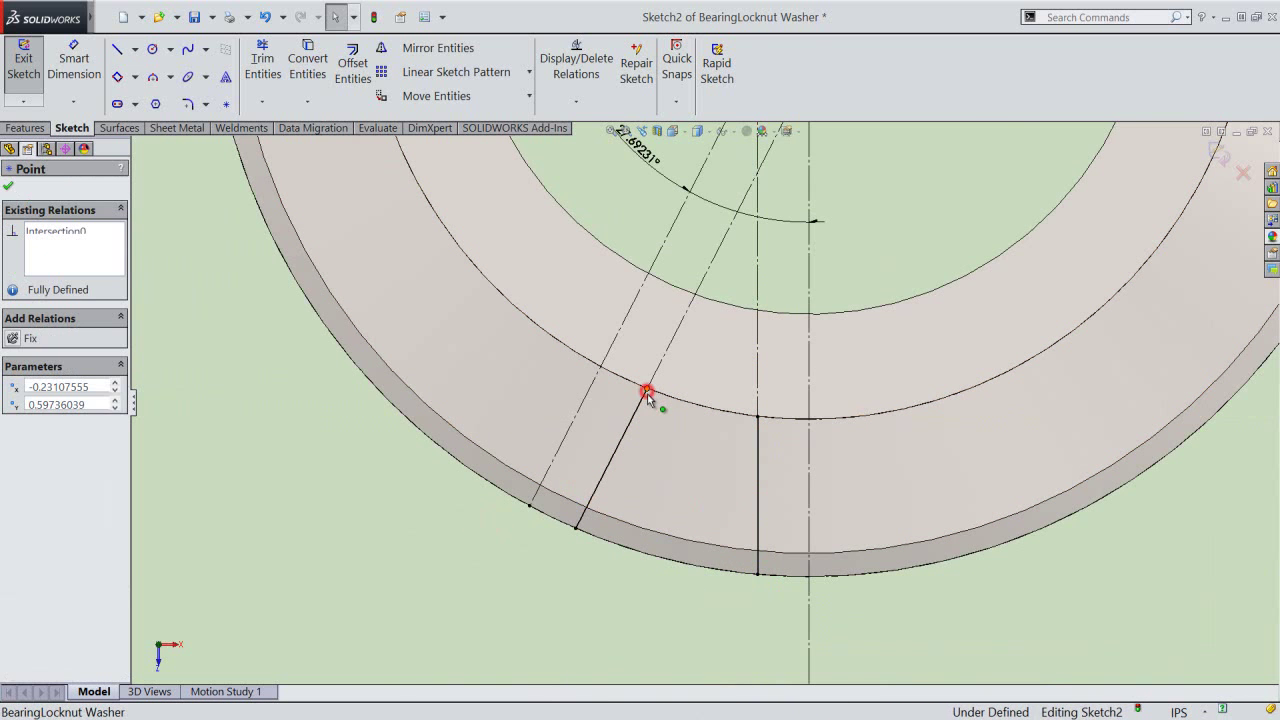
key("Escape")
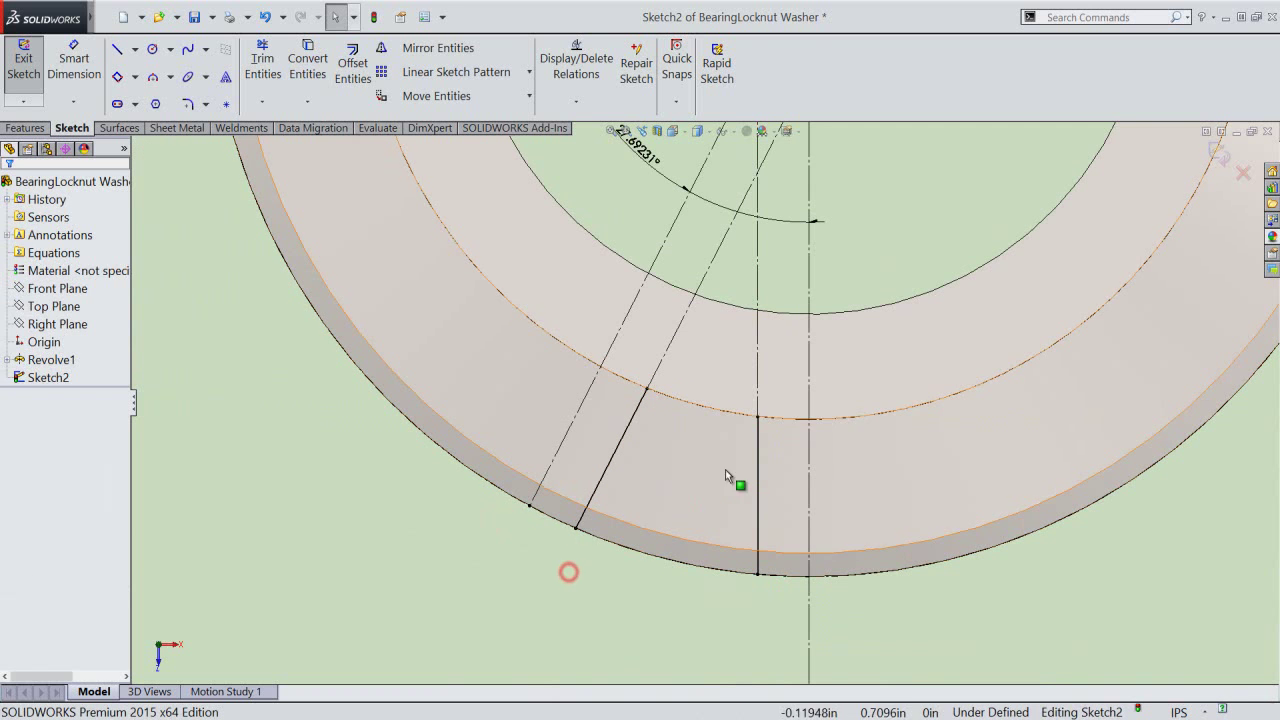
left_click(757, 417)
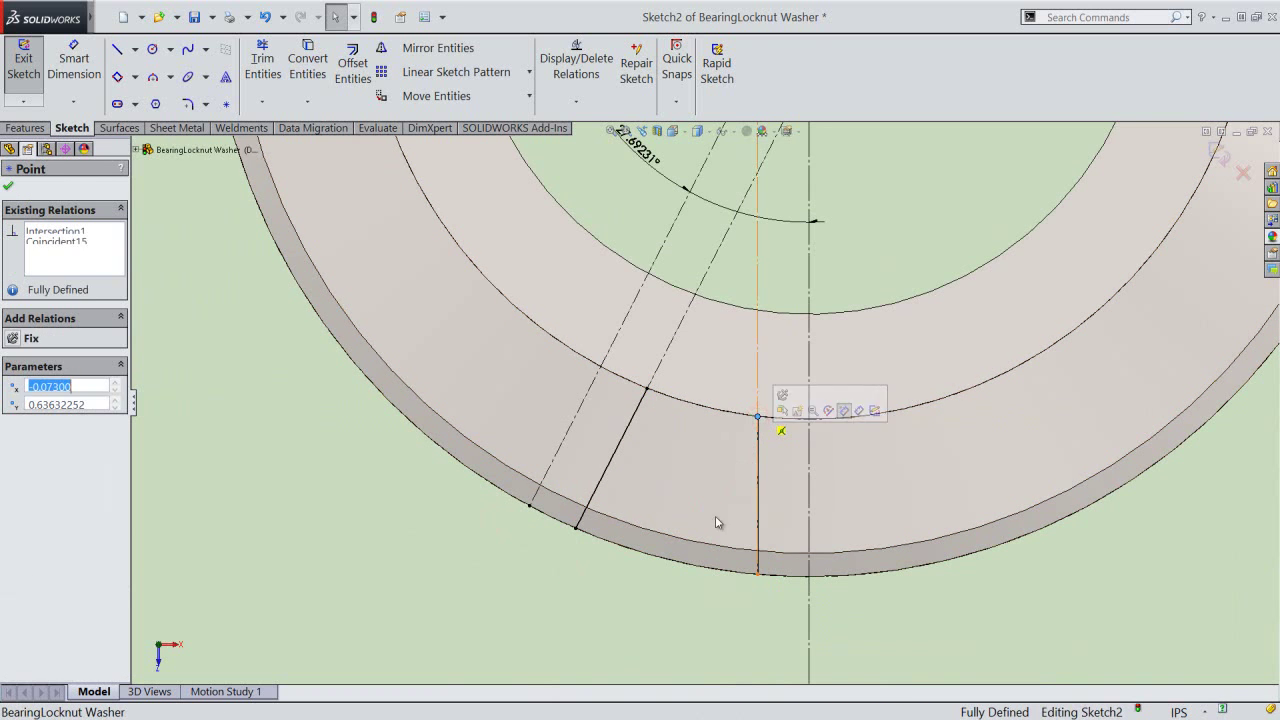
left_click(657, 592)
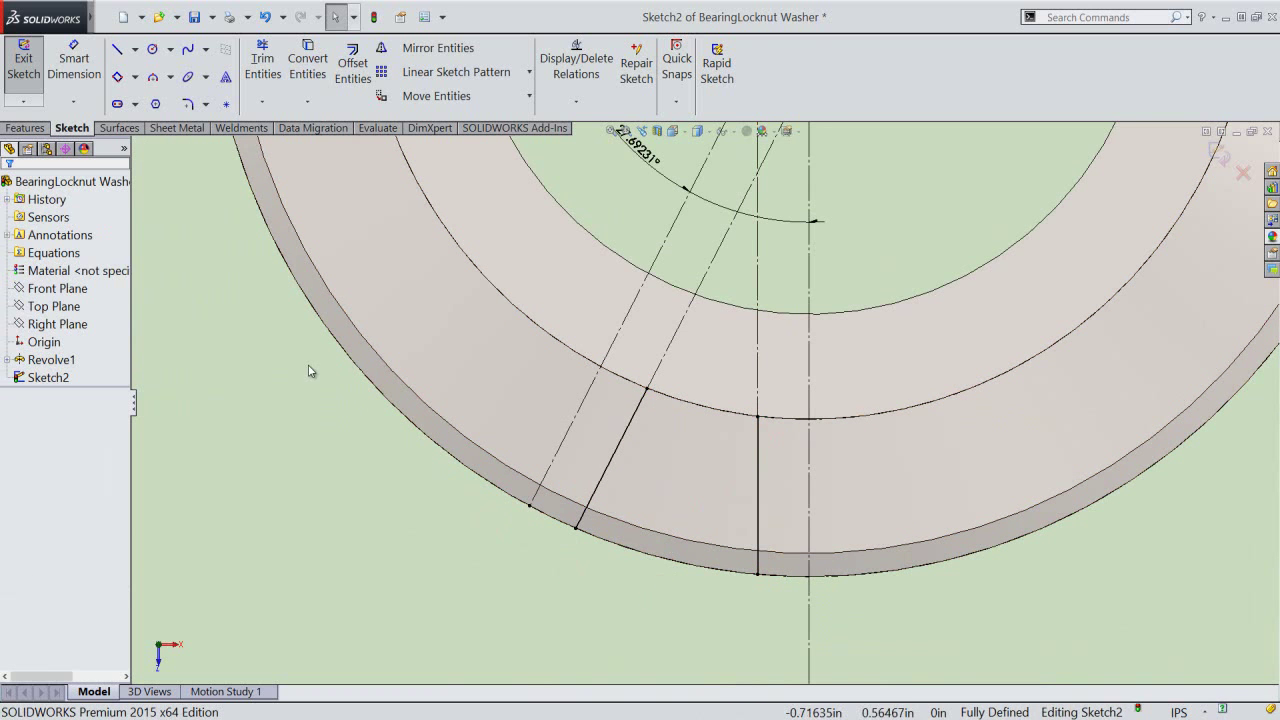
right_click(309, 371)
- Draw a three-point arc along the outer edge joining the two lines' outer ends
left_click(340, 361)
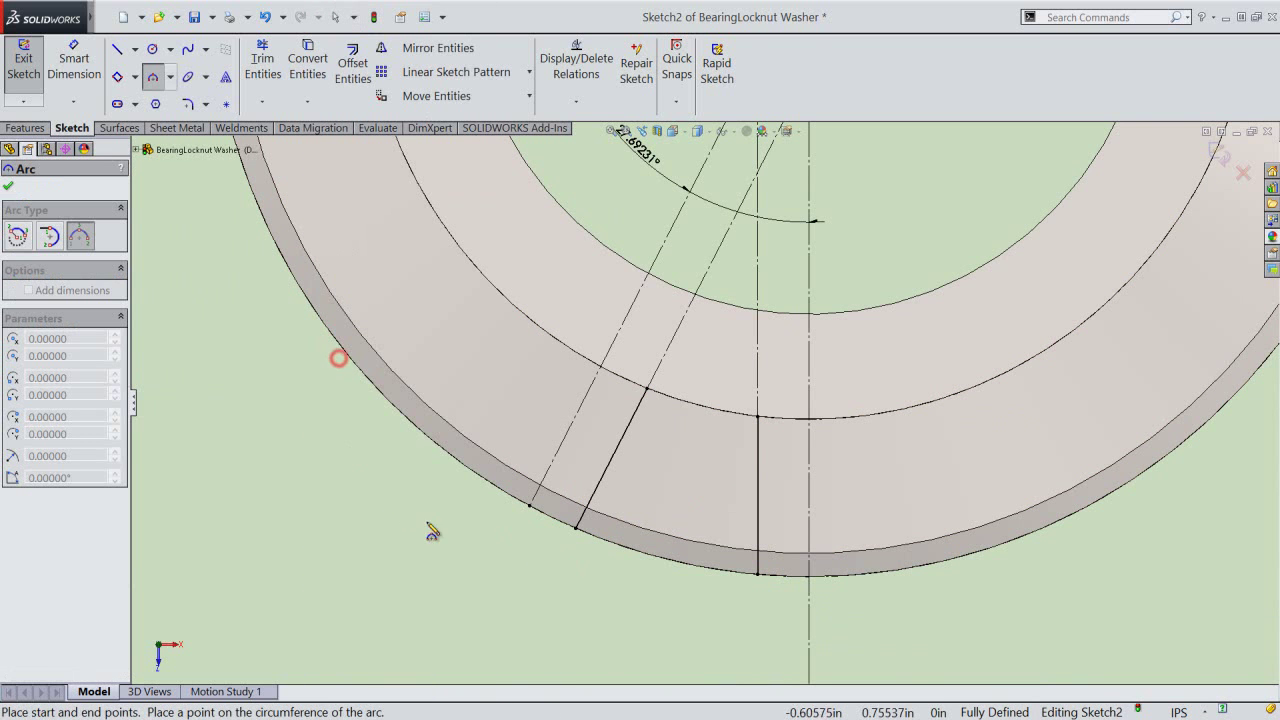
left_click(575, 530)
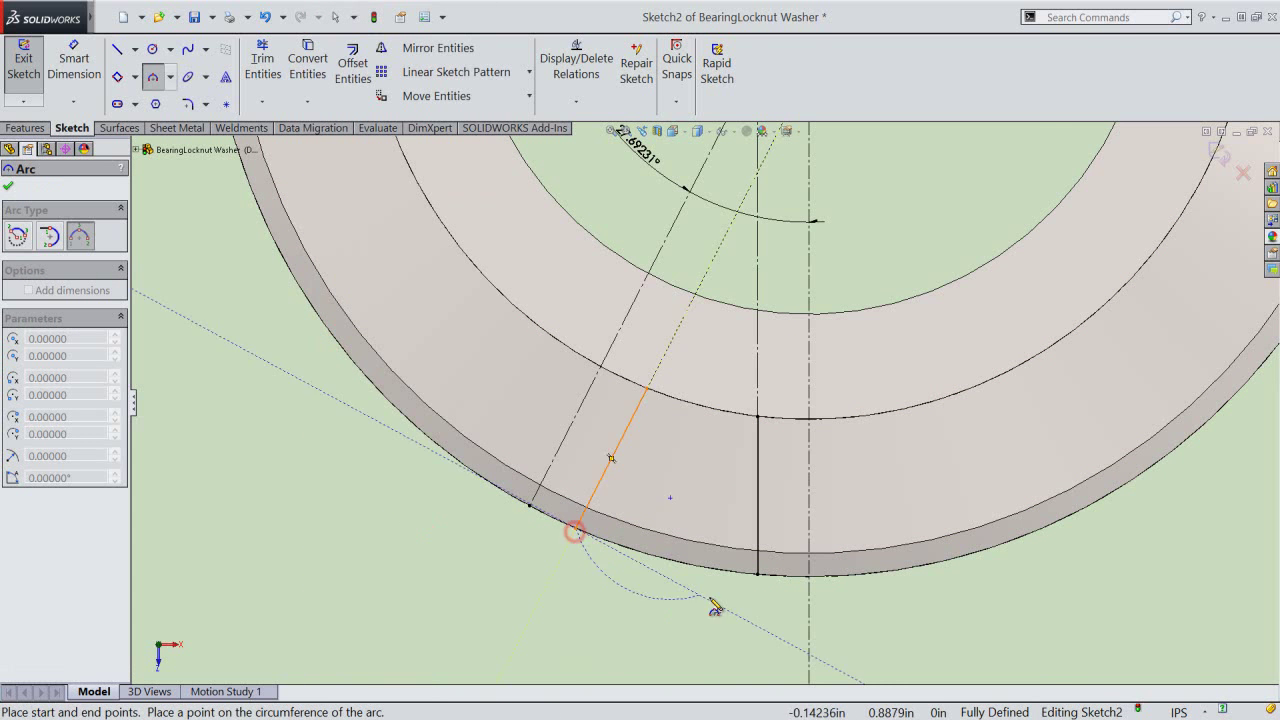
scroll(709, 606, "down", 2)
left_click(779, 545)
left_click(750, 541)
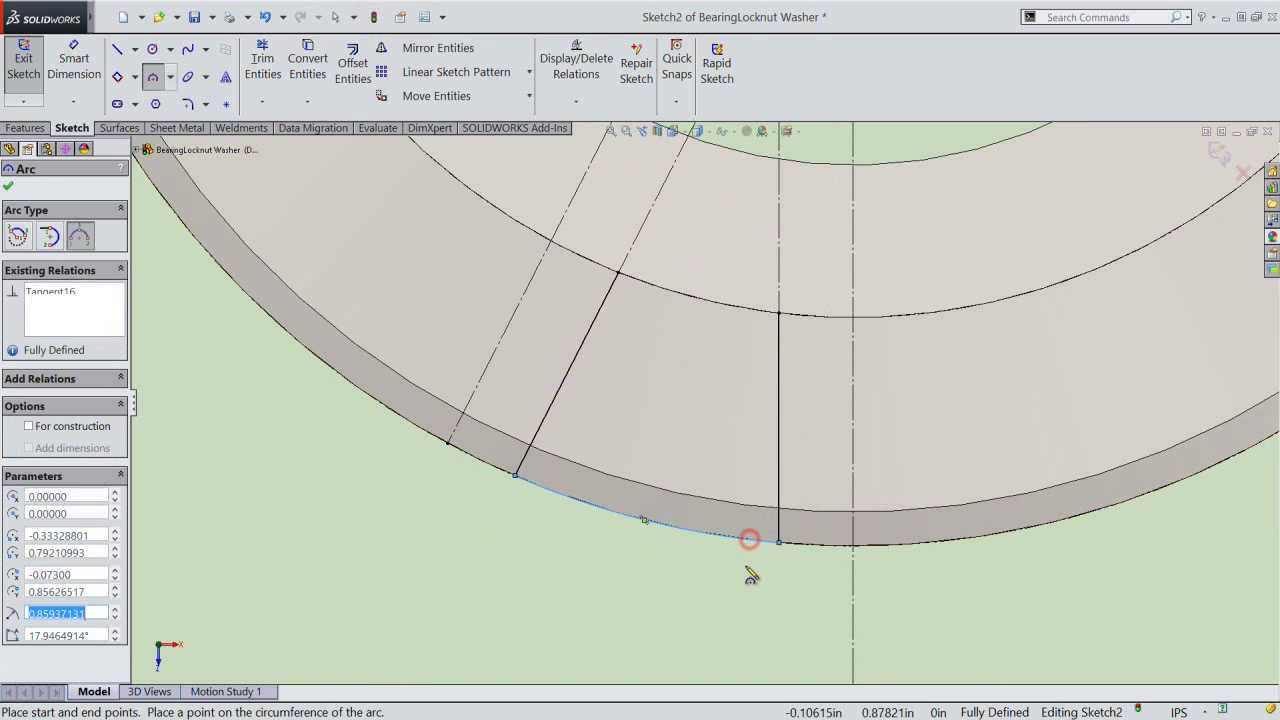
- Close the tab with an arc between the lines' top ends, then exit the sketch
left_click(617, 272)
left_click(779, 313)
left_click(747, 311)
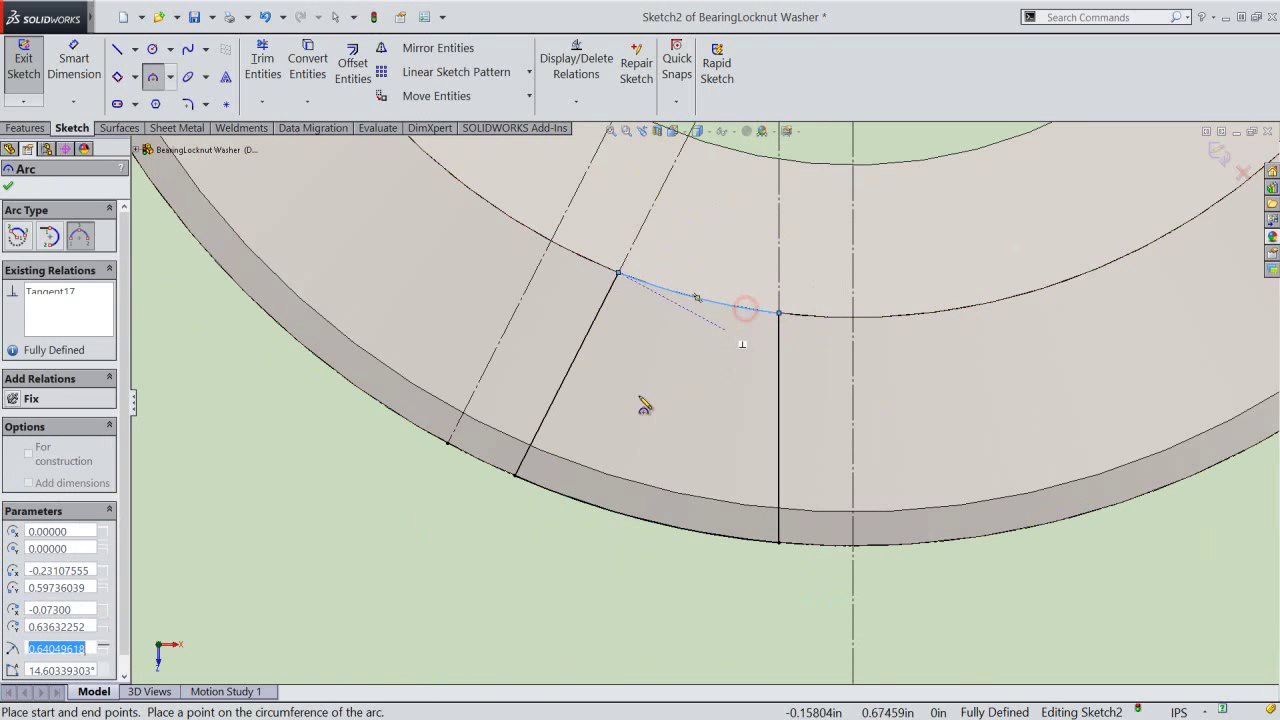
right_click(424, 525)
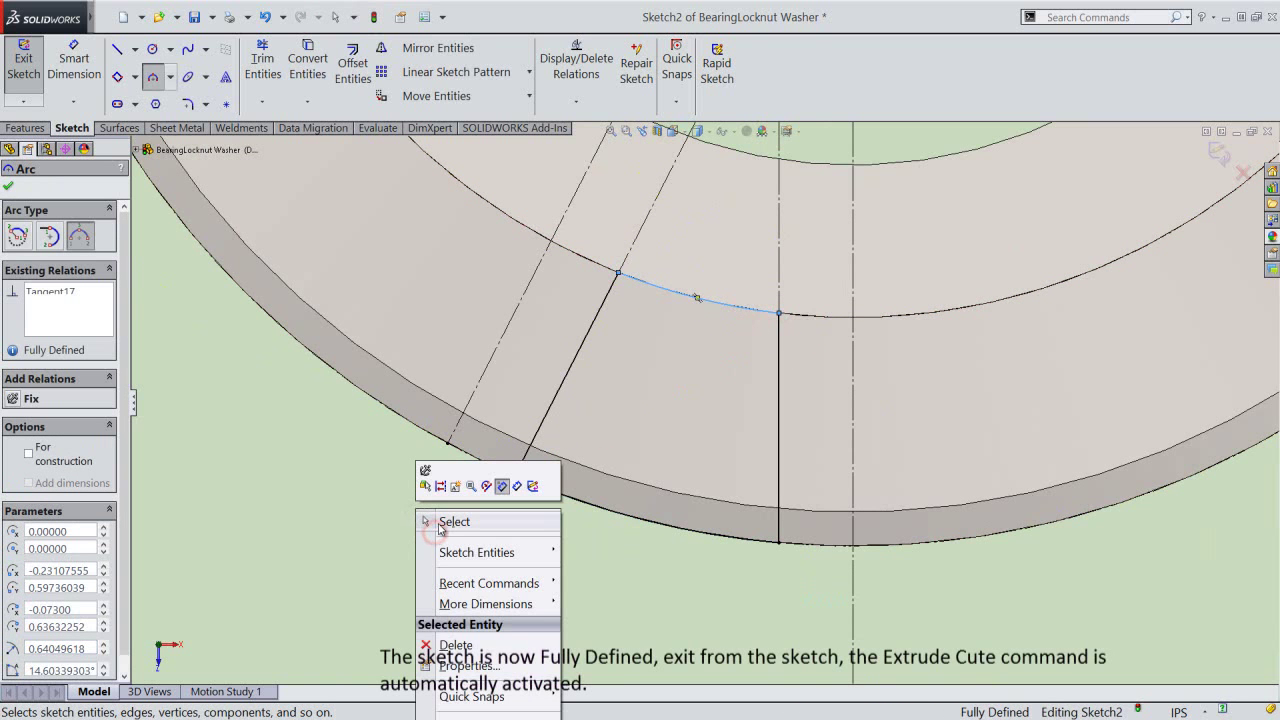
left_click(438, 524)
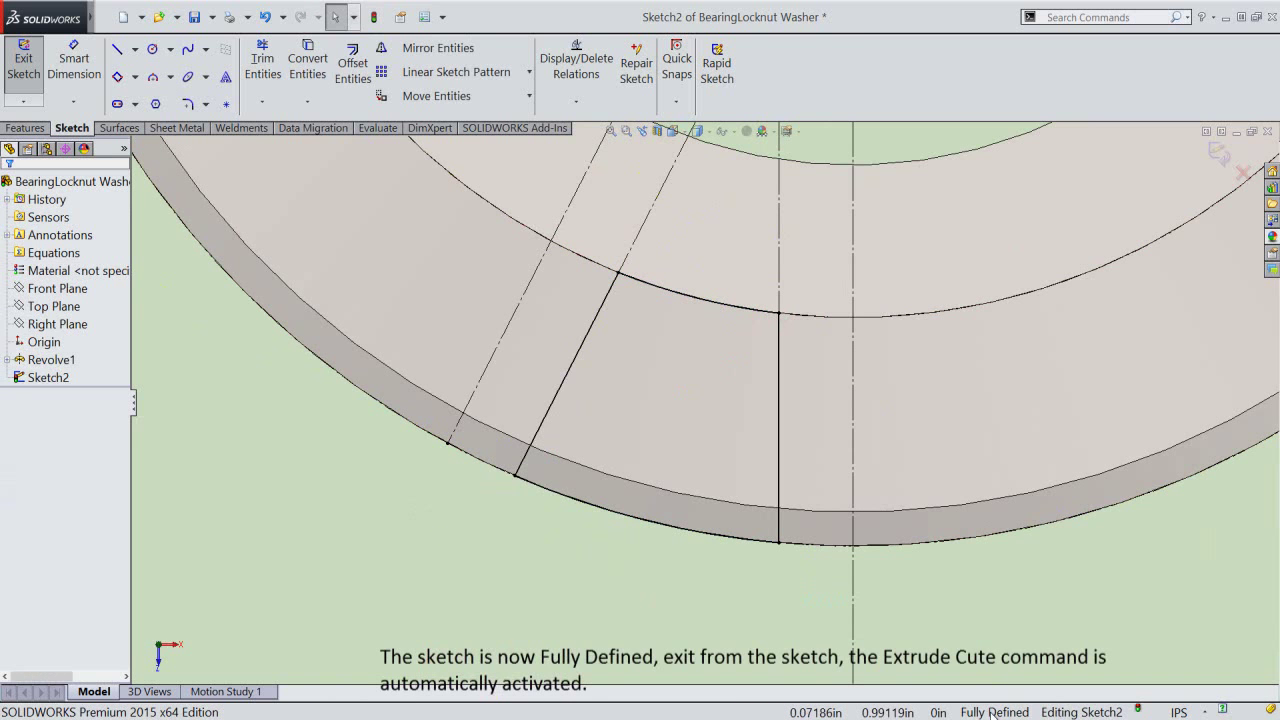
left_click(1217, 155)
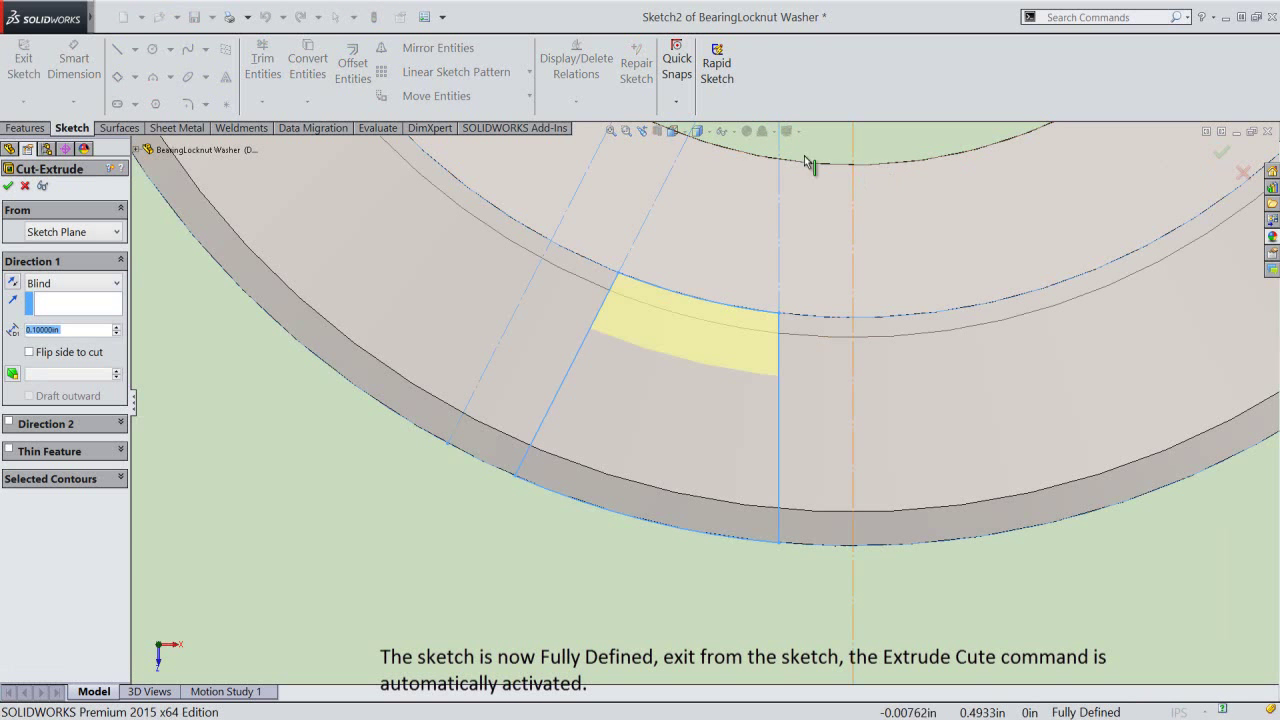
- Show the washer in isometric view and set the tab cut's end condition to Through All
left_click(683, 133)
left_click(699, 132)
left_click(672, 132)
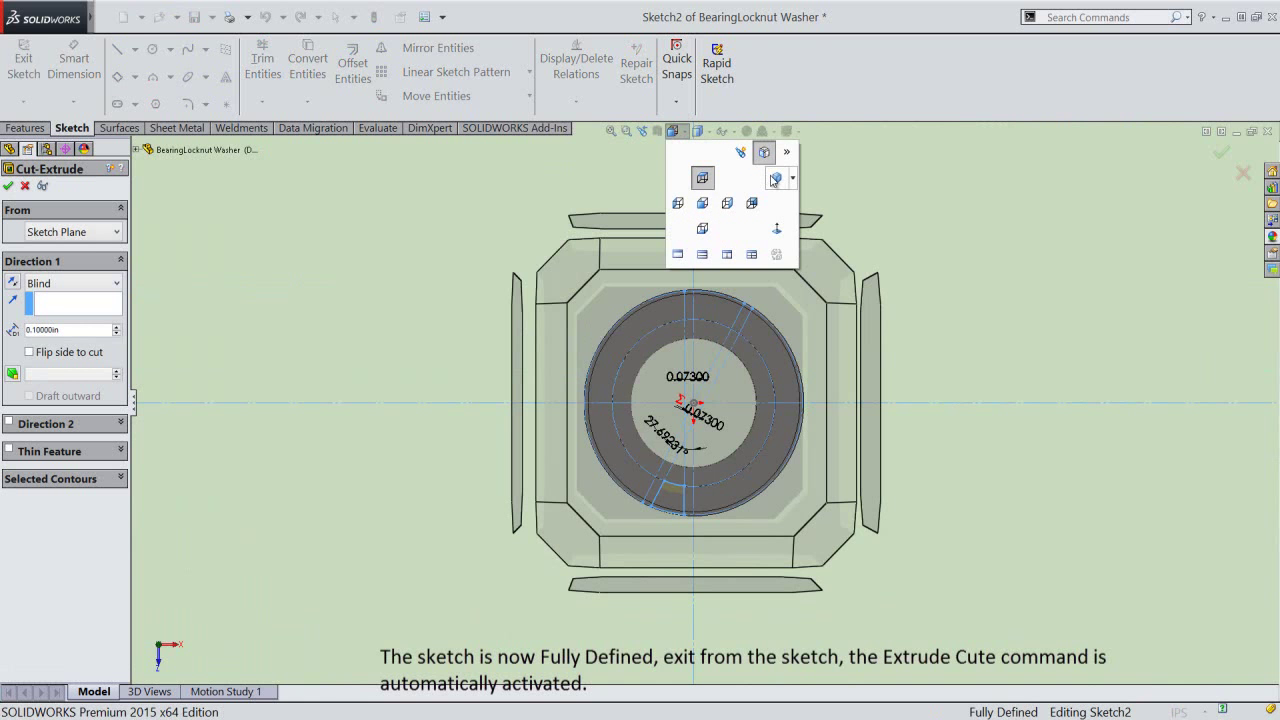
left_click(776, 179)
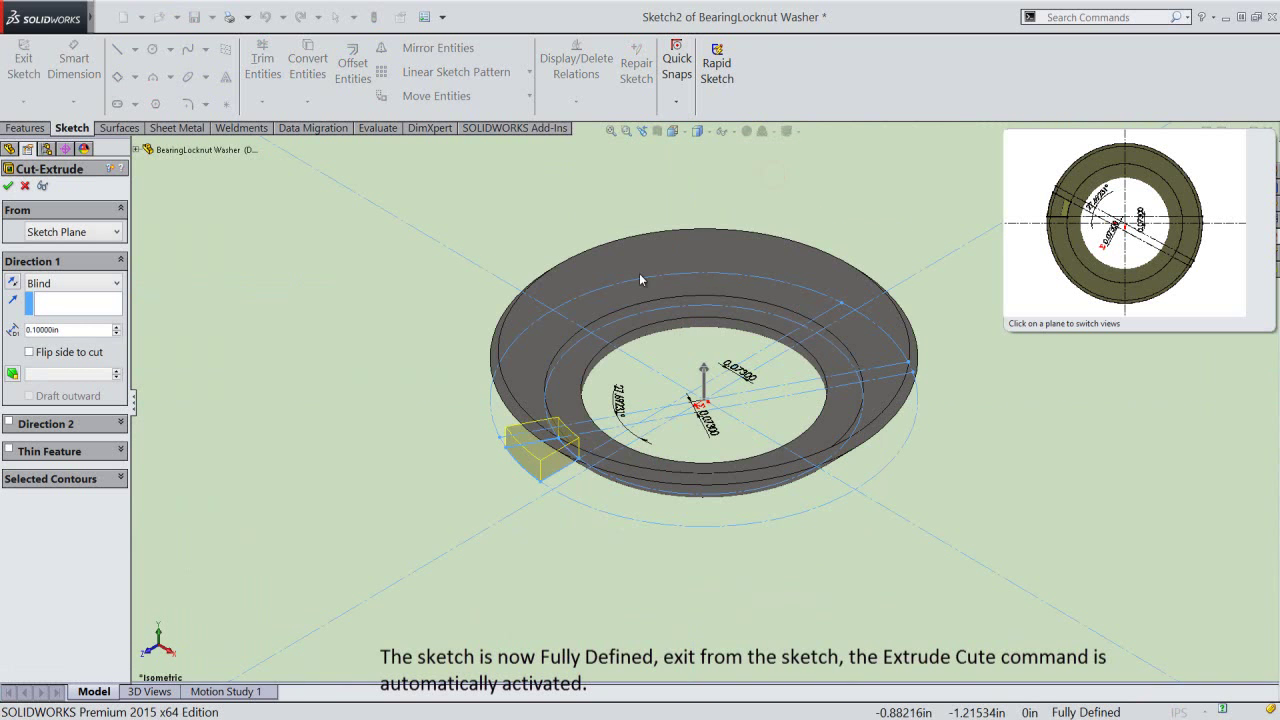
scroll(560, 385, "down", 3)
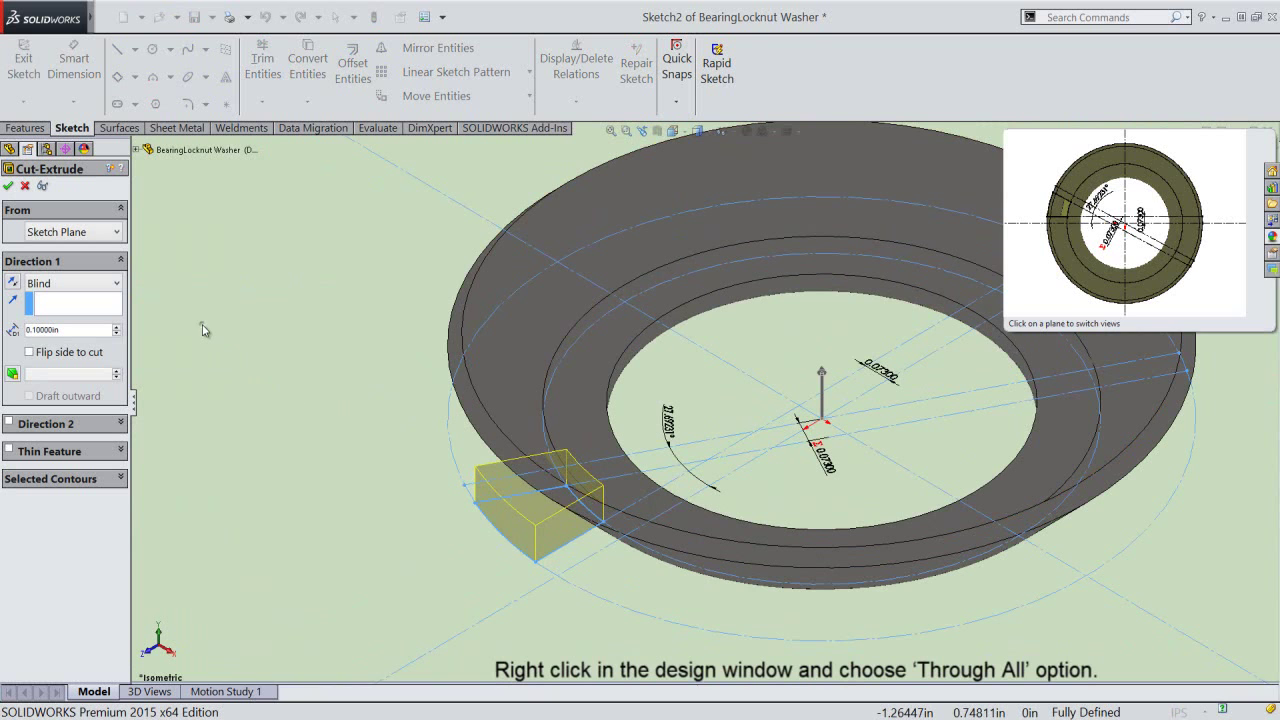
right_click(224, 346)
left_click(263, 352)
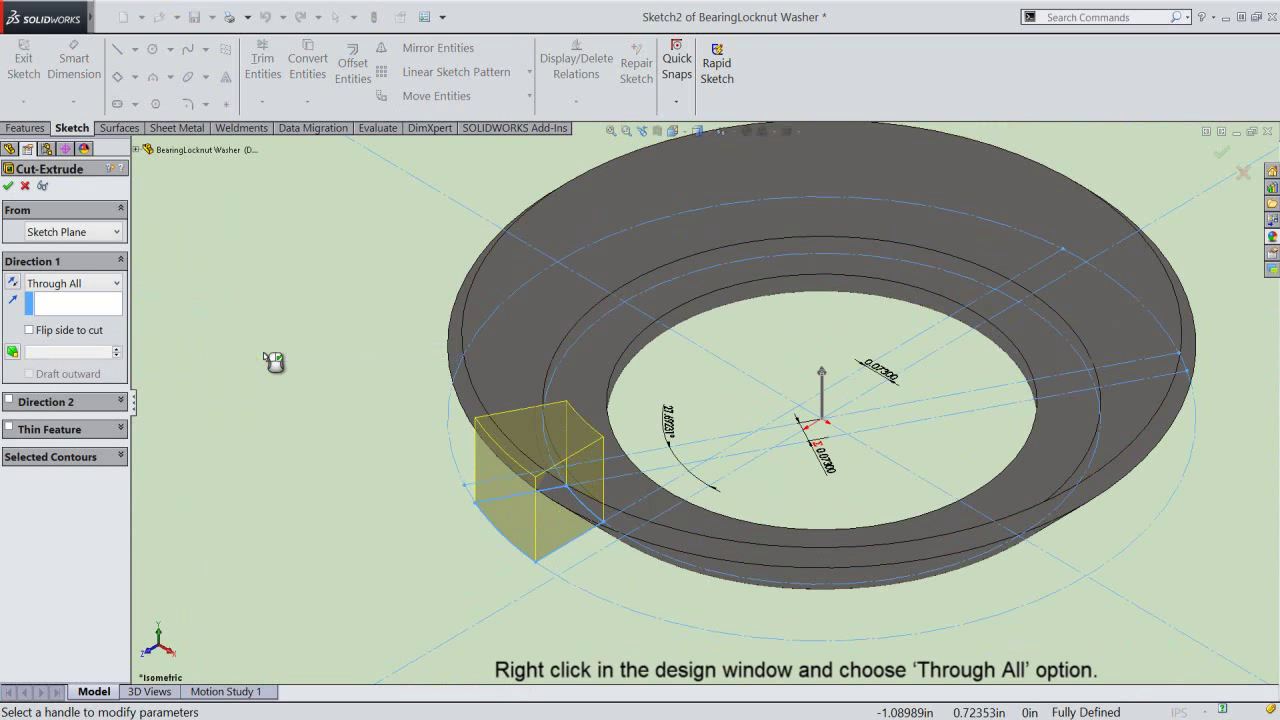
- Create the notch cut and switch on all three directional lights in the scene
left_click(9, 186)
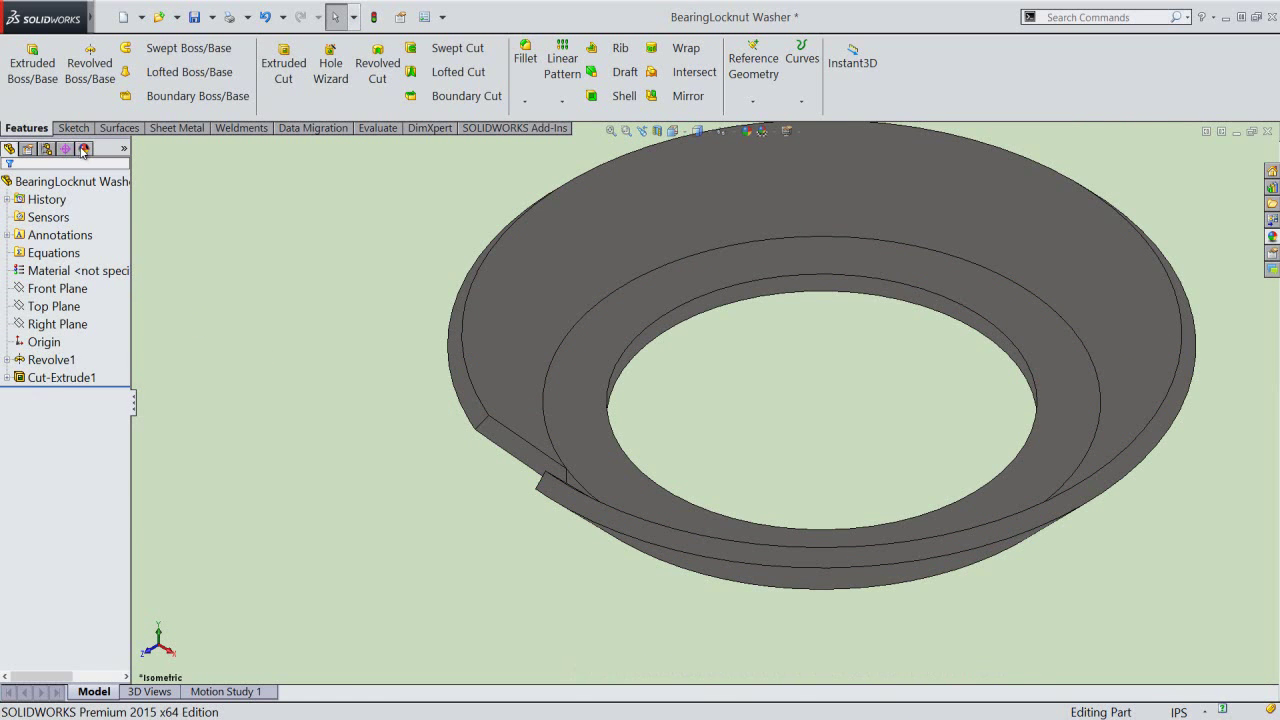
left_click(83, 148)
left_click(8, 225)
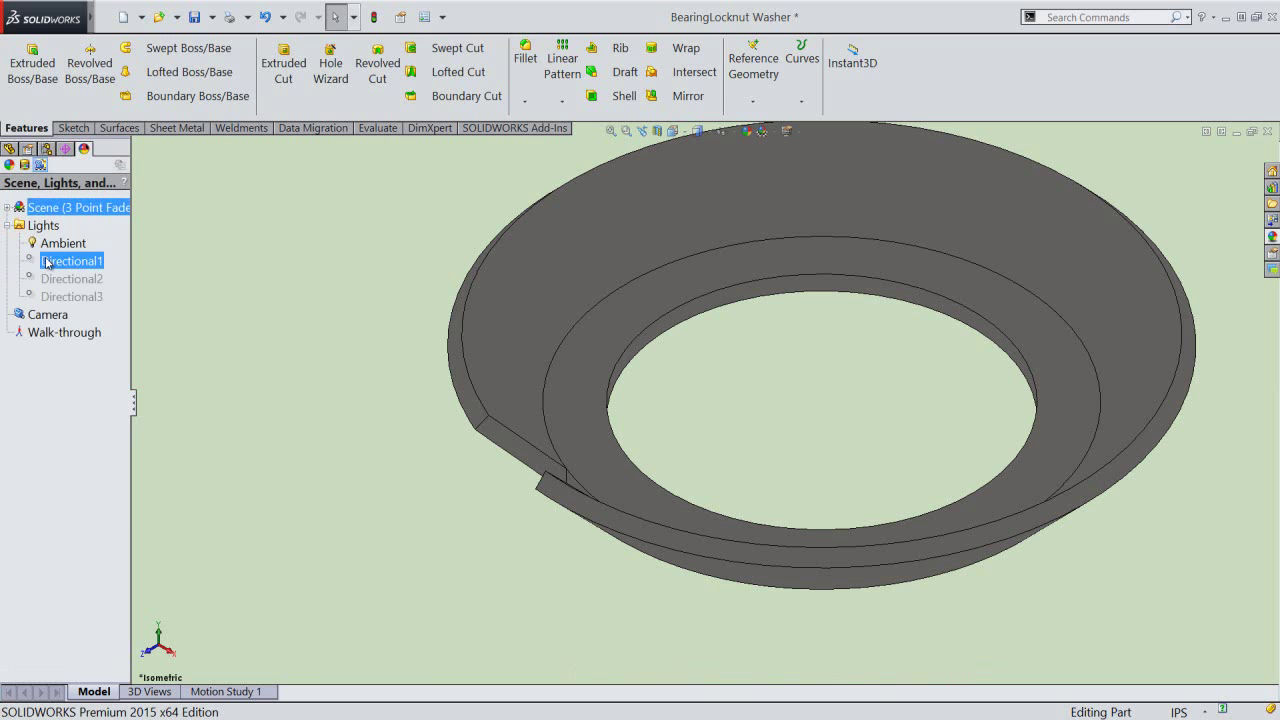
left_click(46, 257)
right_click(46, 259)
left_click(68, 270)
right_click(55, 272)
left_click(75, 283)
right_click(50, 298)
left_click(60, 301)
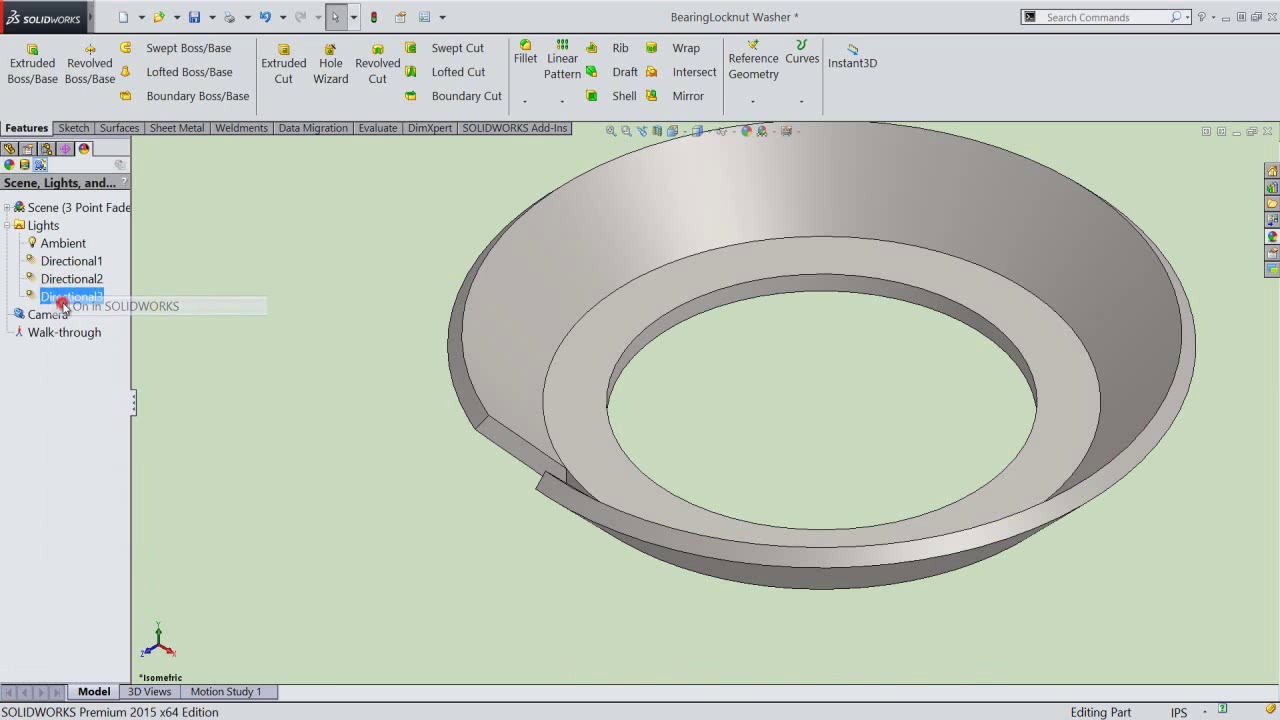
left_click(200, 302)
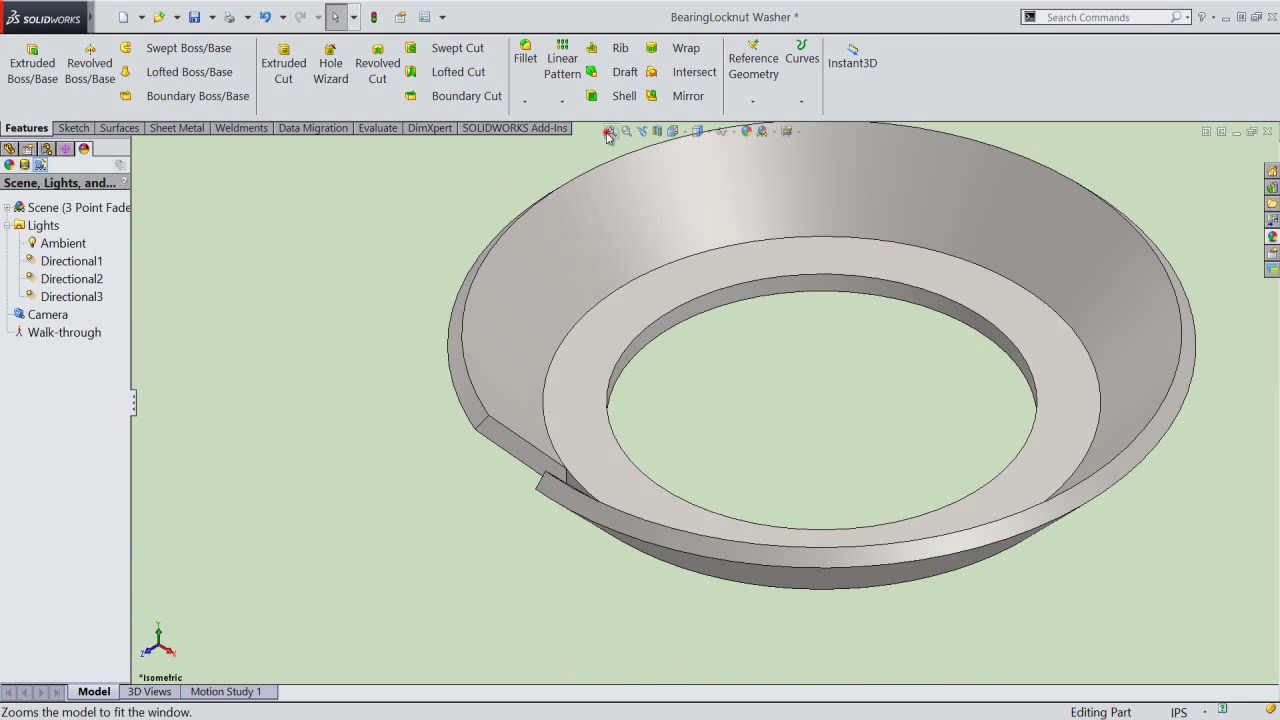
- Fit the washer in view and raise the ambient light level slightly
left_click(607, 131)
double_click(42, 243)
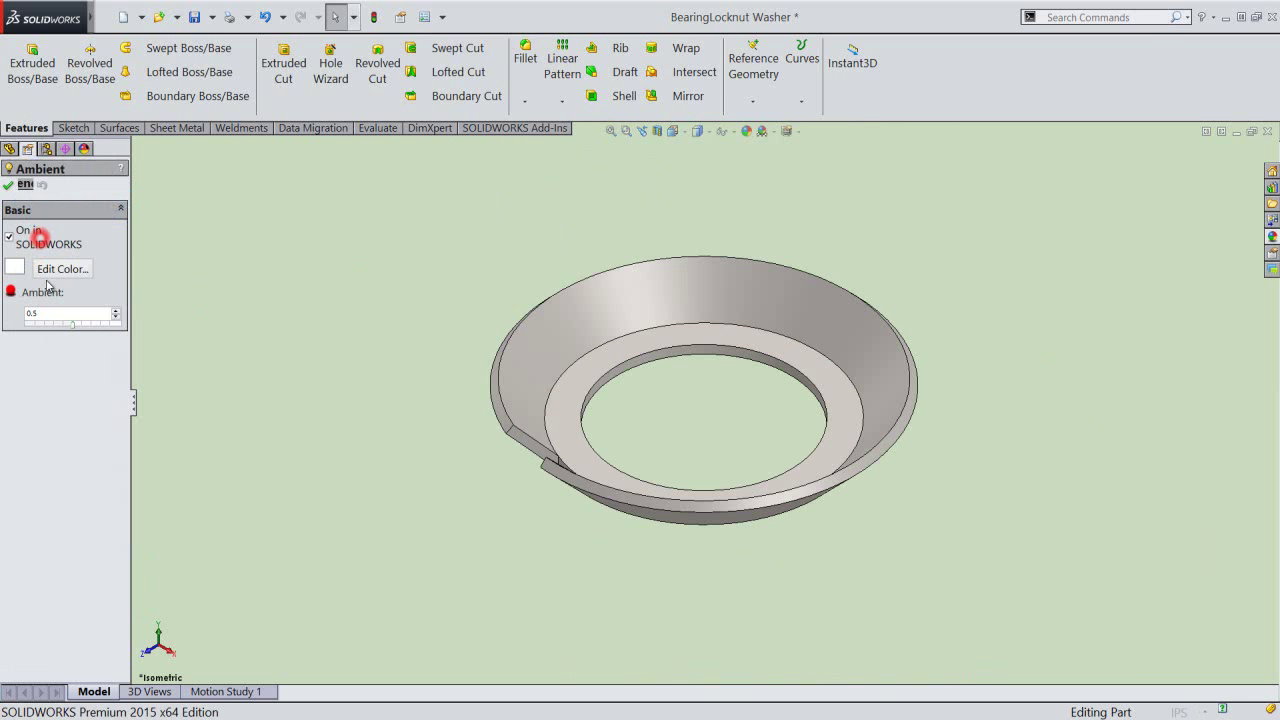
left_click(116, 314)
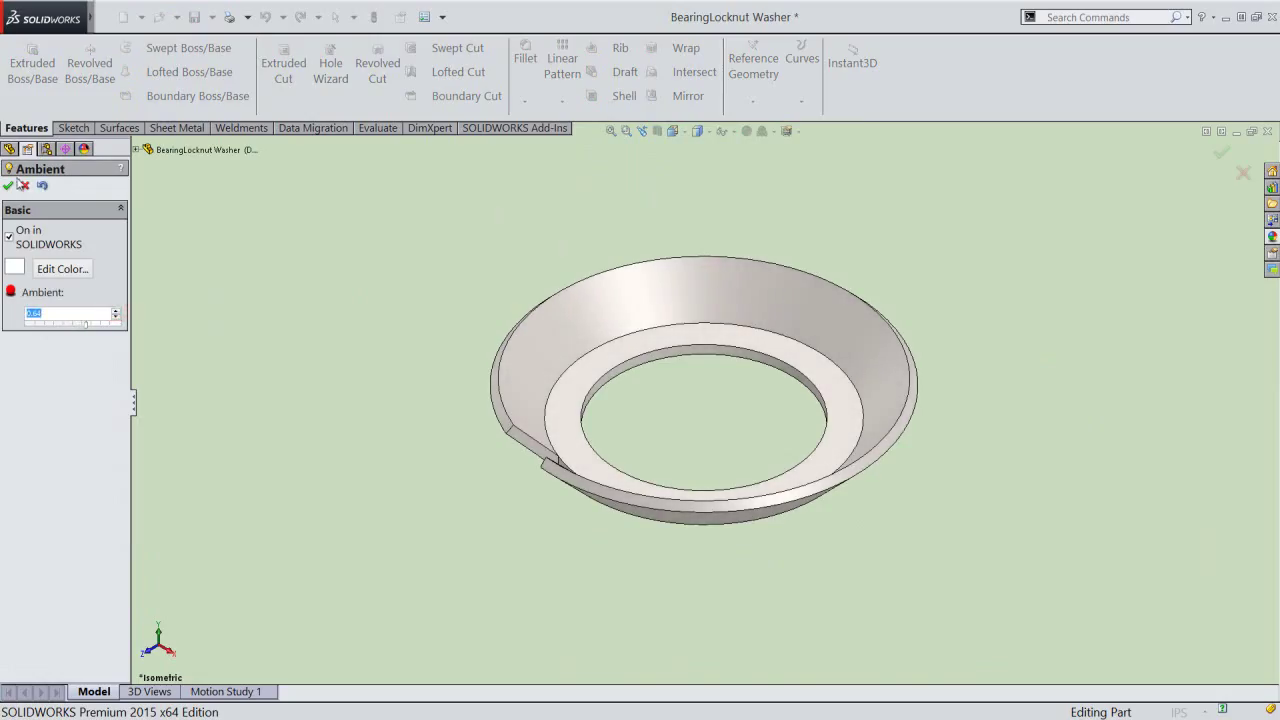
left_click(8, 187)
left_click(7, 223)
left_click(9, 149)
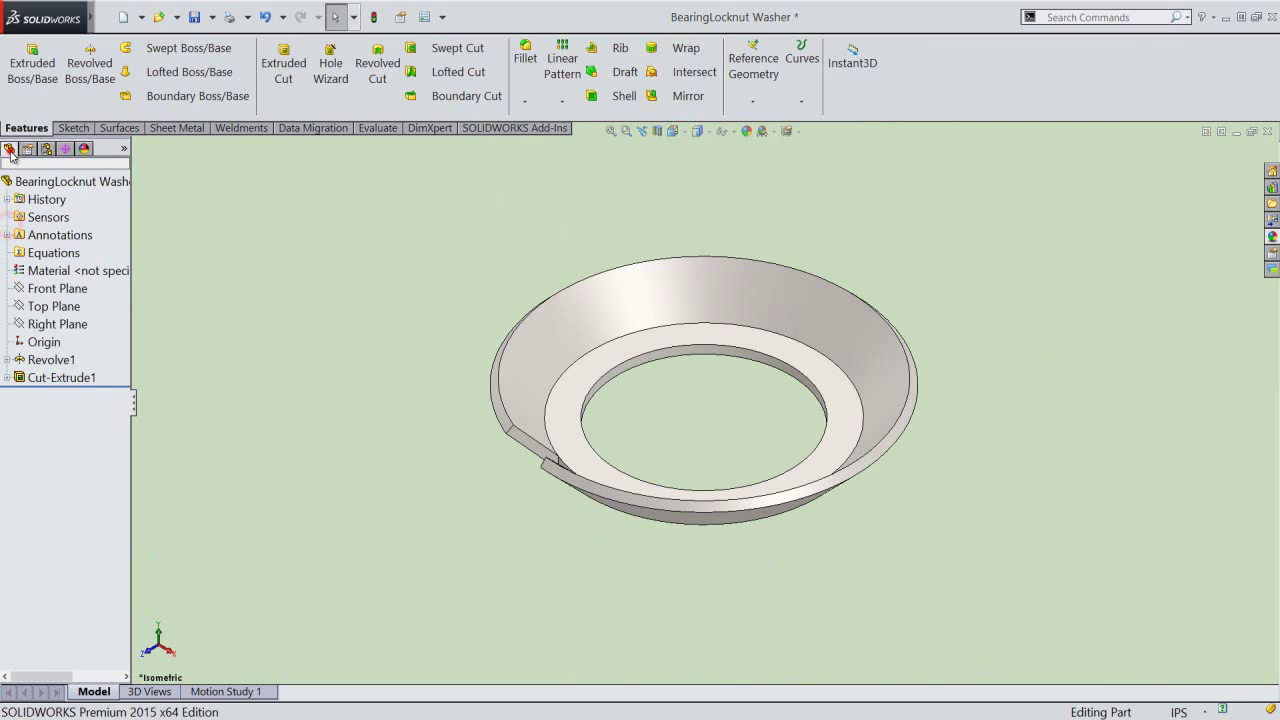
- Inspect the notch from another angle, return to isometric, then rebuild and save the part
left_click(499, 184)
left_click(688, 378)
middle_click_drag(583, 529, 726, 451)
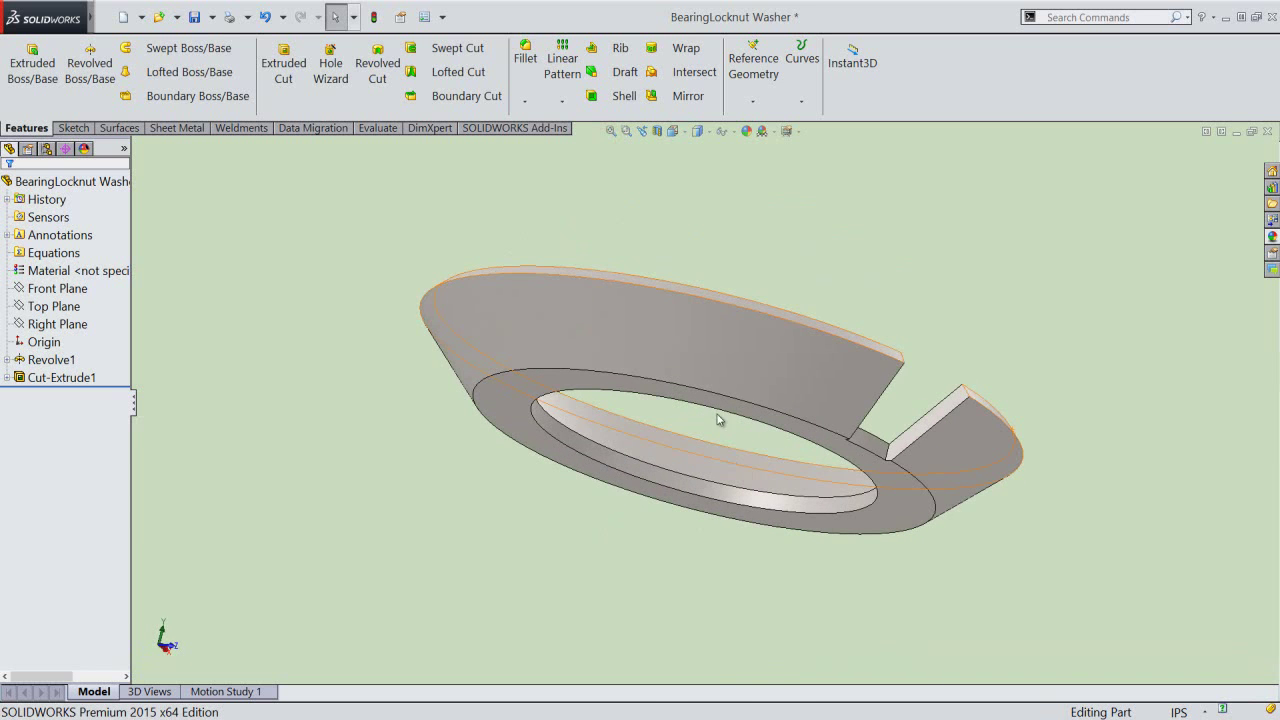
key("ctrl+7")
left_click(372, 15)
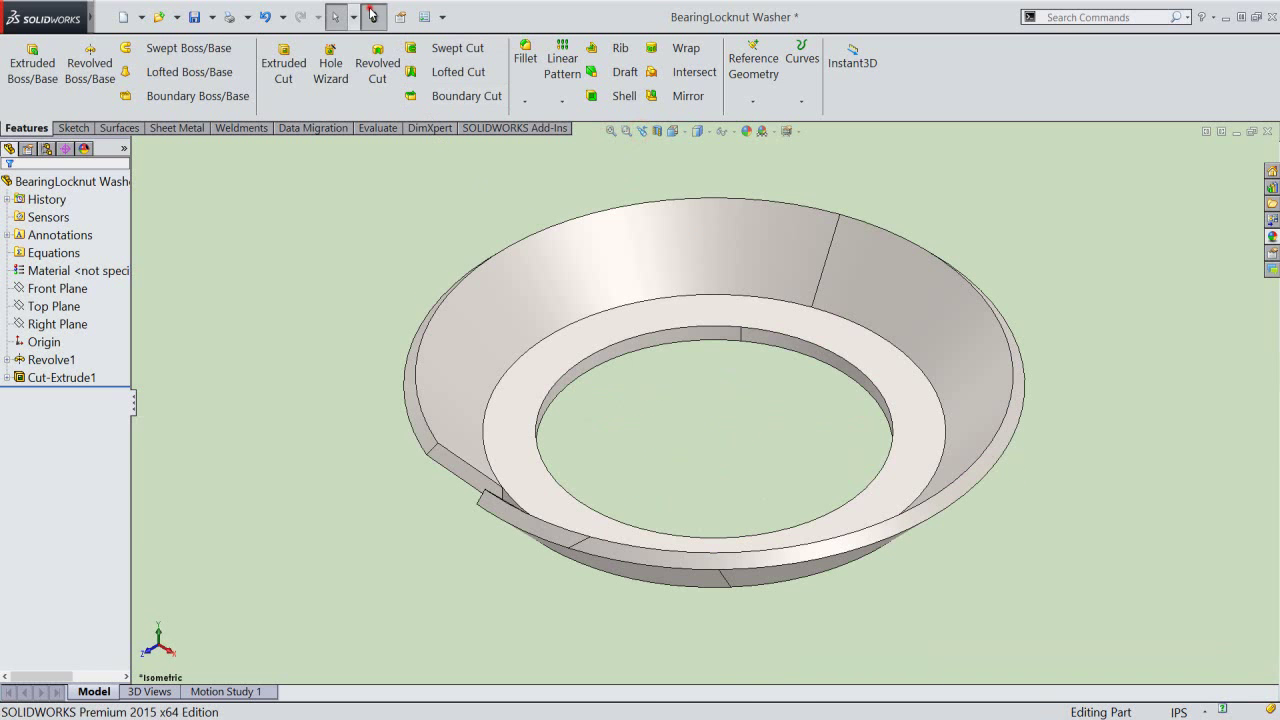
left_click(193, 17)
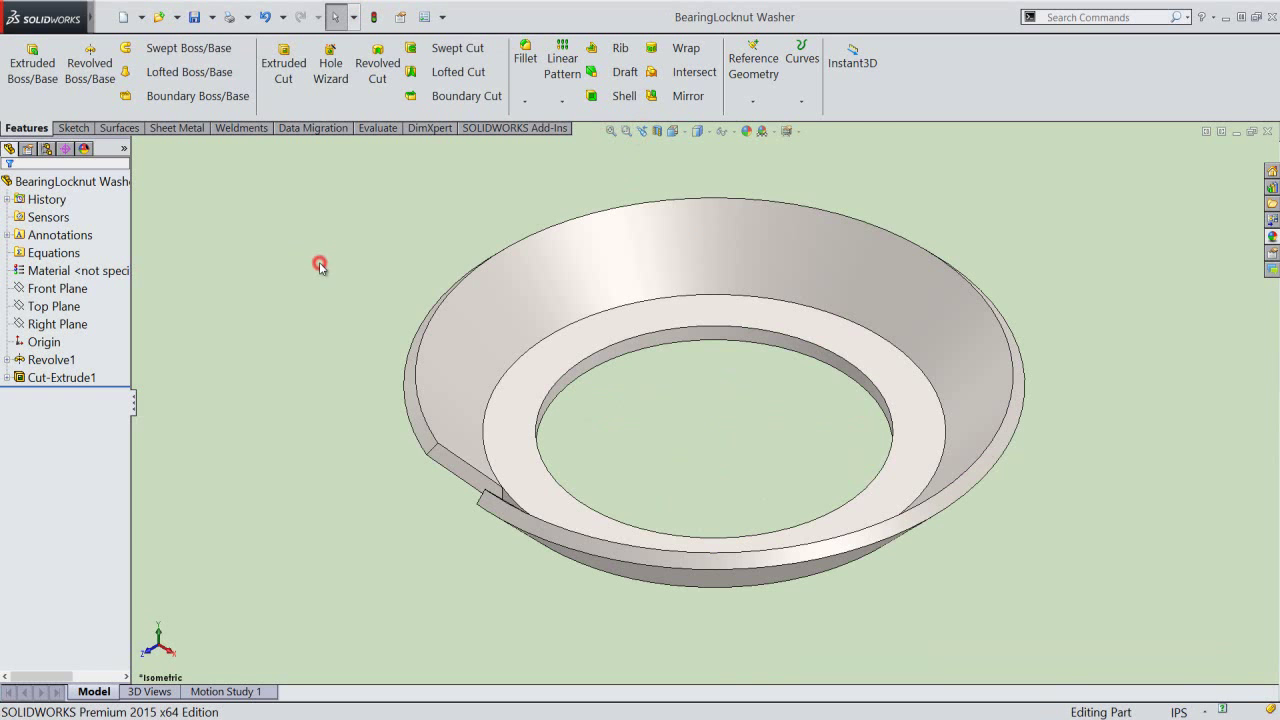
- Turn on display of temporary axes so the washer's central axis shows
left_click(733, 132)
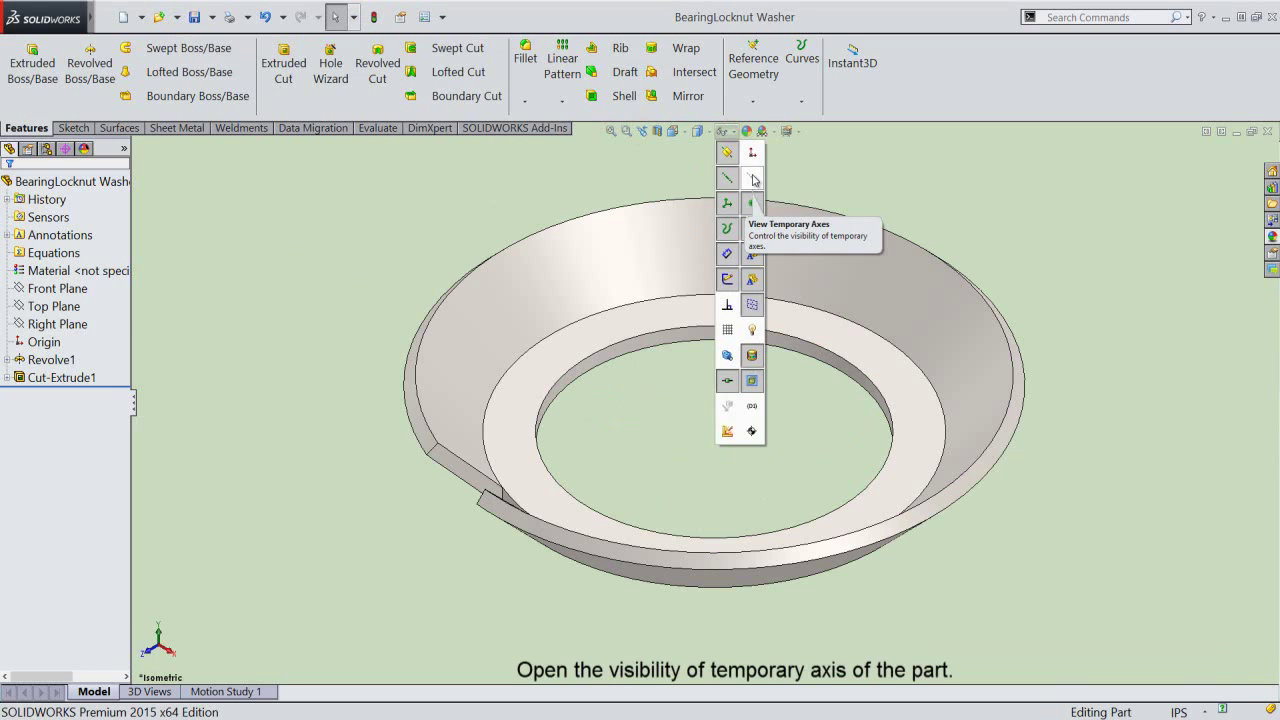
left_click(753, 179)
left_click(336, 252)
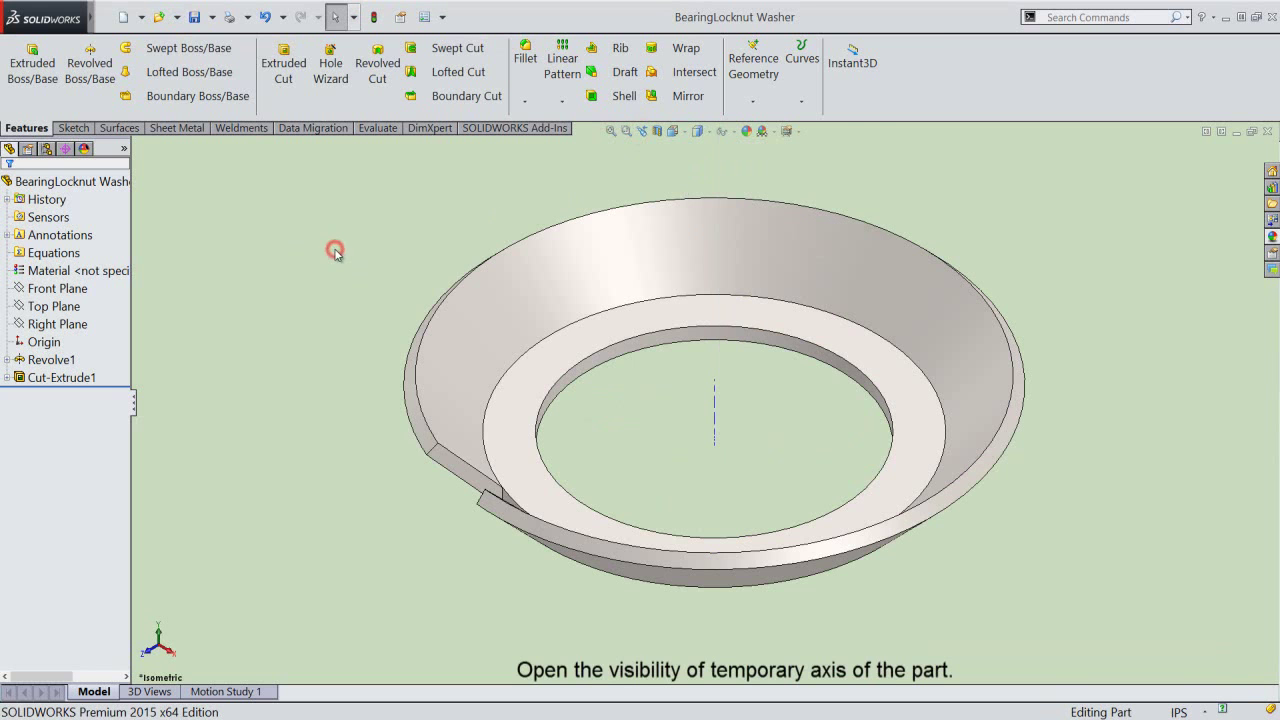
- Circular-pattern Cut-Extrude1 around the central temporary axis, 13 instances over 360°
left_click(562, 104)
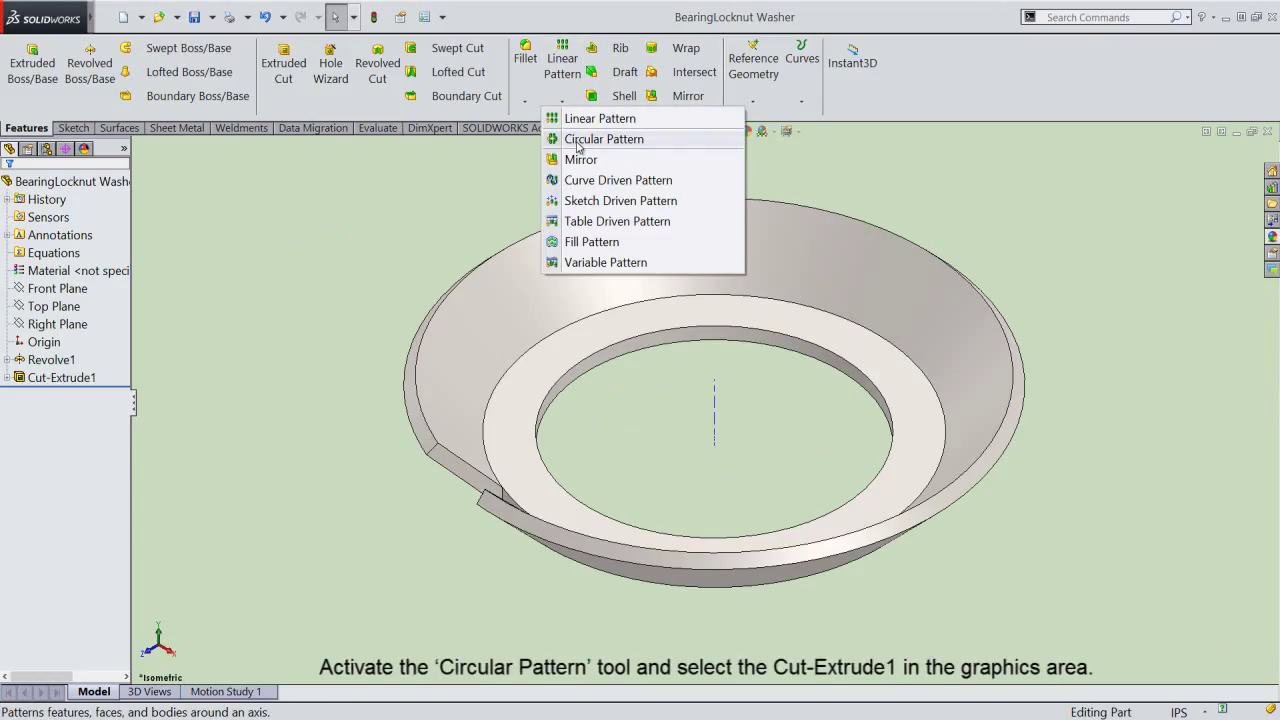
left_click(577, 140)
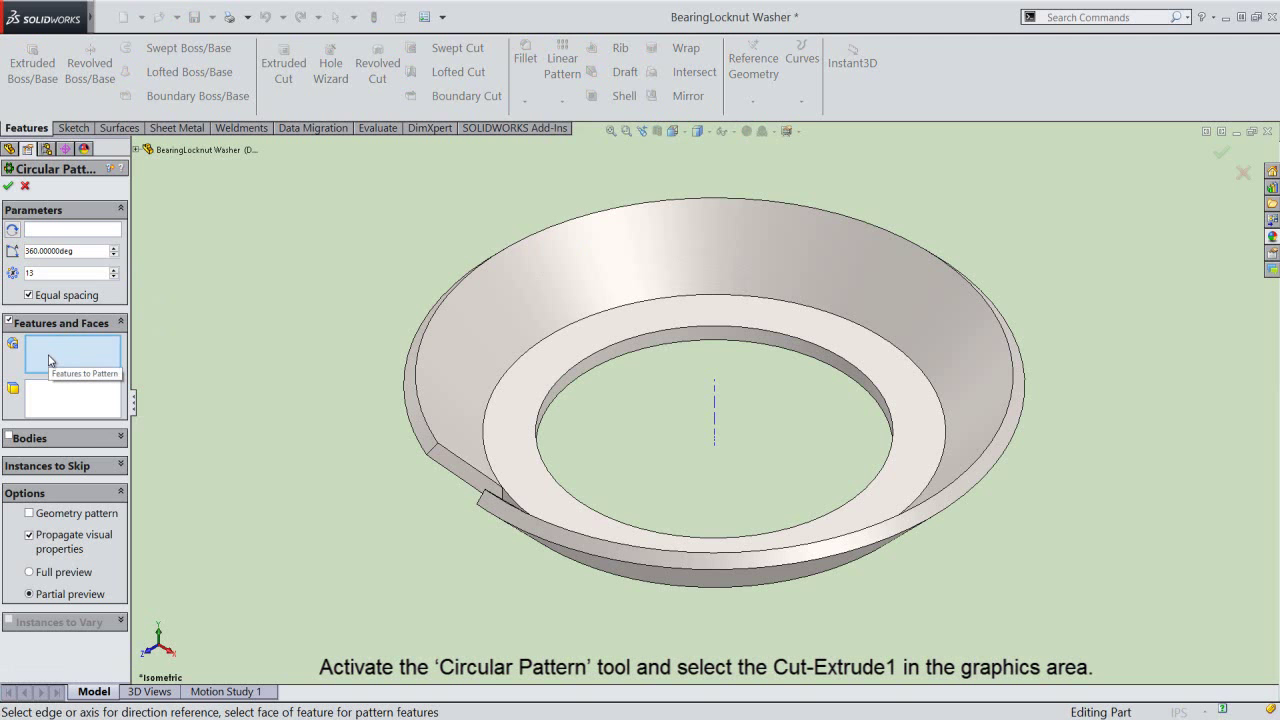
left_click(450, 466)
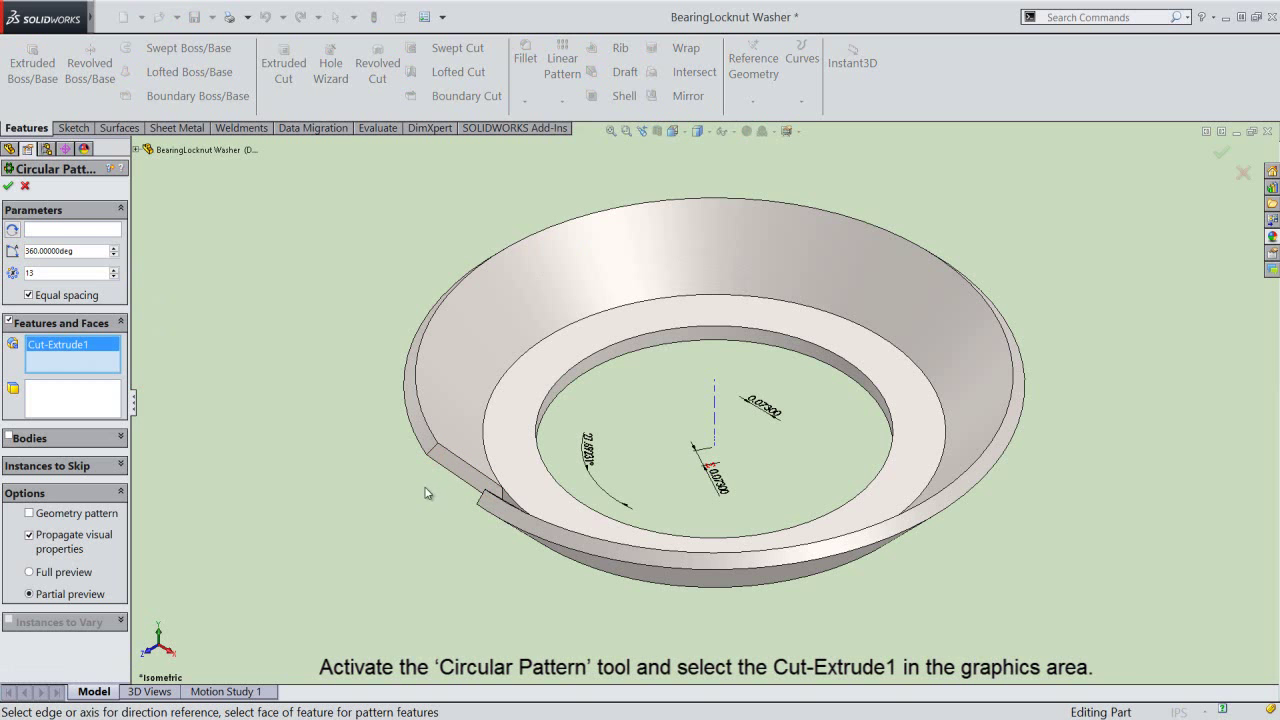
left_click(58, 232)
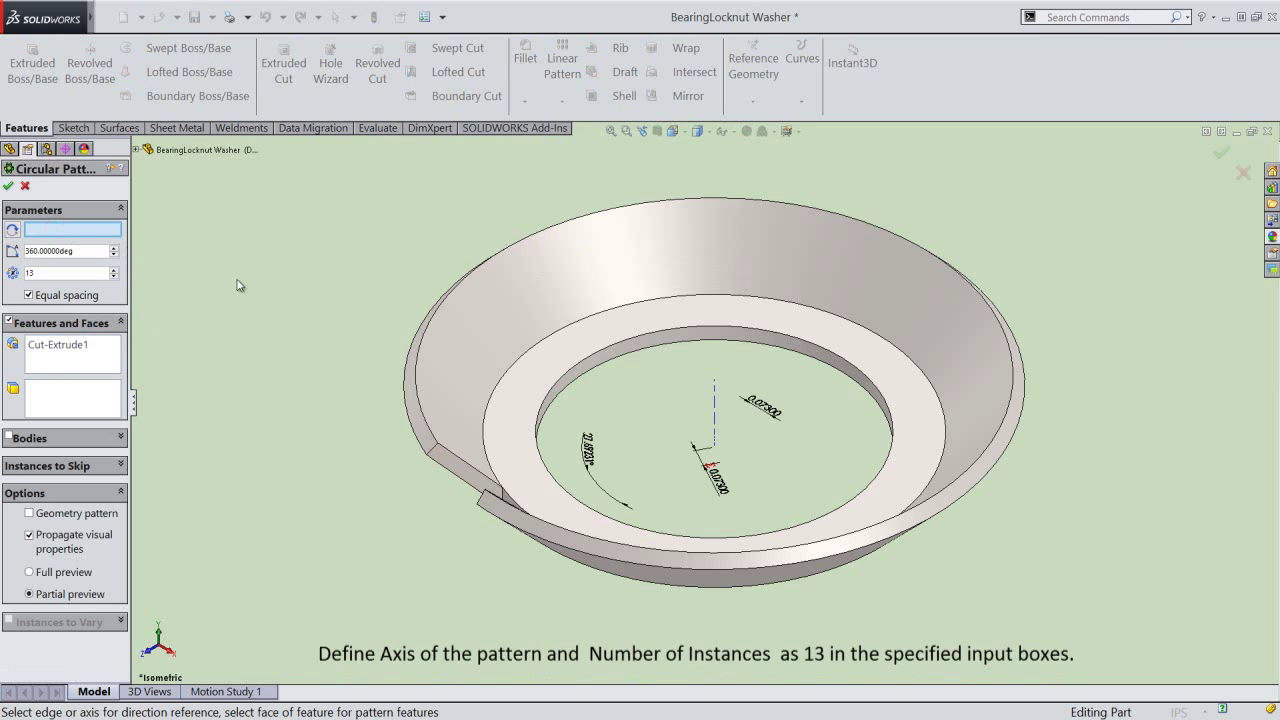
left_click(714, 418)
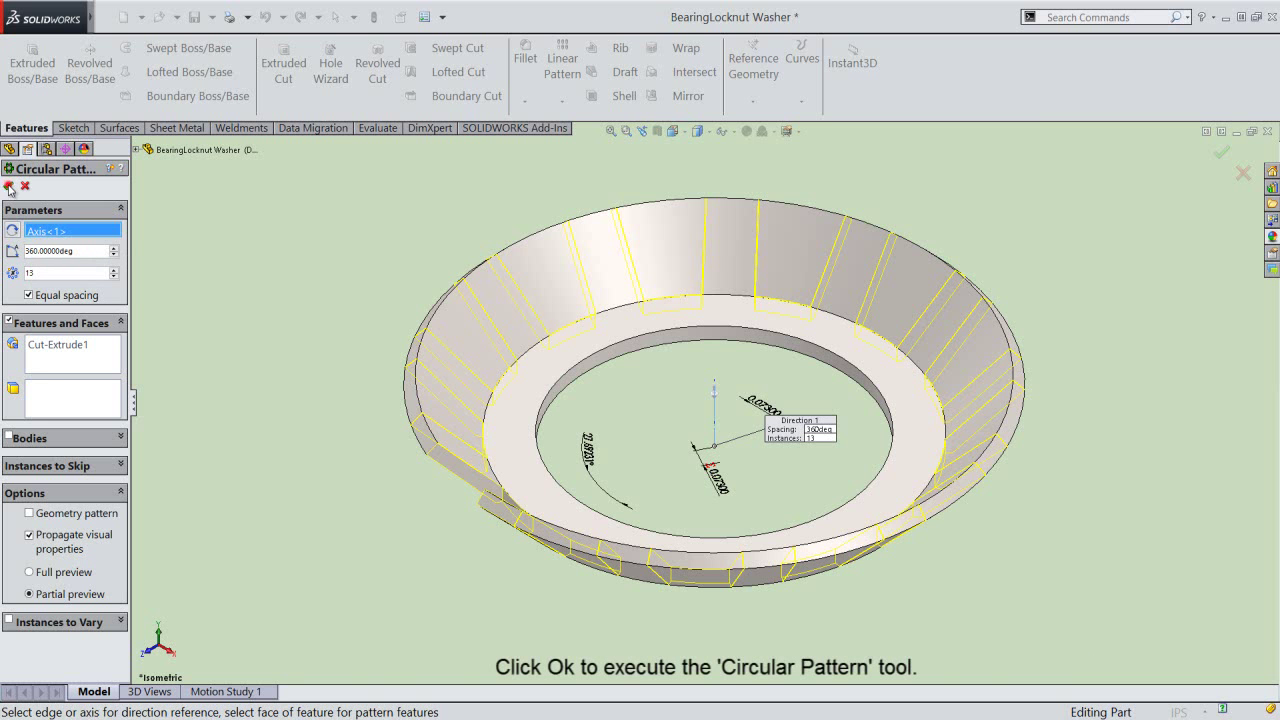
left_click(9, 188)
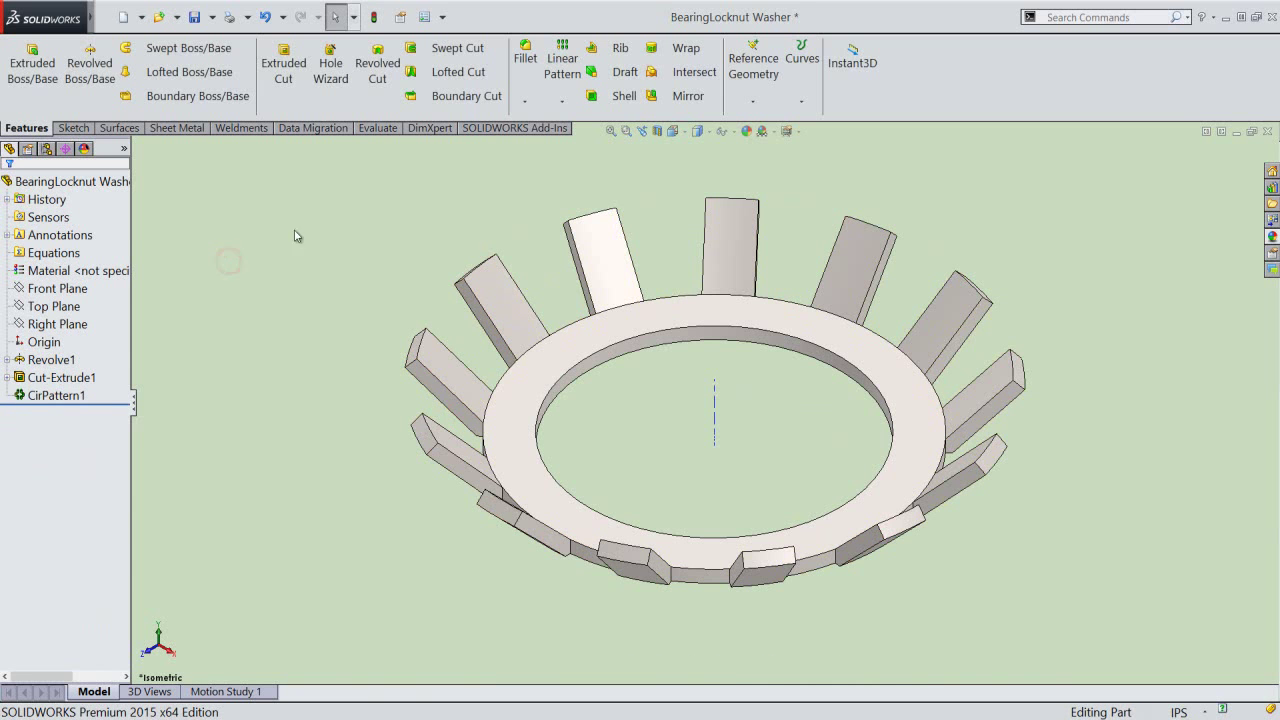
- Hide the temporary axis again and save the part
left_click(725, 132)
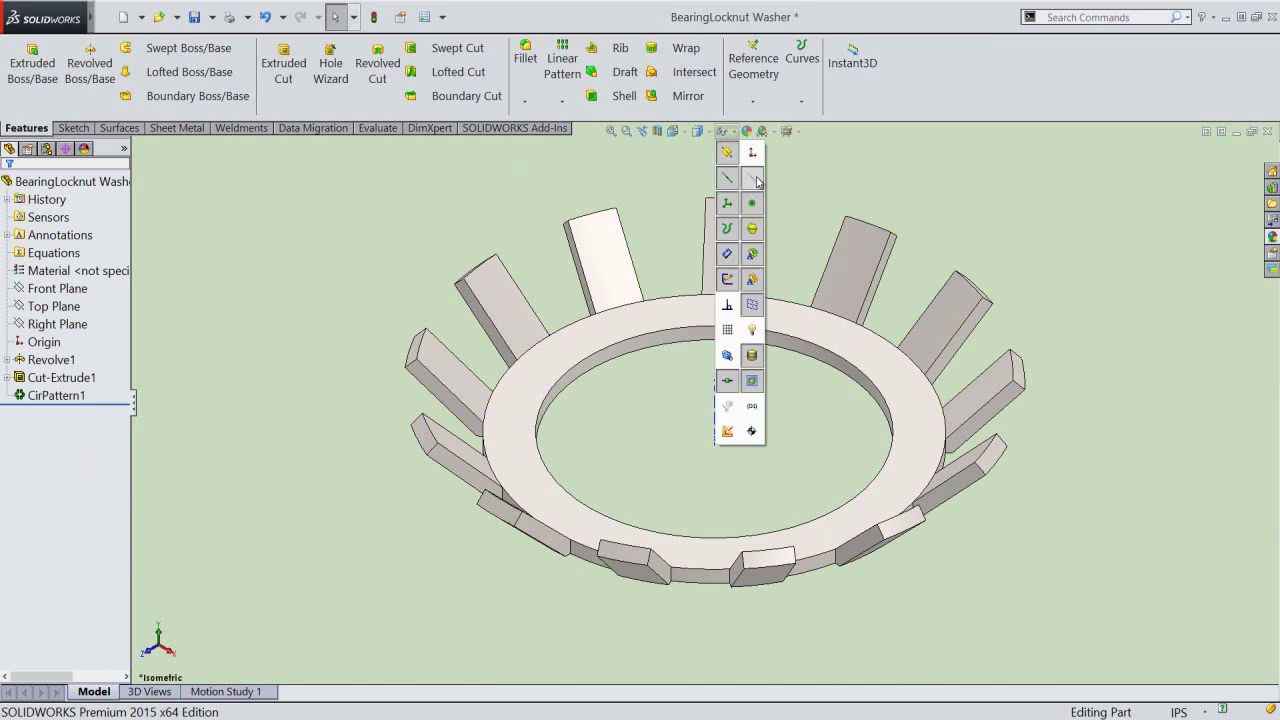
left_click(531, 201)
left_click(195, 17)
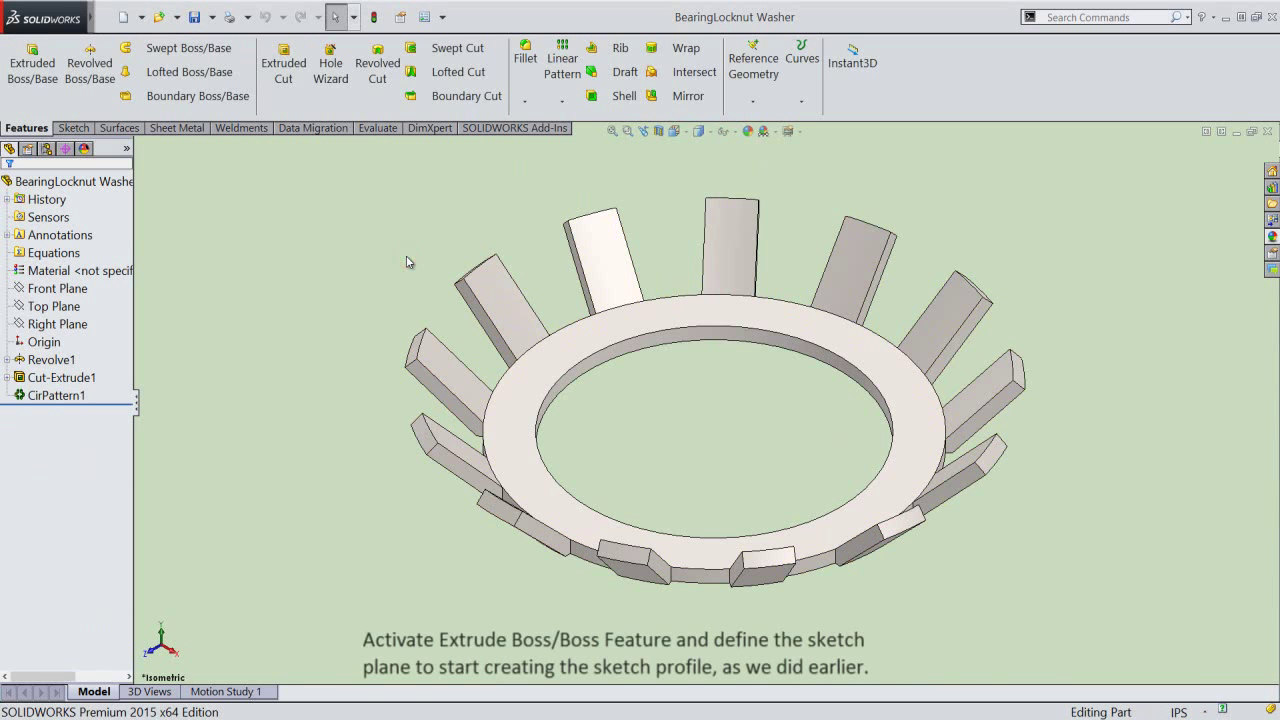
- Start a new sketch on Right Plane and add the washer body's intersection curves to it
left_click(44, 70)
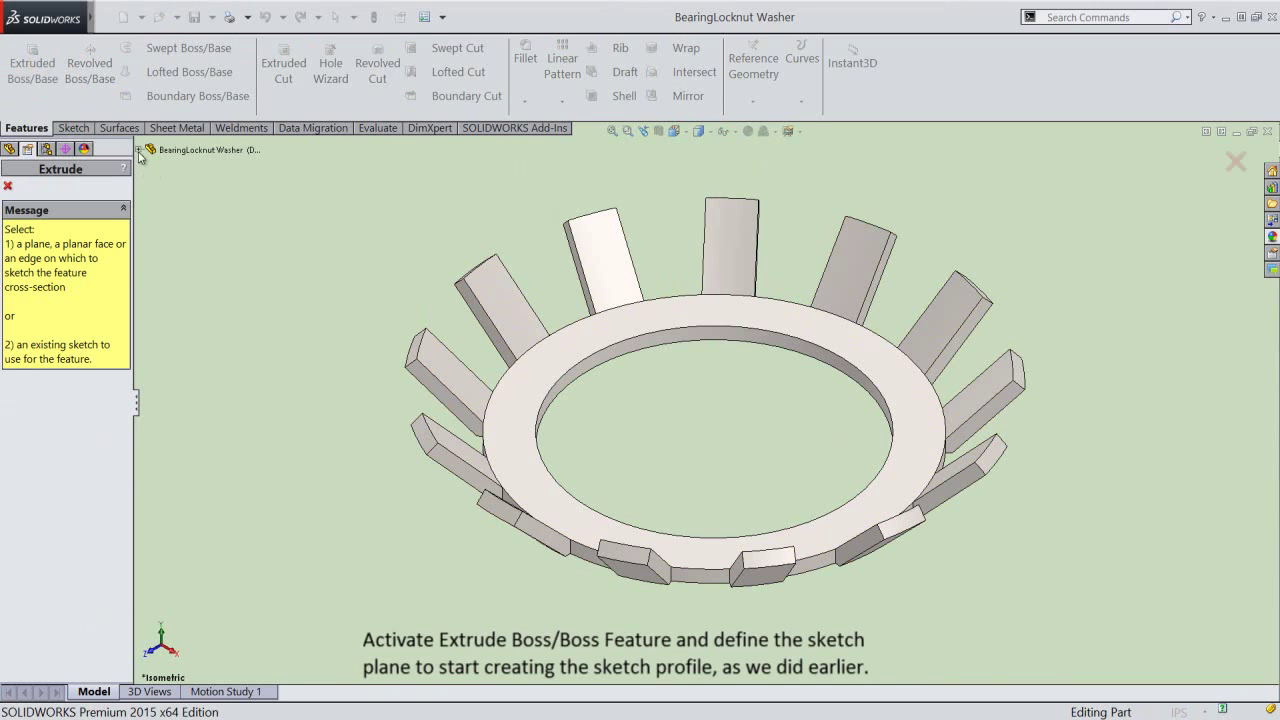
left_click(139, 149)
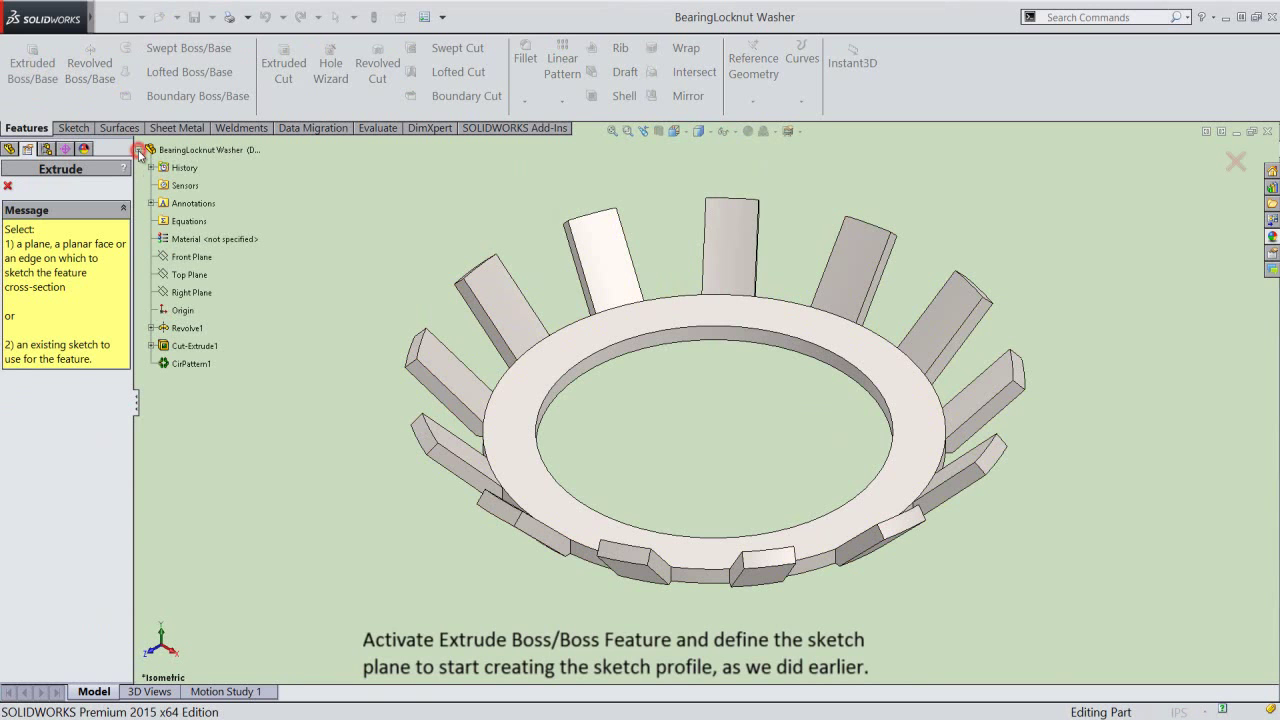
left_click(178, 297)
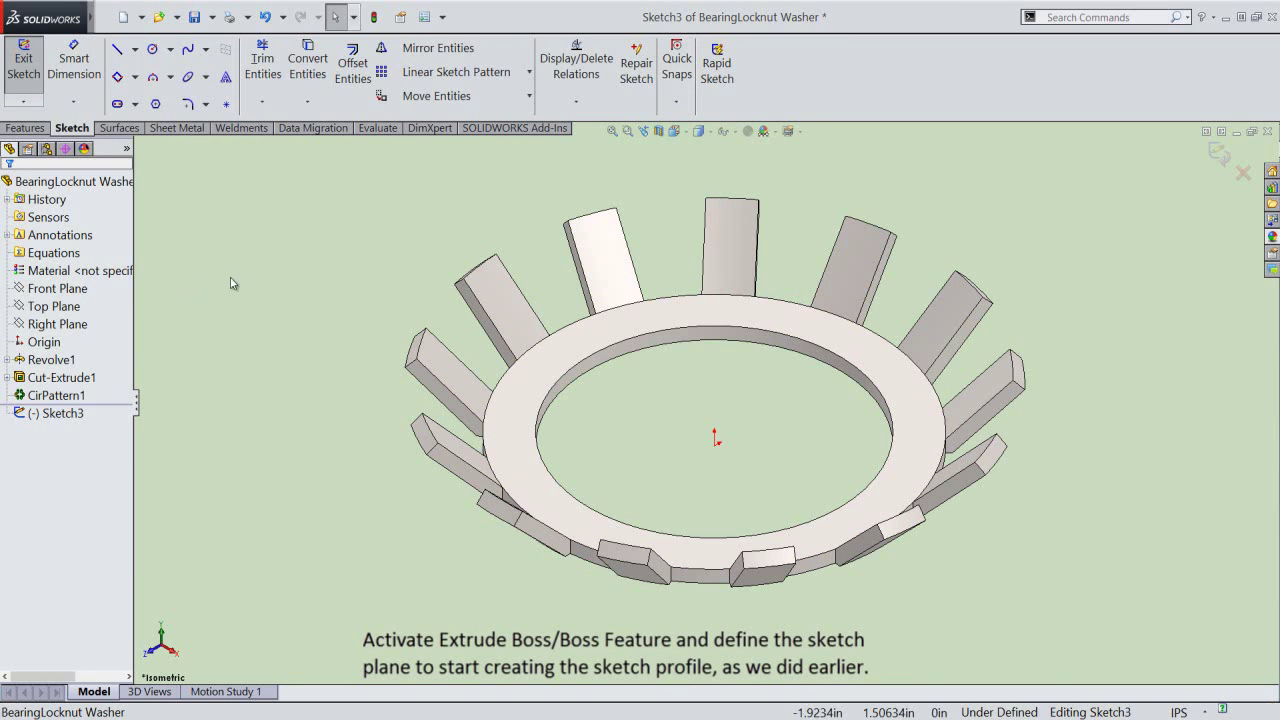
left_click(307, 101)
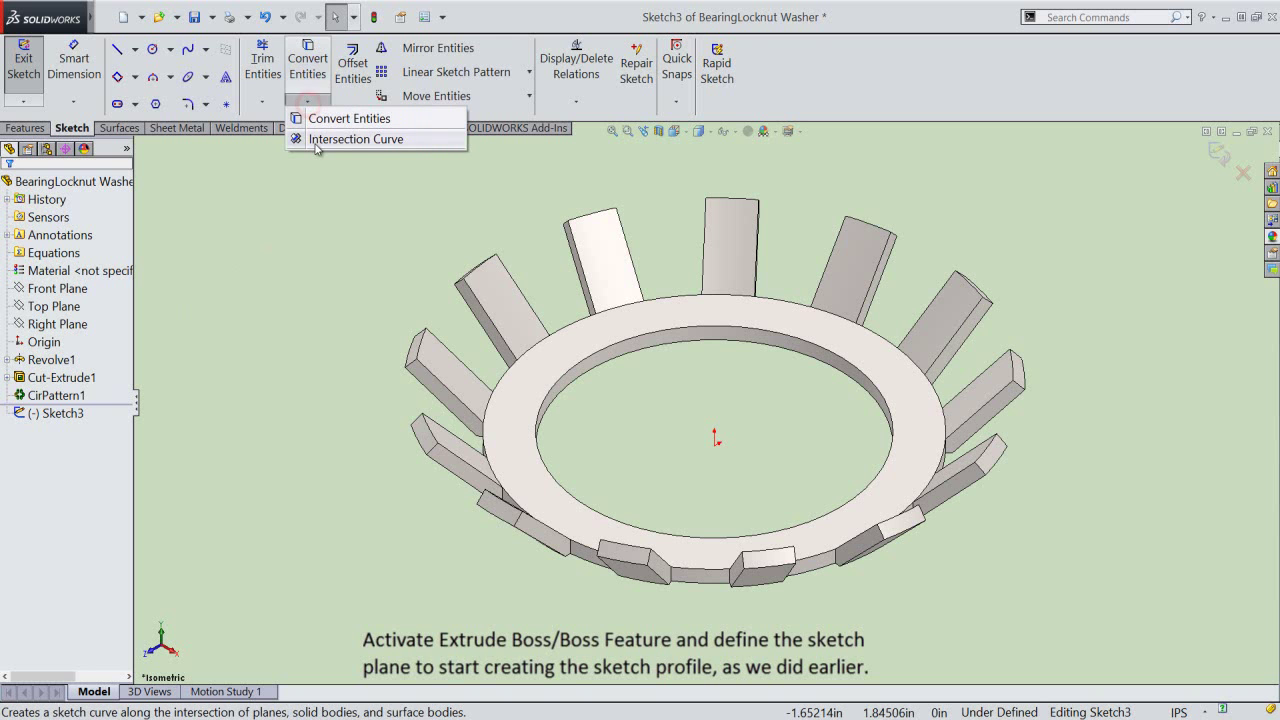
left_click(316, 140)
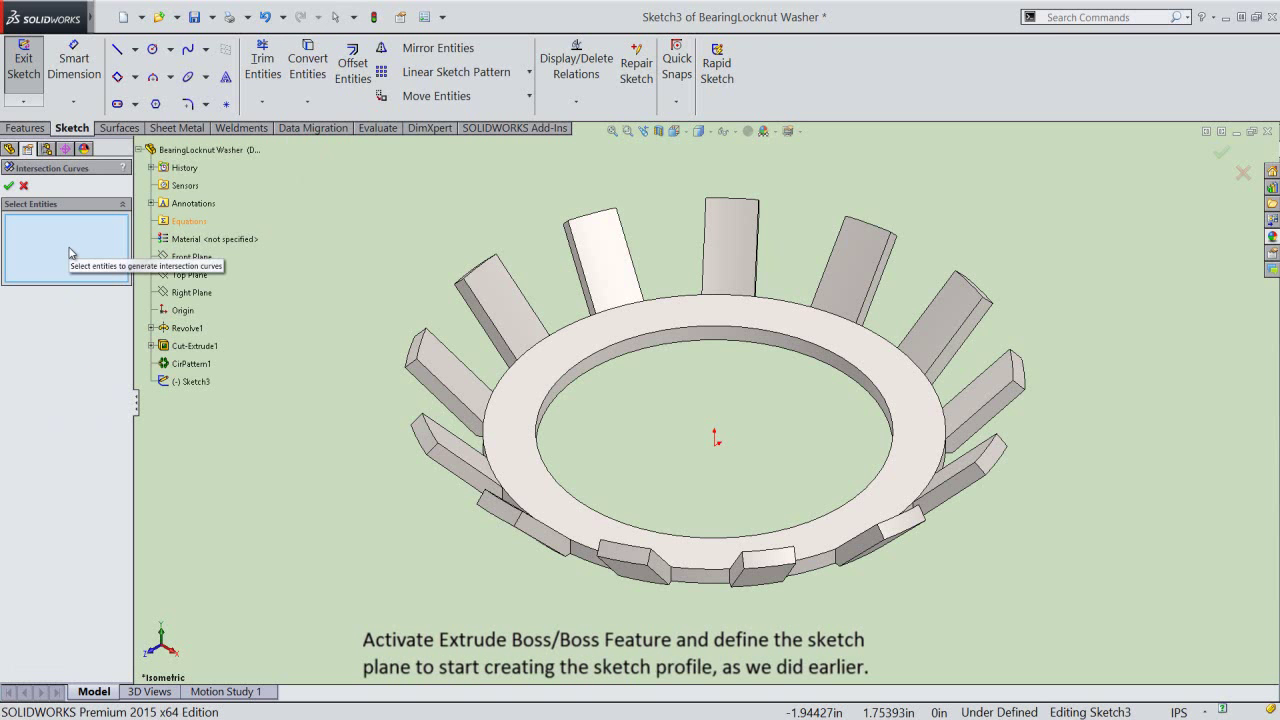
left_click(168, 151)
left_click(9, 186)
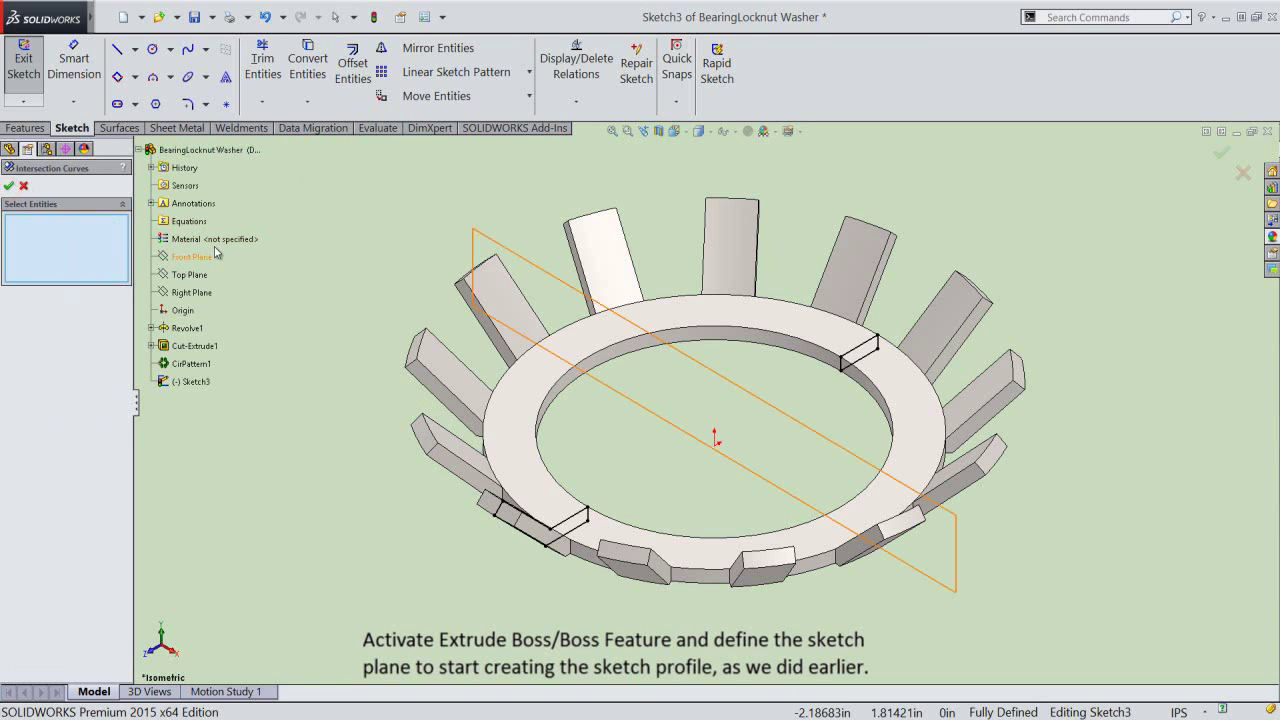
right_click(311, 220)
left_click(342, 307)
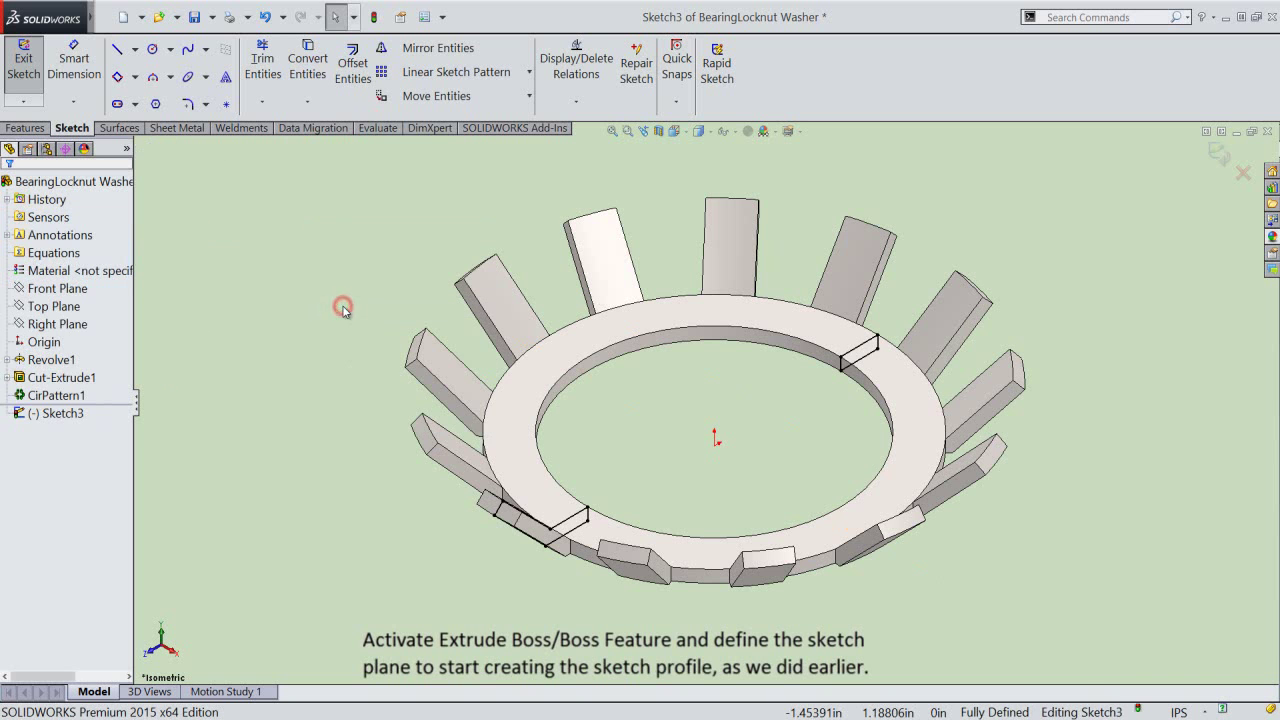
left_click(674, 131)
- In the Right view, convert the selected intersection outline lines to construction geometry
left_click(799, 396)
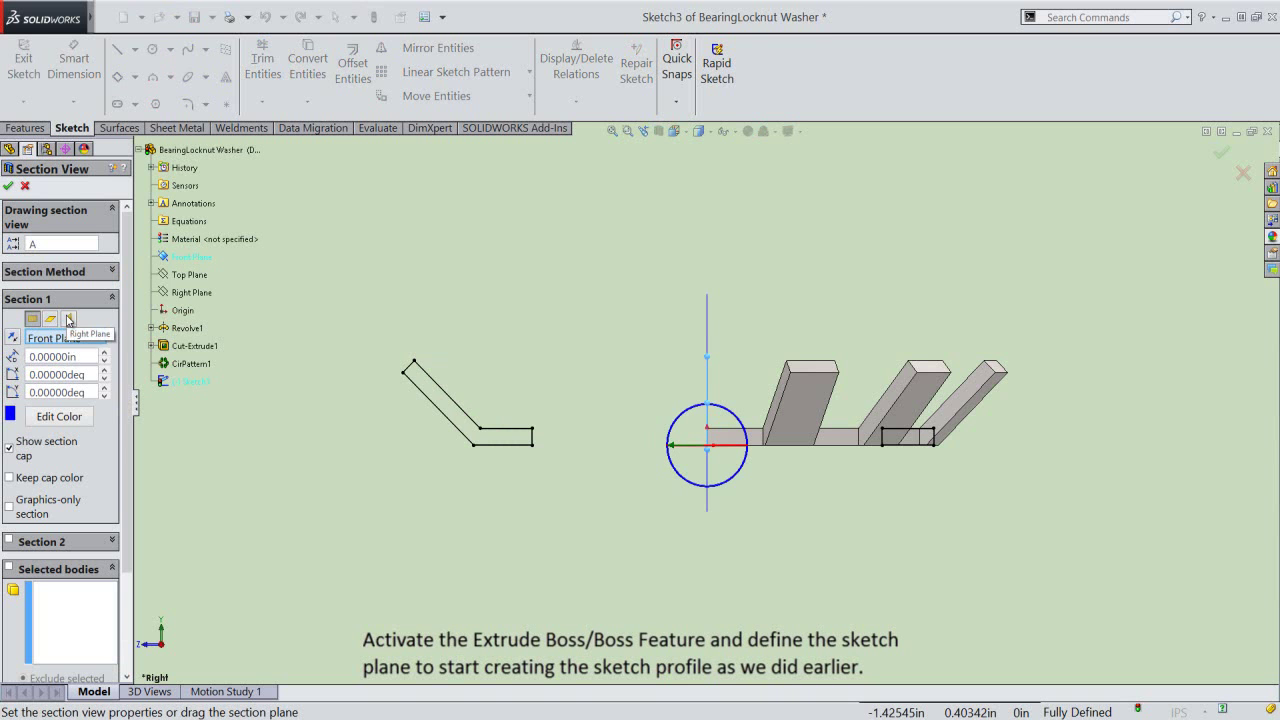
left_click(68, 320)
left_click(9, 187)
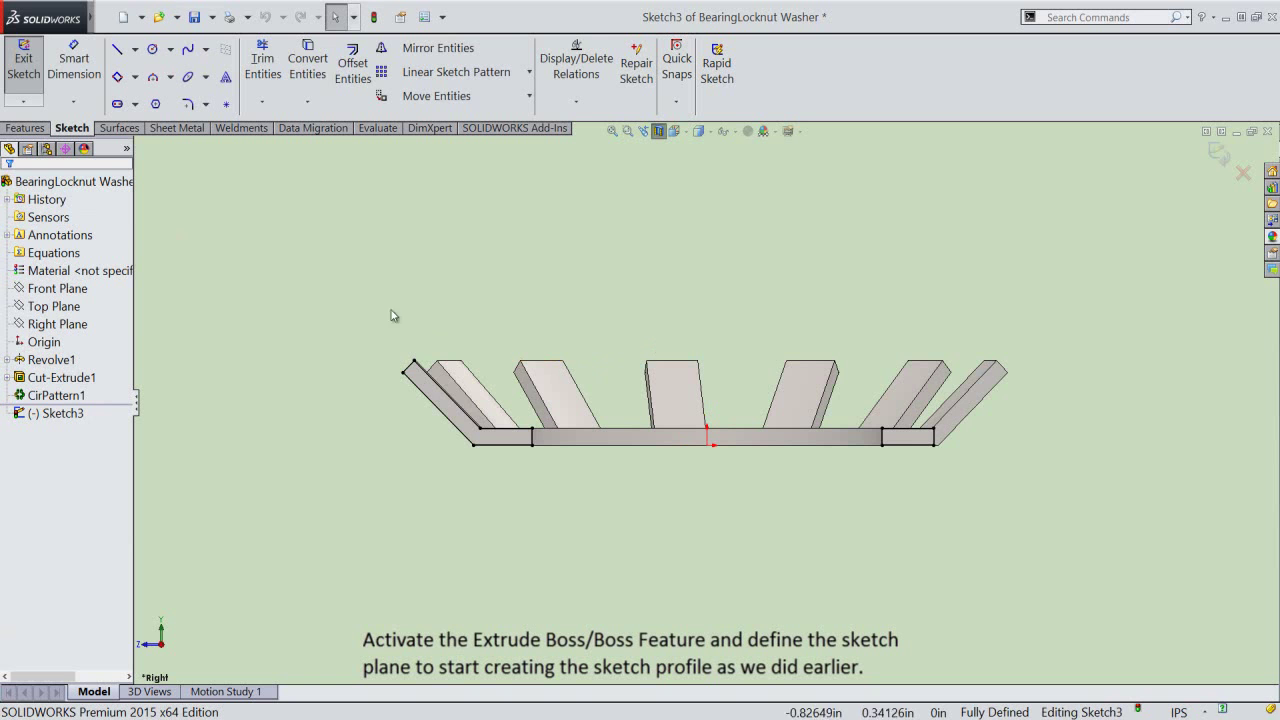
left_click_drag(485, 408, 974, 540)
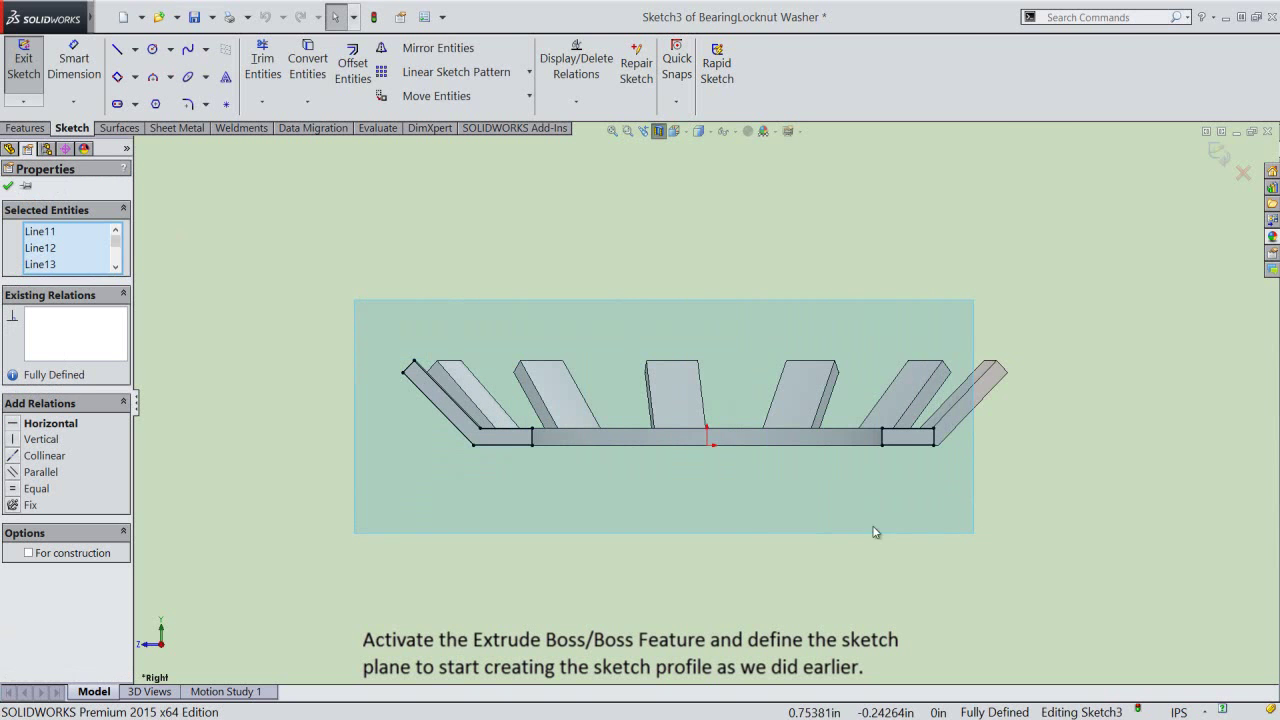
scroll(535, 401, "down", 2)
scroll(537, 410, "down", 3)
scroll(545, 425, "down", 2)
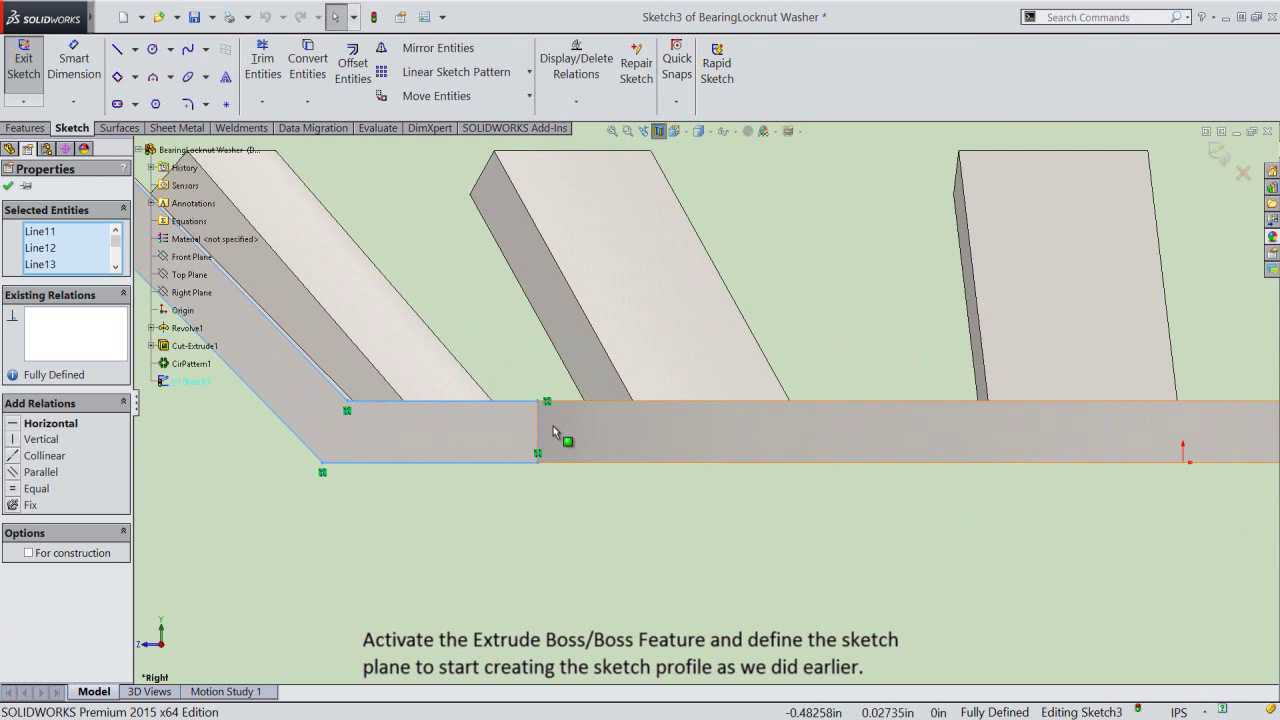
left_click(539, 430, "ctrl")
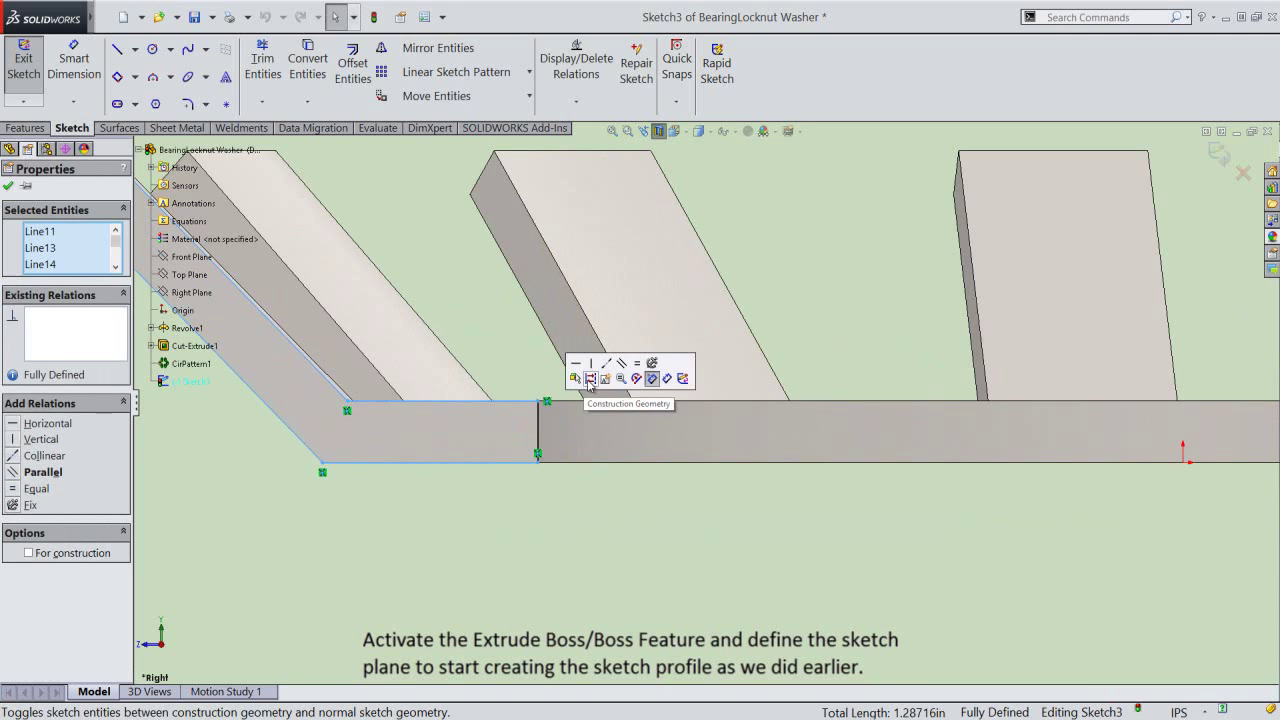
left_click(590, 378)
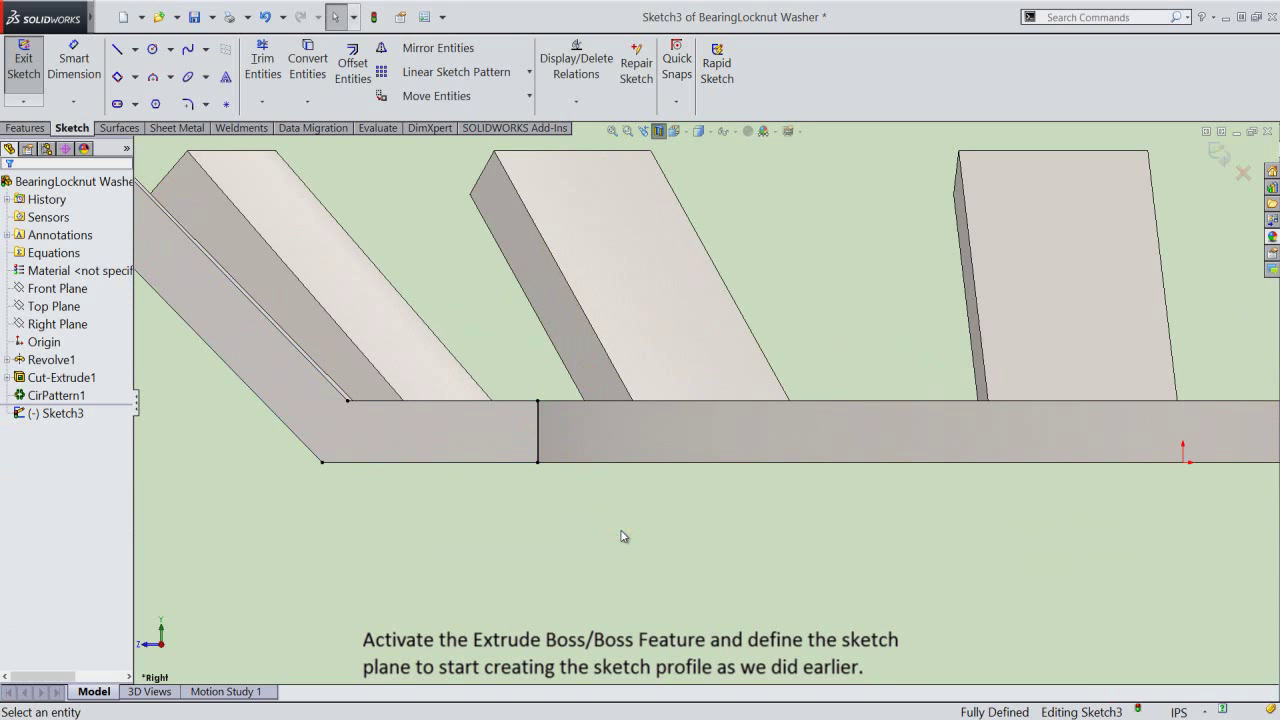
right_click(606, 496)
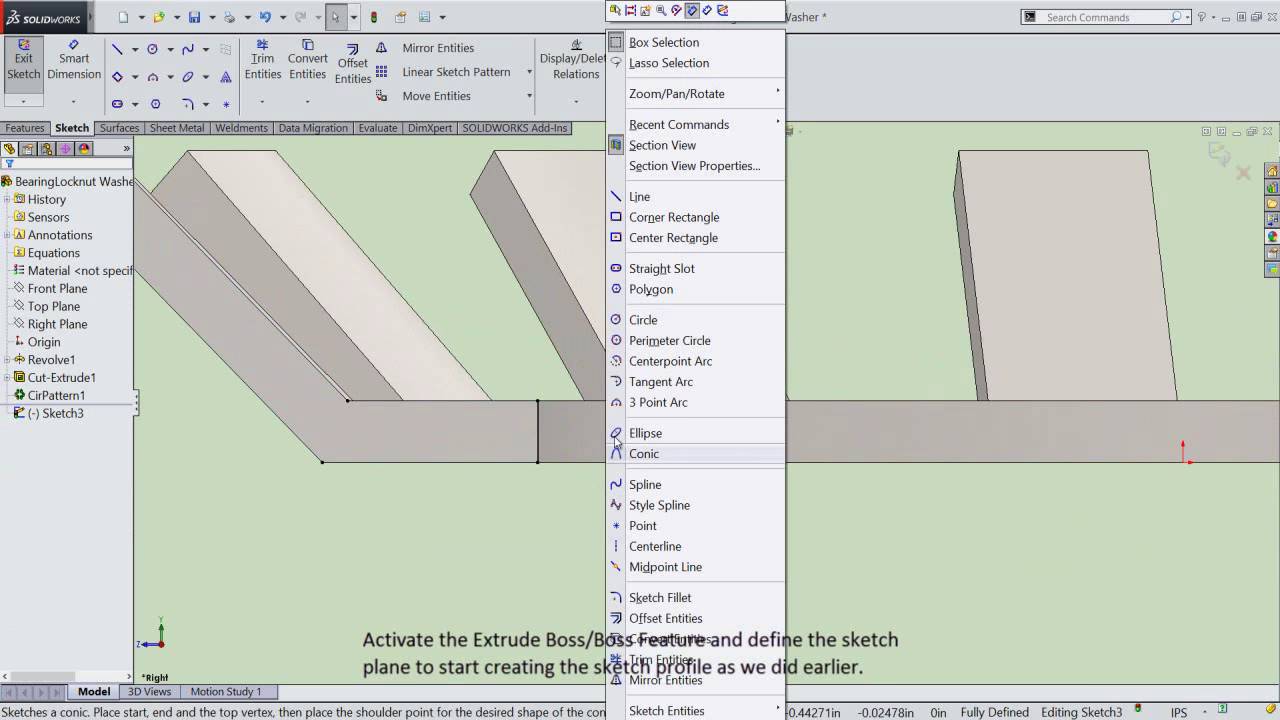
- Draw the closed tab profile with lines 0.07846, 0.139 and 0.046, and dimension its 0.139 depth
left_click(639, 197)
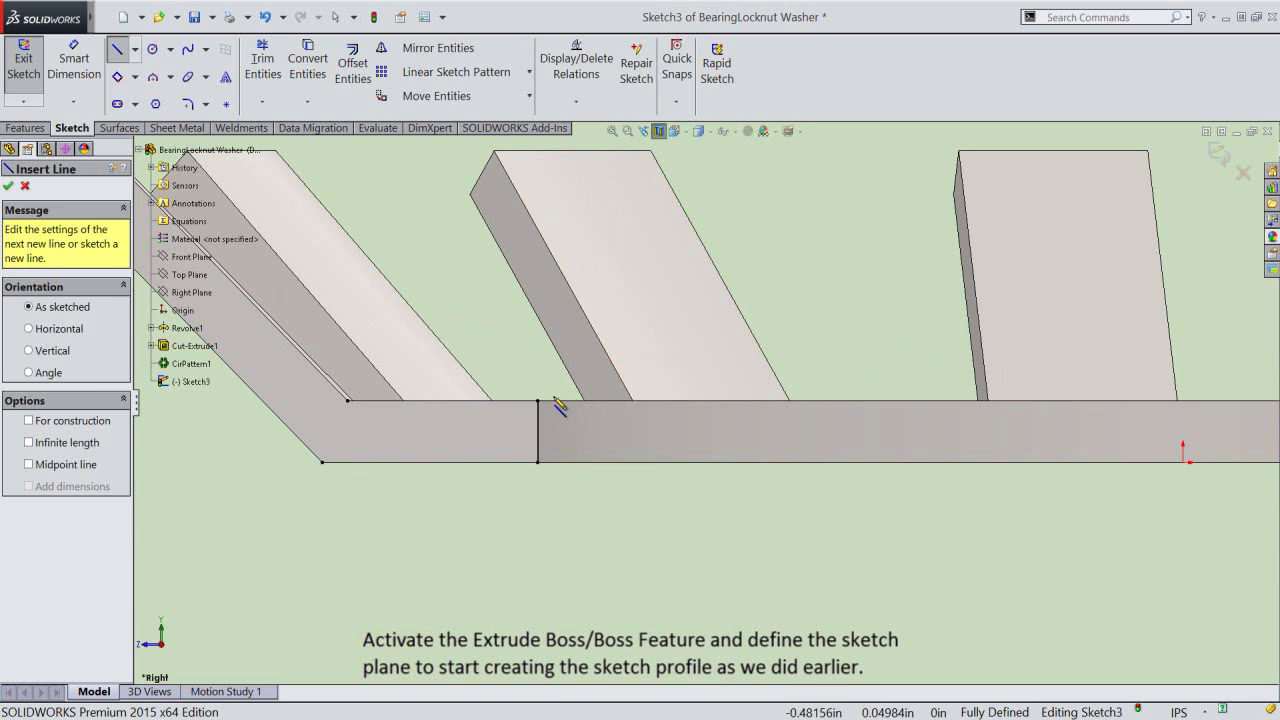
left_click(538, 400)
type(".07846")
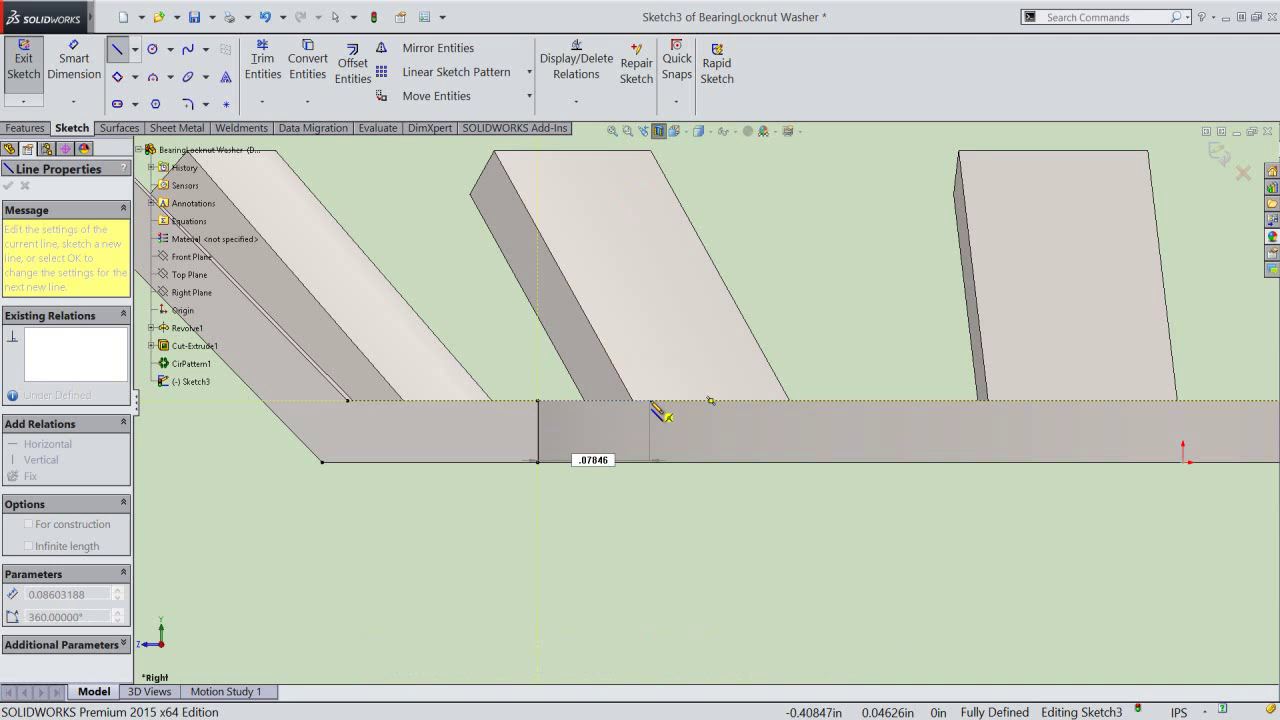
key("Return")
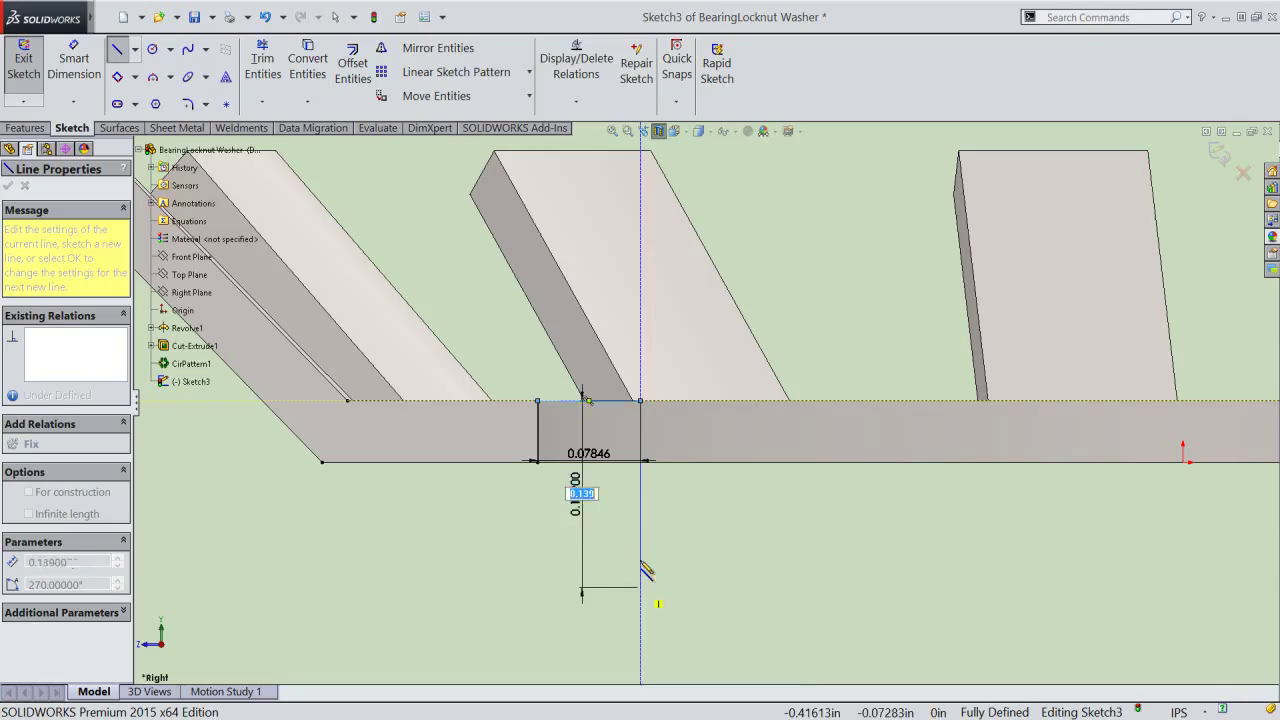
key("Return")
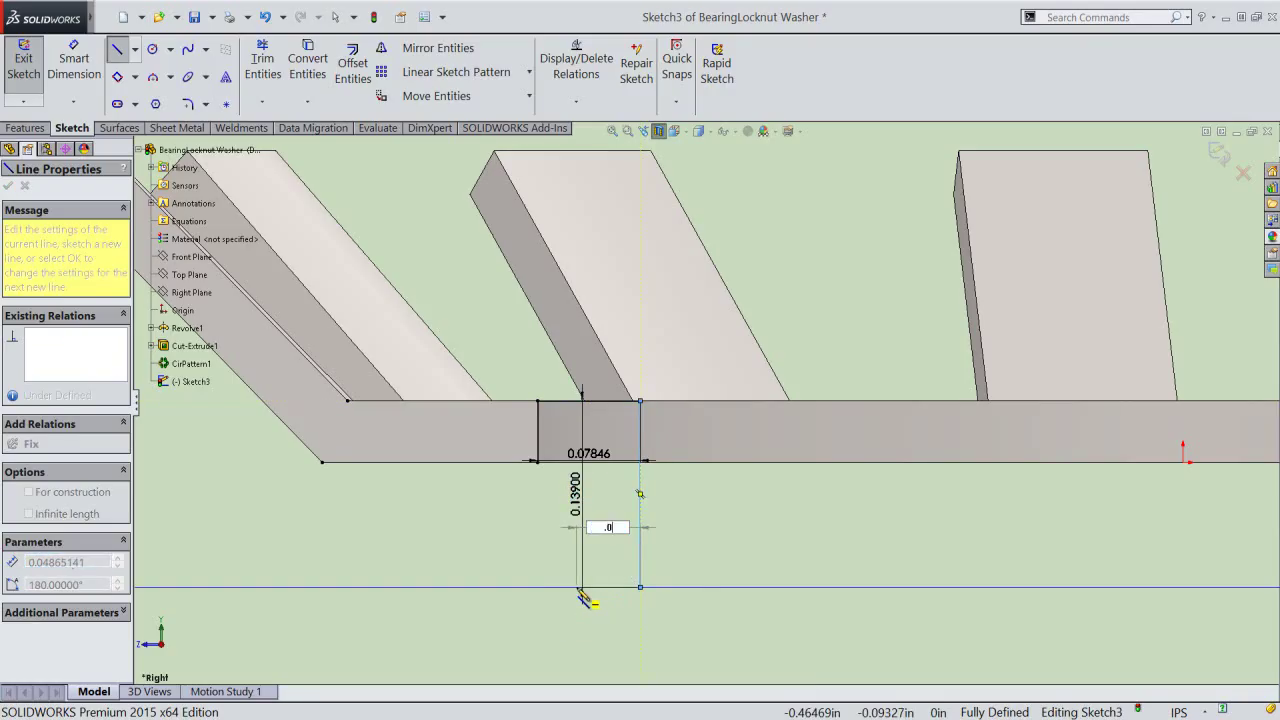
type("0.046")
key("Return")
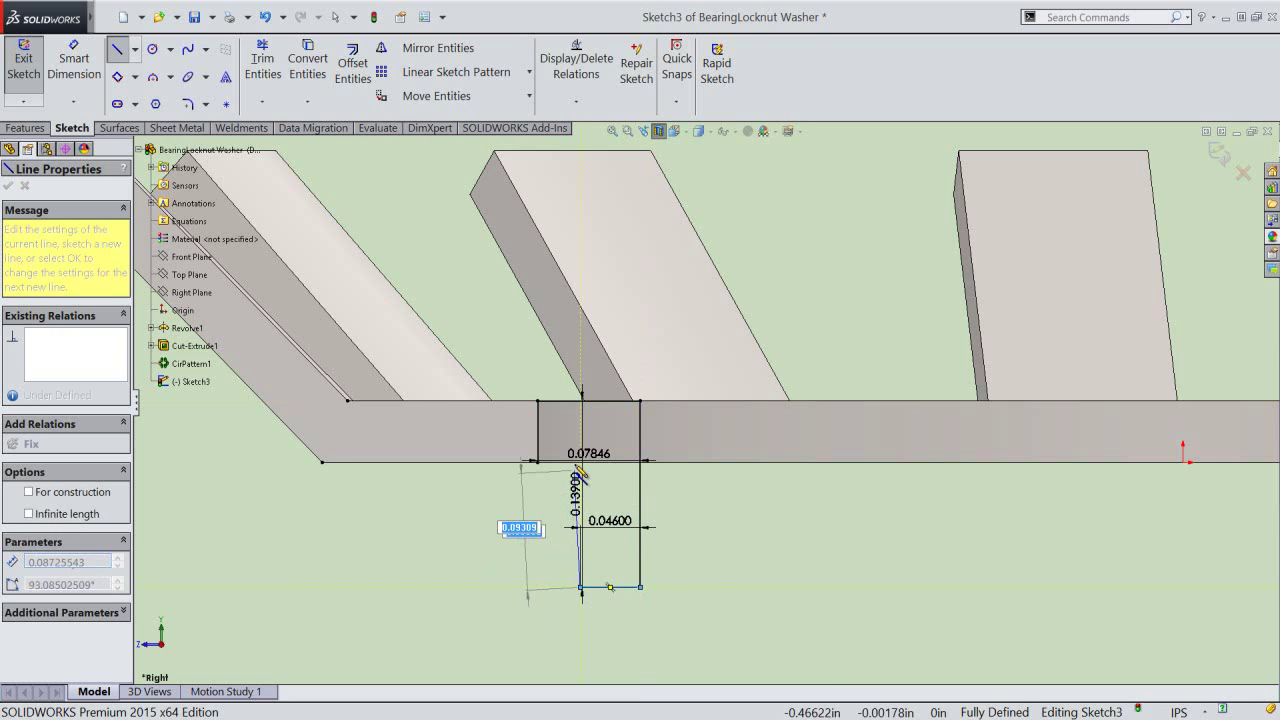
left_click(580, 461)
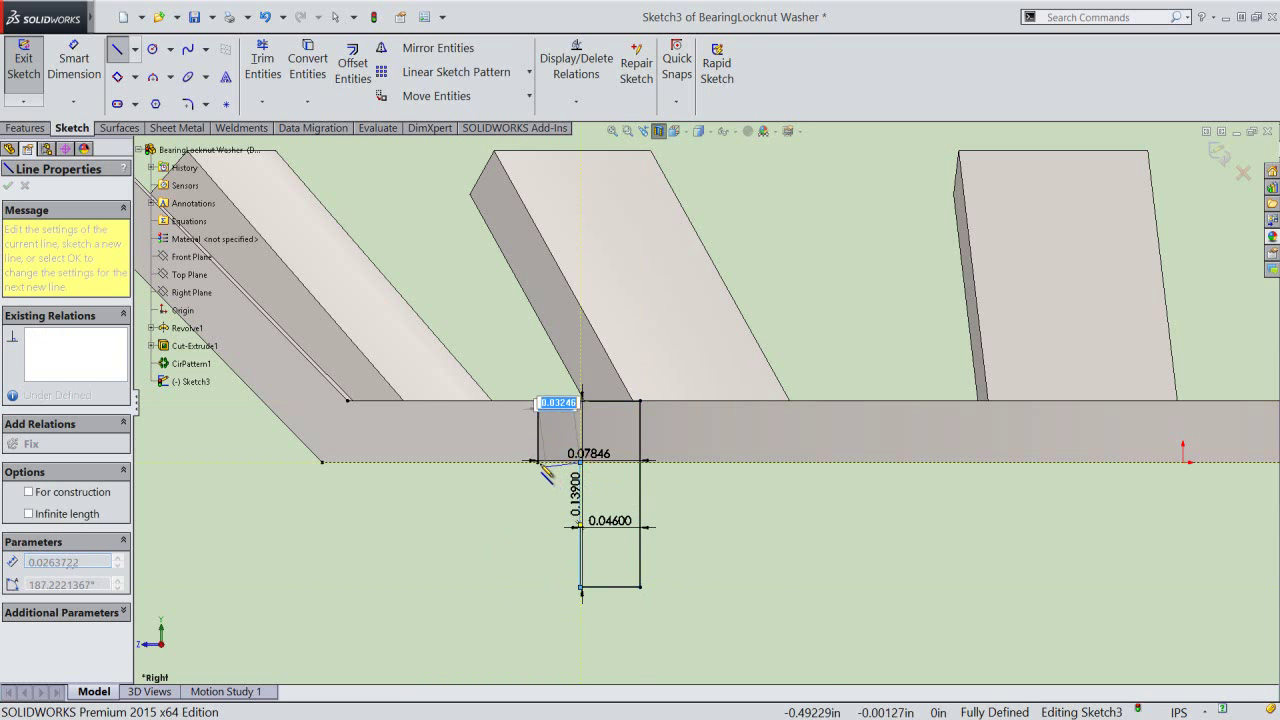
left_click(538, 461)
right_click(538, 490)
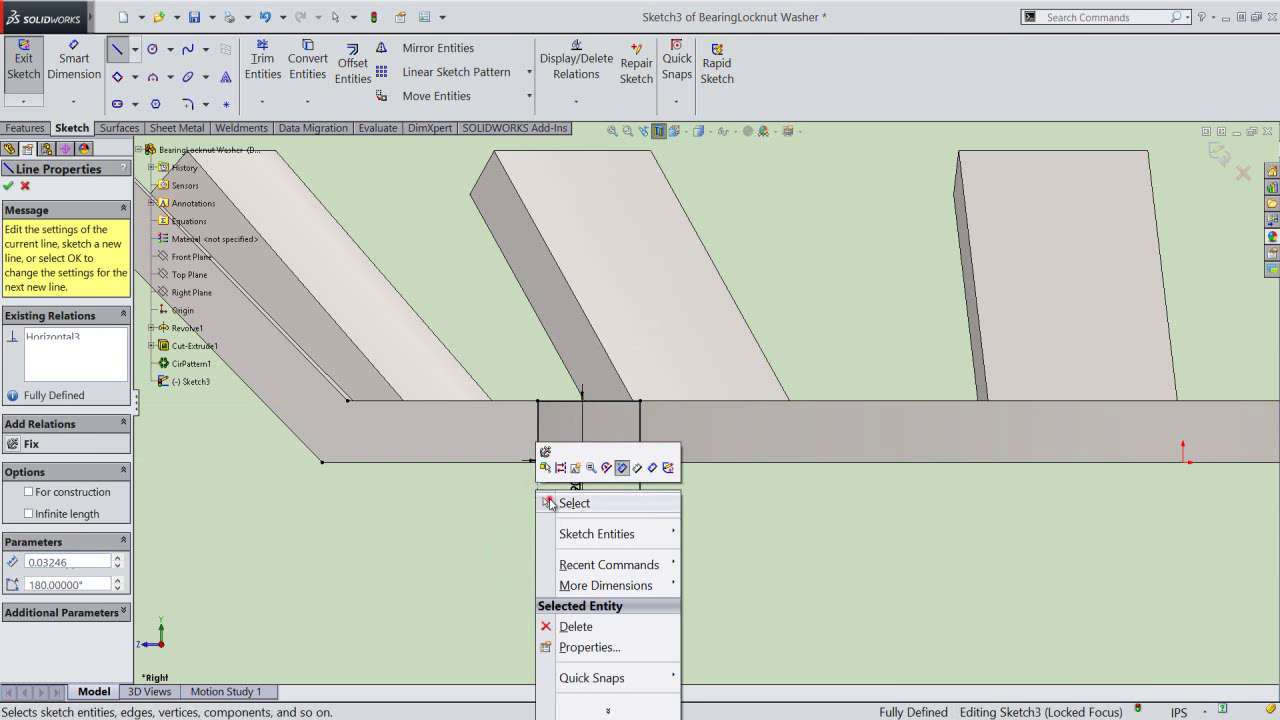
left_click(574, 503)
left_click(584, 507)
left_click(738, 524)
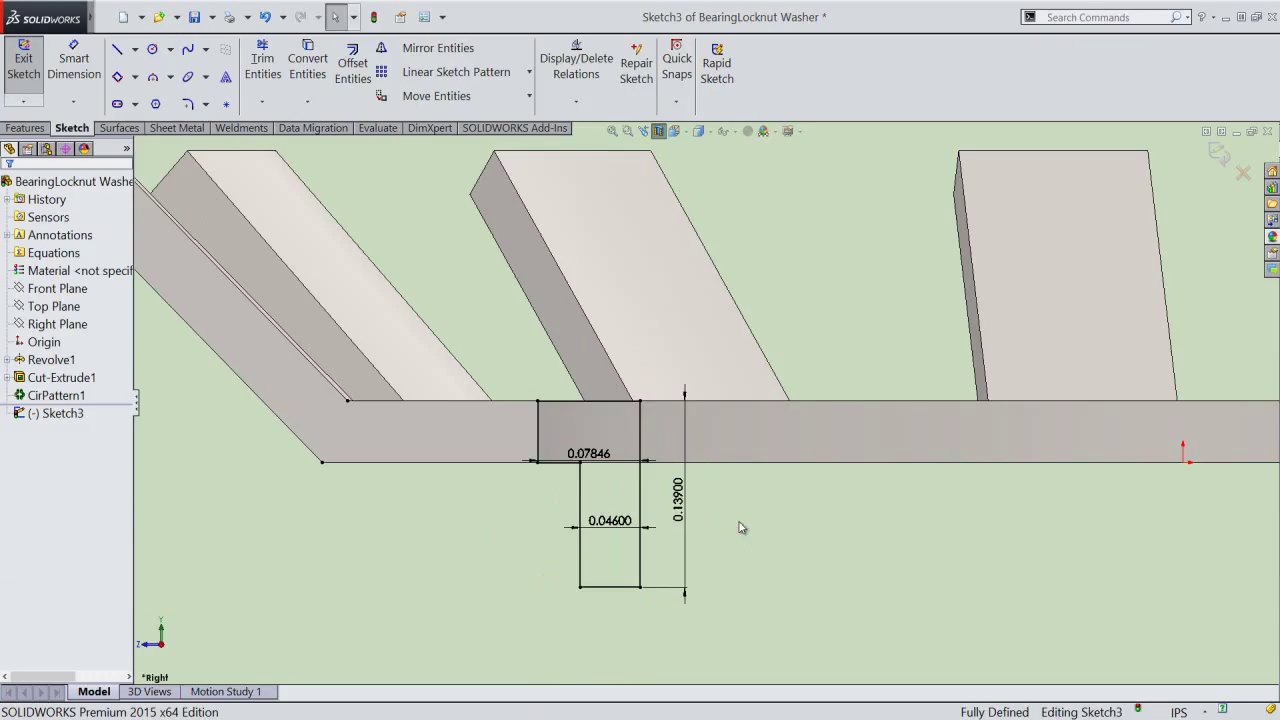
left_click(659, 134)
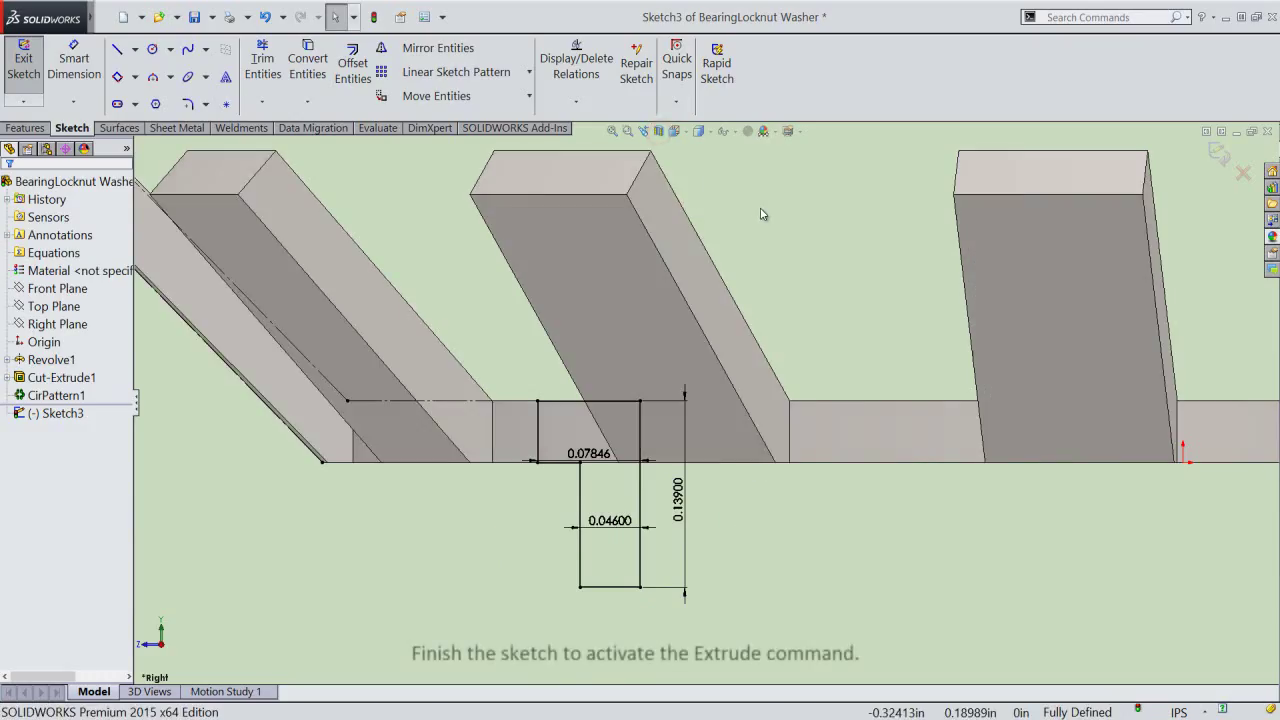
- Exit the sketch into an extruded boss and orient the view toward the tab outline
left_click(1217, 151)
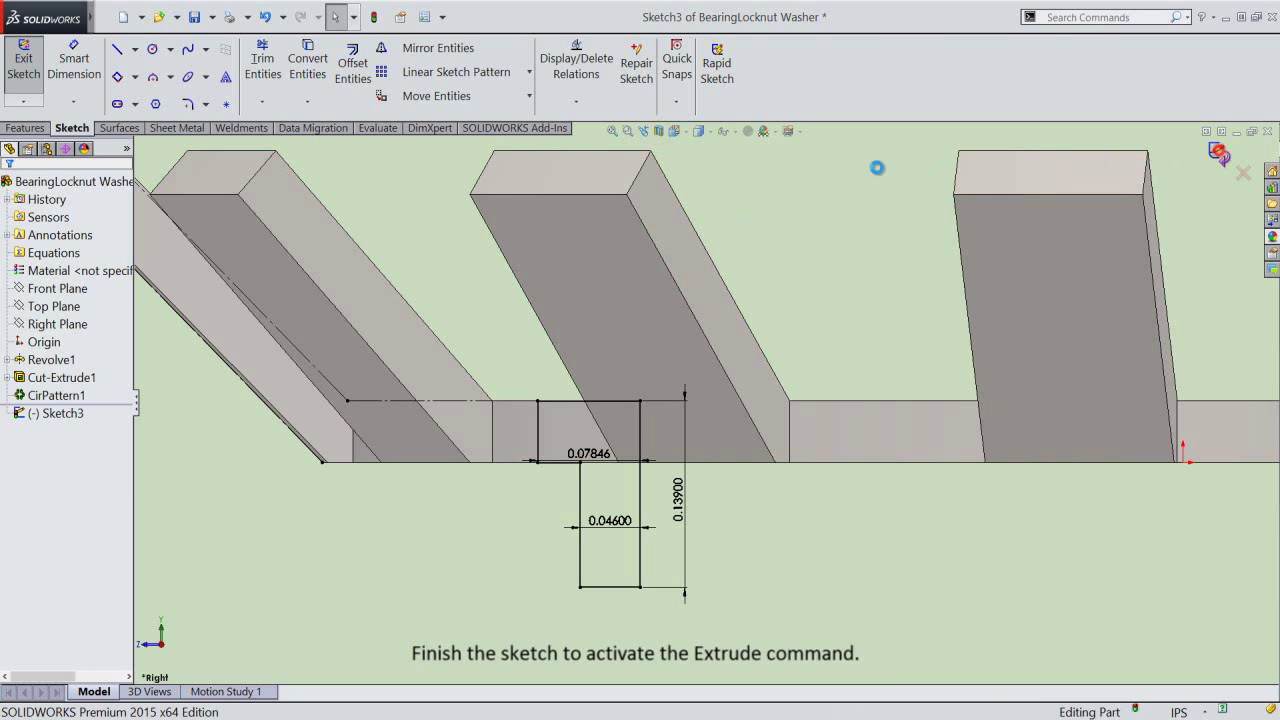
left_click(675, 131)
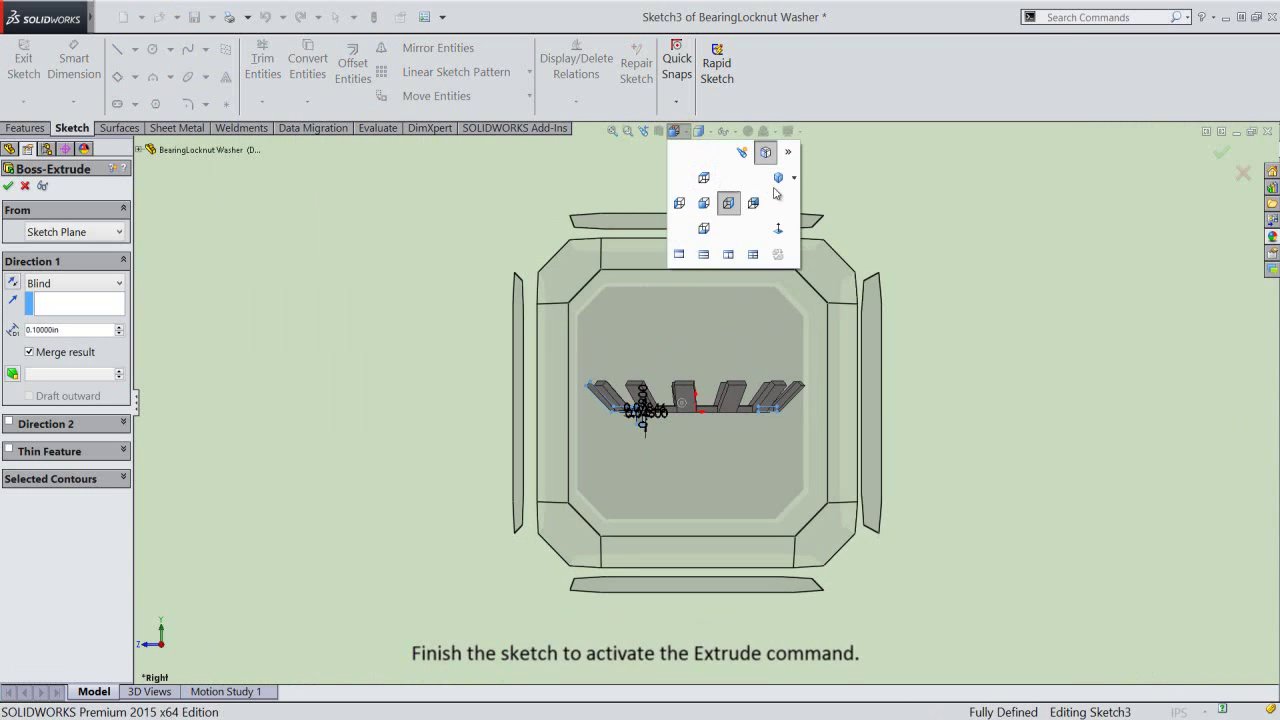
left_click(775, 185)
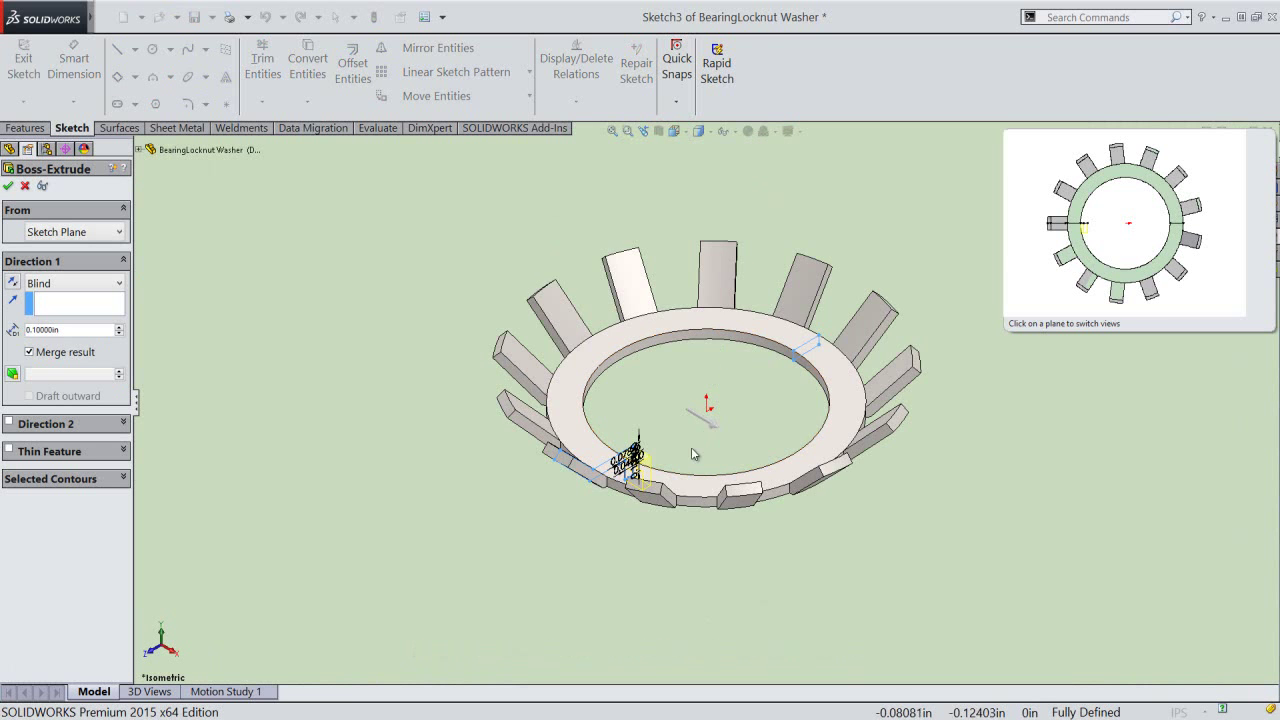
scroll(691, 455, "down", 3)
scroll(657, 455, "down", 3)
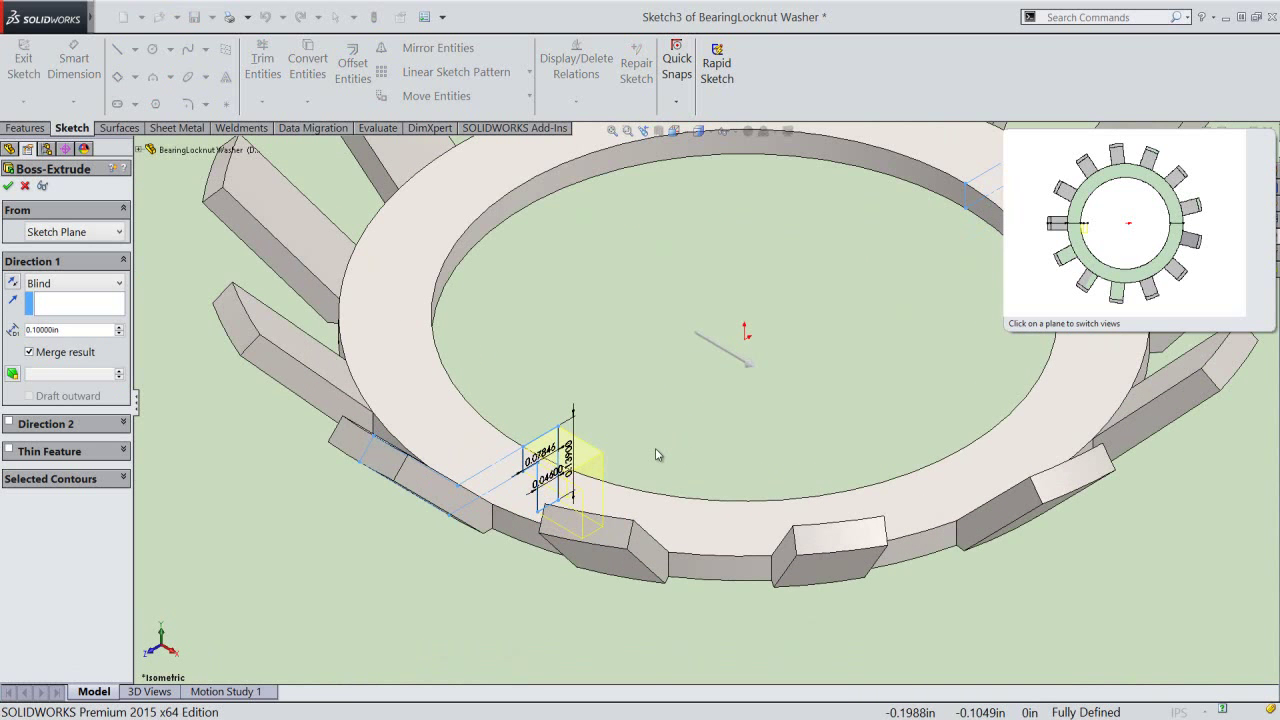
left_click(682, 137)
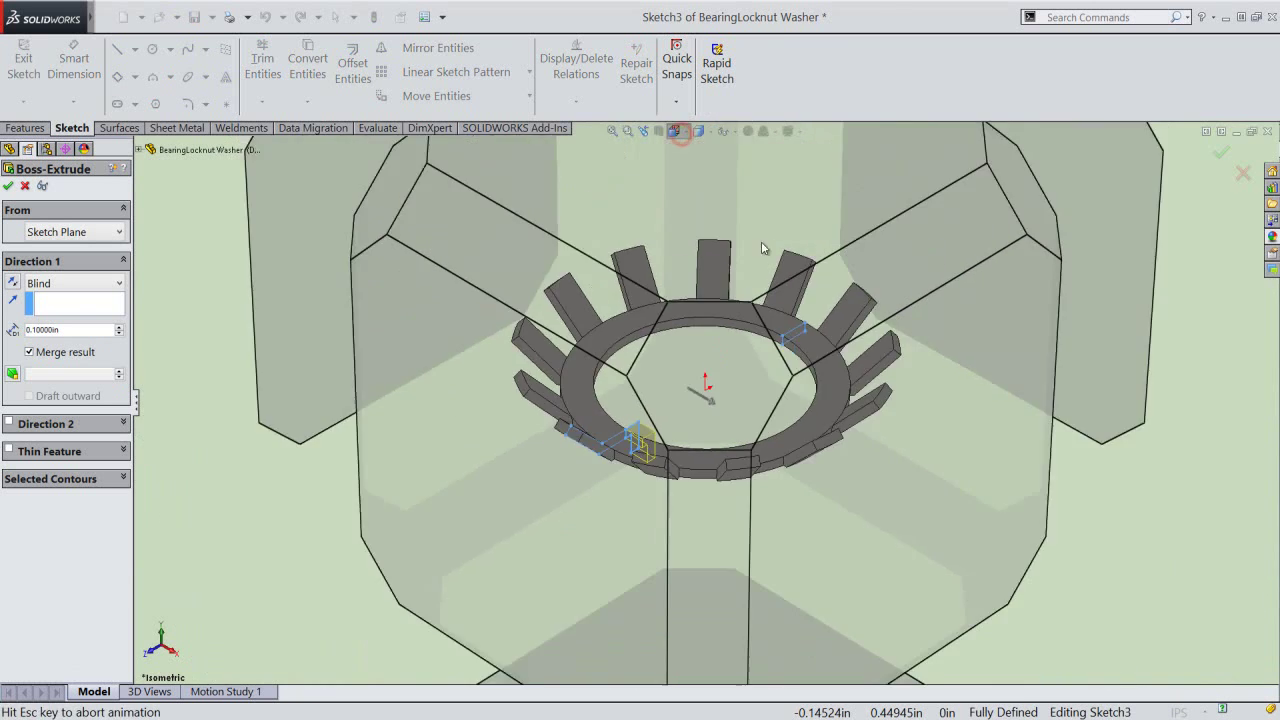
left_click(826, 326)
scroll(634, 386, "down", 3)
scroll(643, 396, "down", 1)
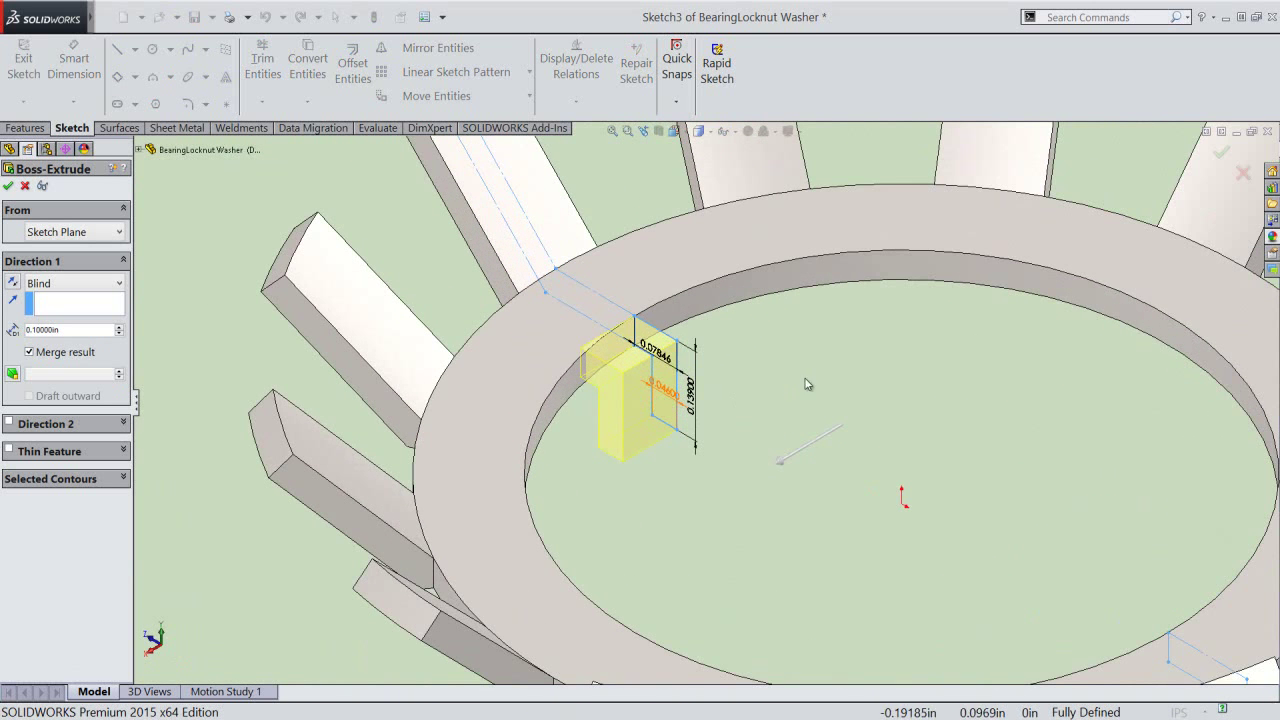
- Extrude the tab Mid Plane with a 0.078 in depth
right_click(840, 362)
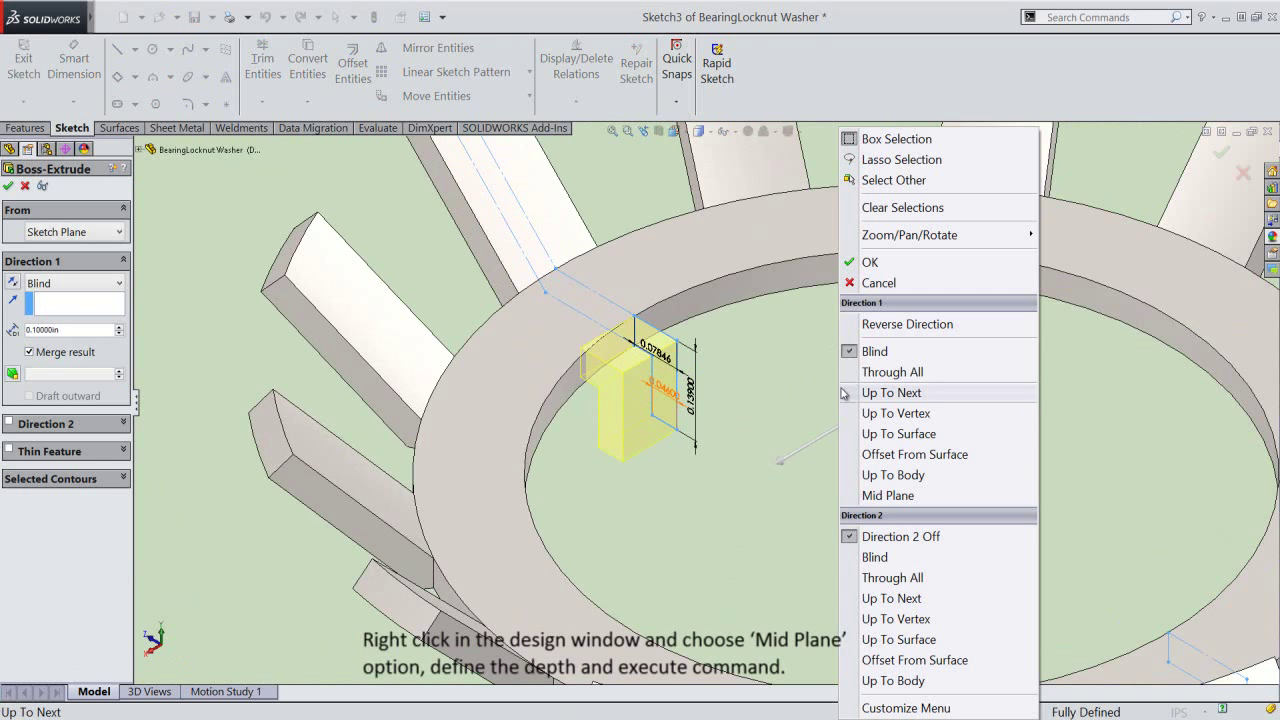
left_click(888, 496)
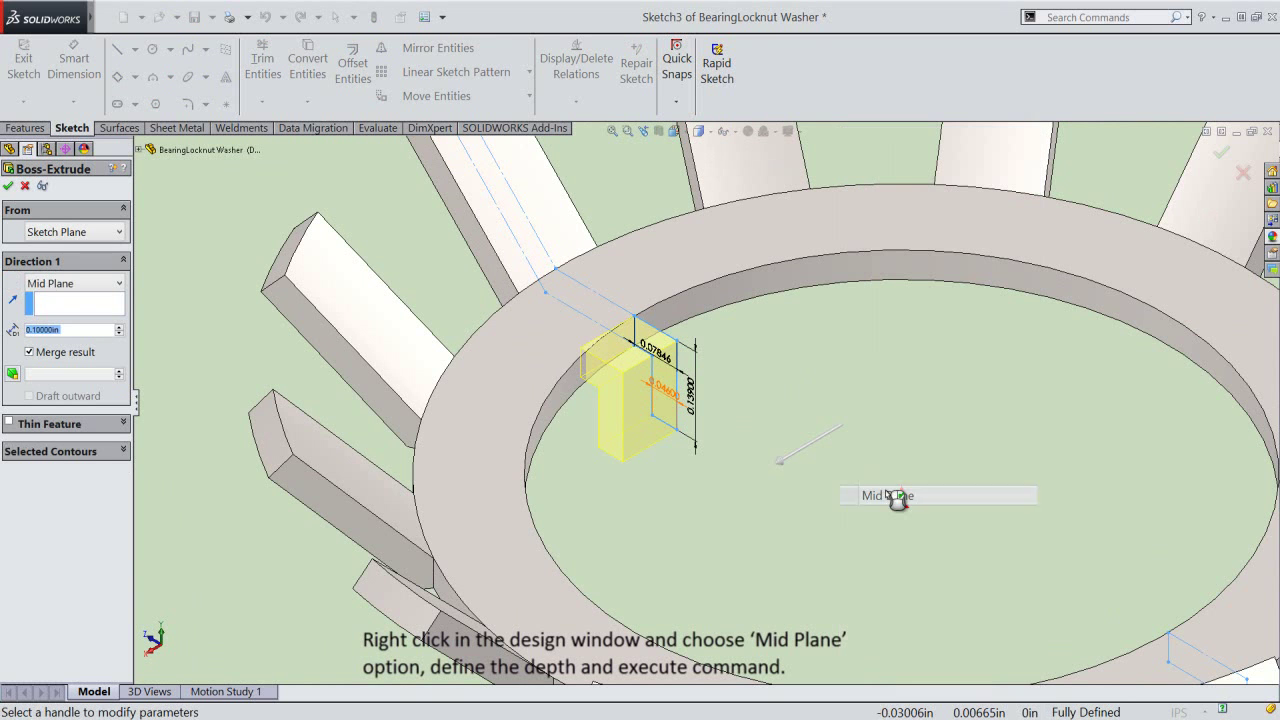
left_click(83, 329)
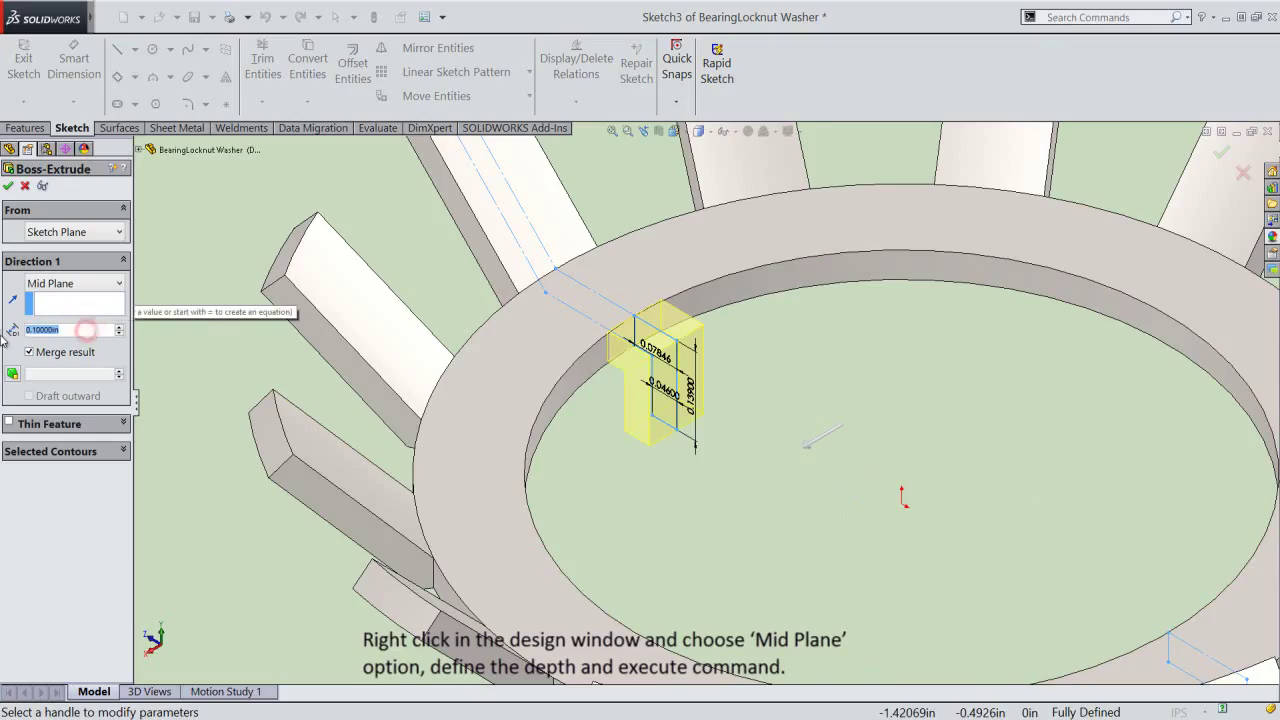
type("0.078")
key("Return")
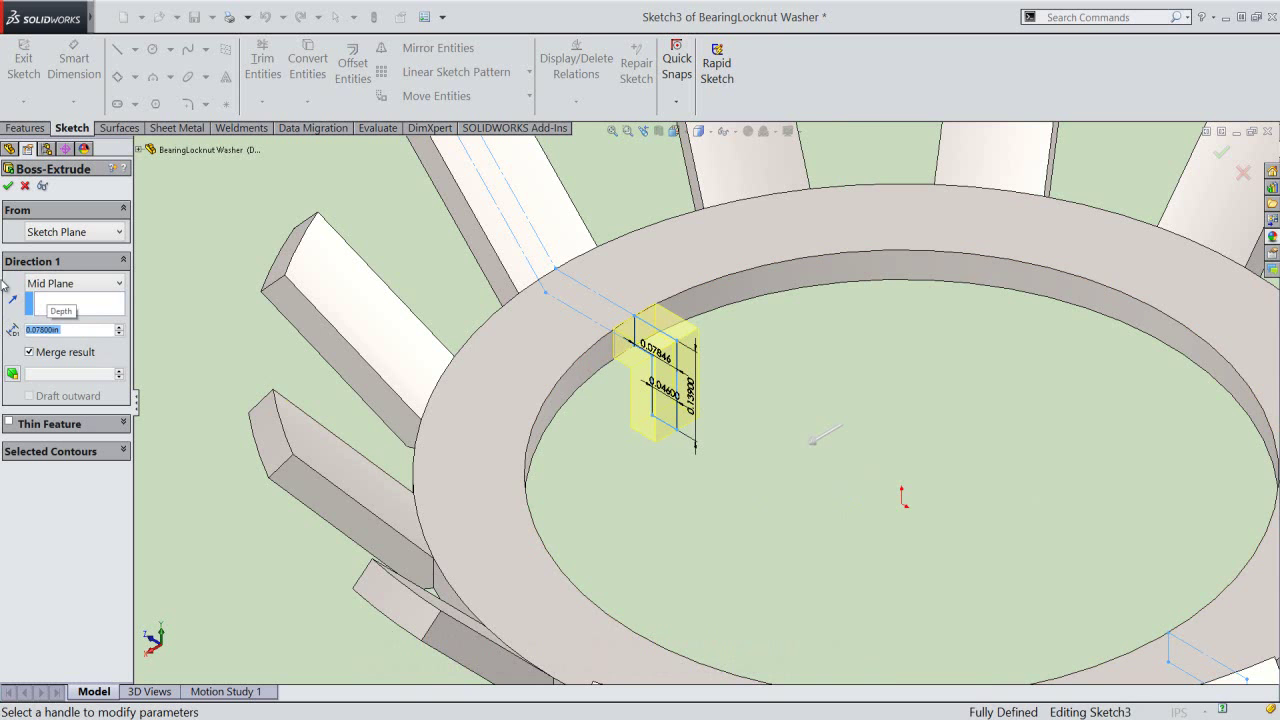
left_click(9, 187)
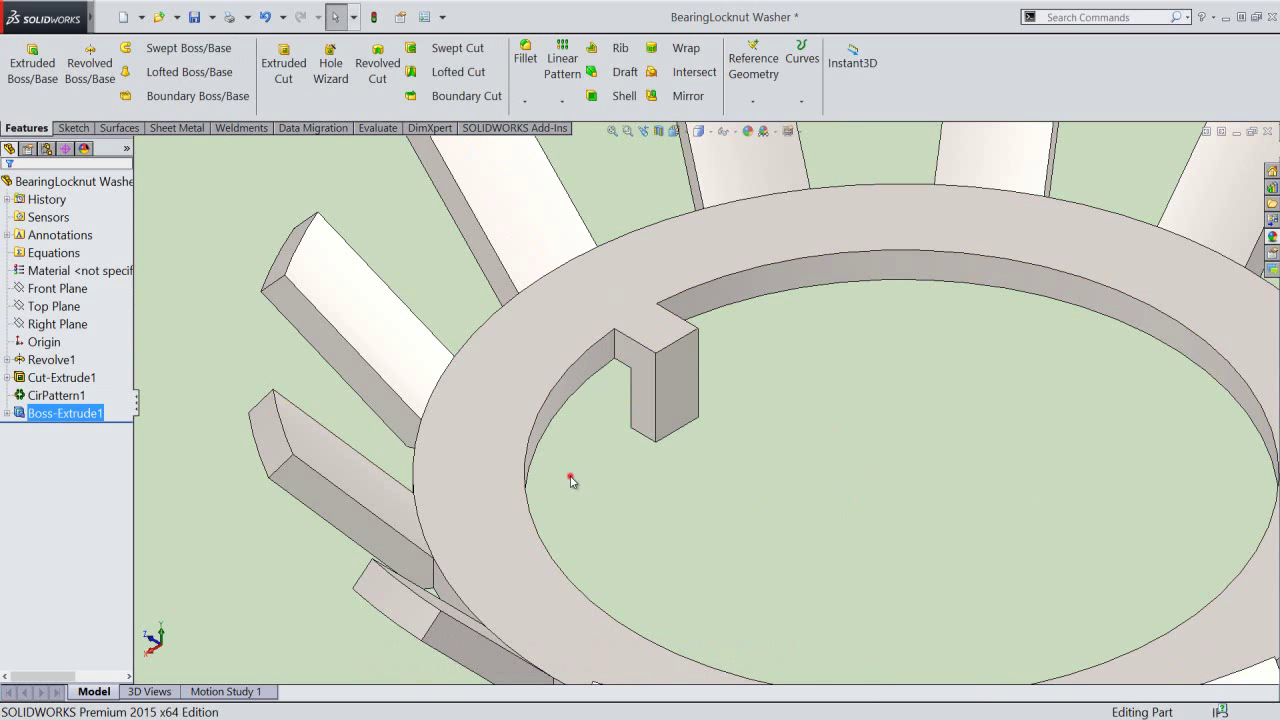
- Save, then fillet the tab's two top edges with multiple radii of 0.023 in and 0.015 in
left_click(194, 17)
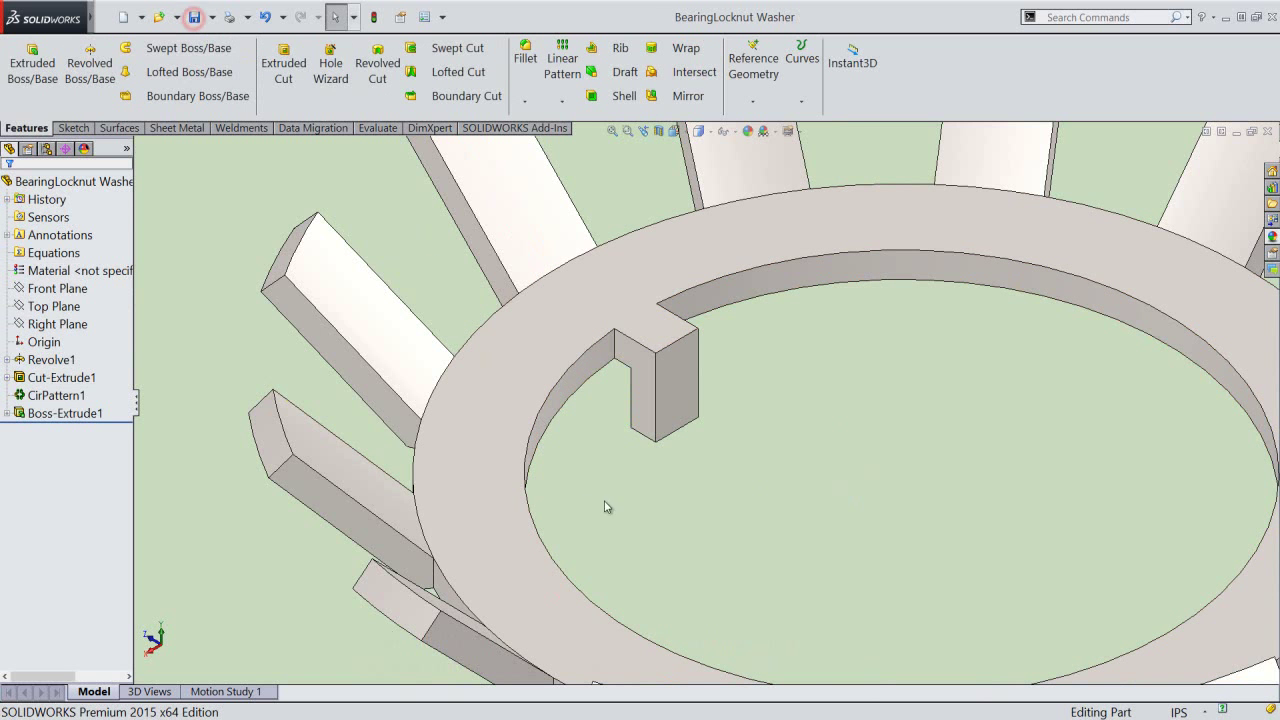
left_click(667, 350)
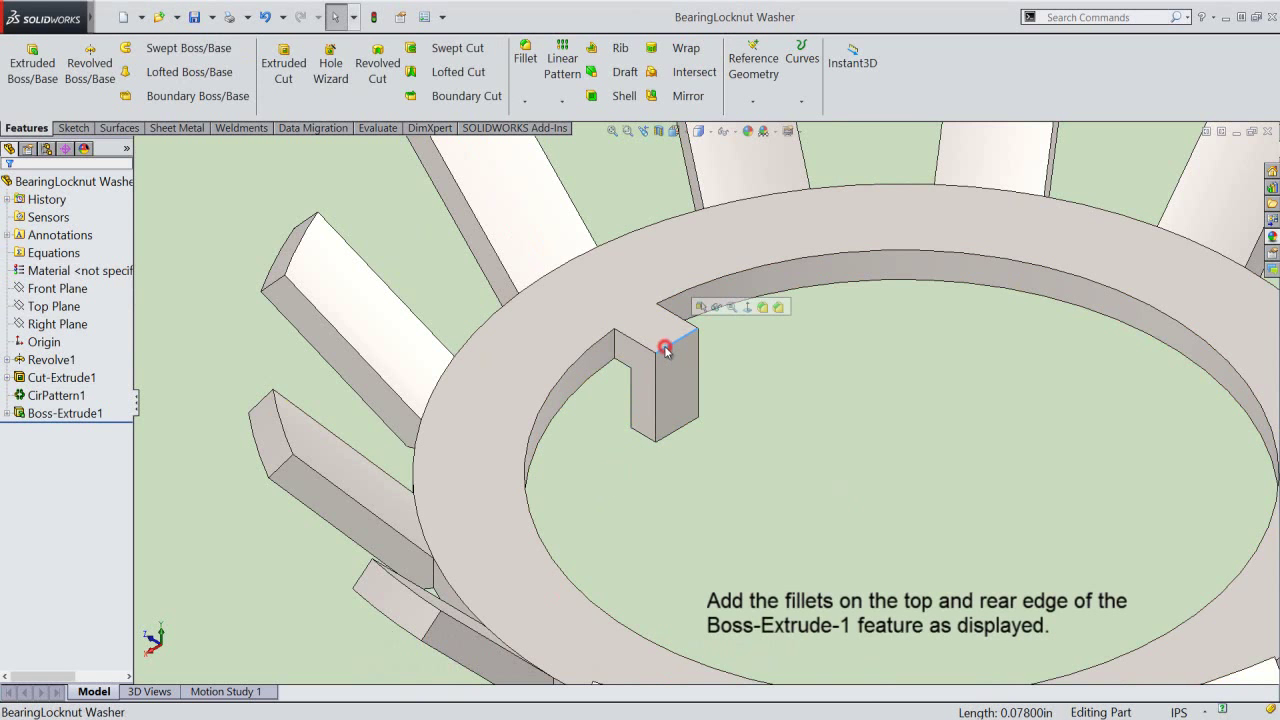
left_click(765, 308)
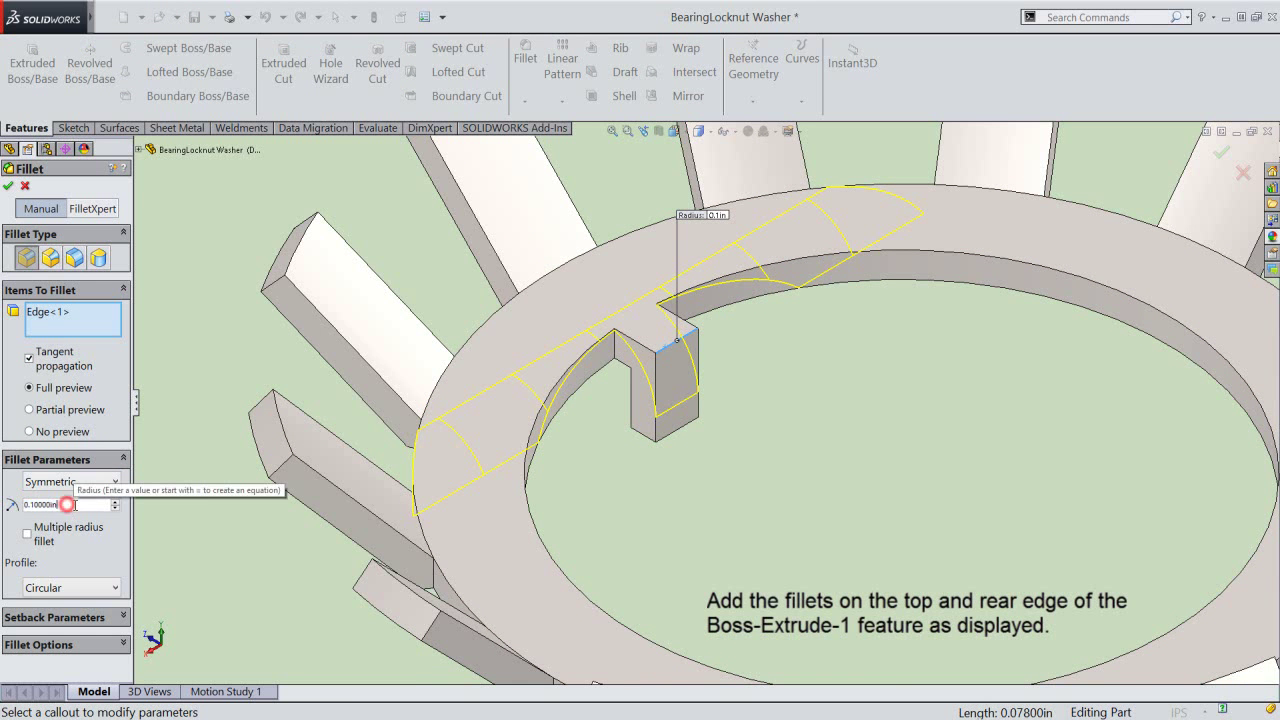
type(".023")
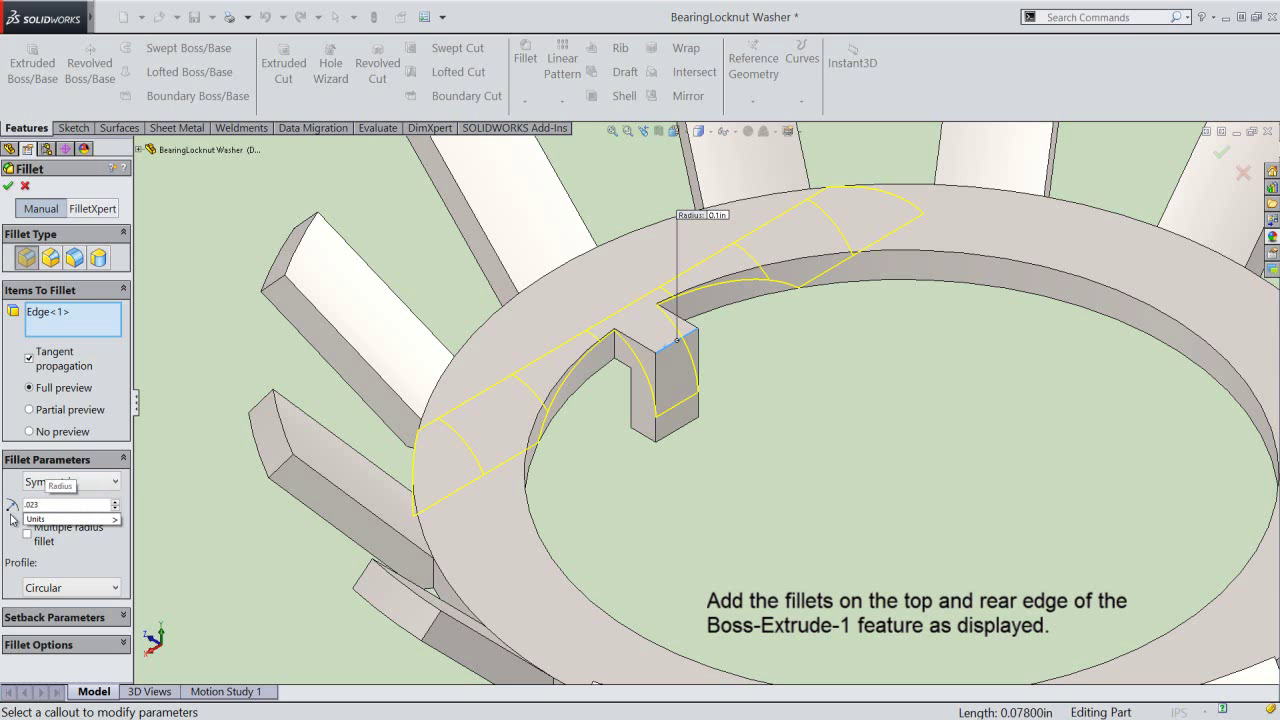
key("Return")
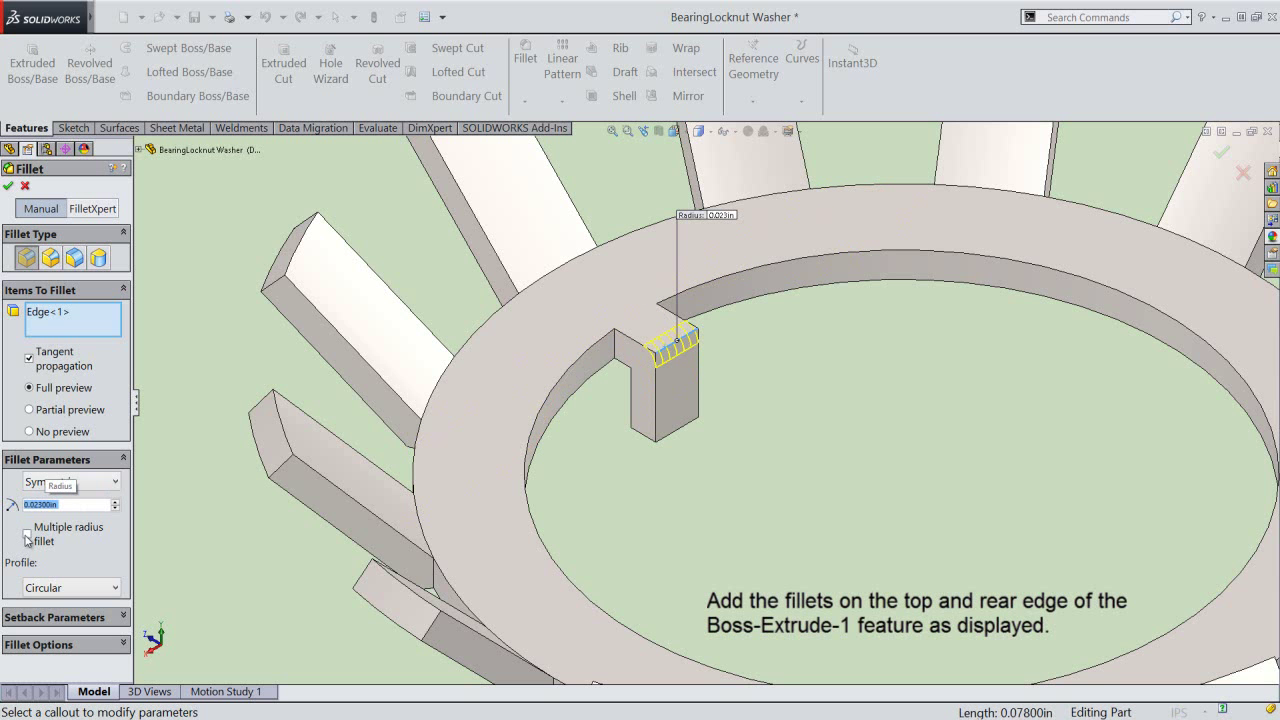
left_click(27, 536)
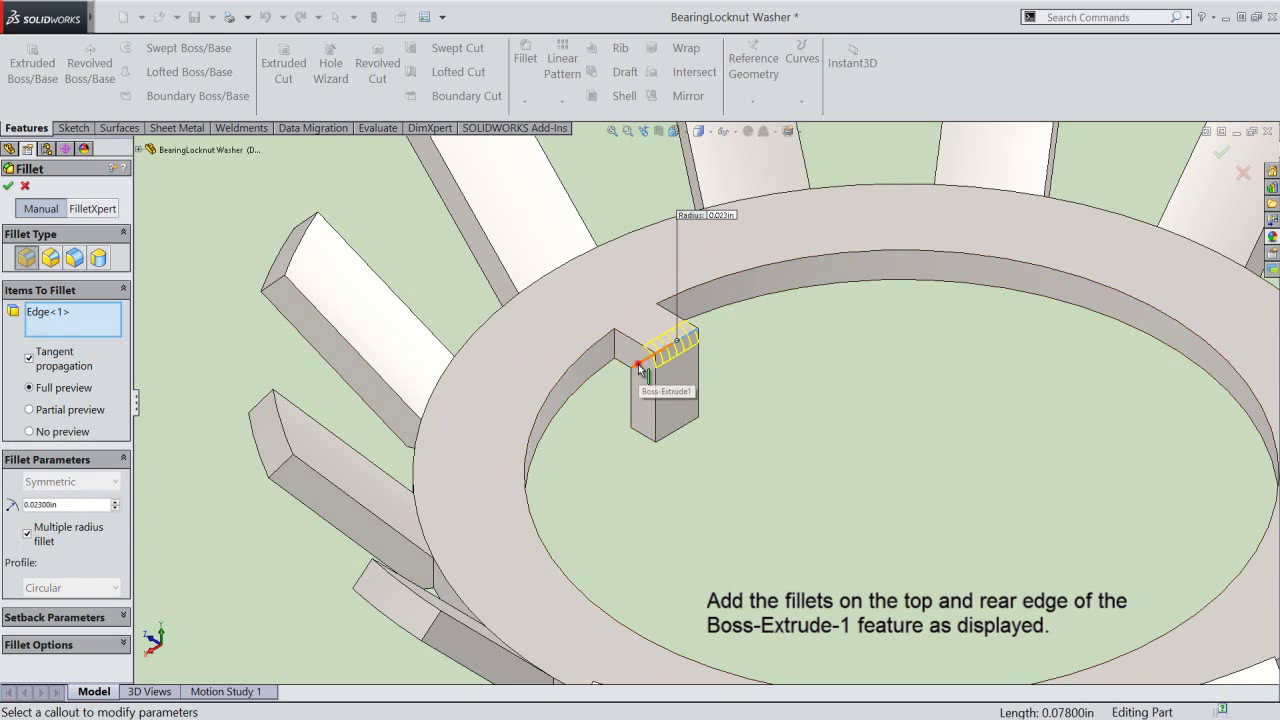
left_click(638, 364)
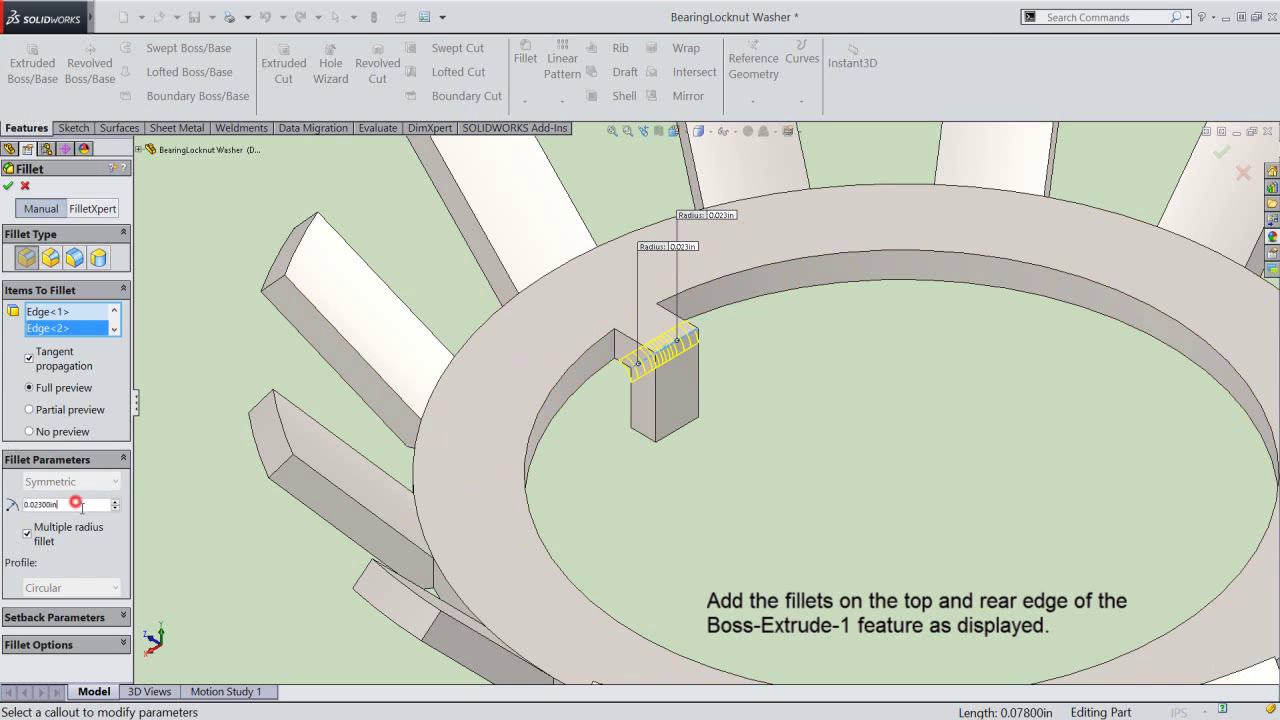
type("0.015")
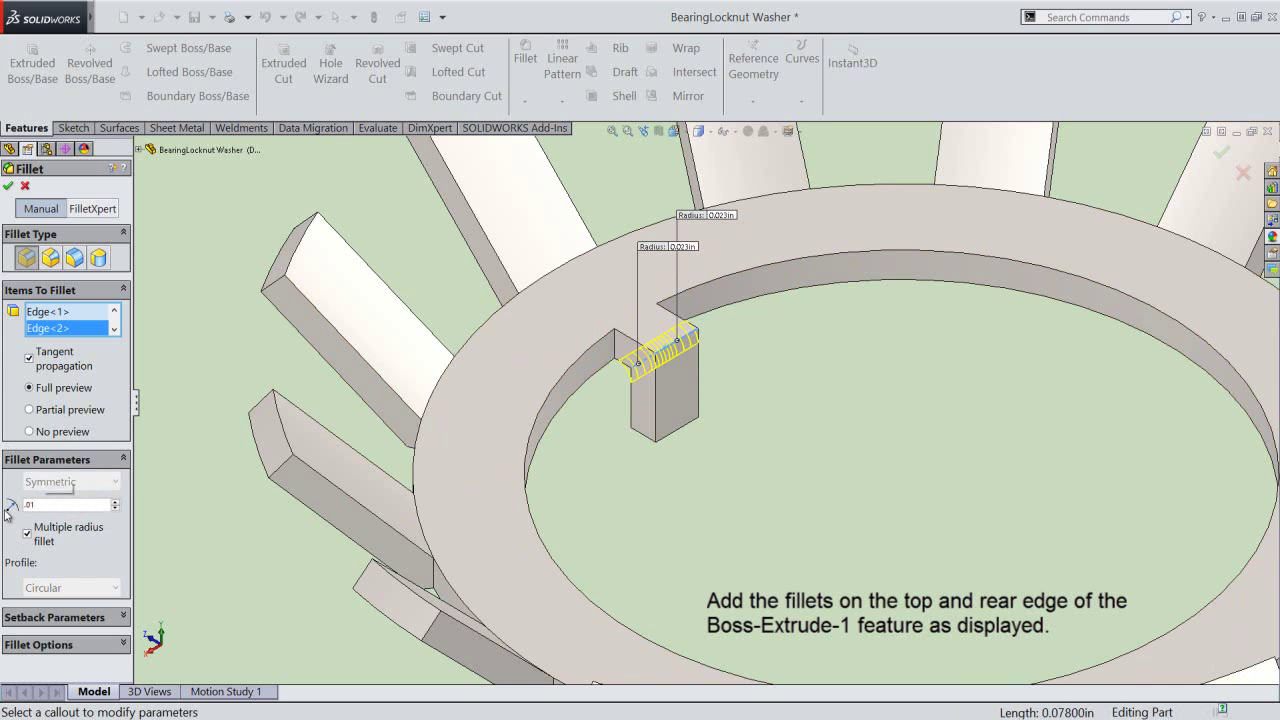
key("Return")
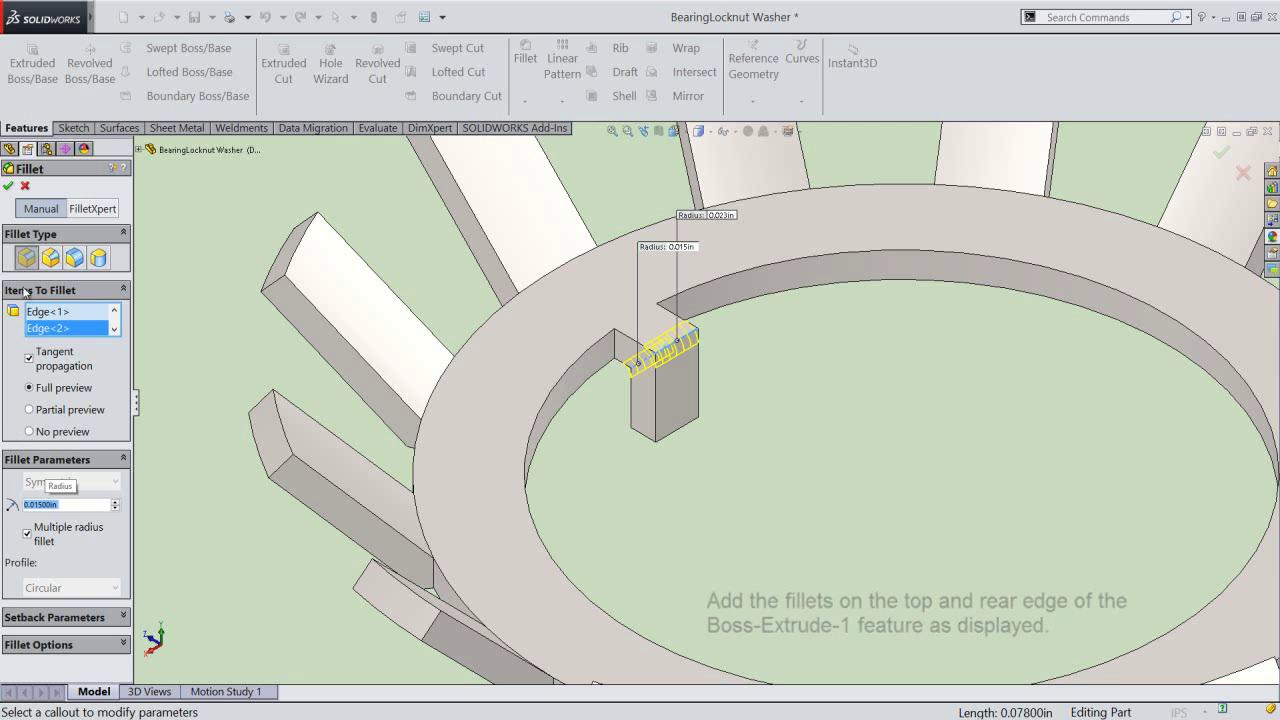
left_click(8, 186)
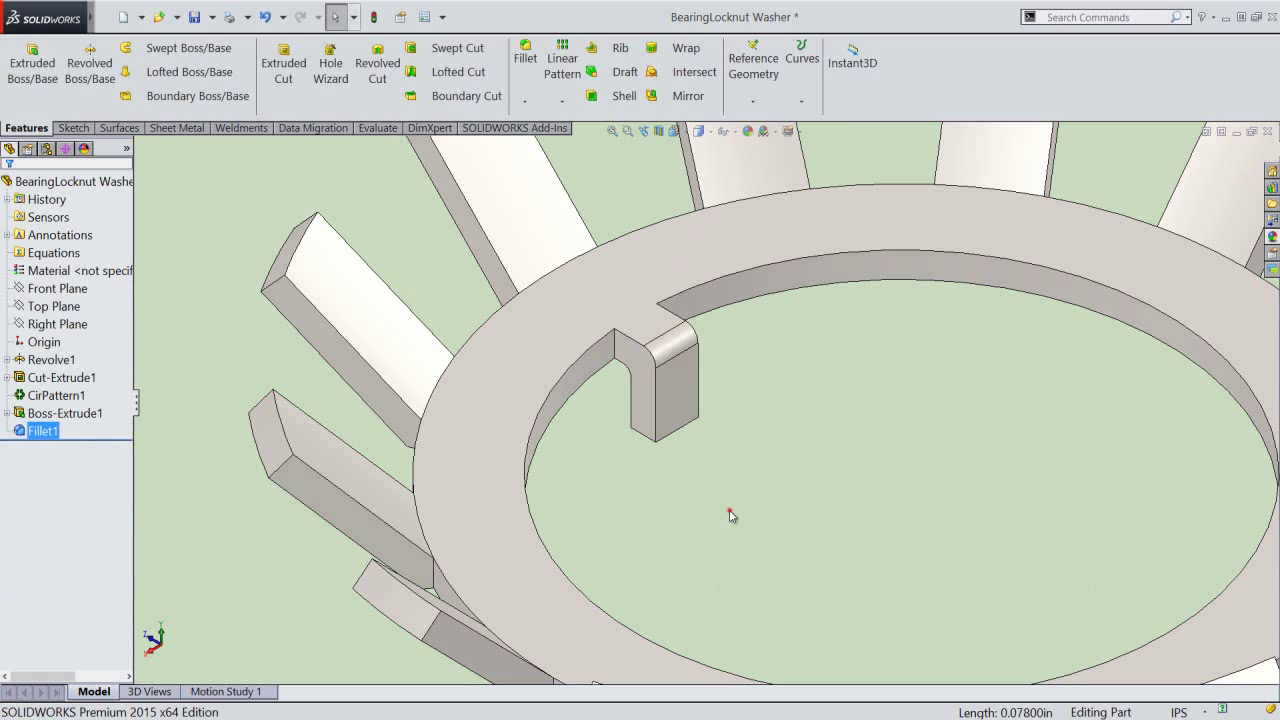
- Inspect the filleted tab, zoom to fit the washer, and save the part
mouse_move(729, 512)
middle_mouse_down()
mouse_move(700, 523)
mouse_move(778, 353)
mouse_move(806, 324)
middle_mouse_up()
left_click(645, 129)
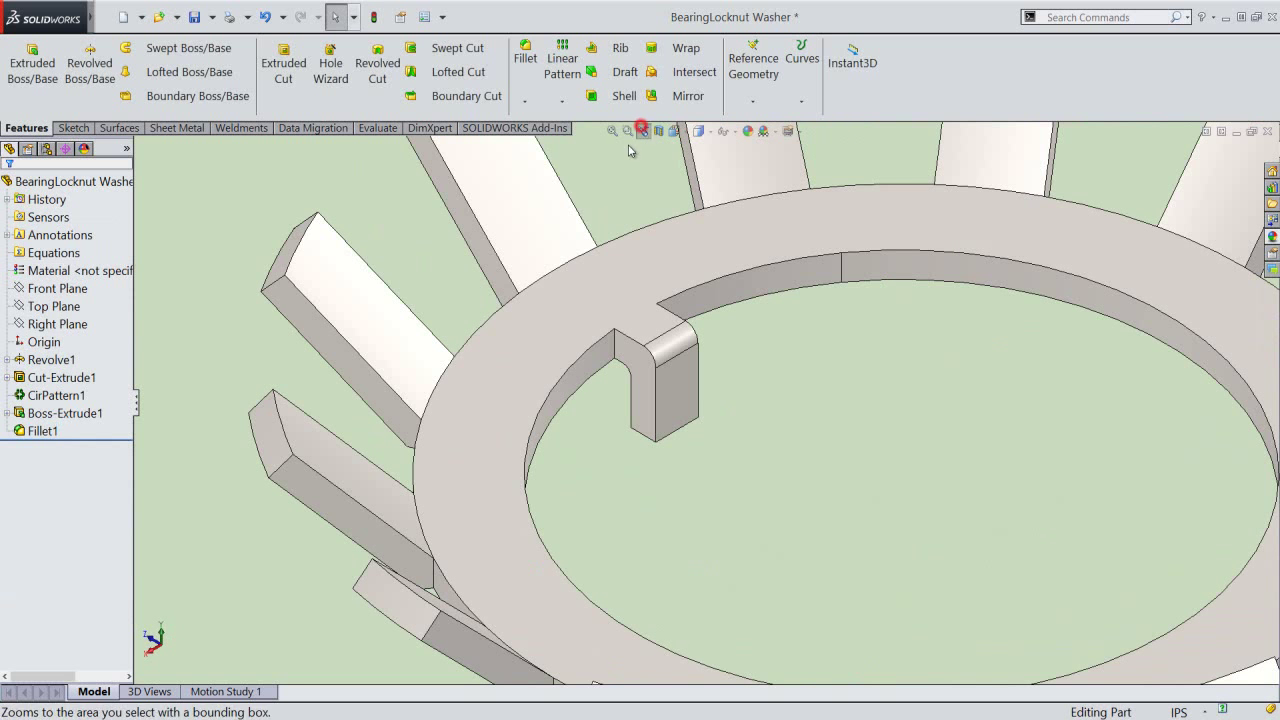
left_click(613, 132)
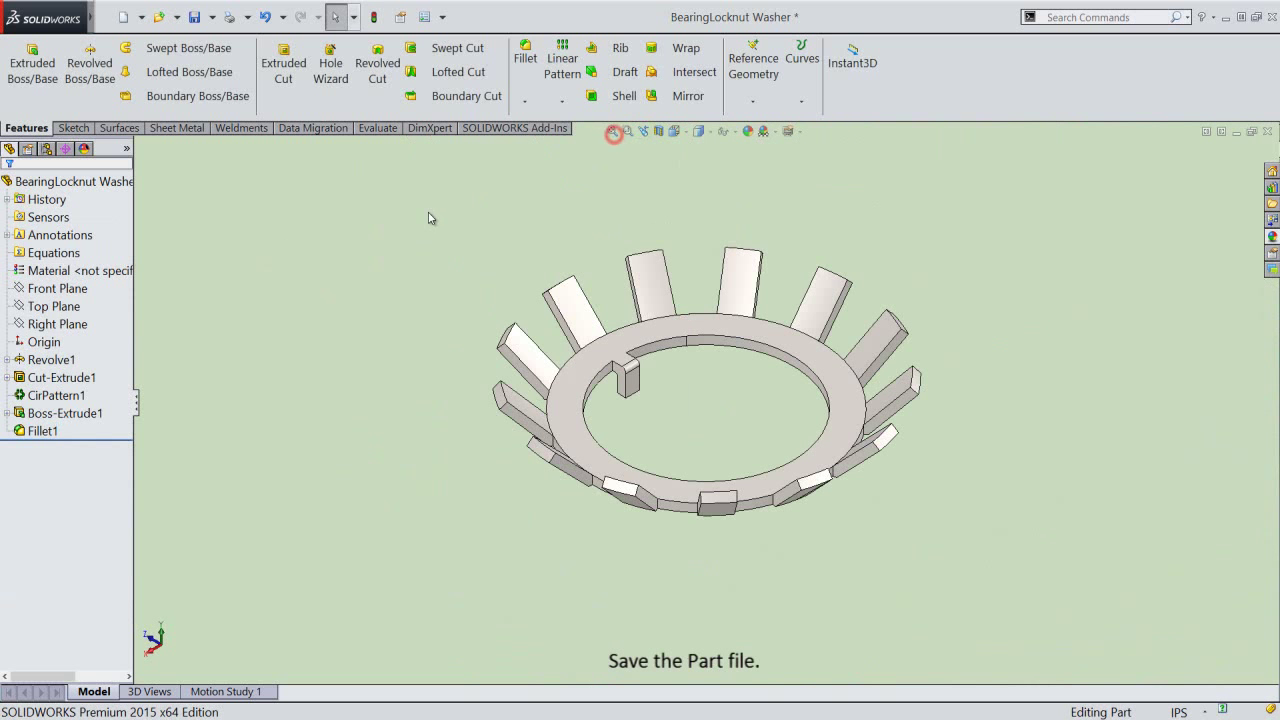
left_click(197, 18)
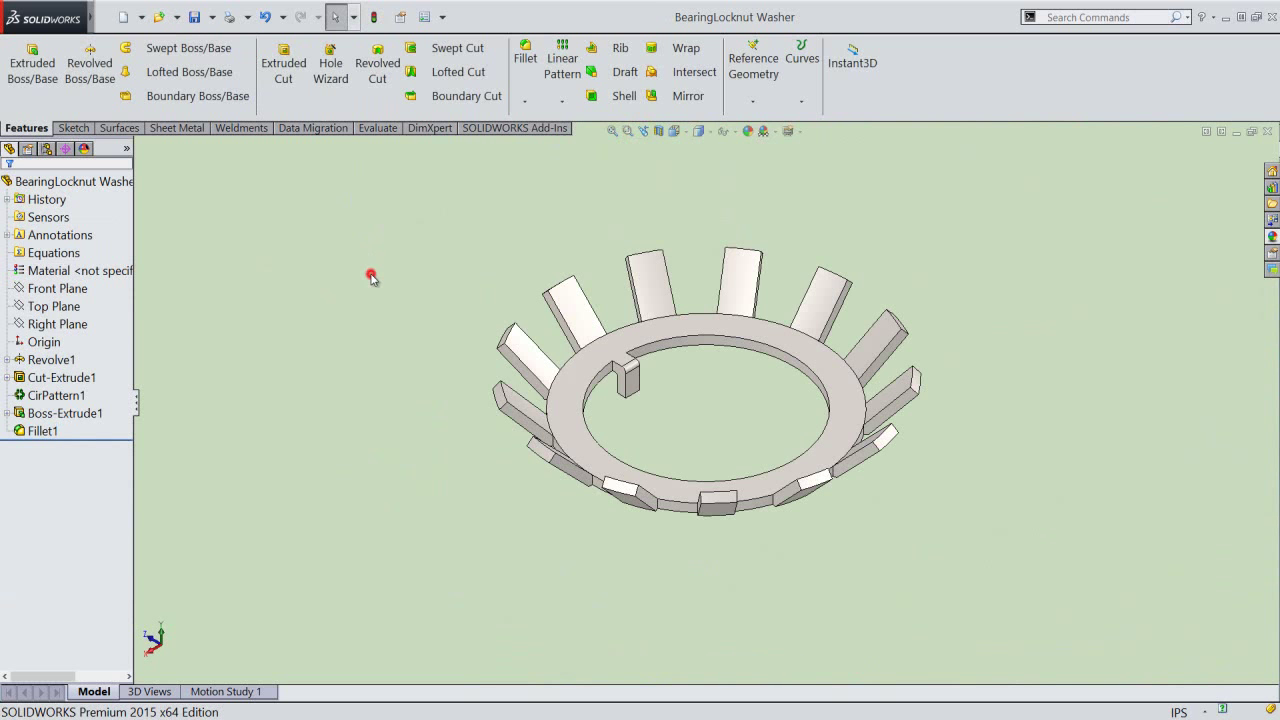
left_click(133, 402)
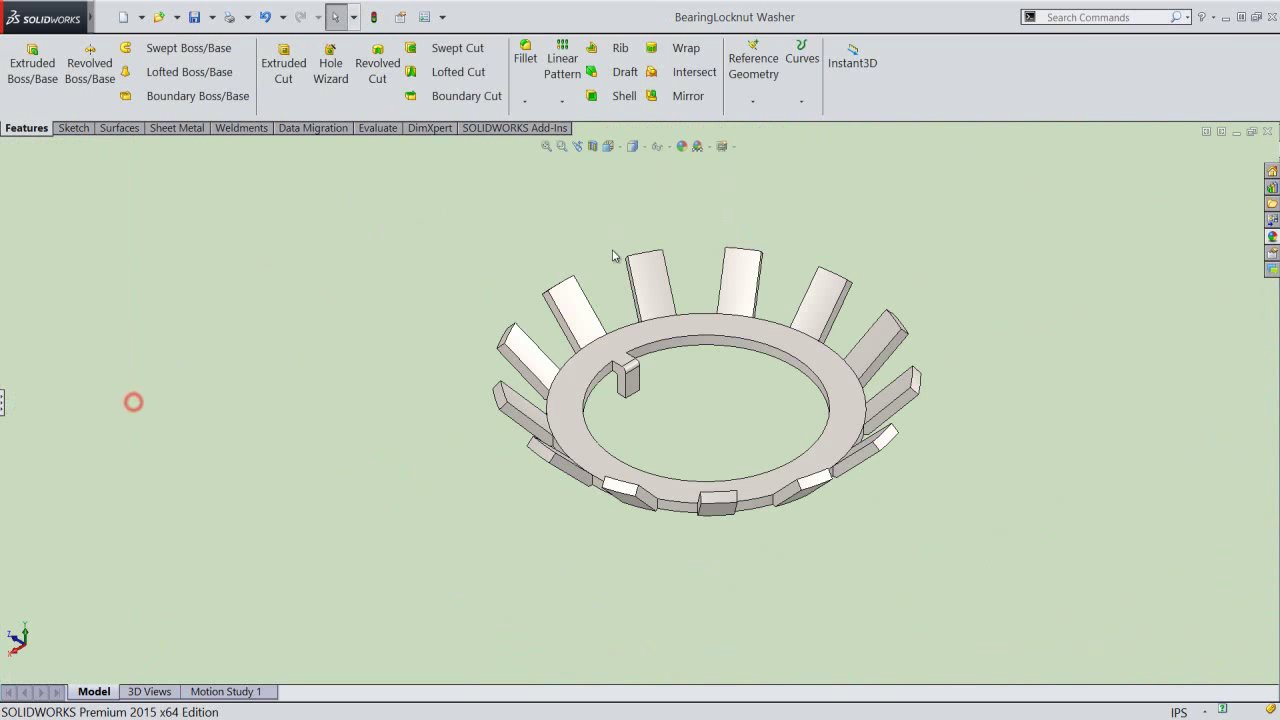
right_click(985, 103)
left_click(1003, 45)
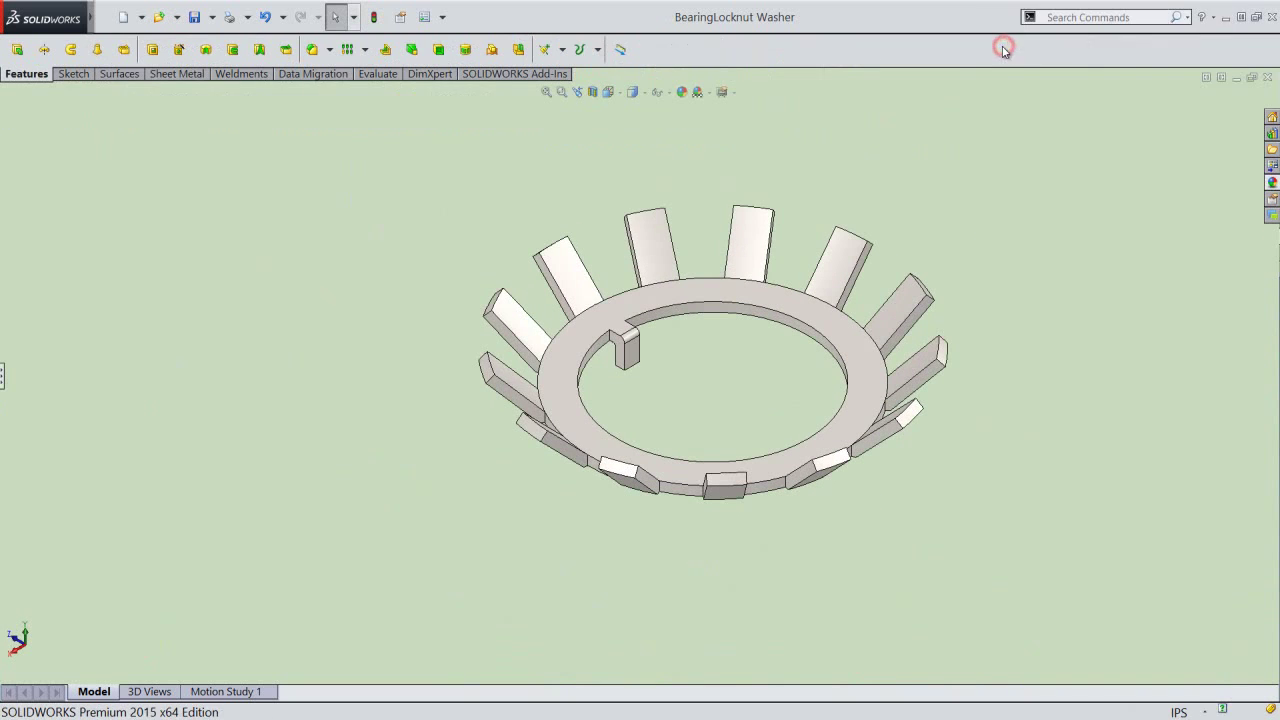
right_click(1000, 46)
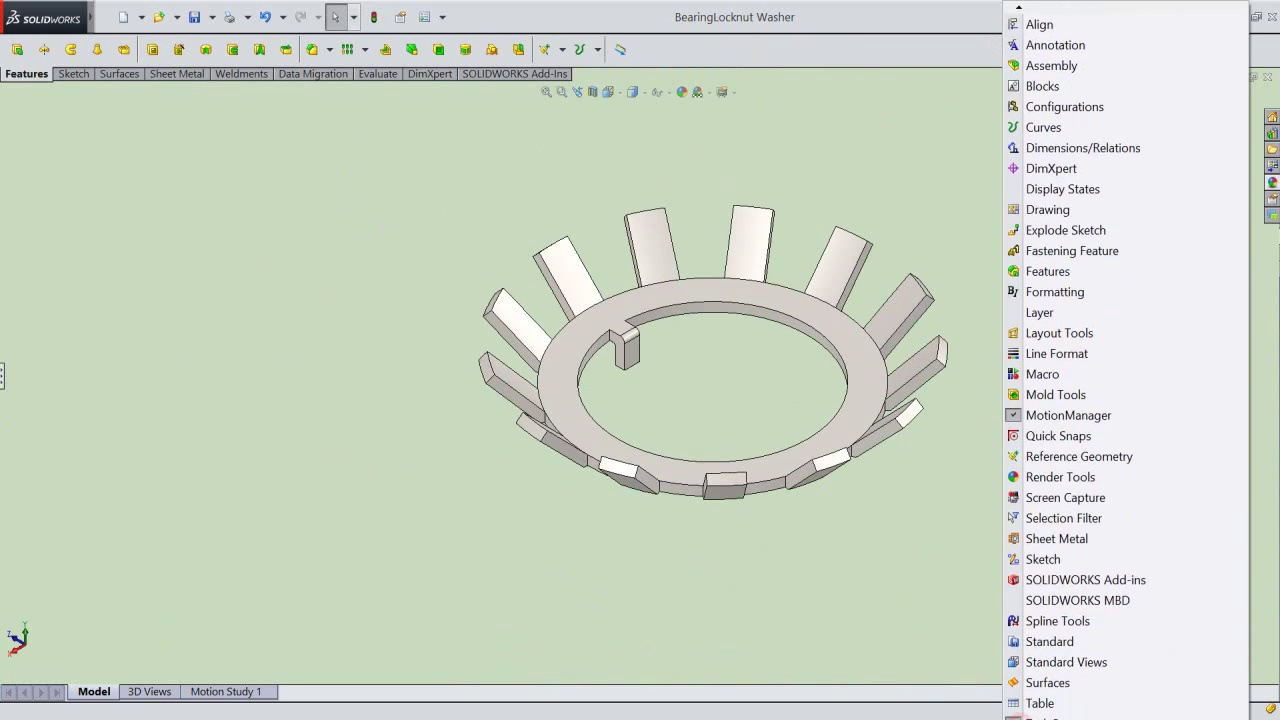
left_click(1010, 600)
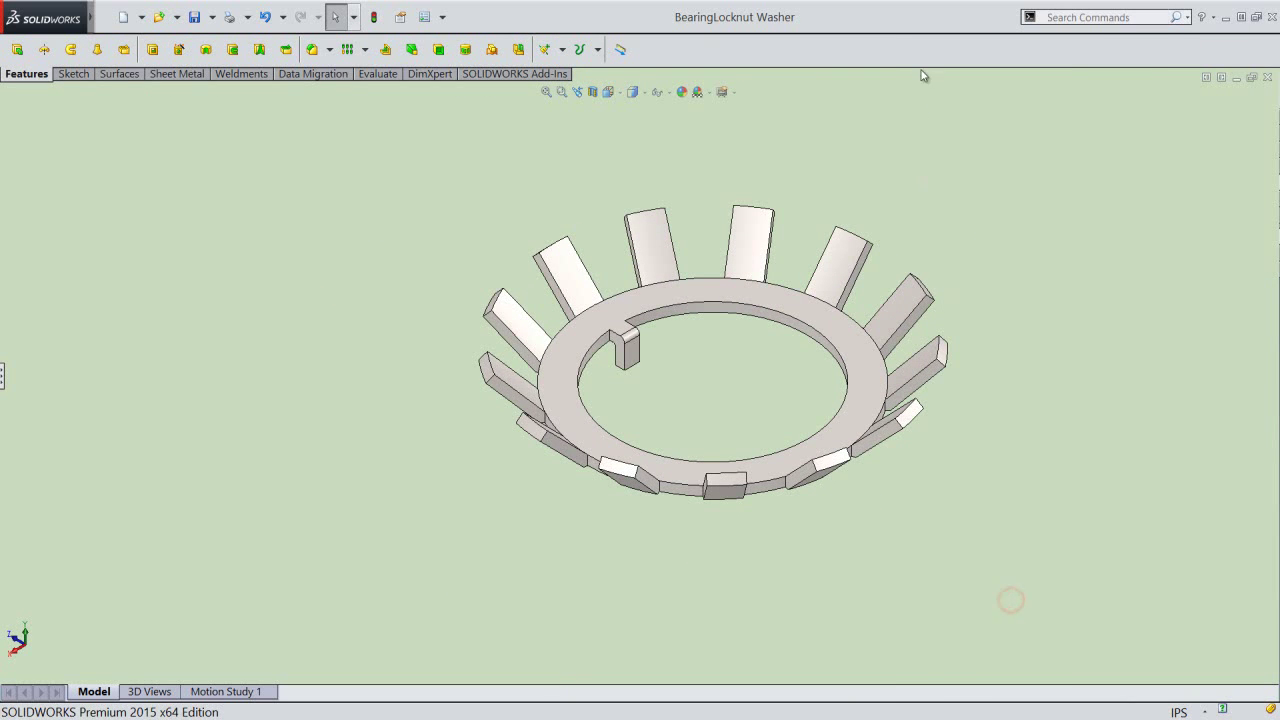
right_click(922, 75)
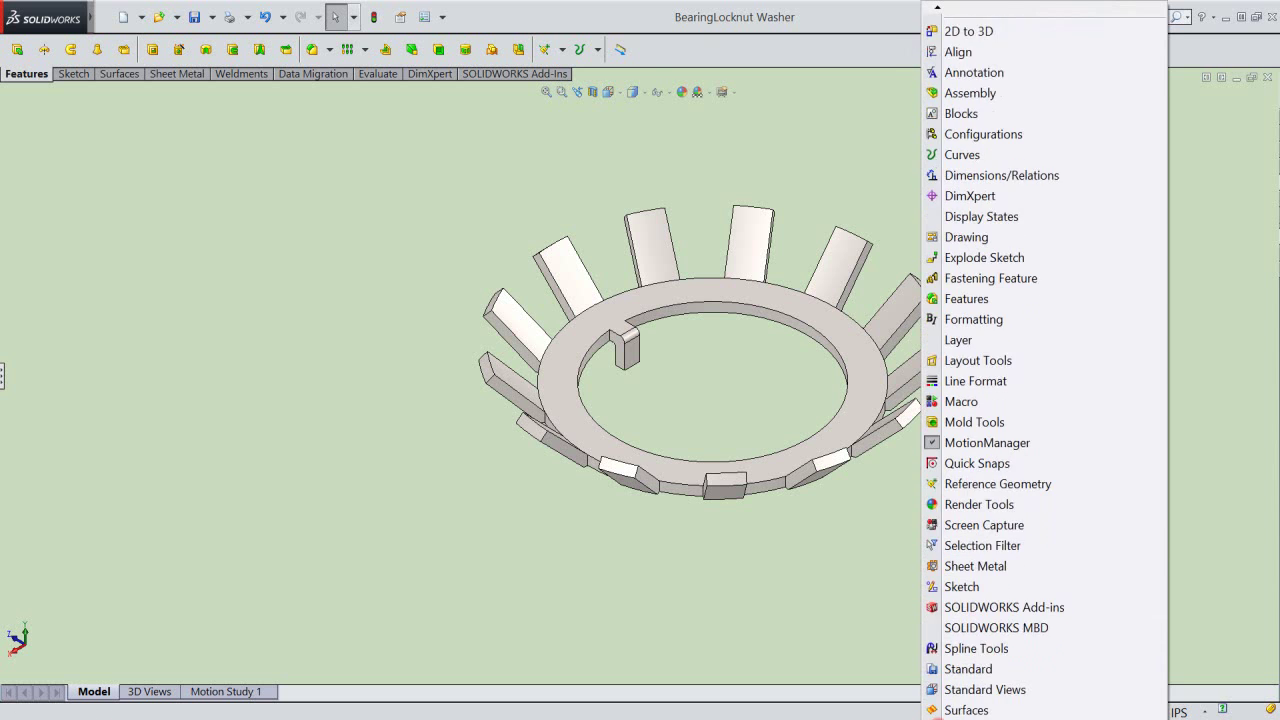
left_click(940, 660)
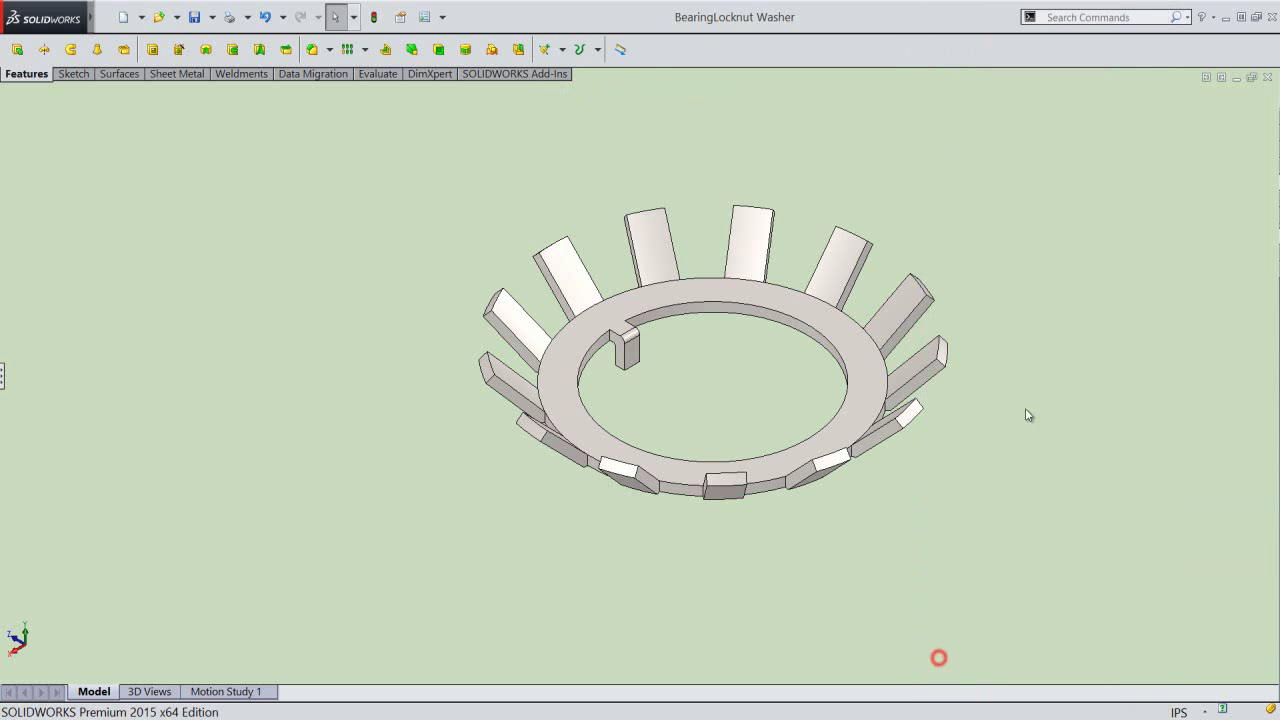
right_click(1073, 309)
left_click(1100, 358)
left_click_drag(1073, 372, 1080, 337)
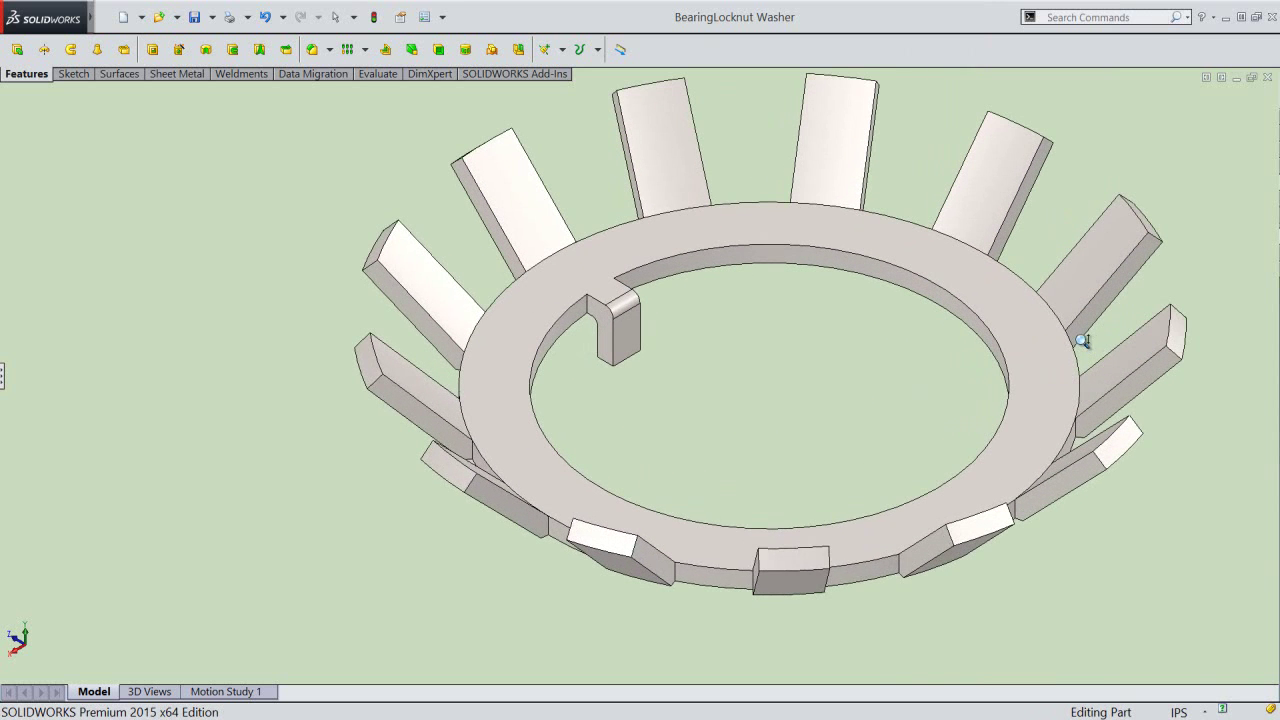
right_click(673, 338)
left_click(697, 455)
left_click_drag(729, 438, 673, 473)
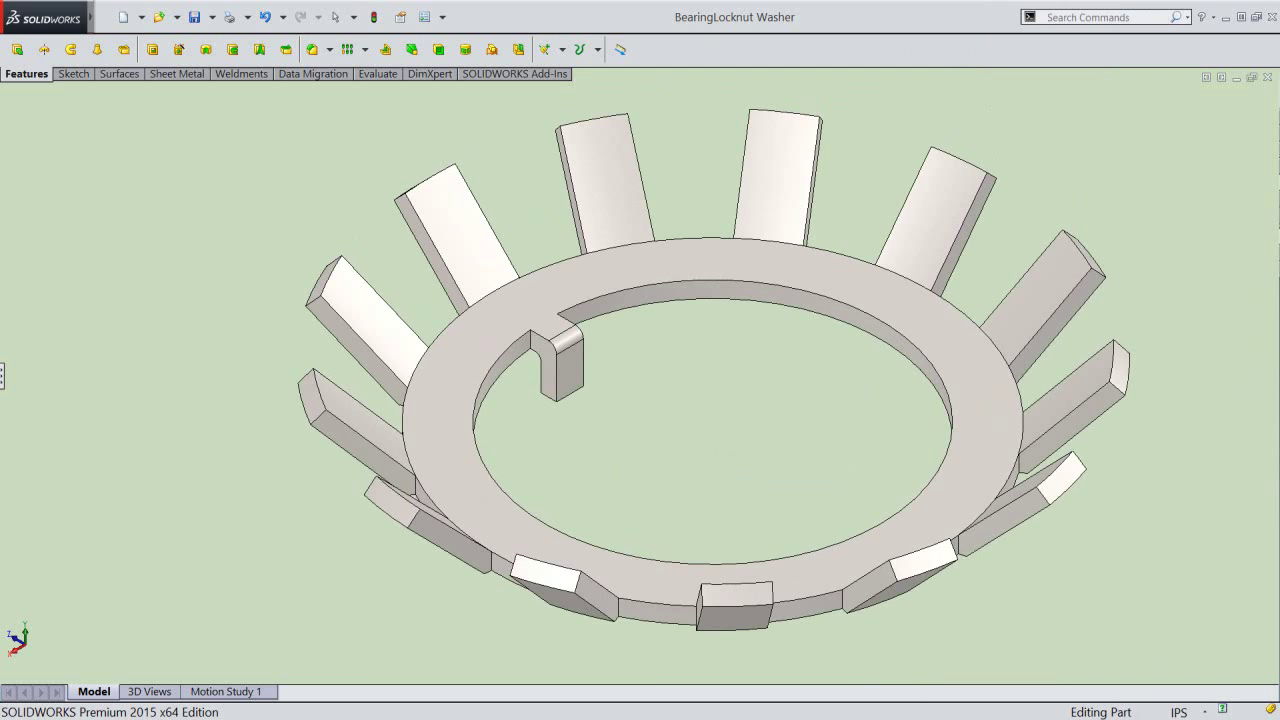
right_click(691, 355)
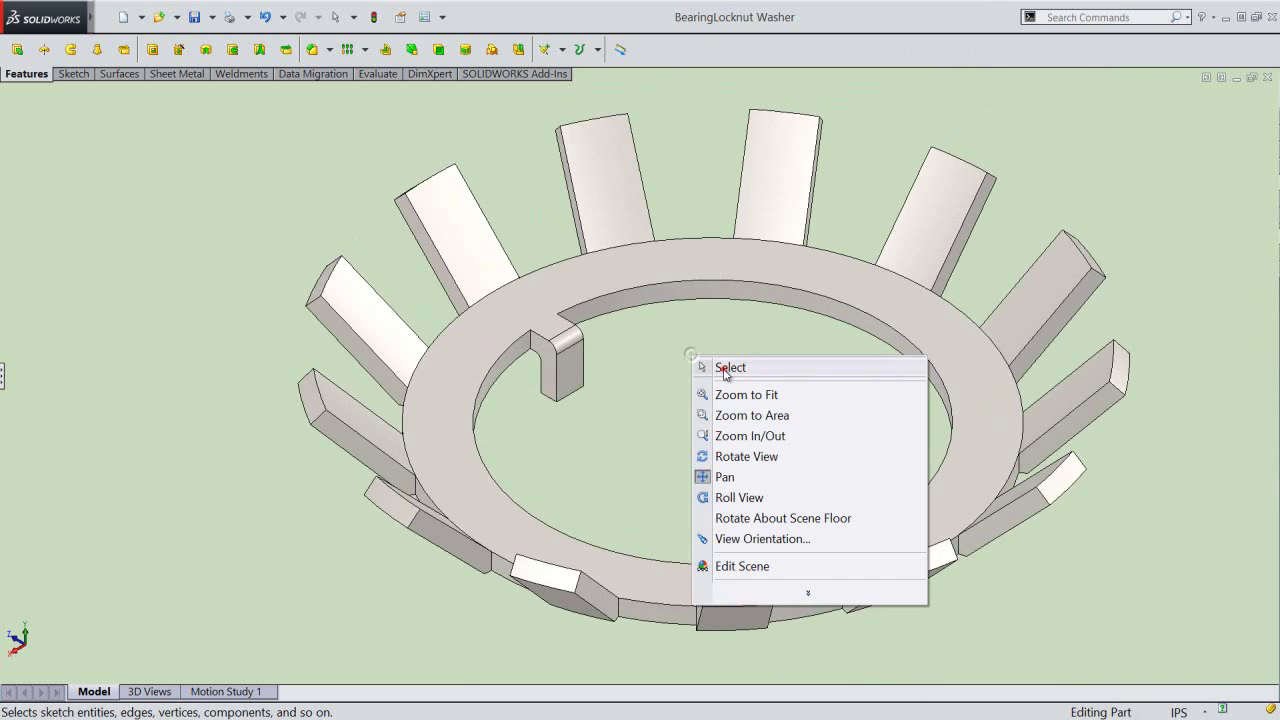
left_click(723, 368)
right_click(838, 46)
left_click(840, 45)
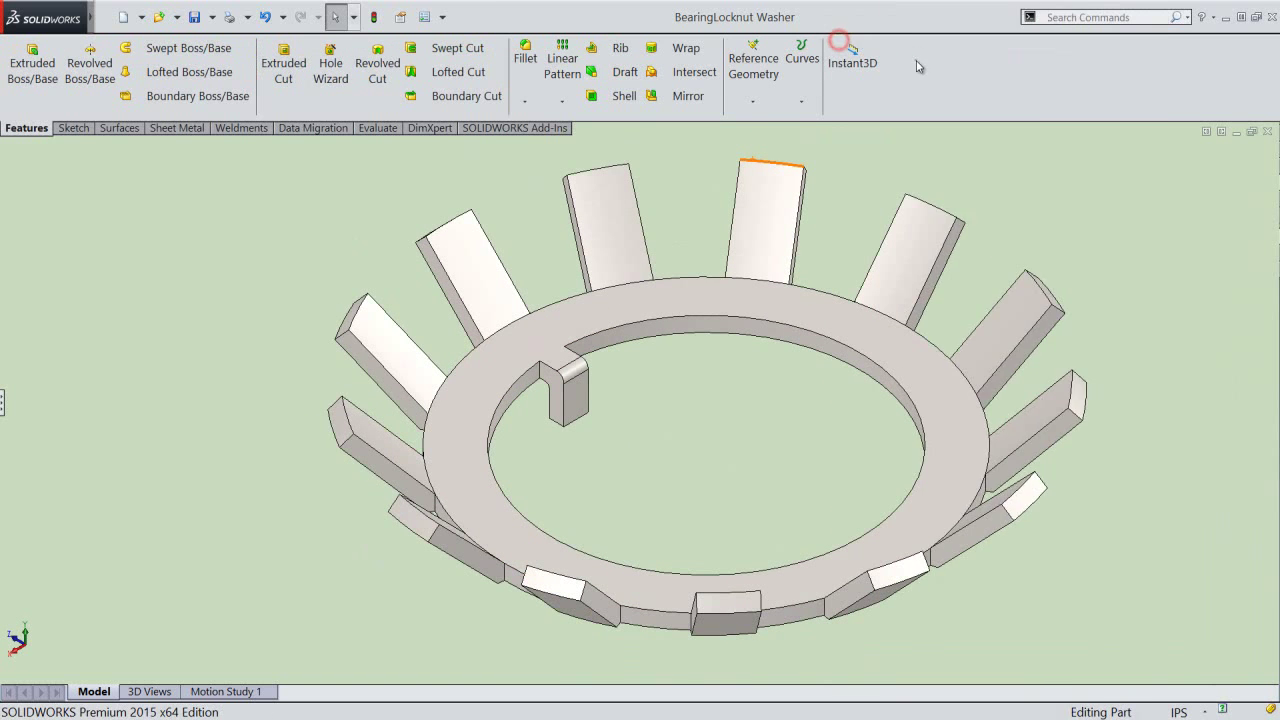
right_click(914, 50)
scroll(980, 700, "down", 4)
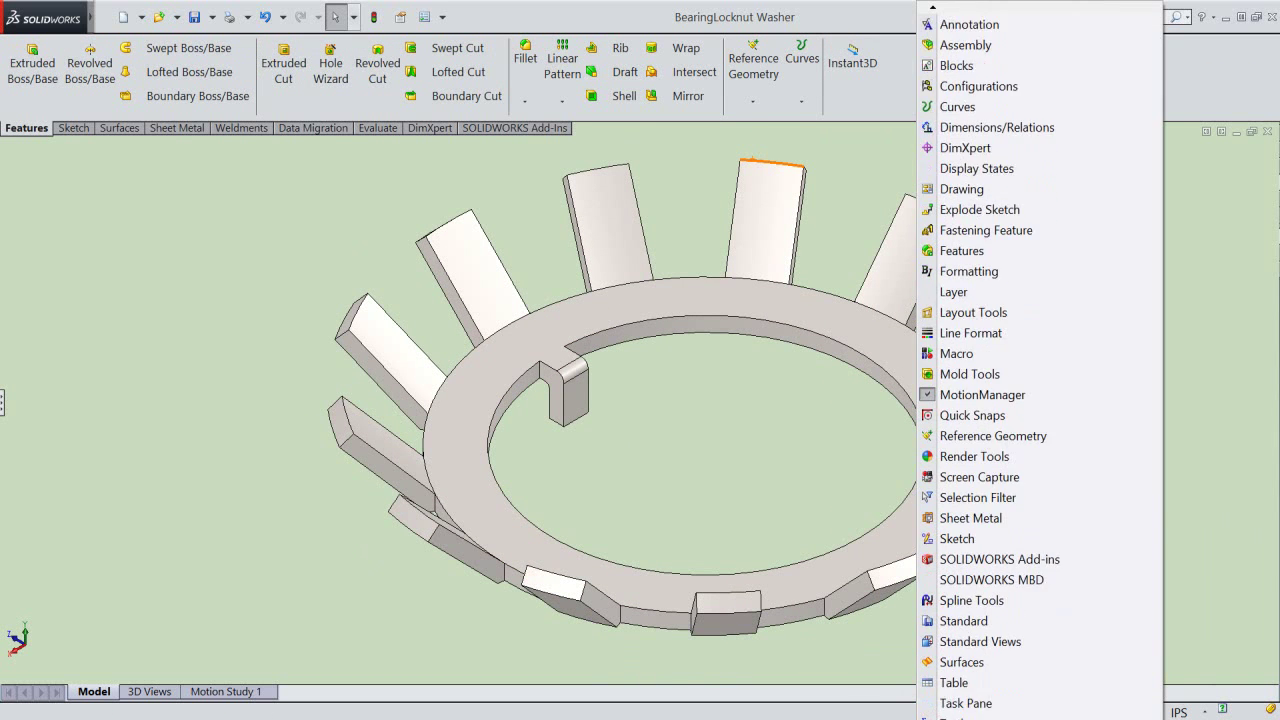
left_click(932, 662)
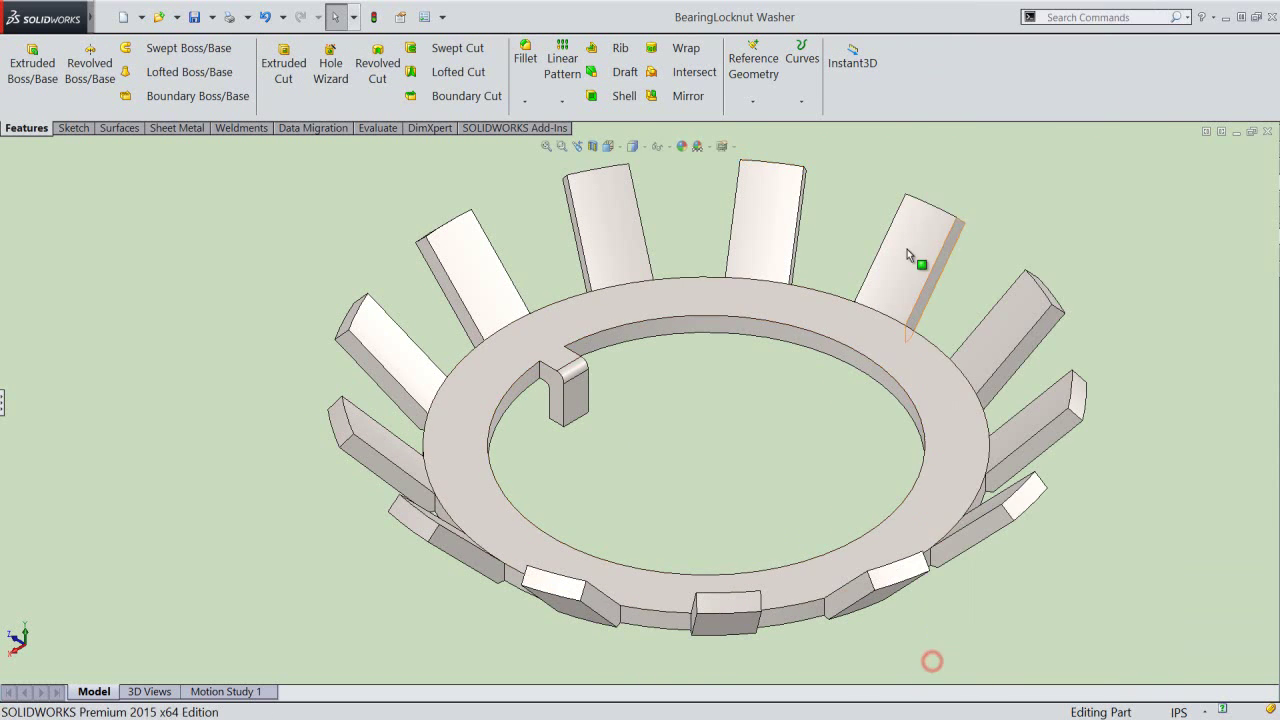
right_click(921, 90)
scroll(1000, 700, "down", 1)
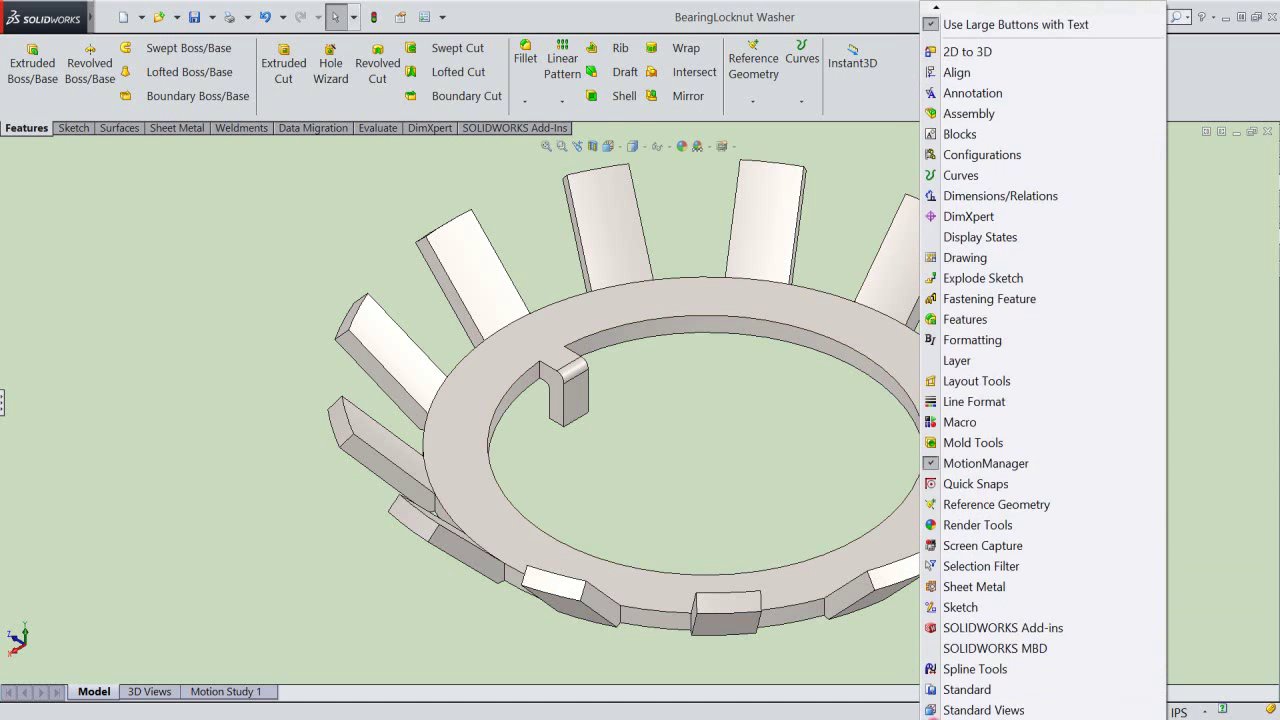
scroll(1000, 700, "down", 3)
scroll(938, 708, "down", 2)
scroll(938, 708, "down", 2)
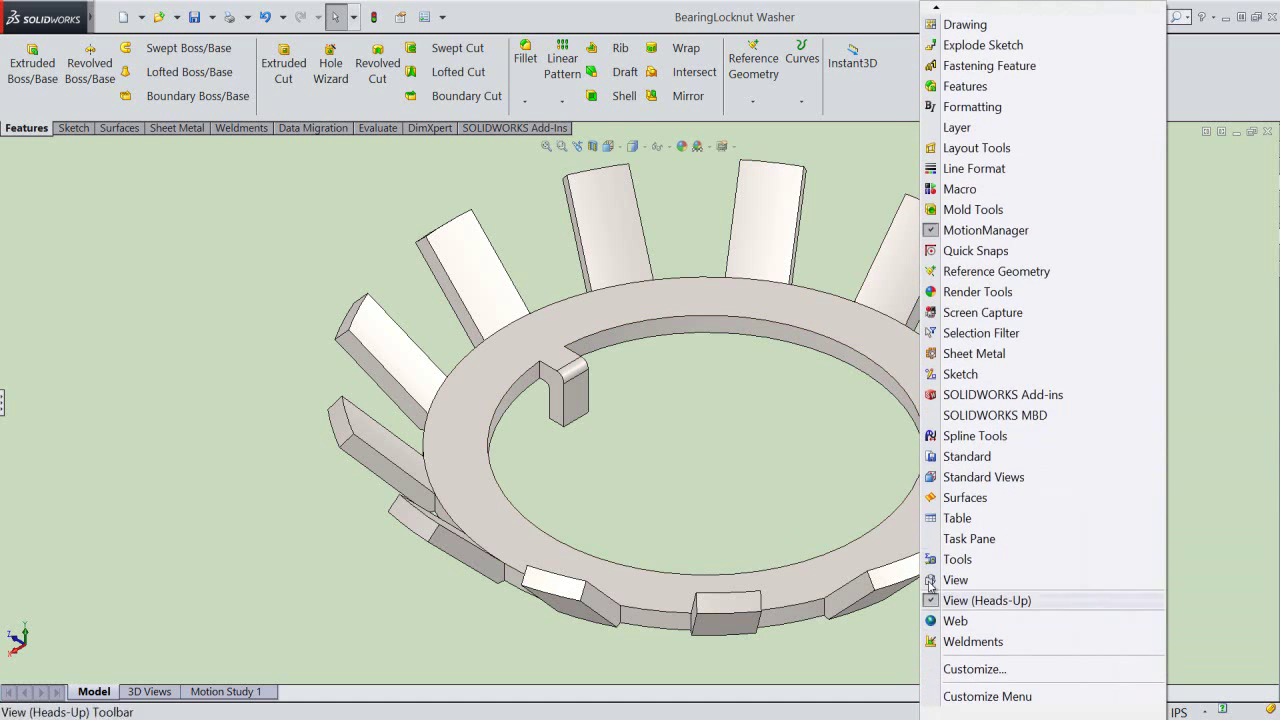
left_click(931, 540)
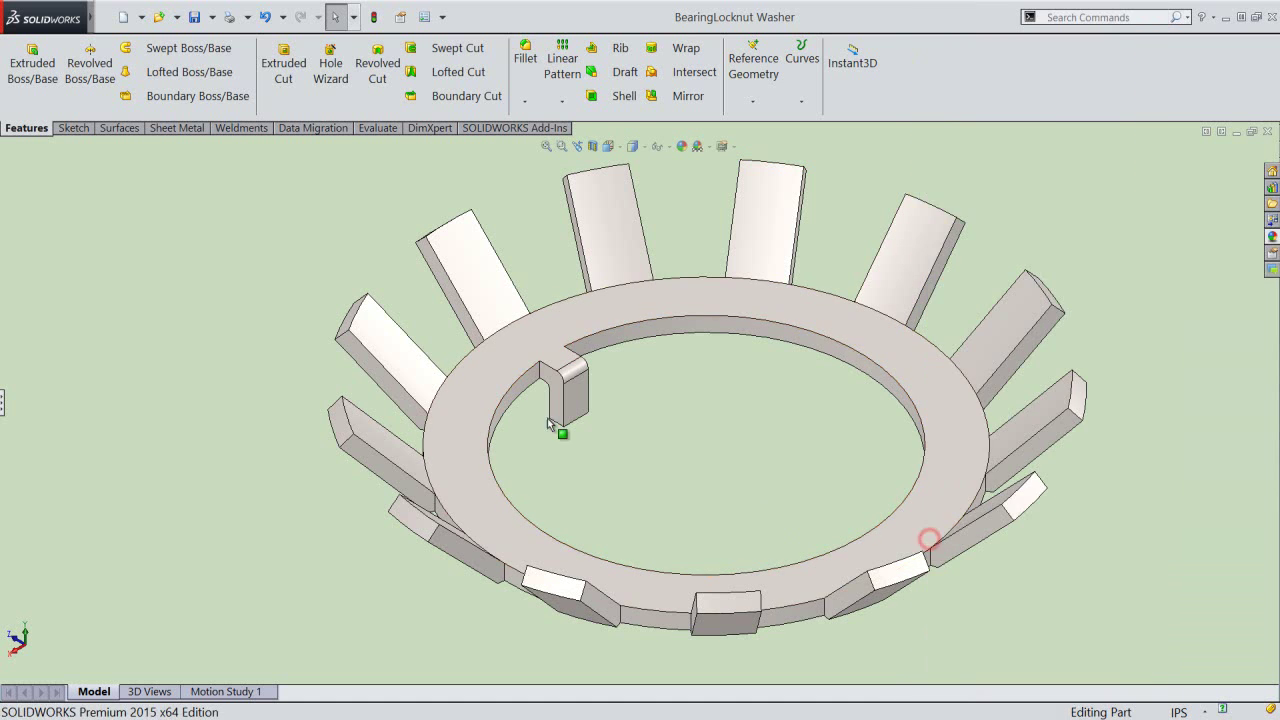
left_click(2, 410)
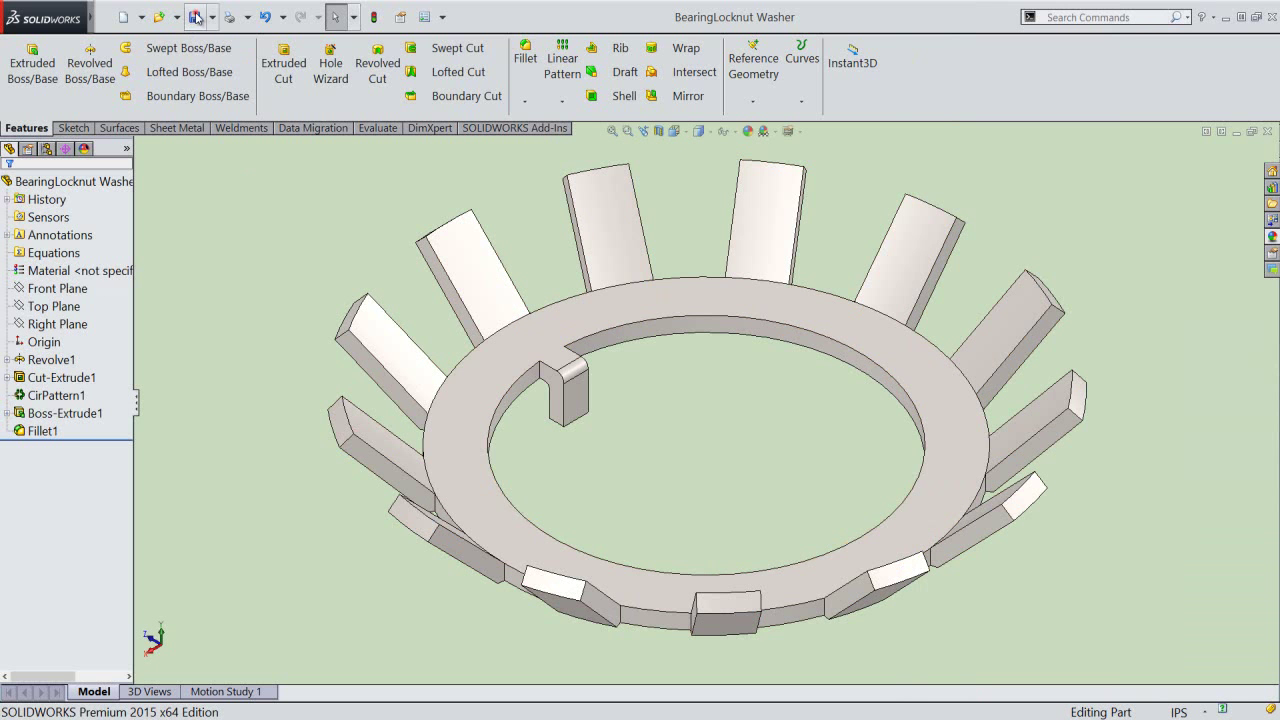